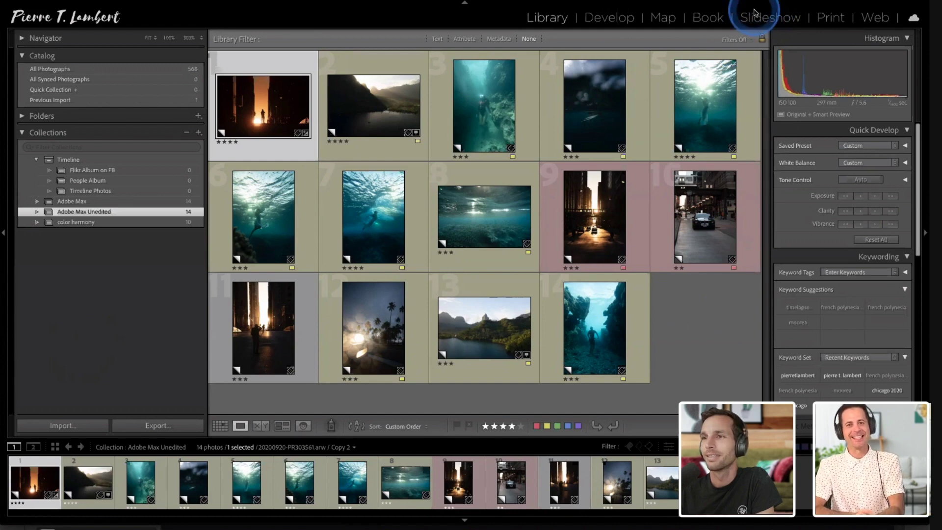
# Open the street sunset silhouette photo in the Develop module and look over the Color Grading and Basic settings
pyautogui.click(690, 319)
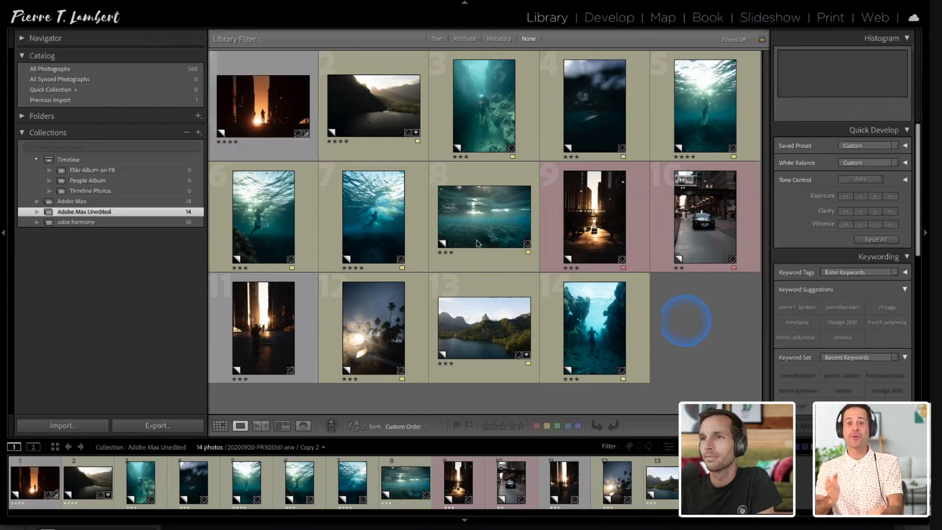
pyautogui.click(262, 116)
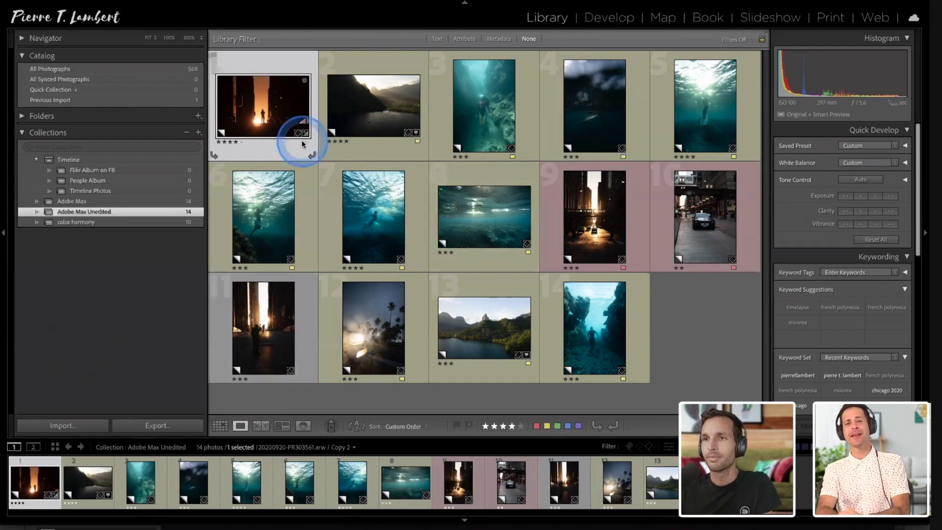
pyautogui.press('d')
pyautogui.scroll(-10, 787, 361)
pyautogui.scroll(2, 787, 362)
pyautogui.scroll(-1, 787, 361)
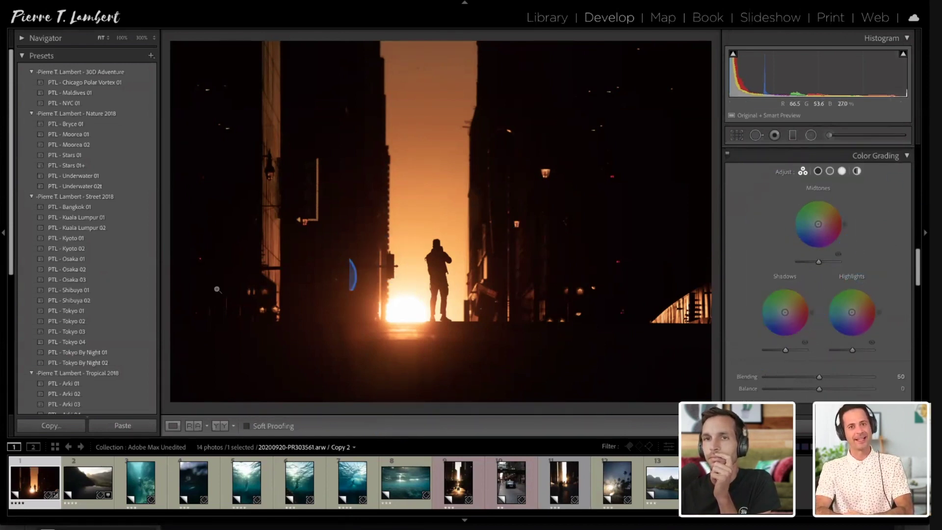
pyautogui.scroll(-2, 139, 324)
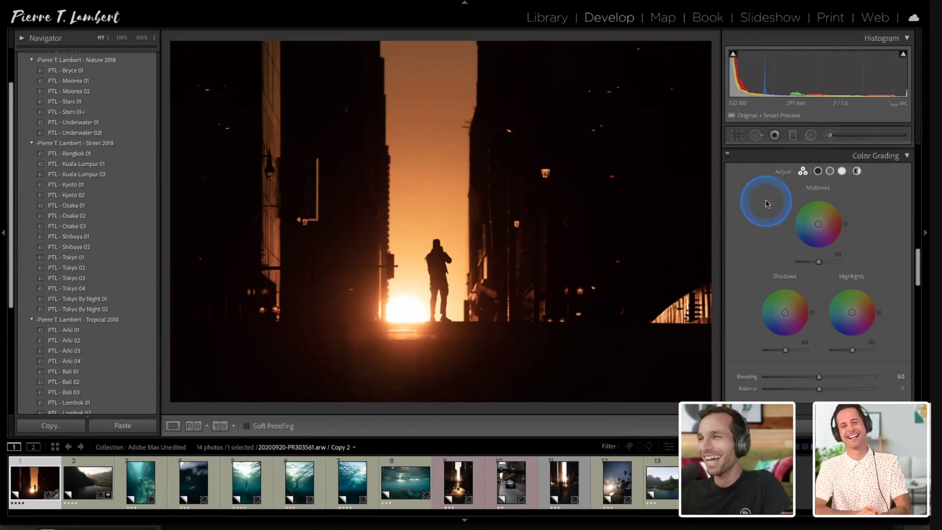
pyautogui.scroll(10, 746, 220)
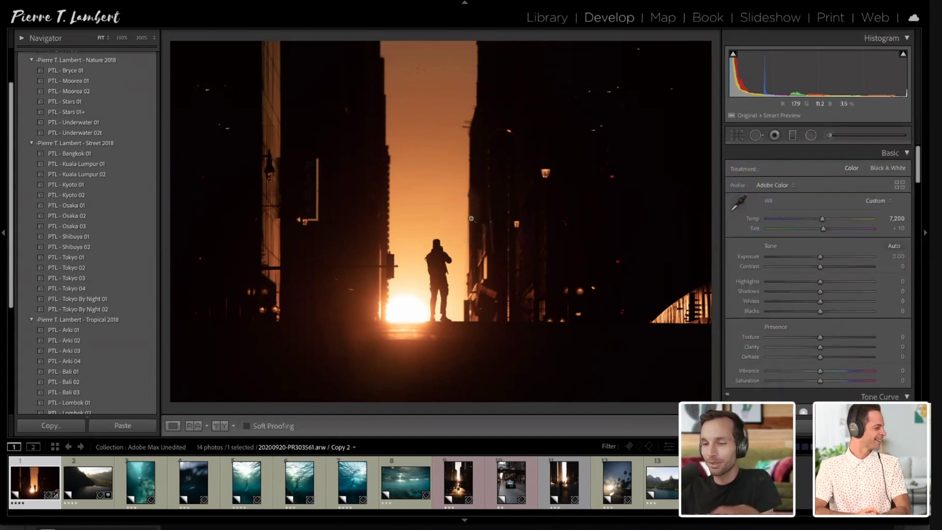
# Open the Color in Film movie palette cheatsheet from the color harmony collection in single-image view
pyautogui.press('g')
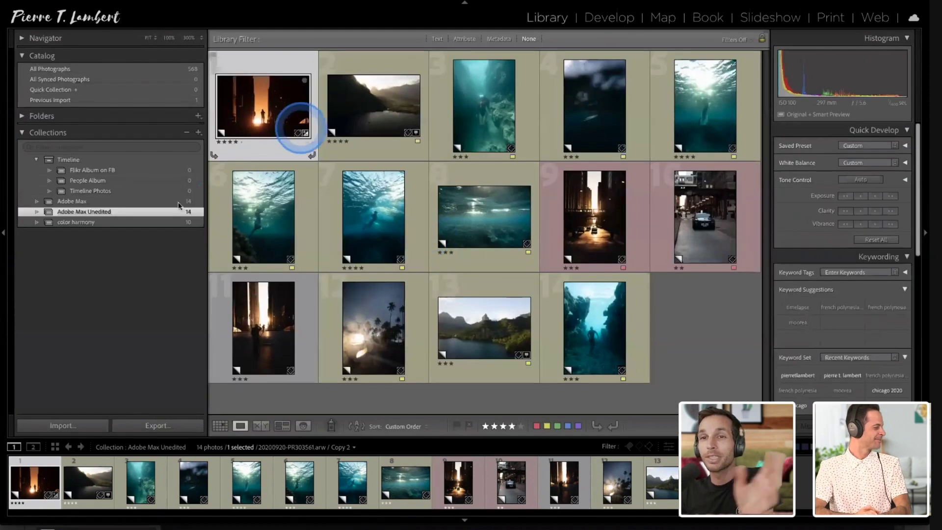
pyautogui.click(173, 222)
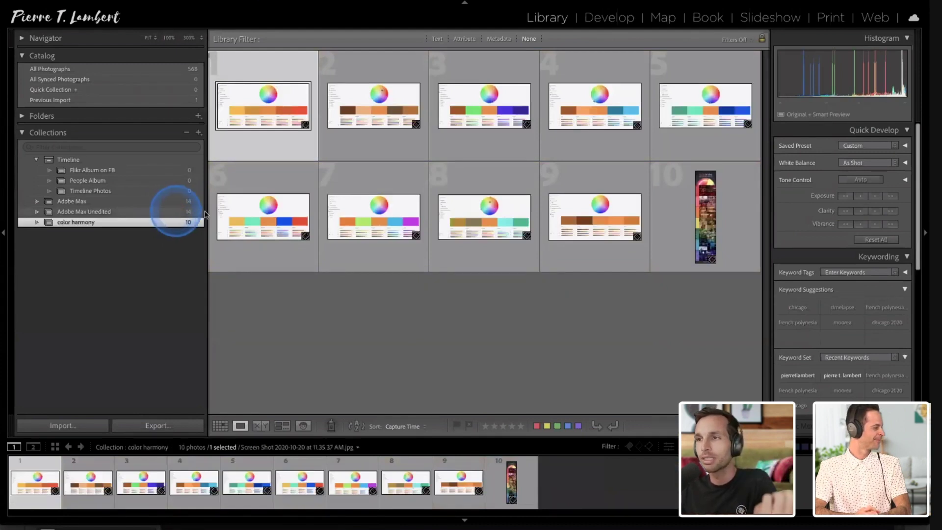
pyautogui.click(680, 217)
pyautogui.doubleClick(681, 218)
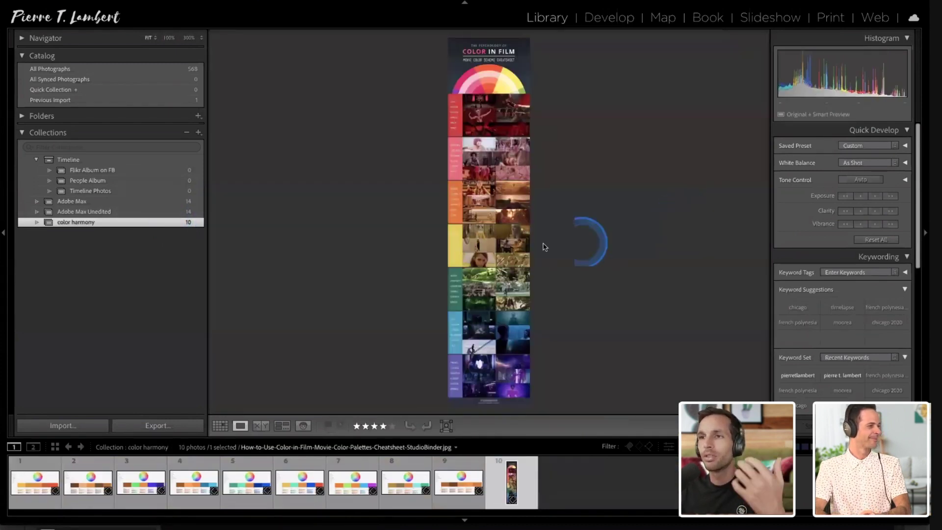
# Examine the cheatsheet's colour sections and their associated moods at close range, from pink and orange to blue and purple
pyautogui.click(498, 169)
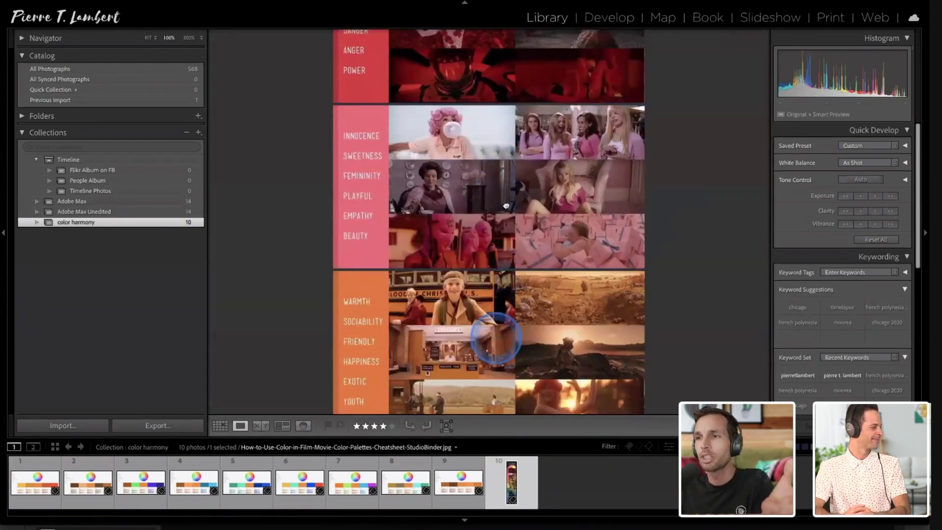
pyautogui.scroll(-4, 500, 314)
pyautogui.click(513, 298)
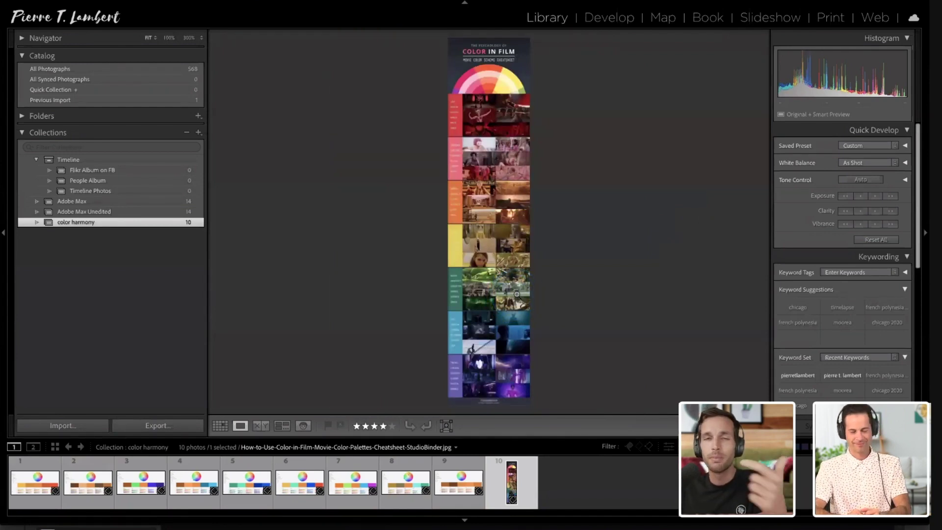
pyautogui.click(515, 290)
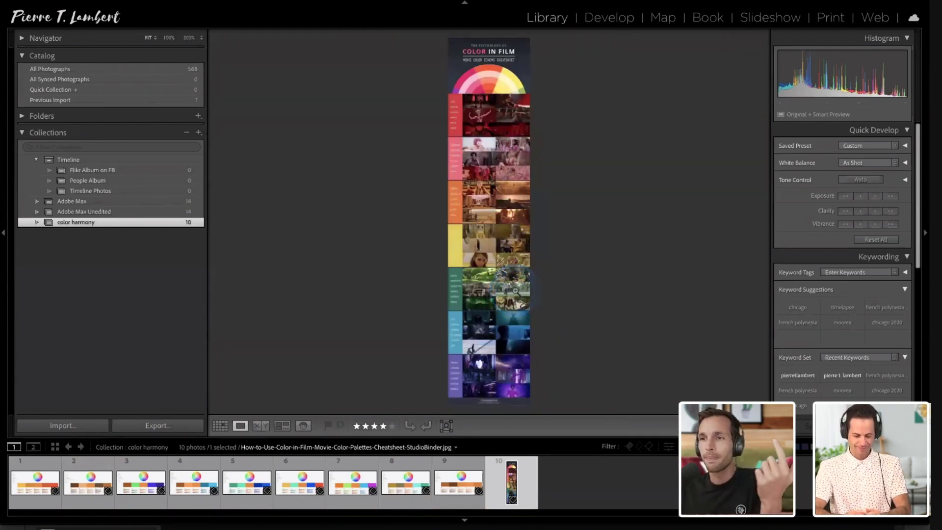
pyautogui.moveTo(516, 289); pyautogui.dragTo(511, 339)
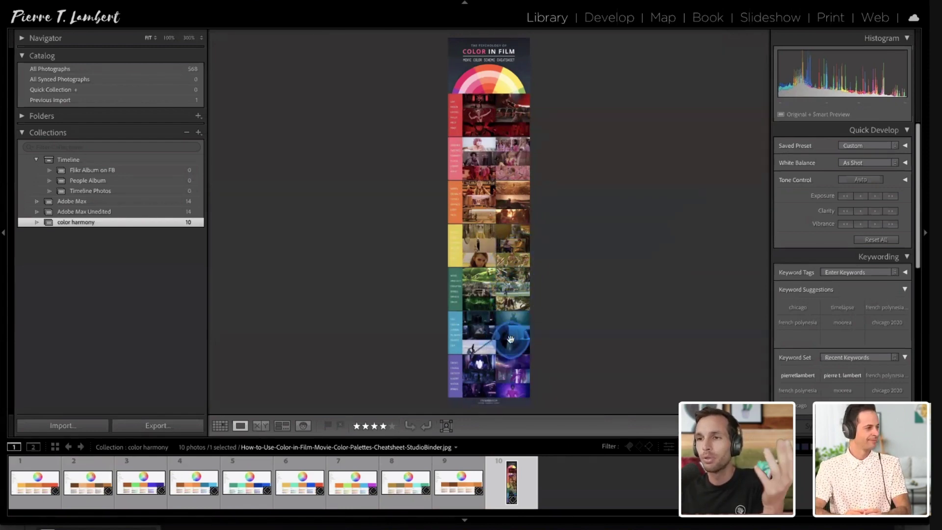
pyautogui.click(511, 339)
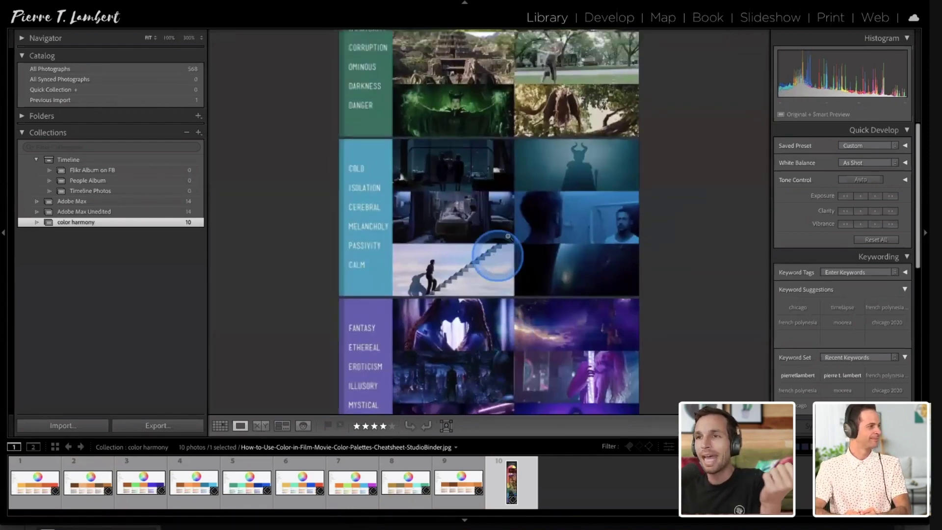
pyautogui.click(505, 201)
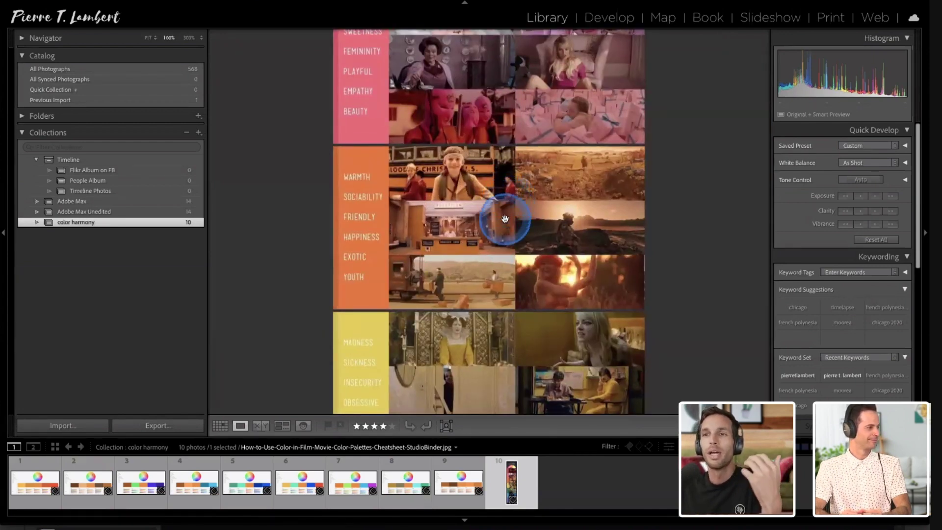
pyautogui.moveTo(505, 219); pyautogui.dragTo(504, 219)
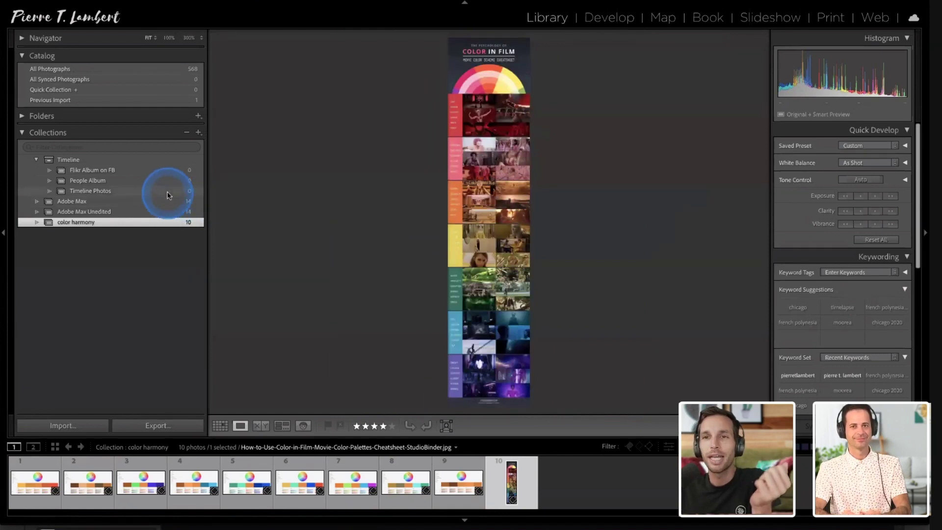
# Open the sunset silhouette photo from the Adobe Max Unedited collection in the Develop module and review the Color Grading wheels
pyautogui.click(172, 212)
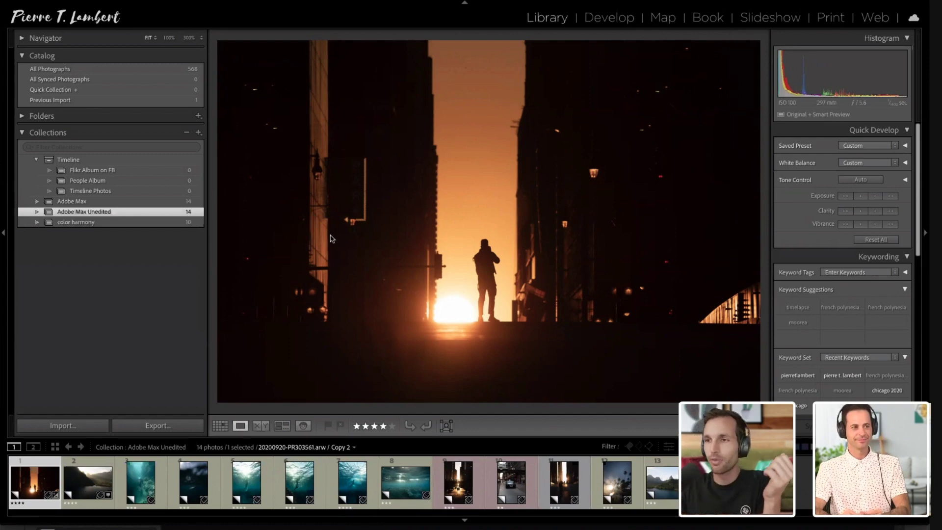
pyautogui.press('d')
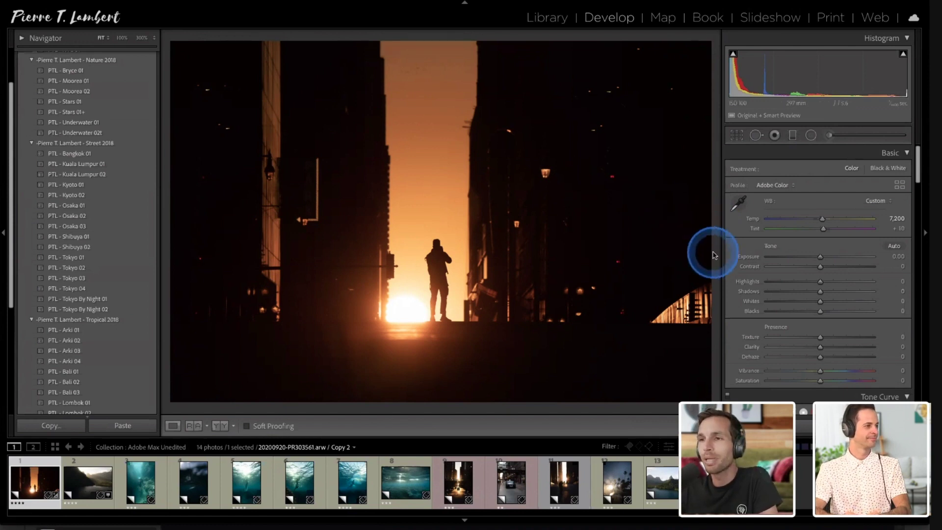
pyautogui.moveTo(714, 255); pyautogui.dragTo(714, 255)
pyautogui.scroll(-15, 825, 224)
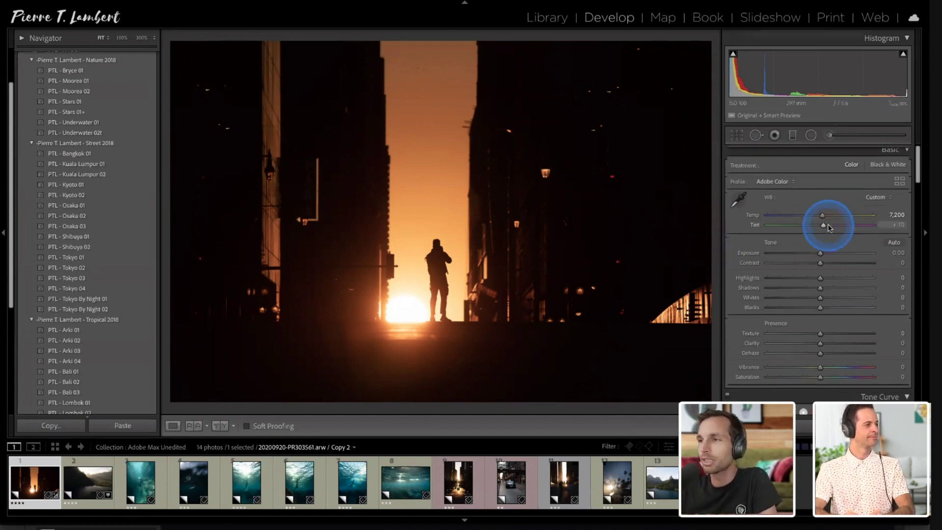
pyautogui.scroll(5, 828, 228)
pyautogui.scroll(-3, 829, 227)
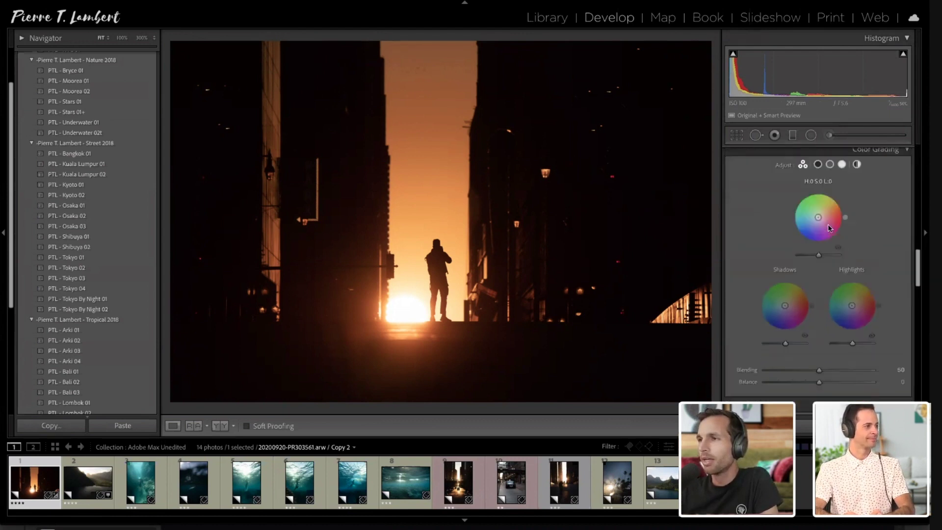
pyautogui.scroll(1, 859, 206)
pyautogui.click(892, 189)
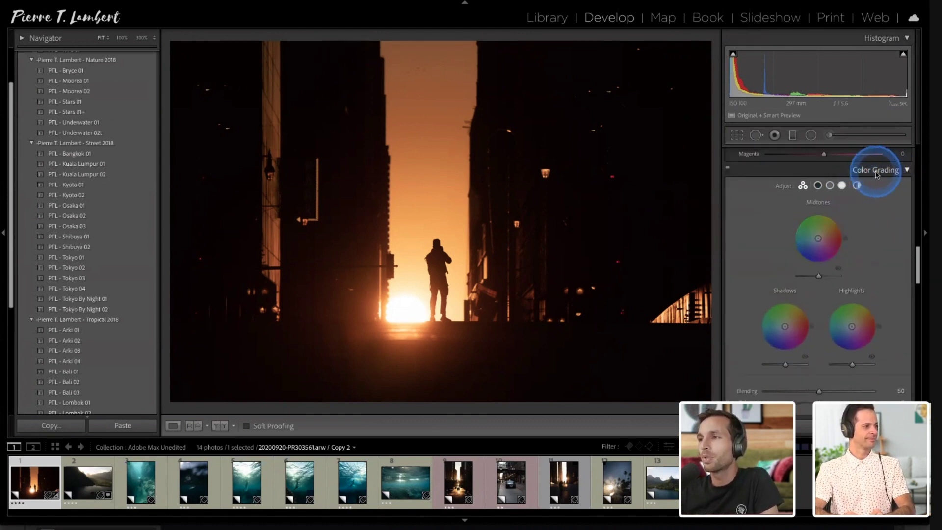
pyautogui.click(877, 235)
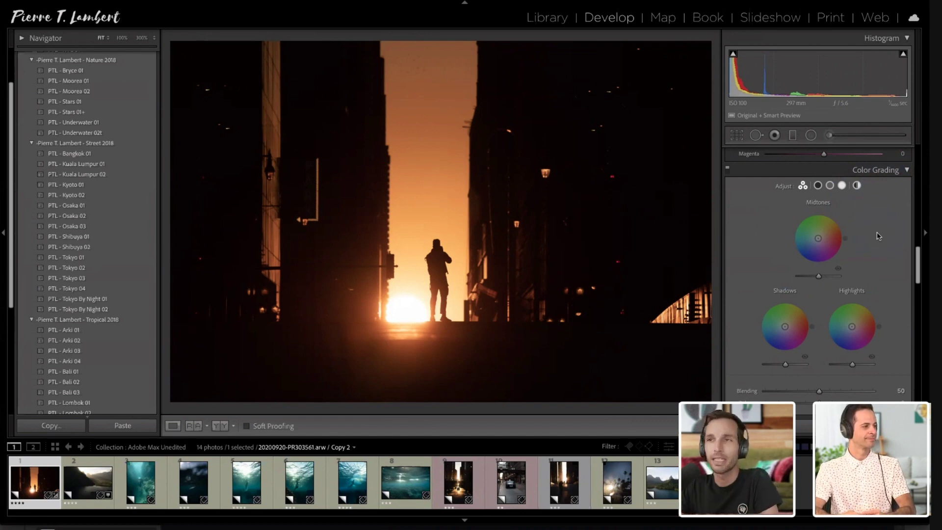
# Go back to the Basic adjustments and inspect the standing figure in the sunset photo
pyautogui.scroll(10, 878, 235)
pyautogui.click(878, 217)
pyautogui.click(537, 170)
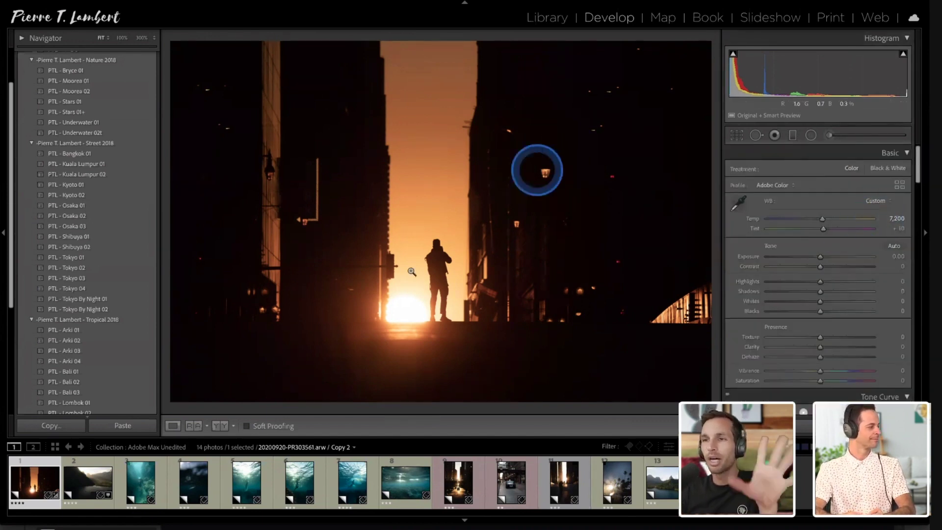
pyautogui.click(432, 285)
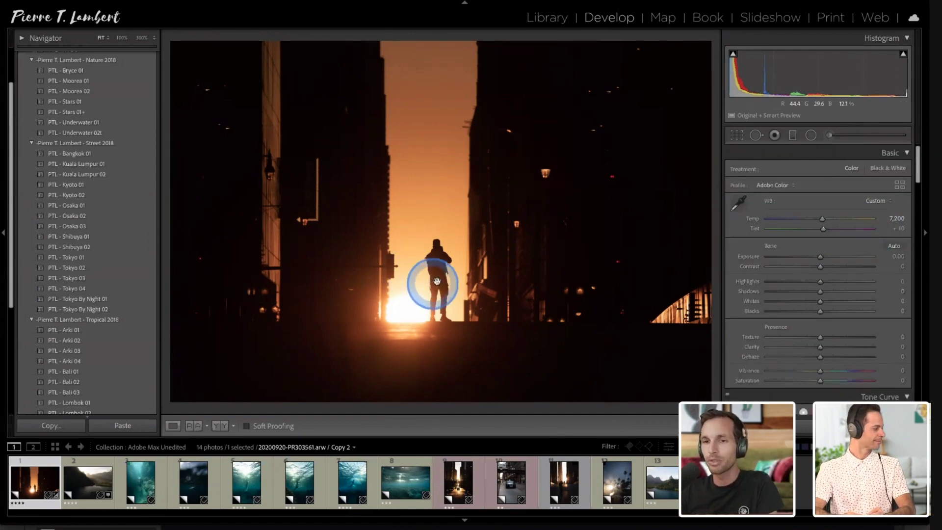
pyautogui.click(438, 282)
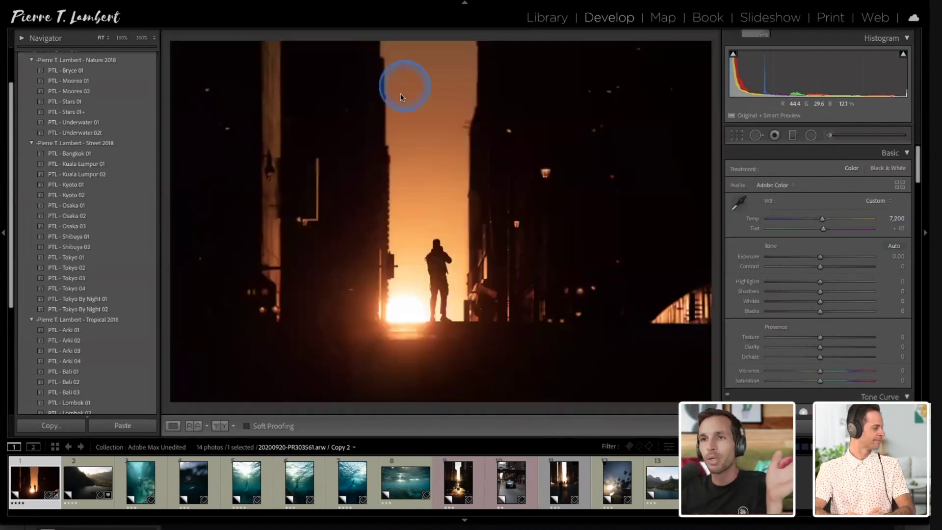
# Browse the landscape and underwater photos in the Library grid and return the selection to the sunset silhouette photo
pyautogui.press('g')
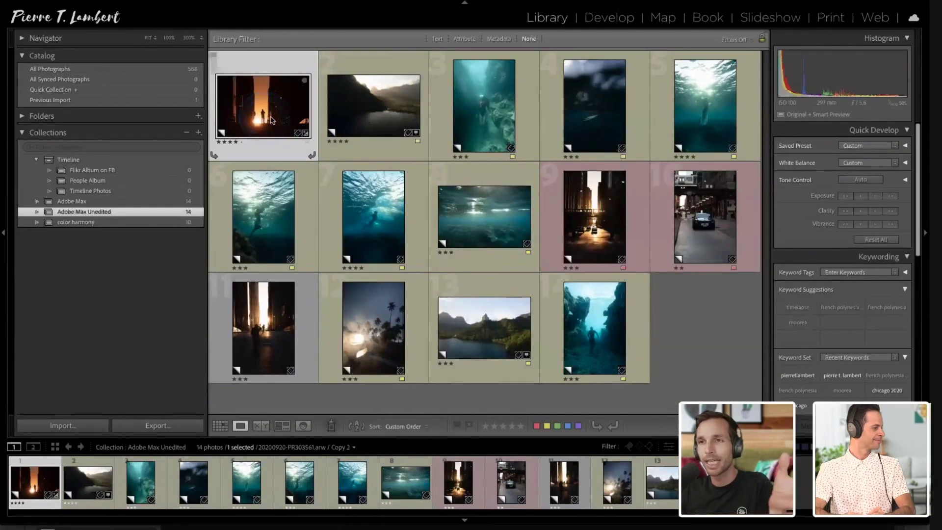
pyautogui.click(406, 122)
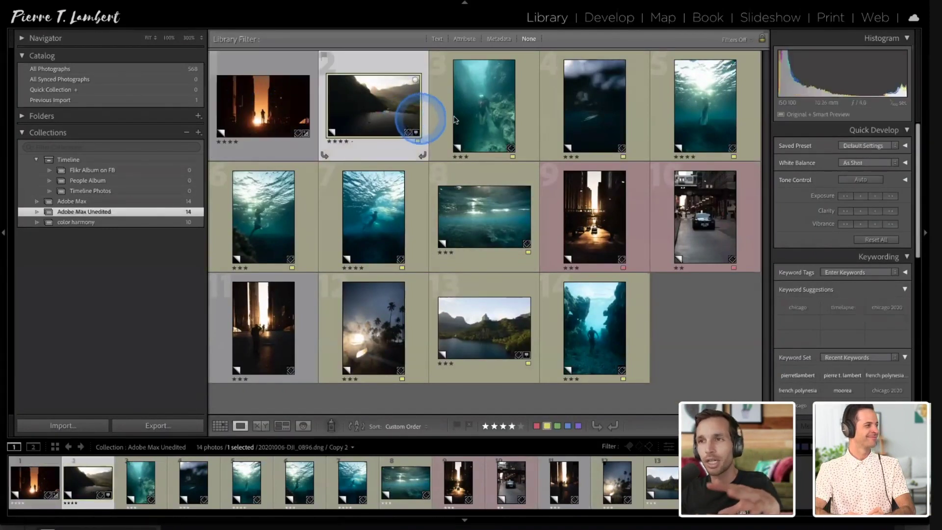
pyautogui.click(483, 105)
pyautogui.click(582, 125)
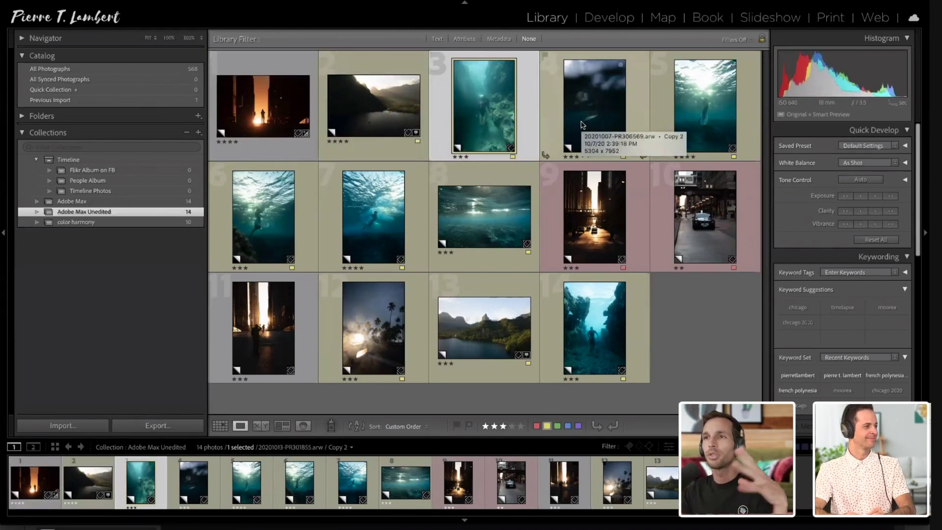
pyautogui.press('Left')
pyautogui.press('Left')
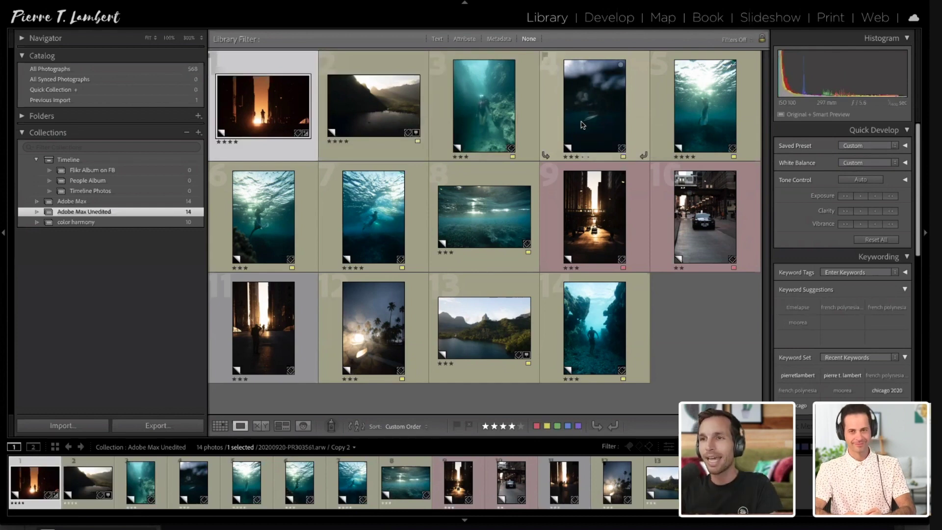
# Open the sunset silhouette photo in the Develop module and check the figure at 100% before returning to the fitted view
pyautogui.press('d')
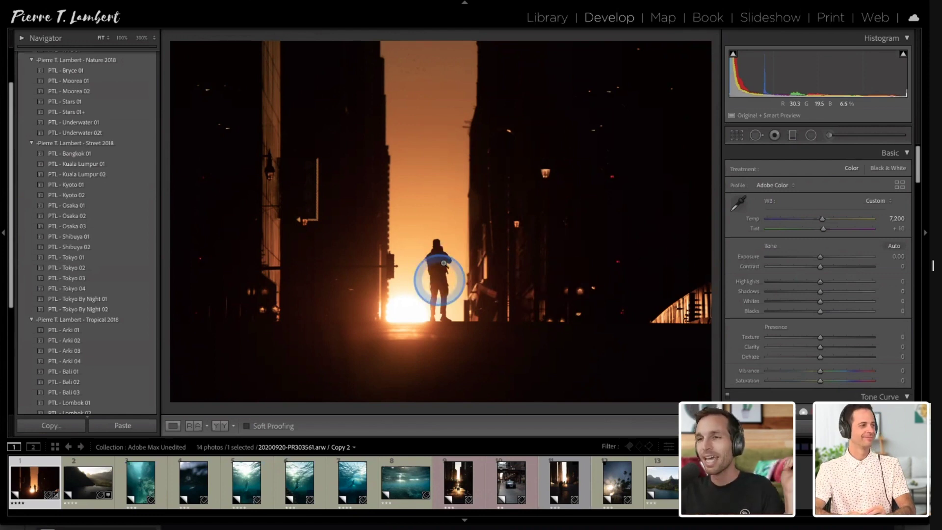
pyautogui.click(443, 262)
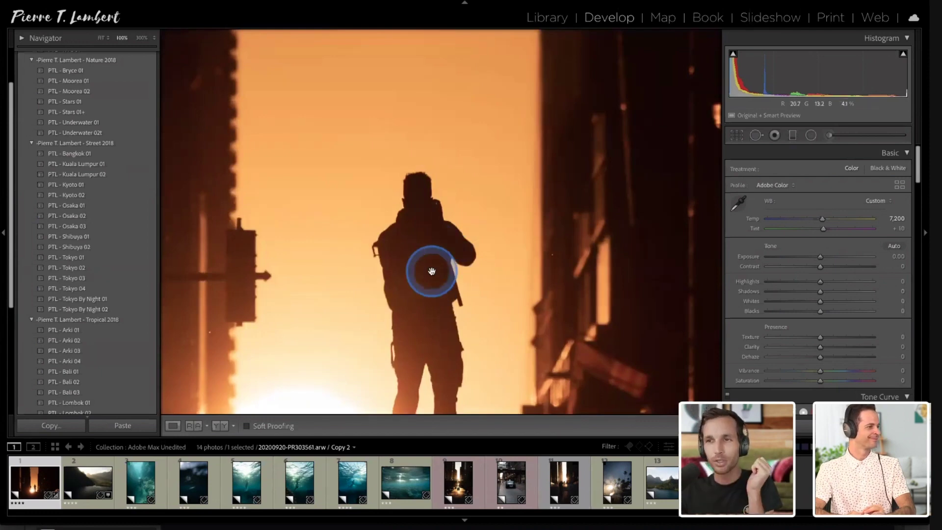
pyautogui.click(431, 271)
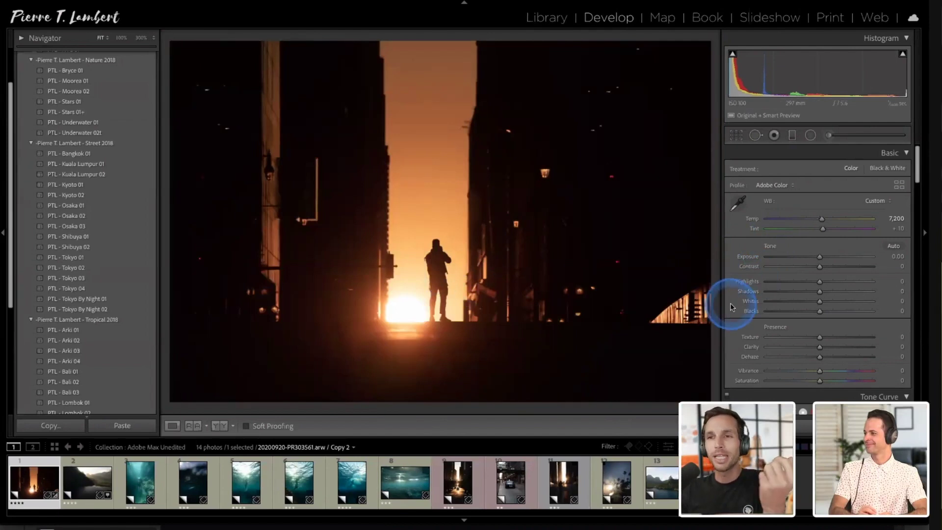
# Set the sunset photo's temperature to 7,274, inspect the sun up close, and raise the exposure to +1.60
pyautogui.moveTo(823, 218)
pyautogui.mouseDown()
pyautogui.moveTo(811, 221)
pyautogui.moveTo(835, 219)
pyautogui.moveTo(795, 217)
pyautogui.moveTo(822, 220)
pyautogui.mouseUp()
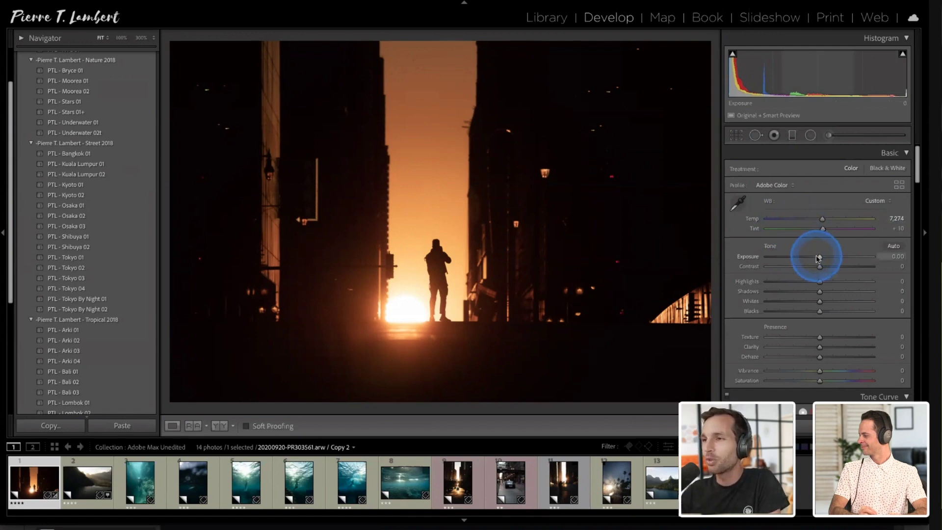
pyautogui.click(406, 310)
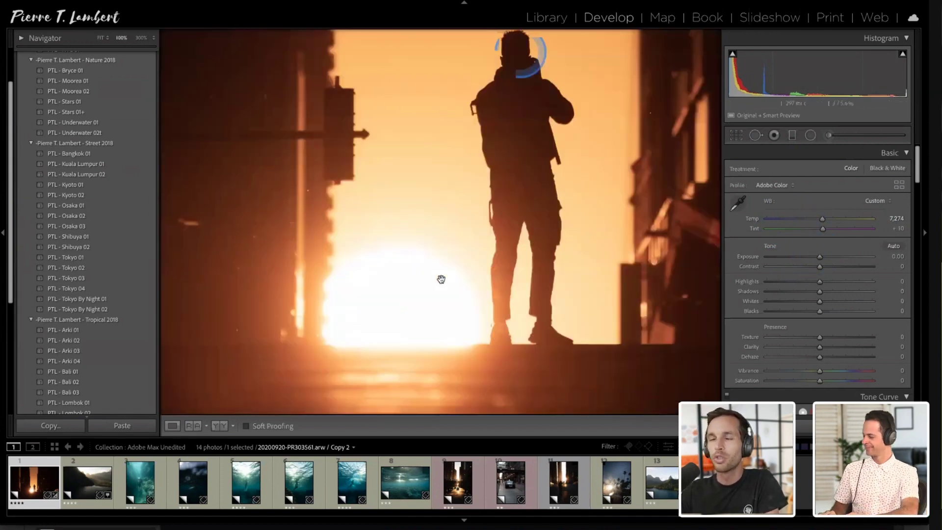
pyautogui.click(482, 268)
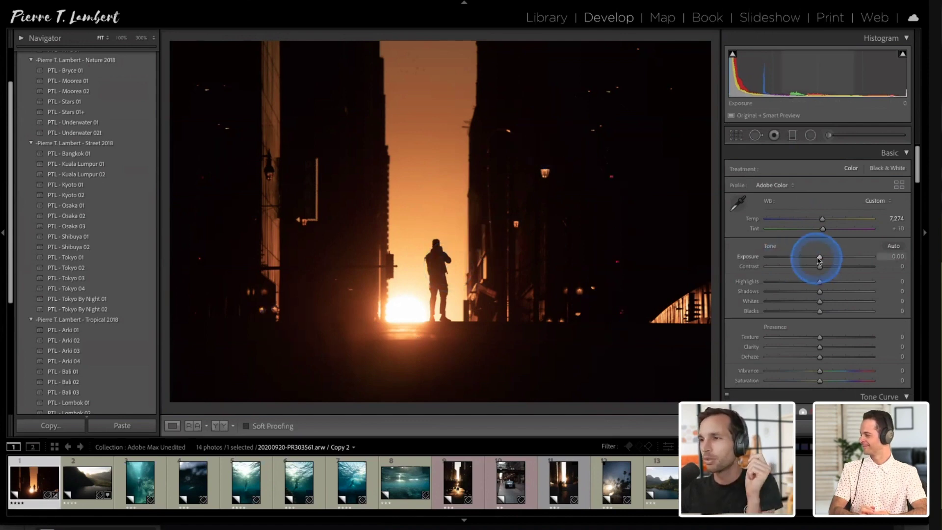
pyautogui.moveTo(819, 257)
pyautogui.mouseDown()
pyautogui.moveTo(843, 260)
pyautogui.moveTo(834, 261)
pyautogui.mouseUp()
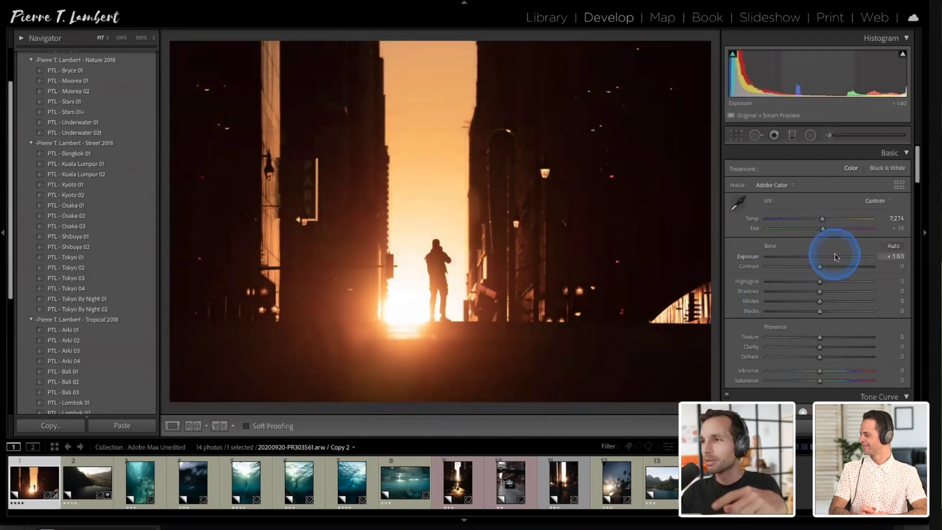
# Reset the exposure to 0.00 and inspect the sun beside the figure at 100% before returning to the fitted view
pyautogui.doubleClick(836, 256)
pyautogui.click(393, 302)
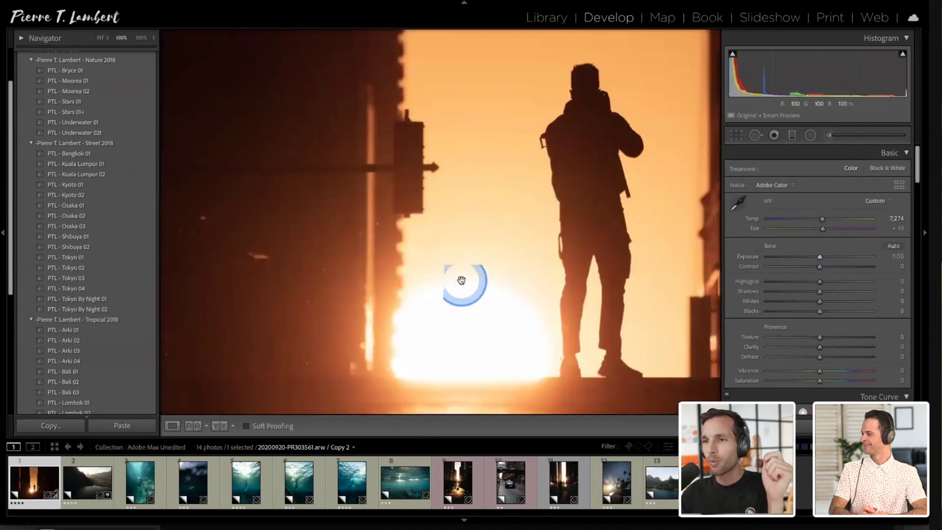
pyautogui.click(501, 304)
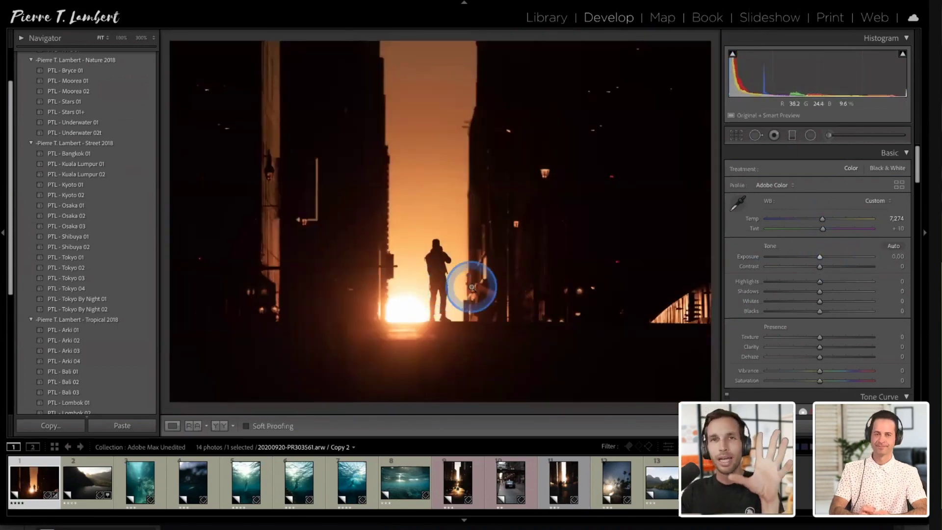
pyautogui.click(417, 295)
pyautogui.click(341, 295)
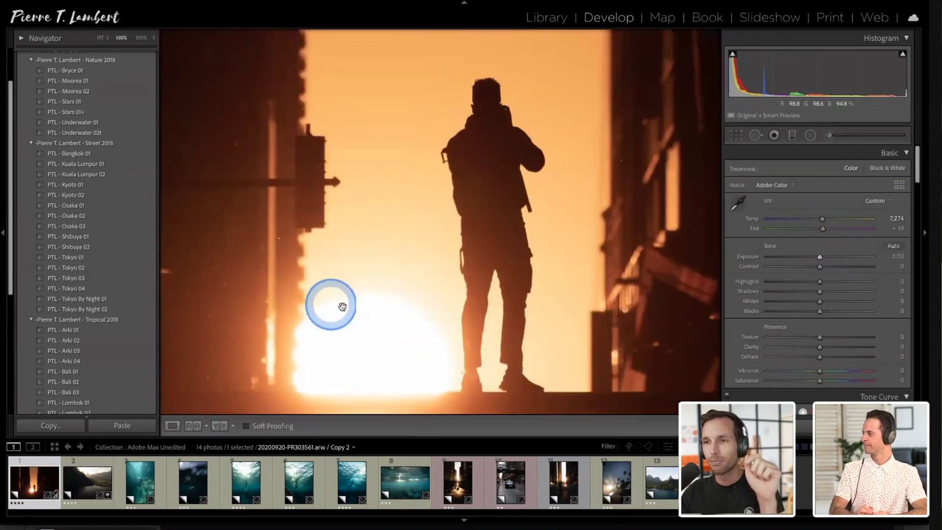
pyautogui.click(377, 312)
# Raise the photo's exposure to +1.55 and, after trying a strong reduction to -54, set the highlights to -7
pyautogui.moveTo(819, 257); pyautogui.dragTo(790, 280)
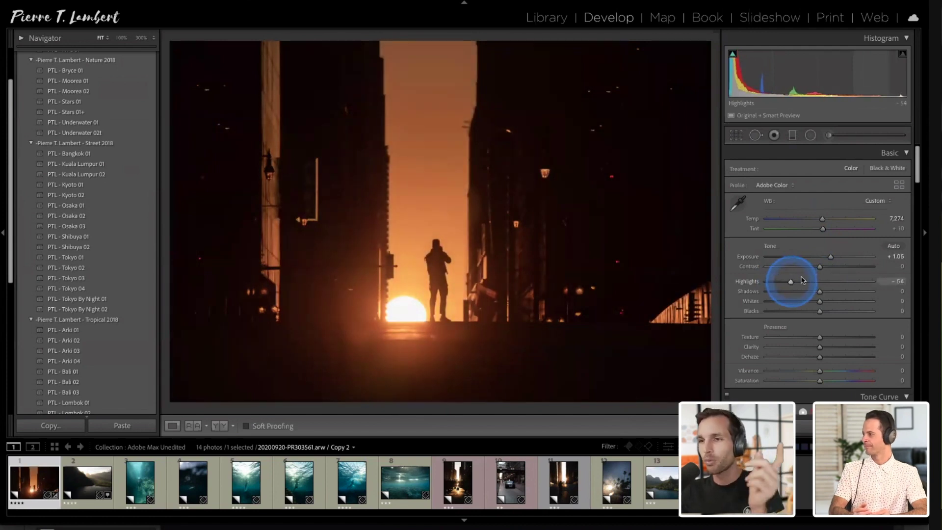
pyautogui.doubleClick(803, 281)
pyautogui.moveTo(830, 258); pyautogui.dragTo(837, 259)
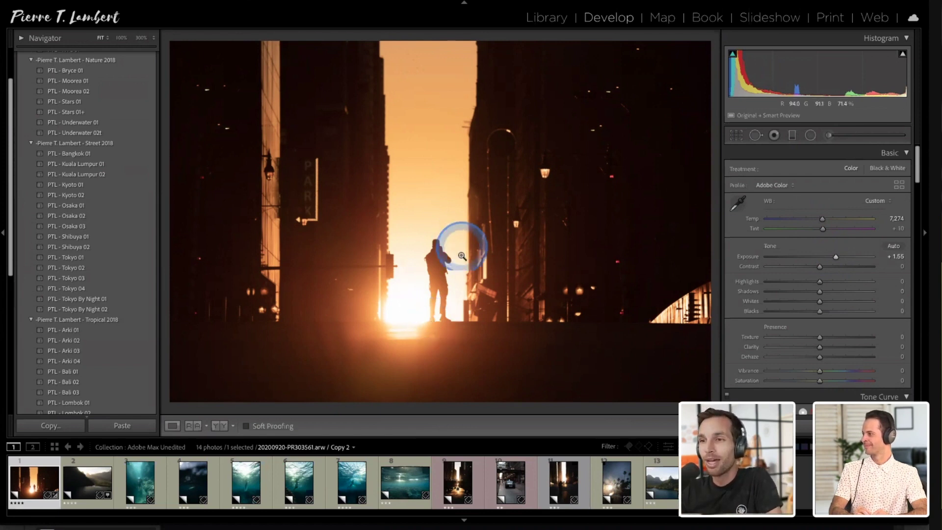
pyautogui.moveTo(457, 297); pyautogui.dragTo(478, 307)
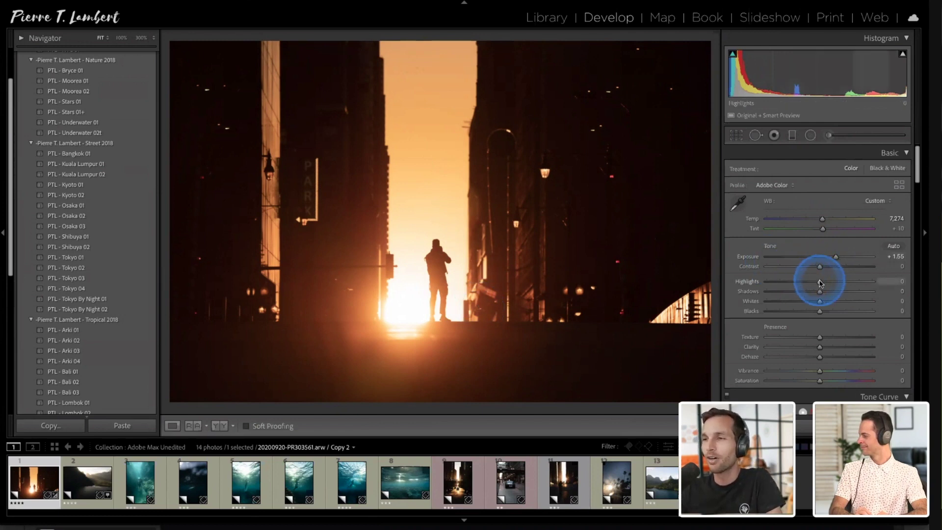
pyautogui.moveTo(820, 283)
pyautogui.mouseDown()
pyautogui.moveTo(808, 275)
pyautogui.moveTo(816, 283)
pyautogui.mouseUp()
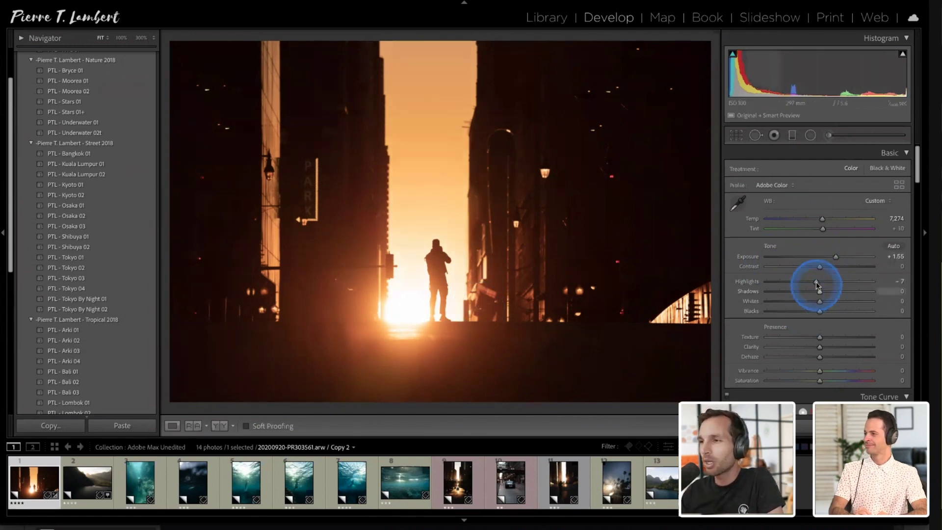
# Add a midtone point to the tone curve at input 124, output 124, with the end points at 0/0 and 255/255
pyautogui.scroll(-5, 816, 283)
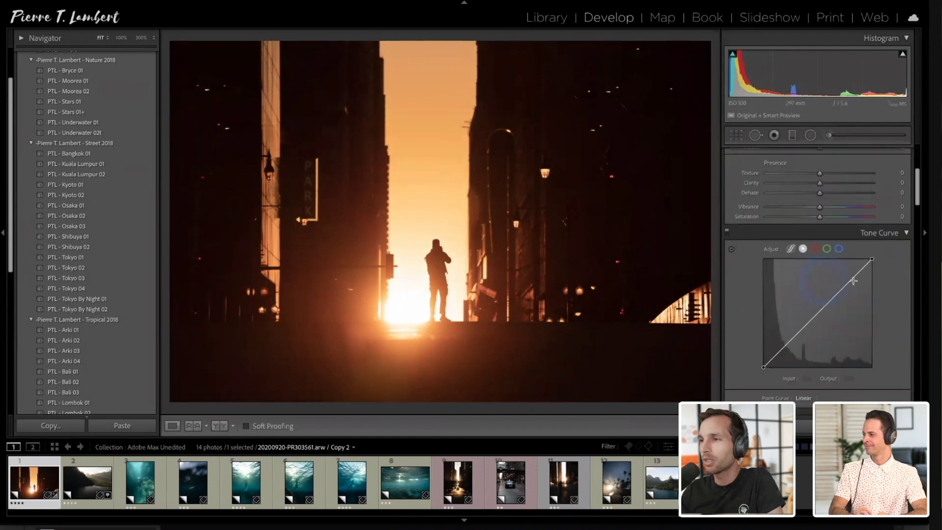
pyautogui.click(817, 314)
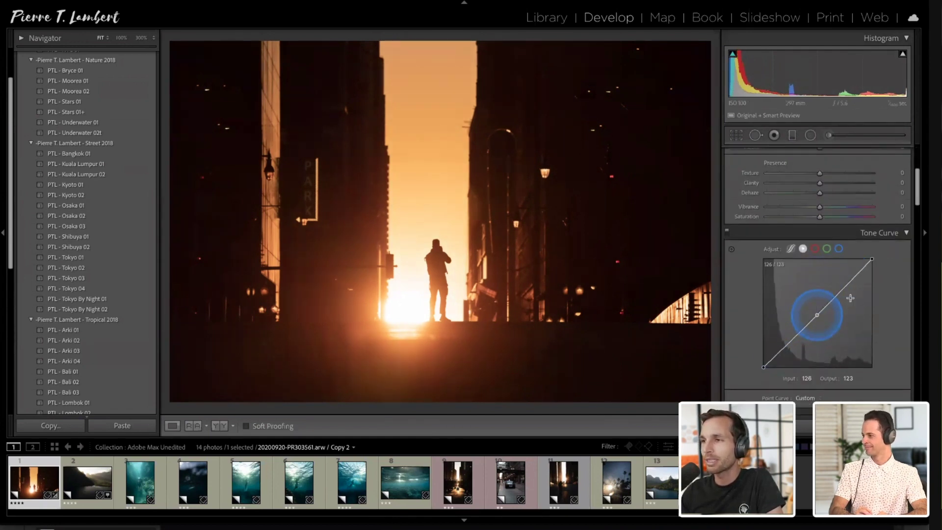
pyautogui.scroll(3, 845, 177)
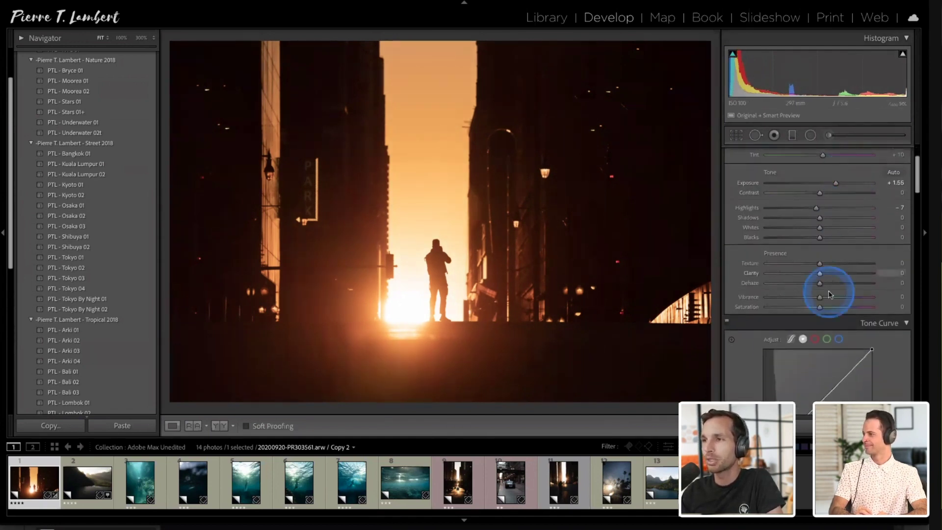
pyautogui.scroll(-4, 834, 290)
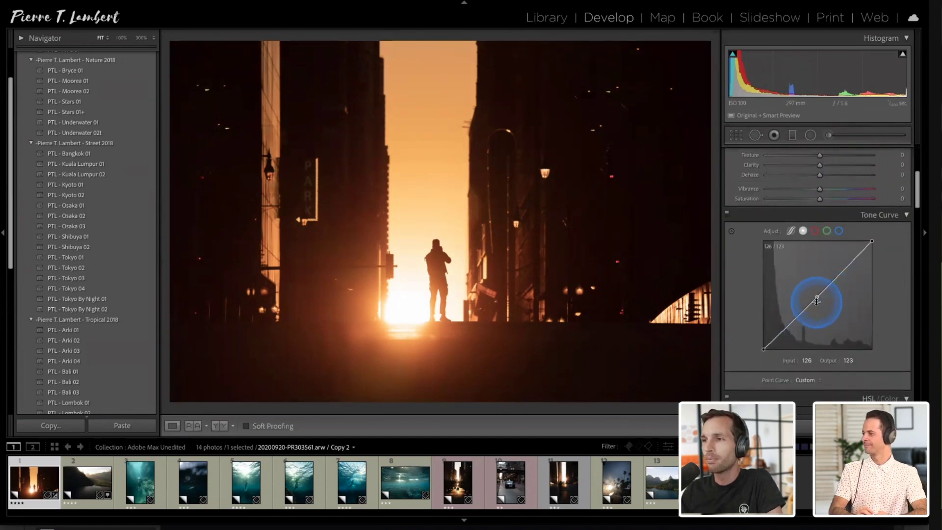
pyautogui.moveTo(816, 298); pyautogui.dragTo(816, 296)
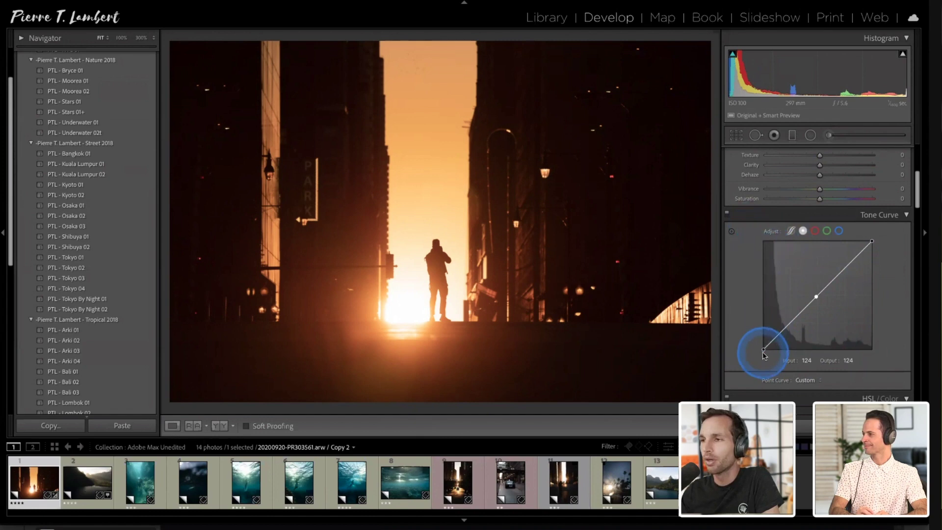
pyautogui.moveTo(763, 349); pyautogui.dragTo(740, 357)
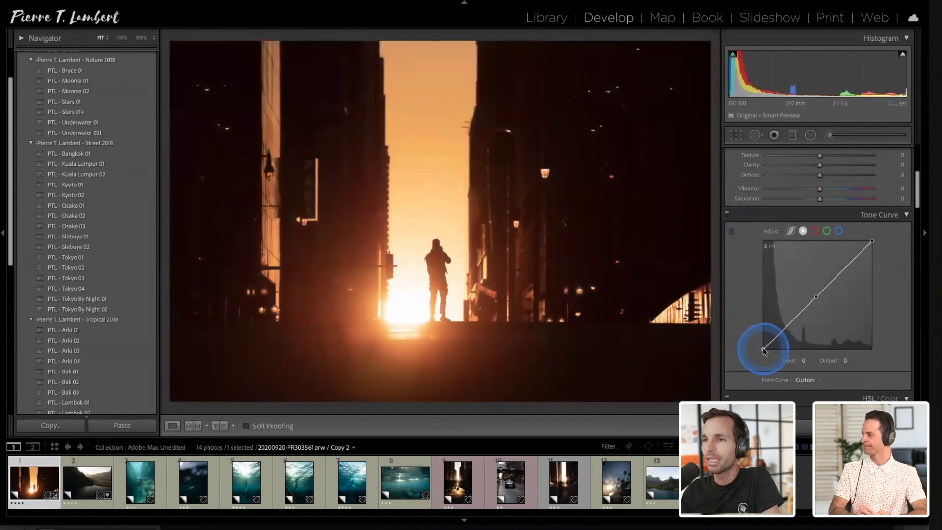
pyautogui.moveTo(872, 241)
pyautogui.mouseDown()
pyautogui.moveTo(873, 260)
pyautogui.moveTo(876, 228)
pyautogui.moveTo(870, 236)
pyautogui.mouseUp()
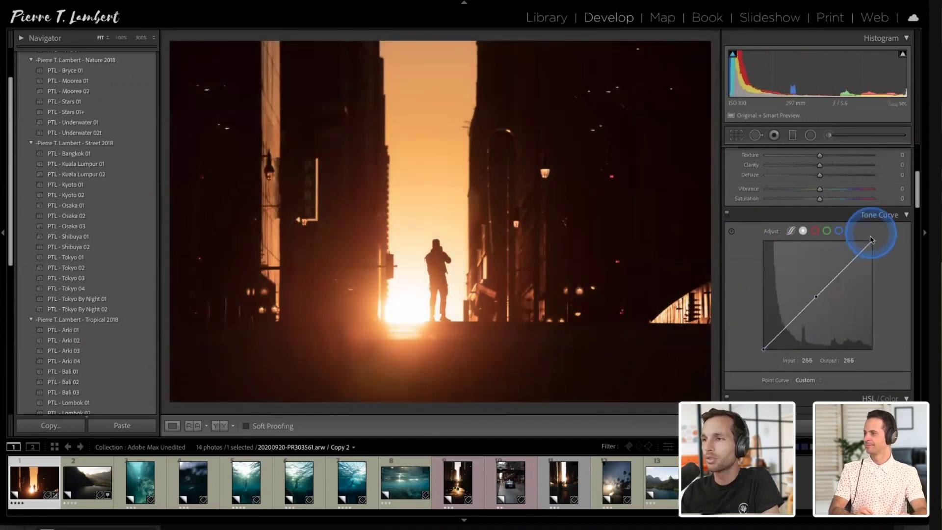
# Shape the tone curve with a shadow point at 64/58, a midpoint at 139/147 and a highlight point, and check street and figure at 100%
pyautogui.click(815, 296)
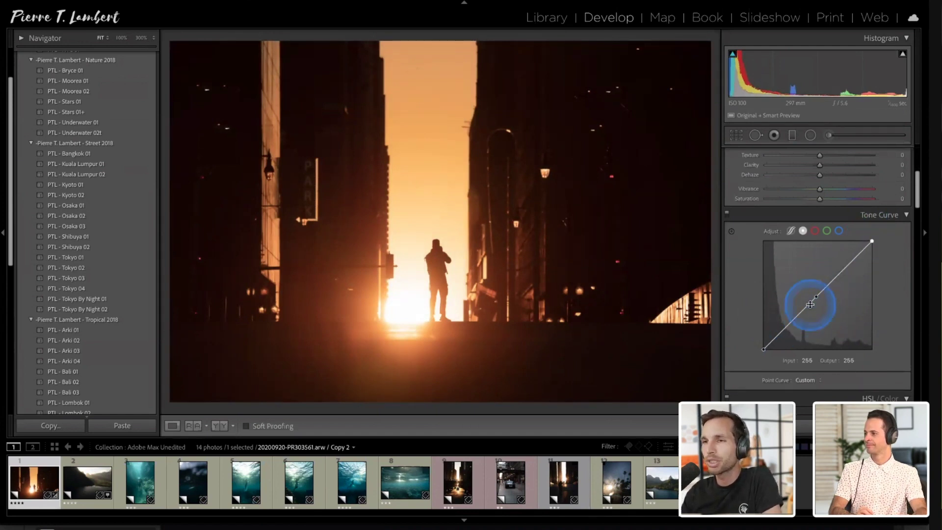
pyautogui.moveTo(791, 322); pyautogui.dragTo(794, 327)
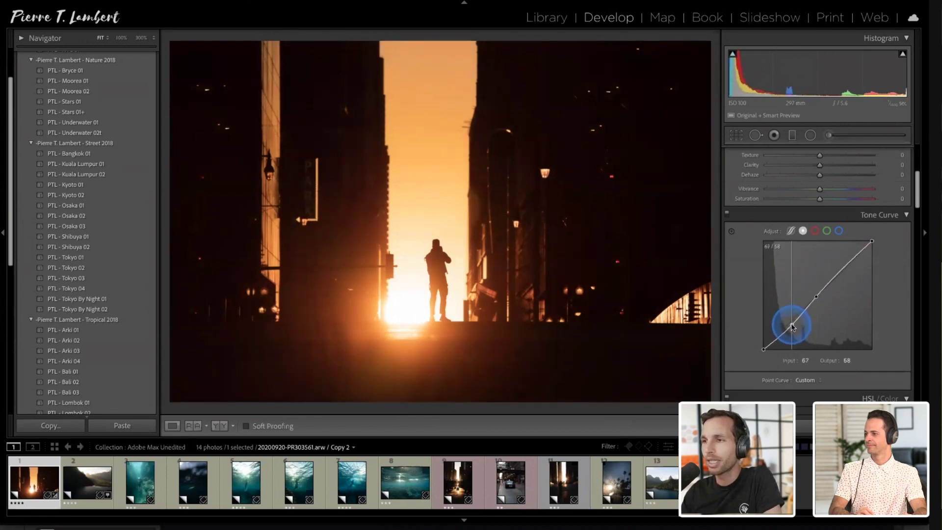
pyautogui.moveTo(791, 327); pyautogui.dragTo(791, 328)
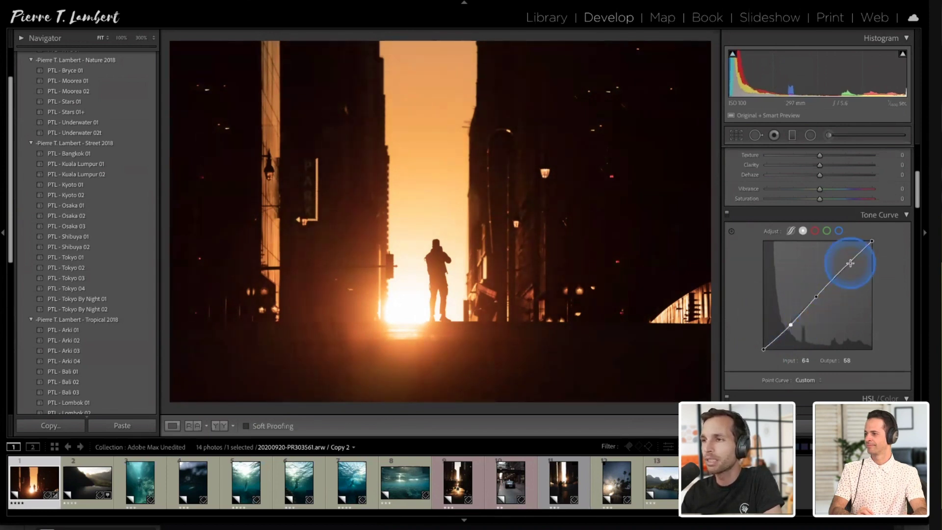
pyautogui.moveTo(849, 261); pyautogui.dragTo(857, 257)
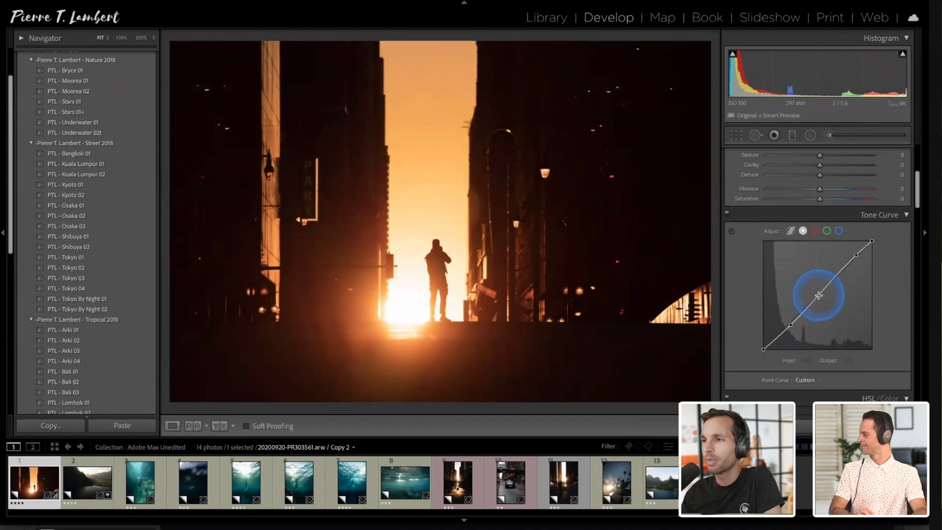
pyautogui.moveTo(818, 294); pyautogui.dragTo(823, 288)
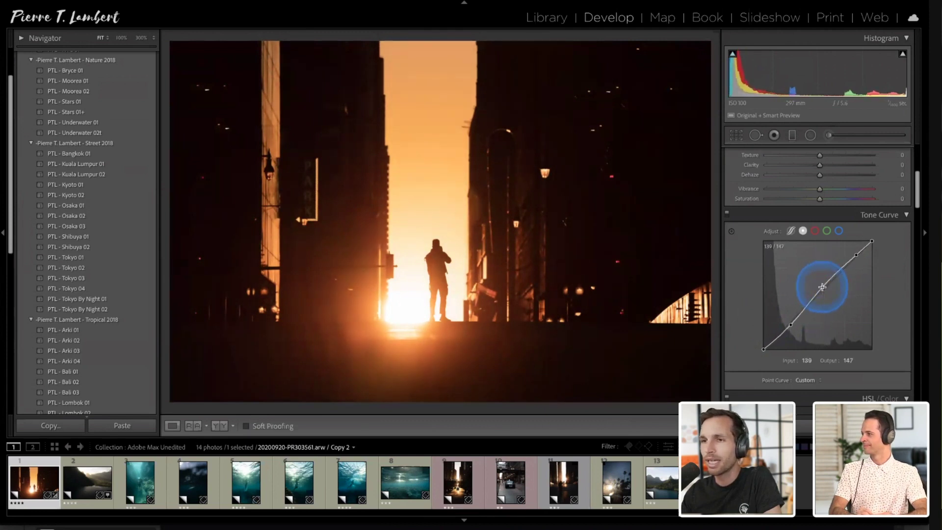
pyautogui.click(319, 352)
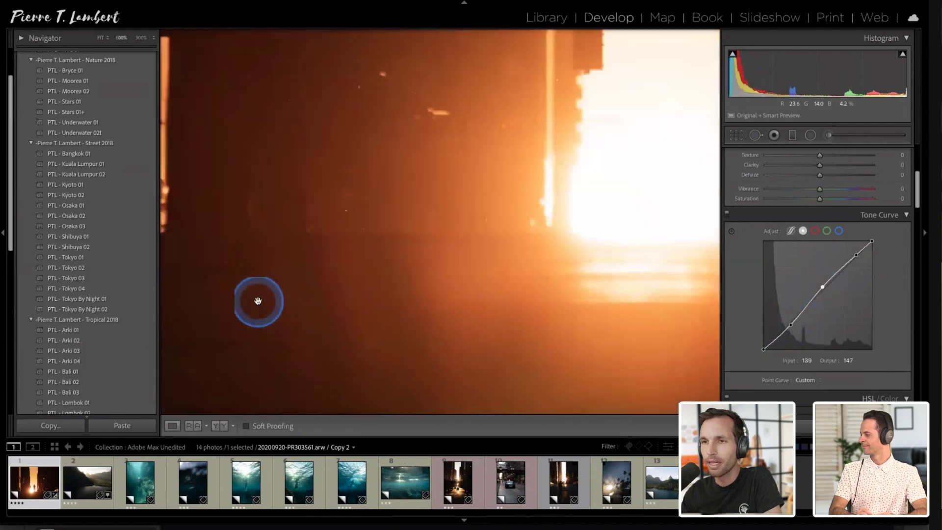
pyautogui.click(375, 281)
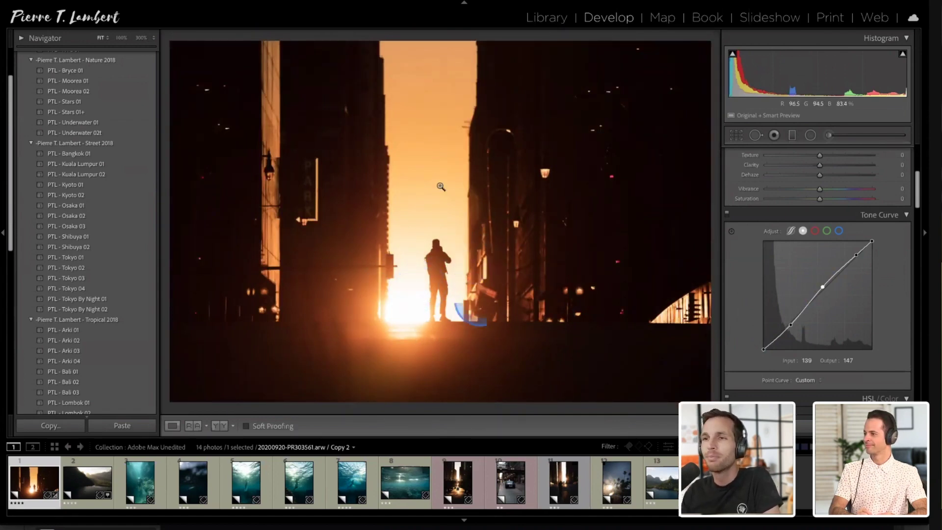
pyautogui.click(441, 261)
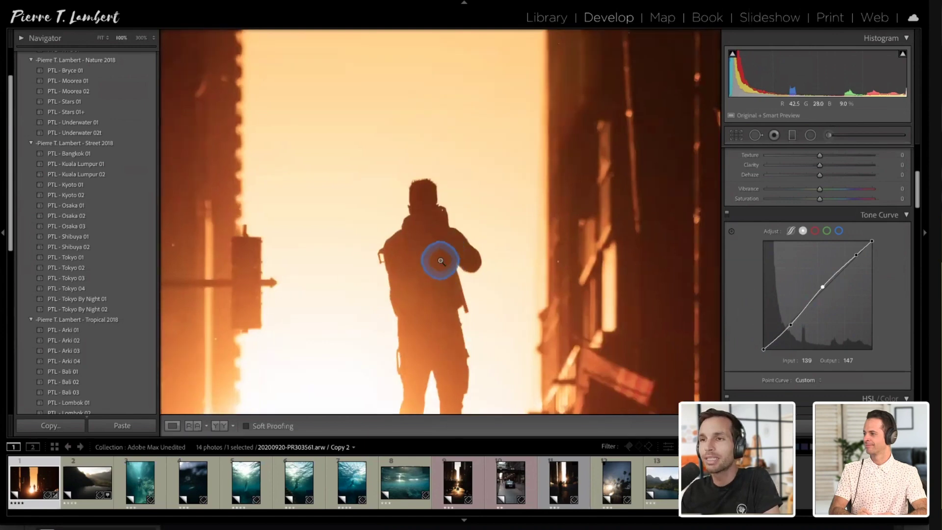
pyautogui.click(440, 260)
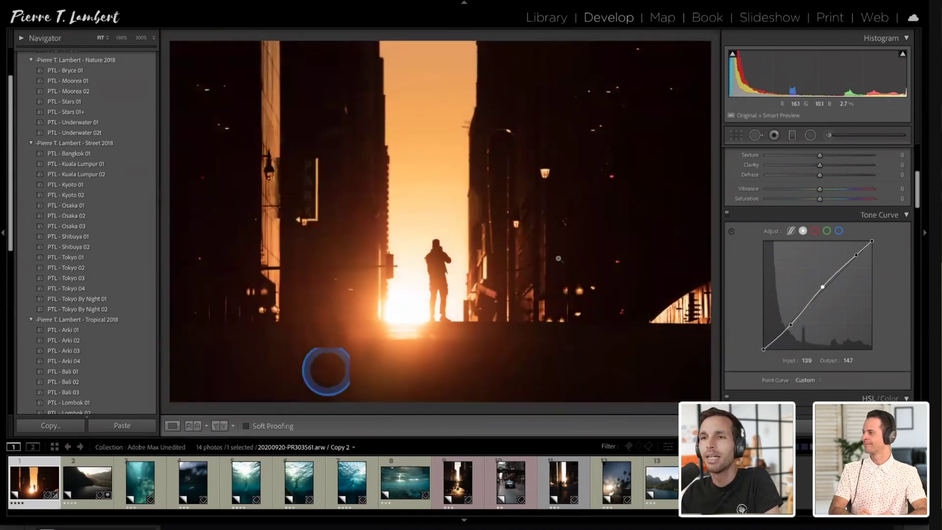
# Try raising the shadows to +100 and inspect the PARK sign and the building beside it at 100%
pyautogui.scroll(3, 876, 244)
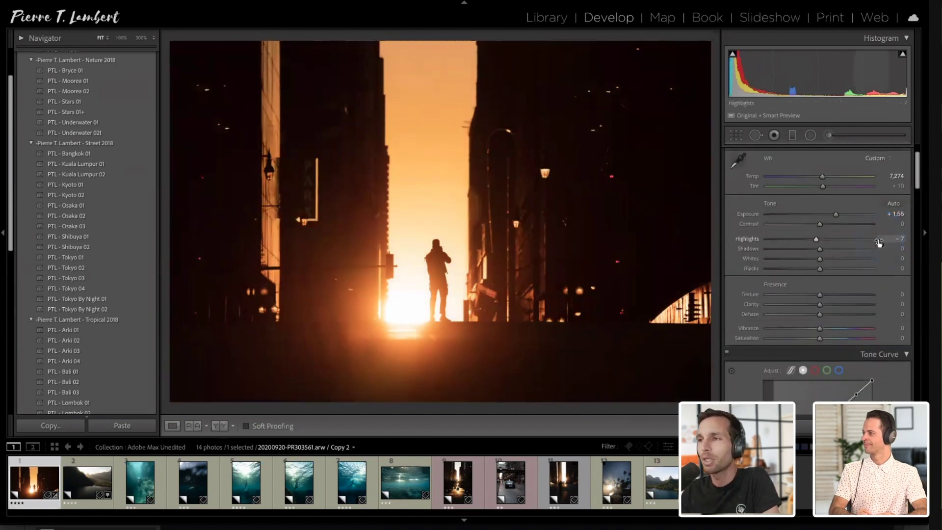
pyautogui.scroll(1, 878, 243)
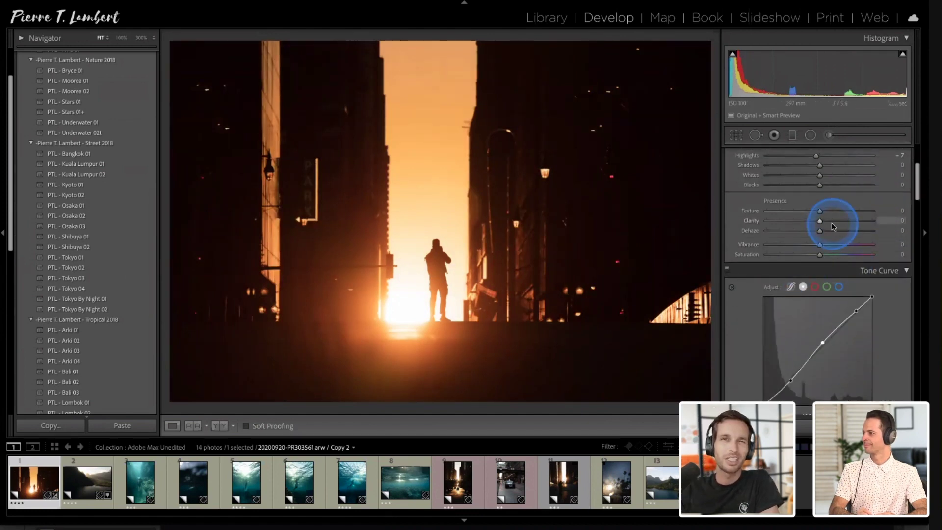
pyautogui.scroll(2, 831, 196)
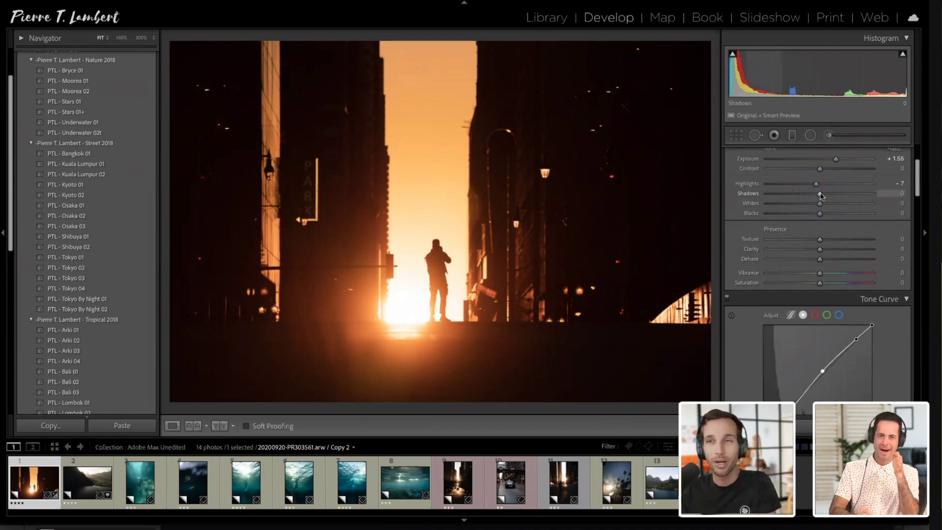
pyautogui.moveTo(823, 196); pyautogui.dragTo(827, 196)
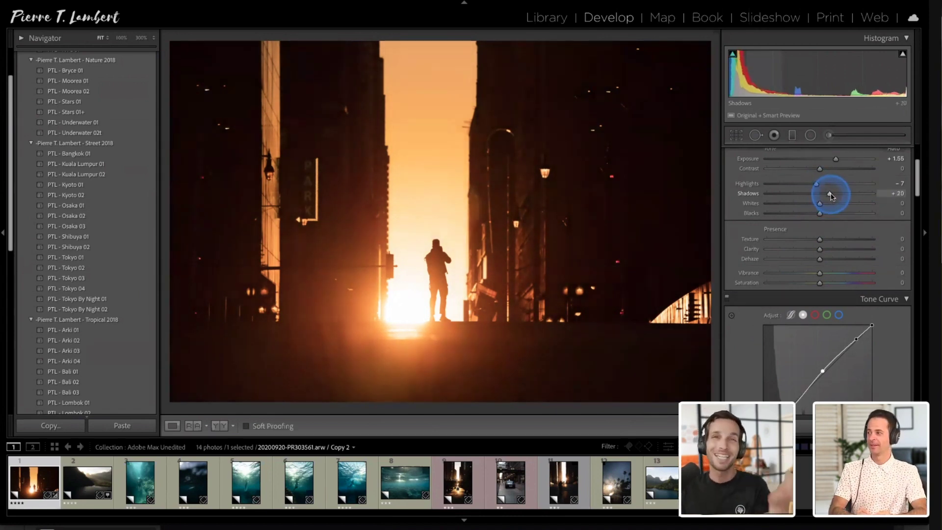
pyautogui.moveTo(837, 197); pyautogui.dragTo(837, 196)
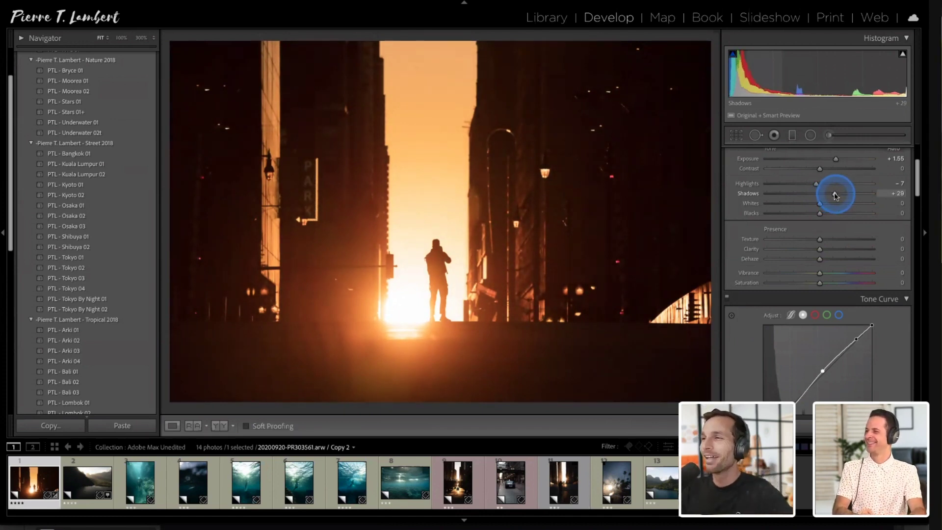
pyautogui.moveTo(849, 196); pyautogui.dragTo(886, 196)
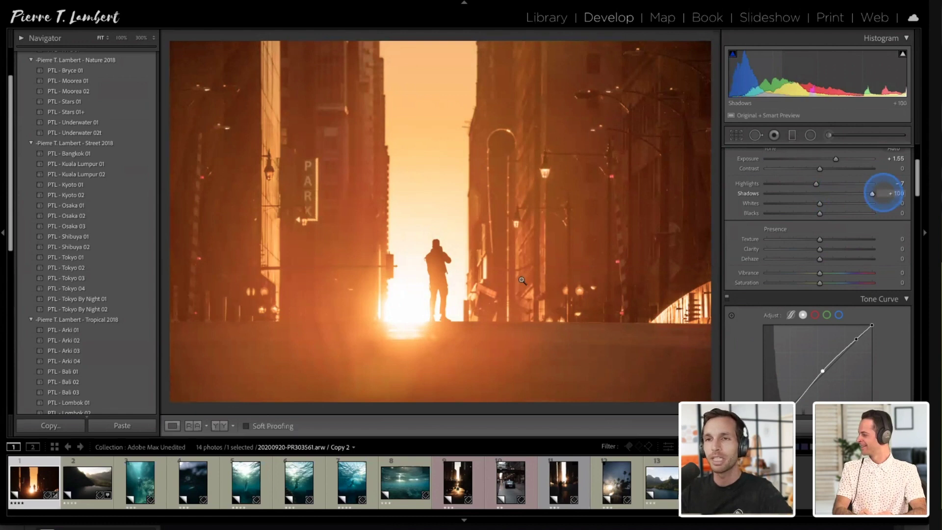
pyautogui.click(232, 193)
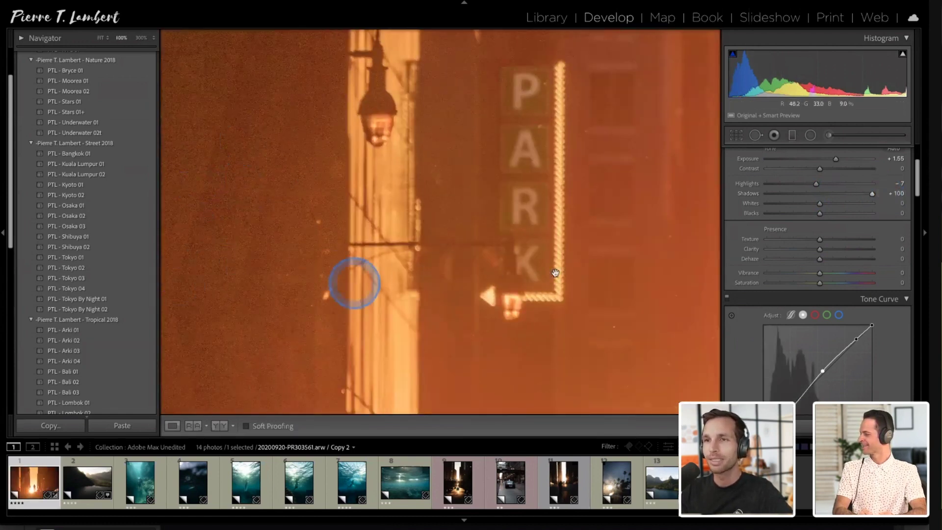
pyautogui.click(512, 247)
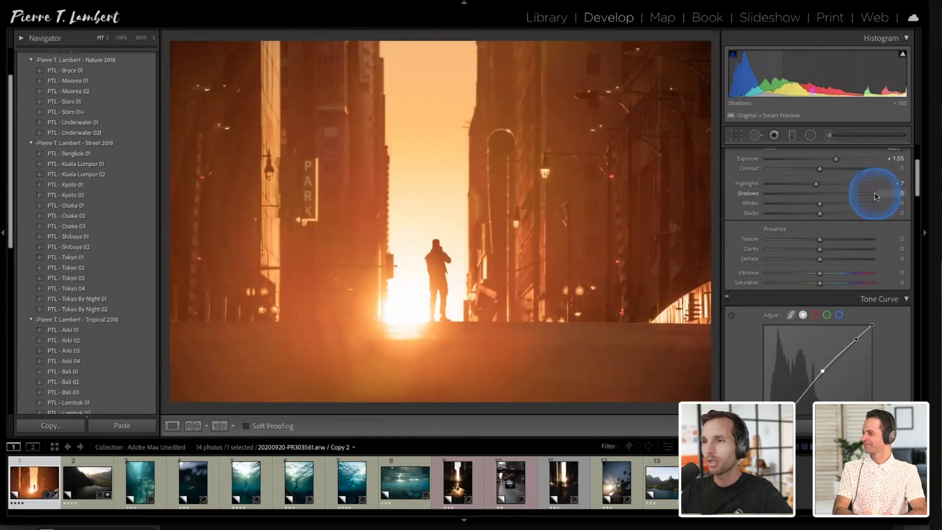
# Set the shadows to +34, whites to -22 and blacks to +20, and compare the photo before and after the edits
pyautogui.click(834, 194)
pyautogui.moveTo(833, 194)
pyautogui.mouseDown()
pyautogui.moveTo(819, 194)
pyautogui.moveTo(838, 195)
pyautogui.mouseUp()
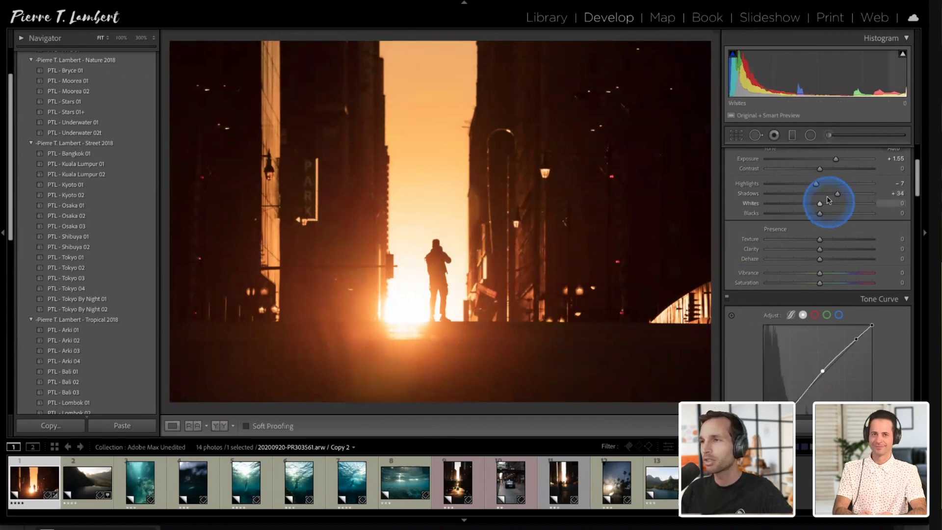
pyautogui.moveTo(820, 203)
pyautogui.mouseDown()
pyautogui.moveTo(751, 202)
pyautogui.moveTo(889, 194)
pyautogui.moveTo(781, 201)
pyautogui.moveTo(891, 216)
pyautogui.moveTo(800, 218)
pyautogui.moveTo(830, 213)
pyautogui.mouseUp()
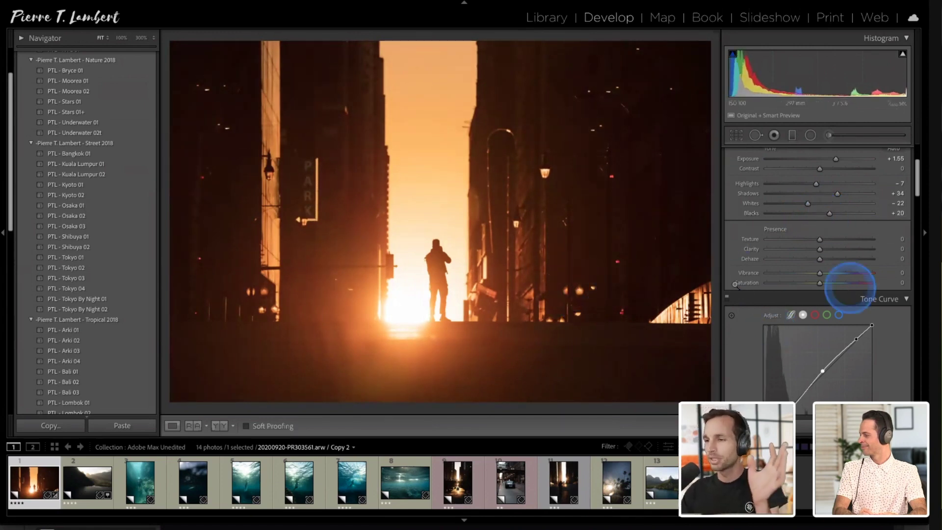
pyautogui.press('\\')
pyautogui.press('\\')
pyautogui.press('\\')
pyautogui.press('\\')
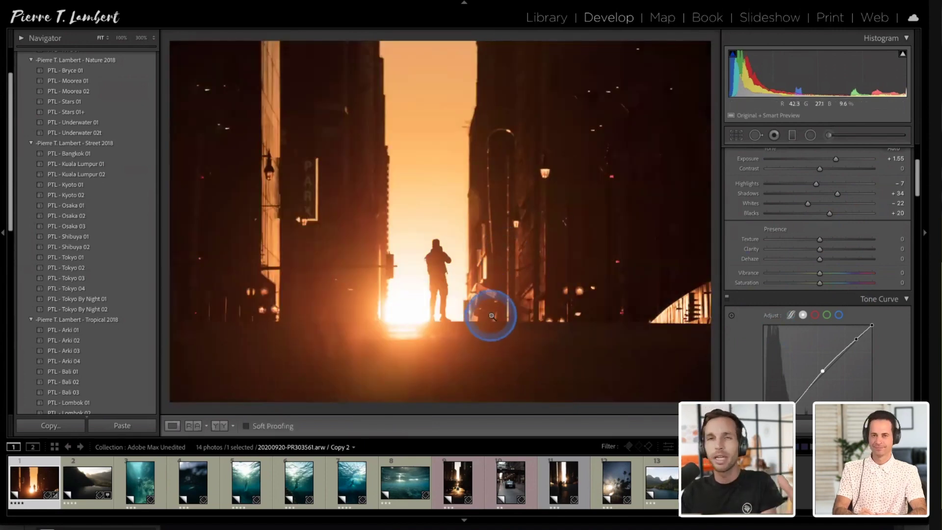
pyautogui.scroll(-1, 804, 260)
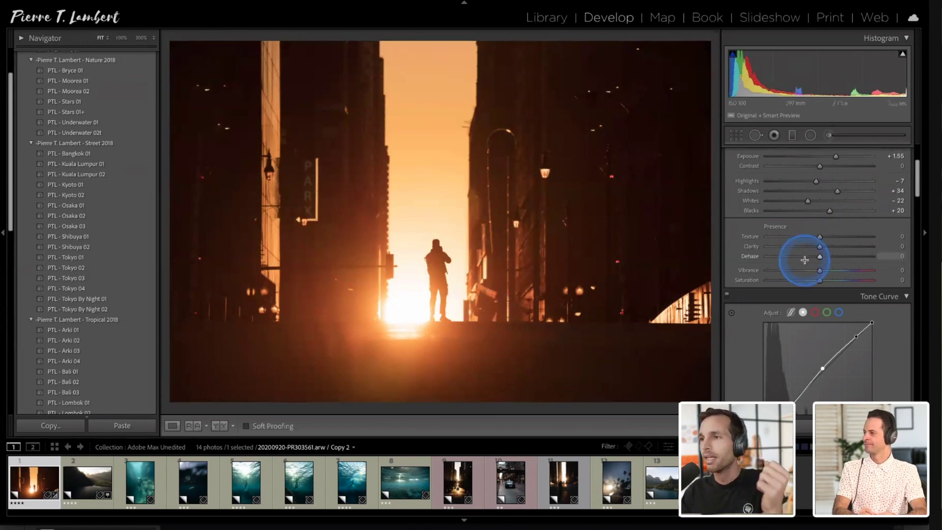
# Set the photo's clarity to +8 and its texture to +7
pyautogui.scroll(-5, 805, 260)
pyautogui.scroll(4, 799, 258)
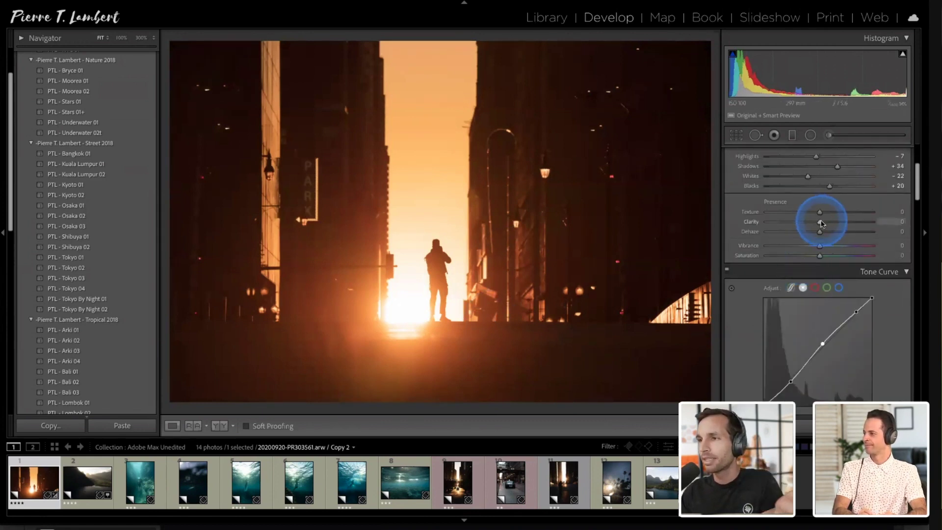
pyautogui.moveTo(824, 224); pyautogui.dragTo(920, 207)
pyautogui.click(820, 213)
pyautogui.moveTo(841, 206); pyautogui.dragTo(834, 214)
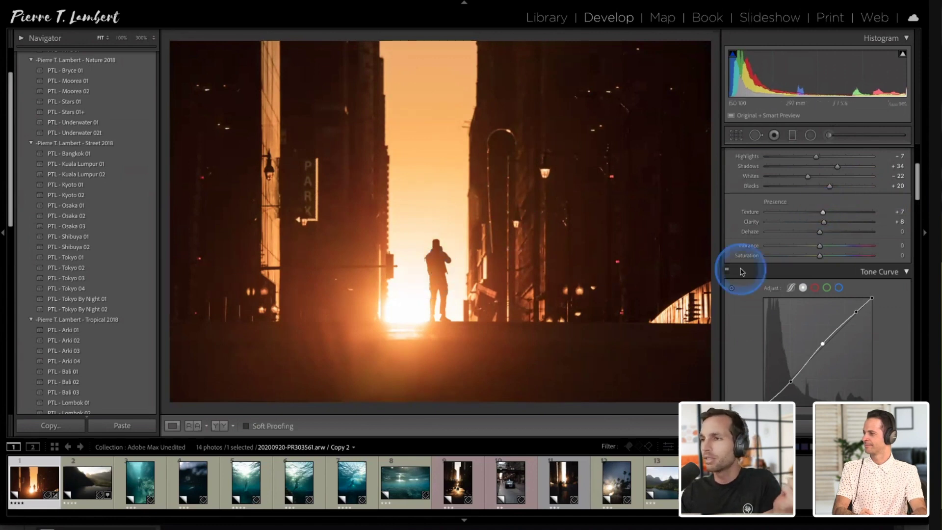
# Review the basic adjustments, the tone curve and the HSL hue, saturation and luminance controls
pyautogui.scroll(-3, 818, 235)
pyautogui.scroll(2, 818, 236)
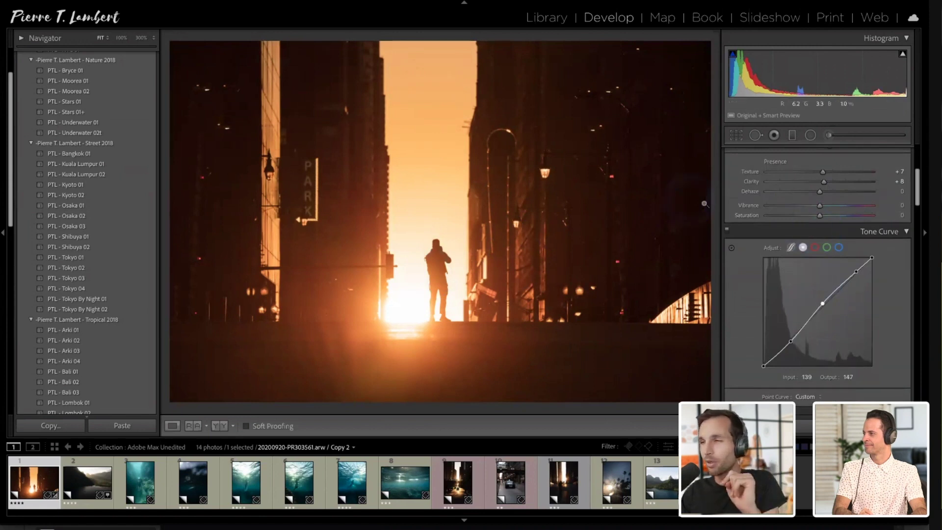
pyautogui.scroll(-5, 767, 205)
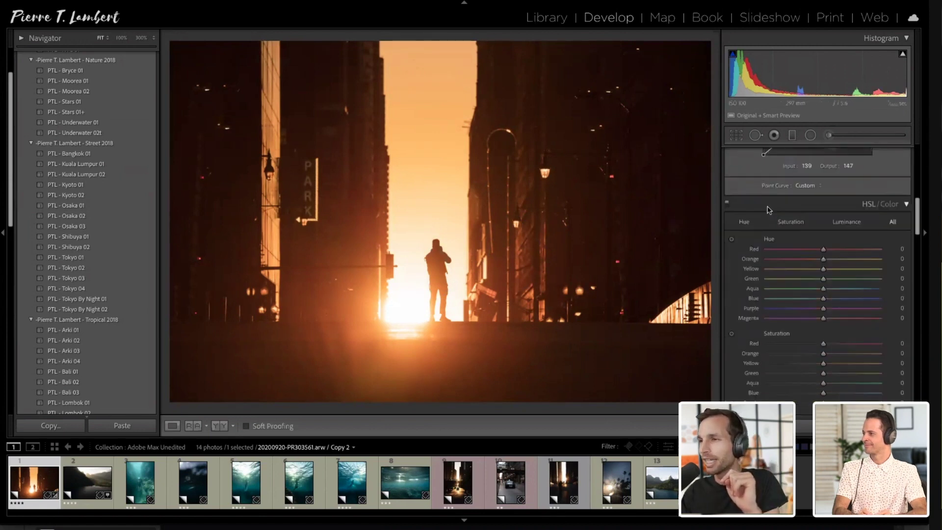
pyautogui.scroll(-2, 769, 210)
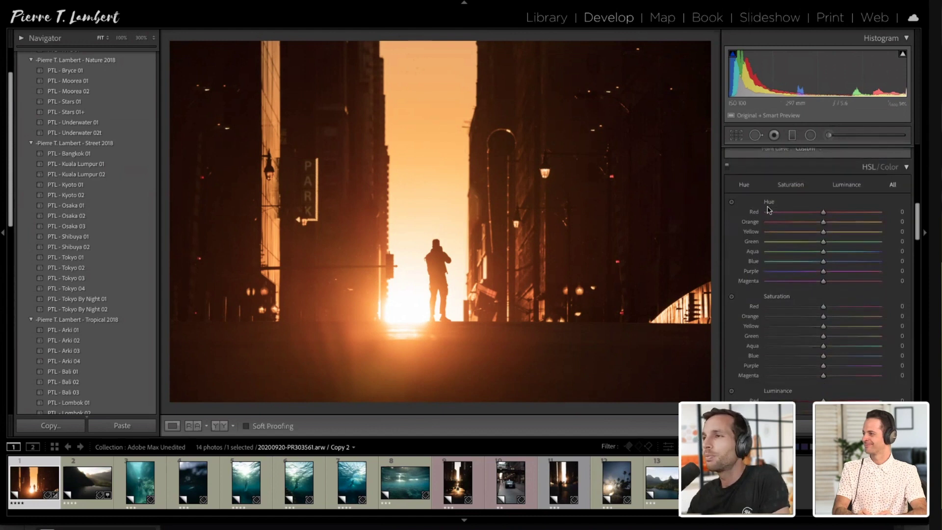
pyautogui.scroll(-1, 768, 210)
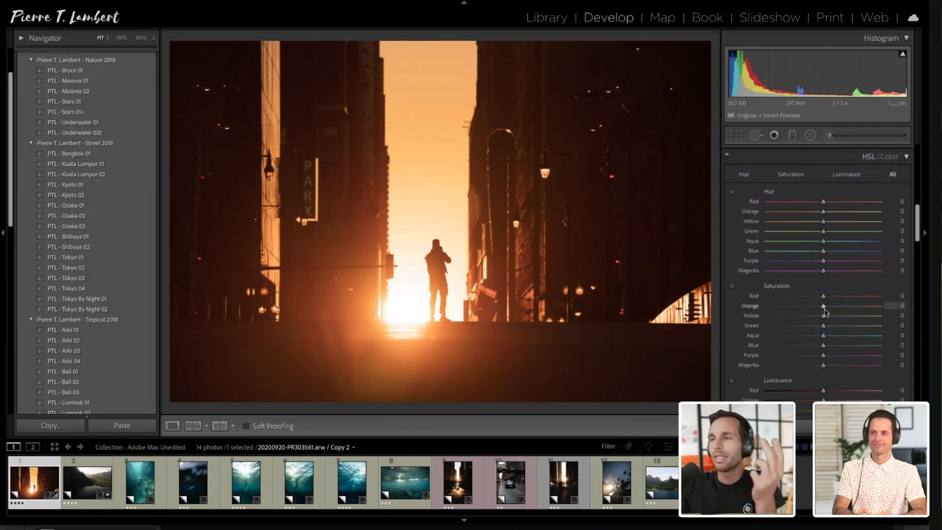
pyautogui.scroll(8, 825, 310)
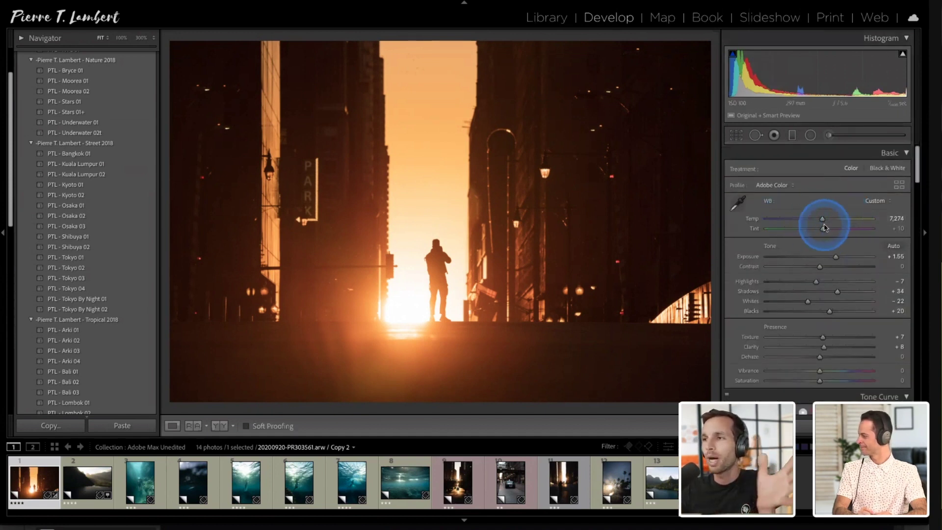
pyautogui.hotkey('ctrl', '3')
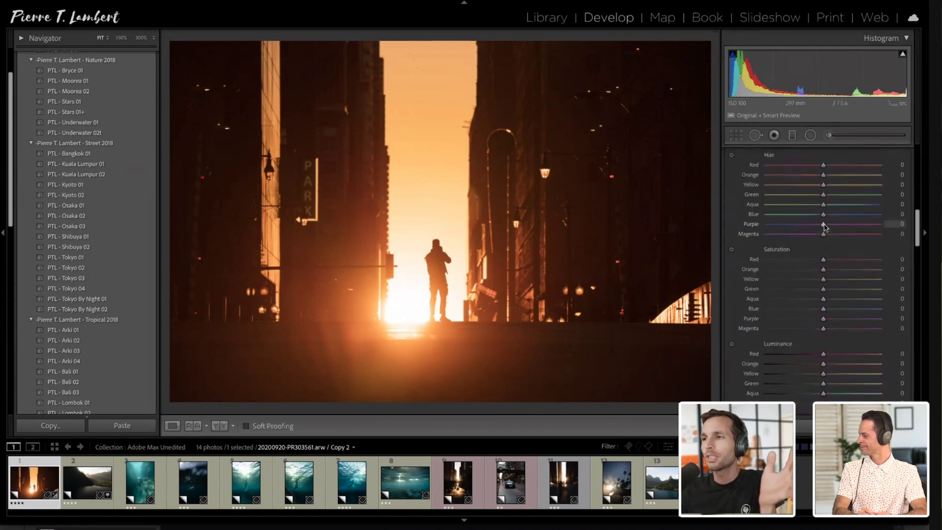
pyautogui.scroll(-1, 825, 227)
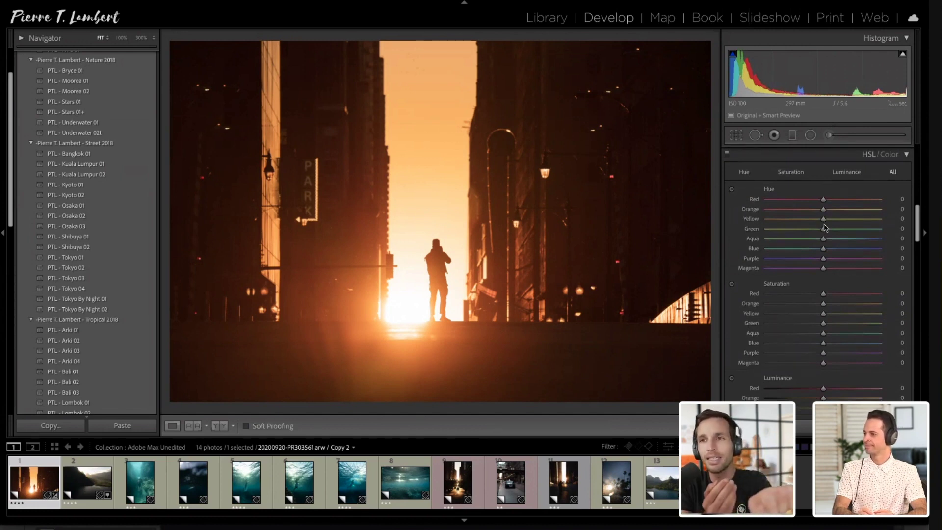
pyautogui.click(821, 210)
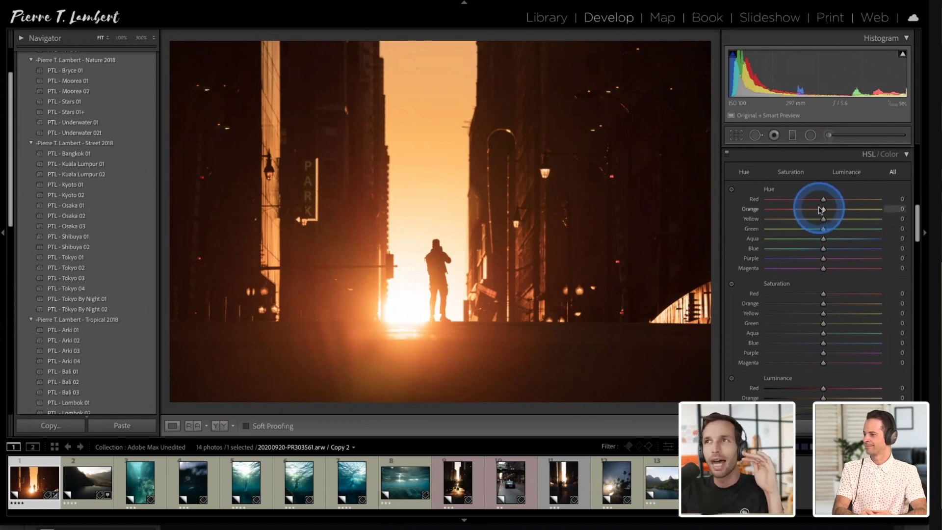
pyautogui.click(823, 210)
pyautogui.scroll(-1, 818, 211)
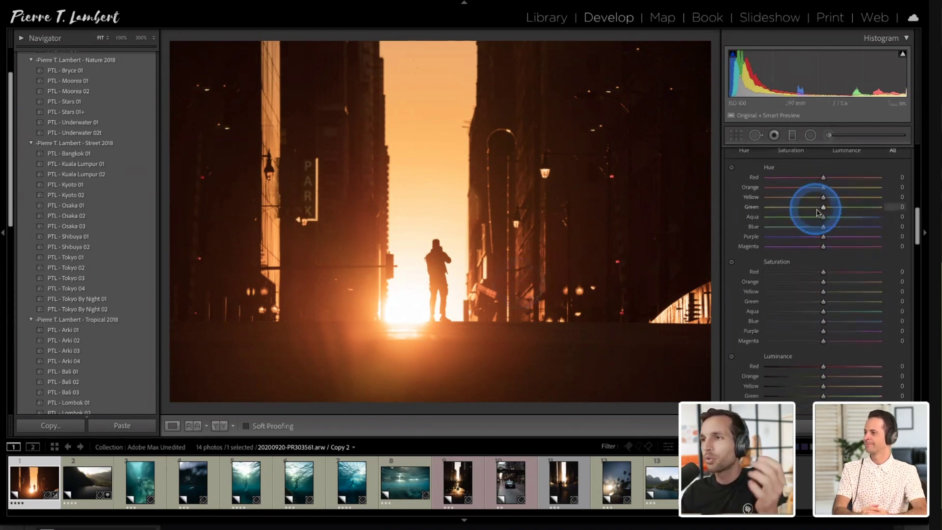
# Examine the colours around the sun, sky, figure and dark buildings, and compare them with the HSL ranges and the histogram's shadows
pyautogui.click(366, 264)
pyautogui.click(405, 309)
pyautogui.click(405, 211)
pyautogui.click(394, 383)
pyautogui.click(492, 309)
pyautogui.click(689, 152)
pyautogui.click(450, 233)
pyautogui.click(449, 289)
pyautogui.click(785, 177)
pyautogui.click(799, 249)
pyautogui.scroll(-1, 800, 251)
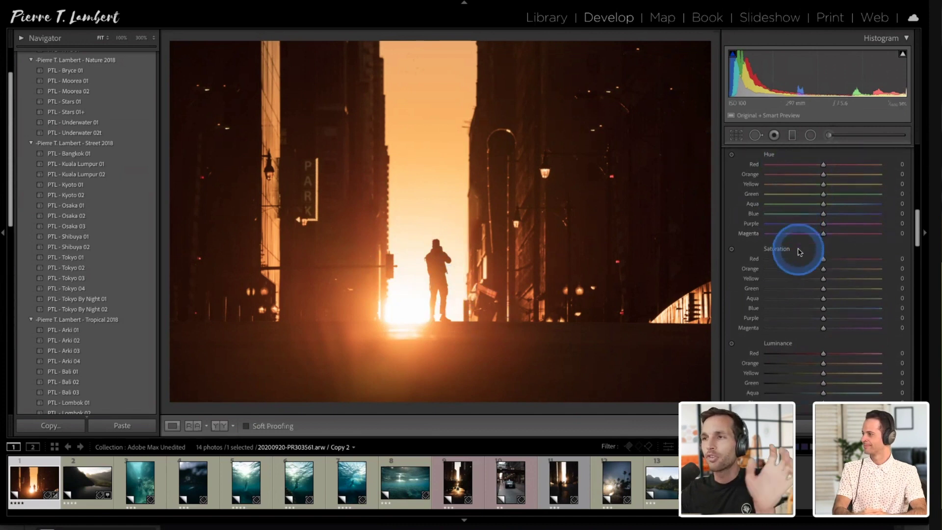
pyautogui.scroll(-1, 798, 252)
pyautogui.moveTo(732, 74); pyautogui.dragTo(730, 73)
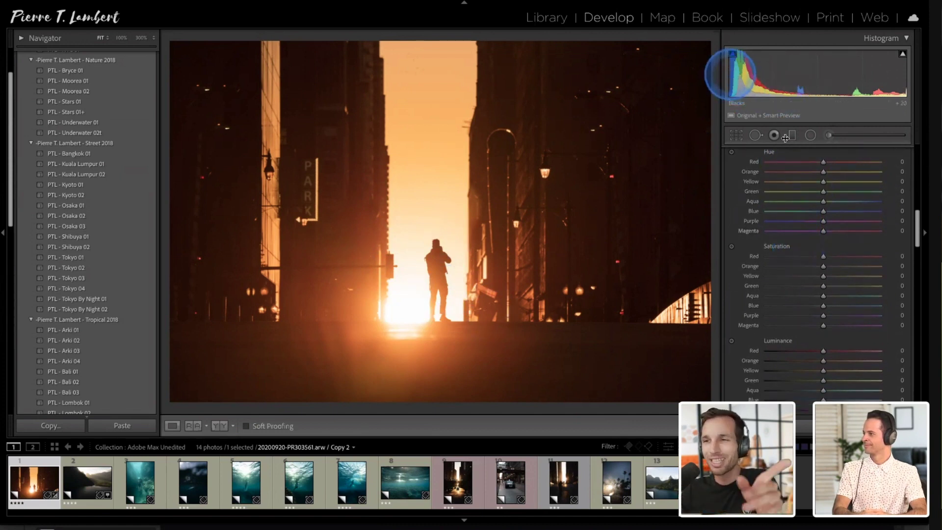
# Try the red hue at -100 to judge its effect on the photo, and set it to +11
pyautogui.click(805, 205)
pyautogui.scroll(2, 805, 205)
pyautogui.click(824, 196)
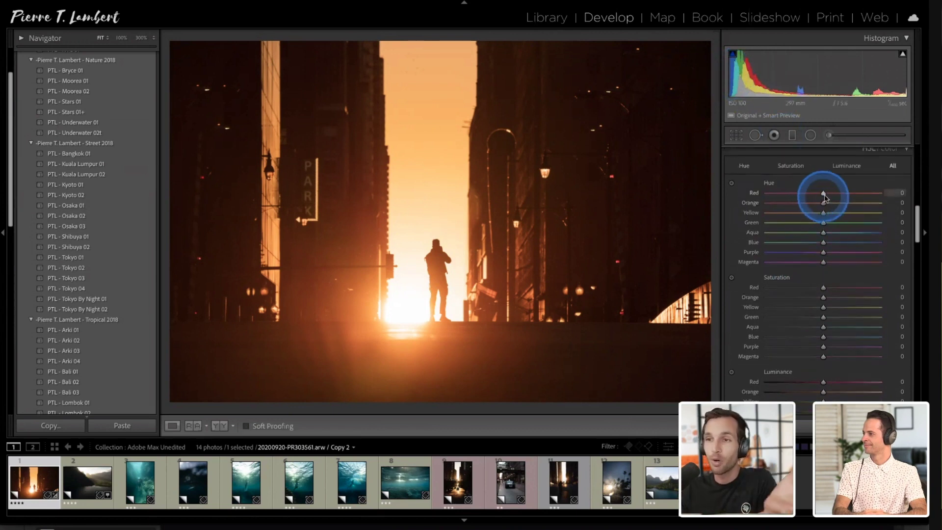
pyautogui.moveTo(824, 196); pyautogui.dragTo(746, 192)
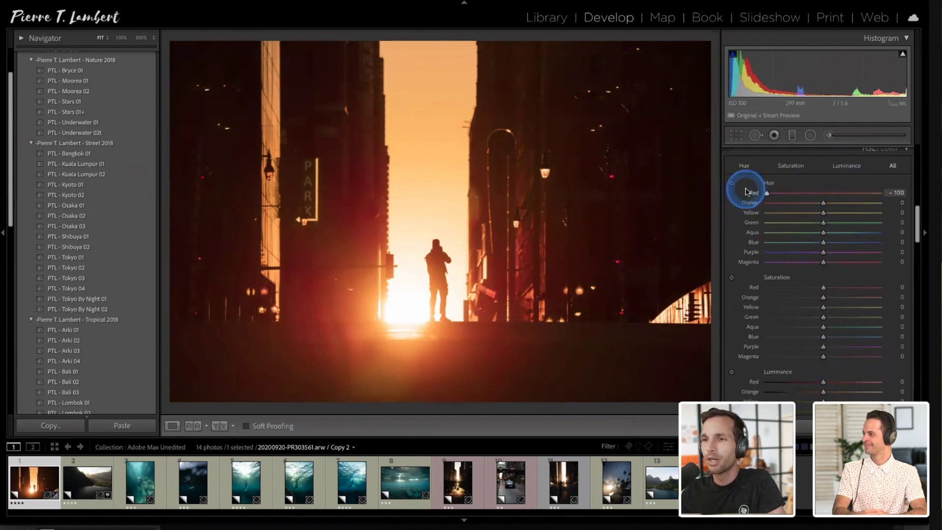
pyautogui.moveTo(747, 192); pyautogui.dragTo(824, 196)
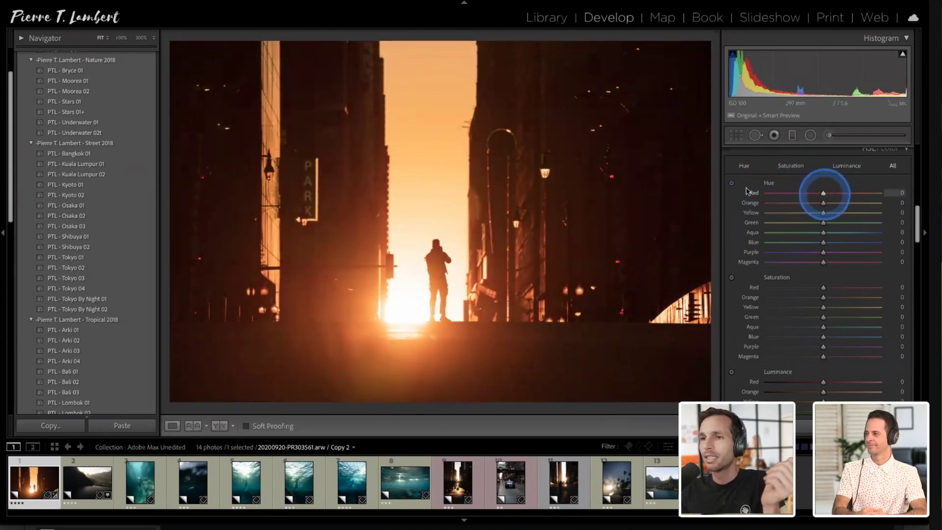
pyautogui.moveTo(747, 192); pyautogui.dragTo(704, 205)
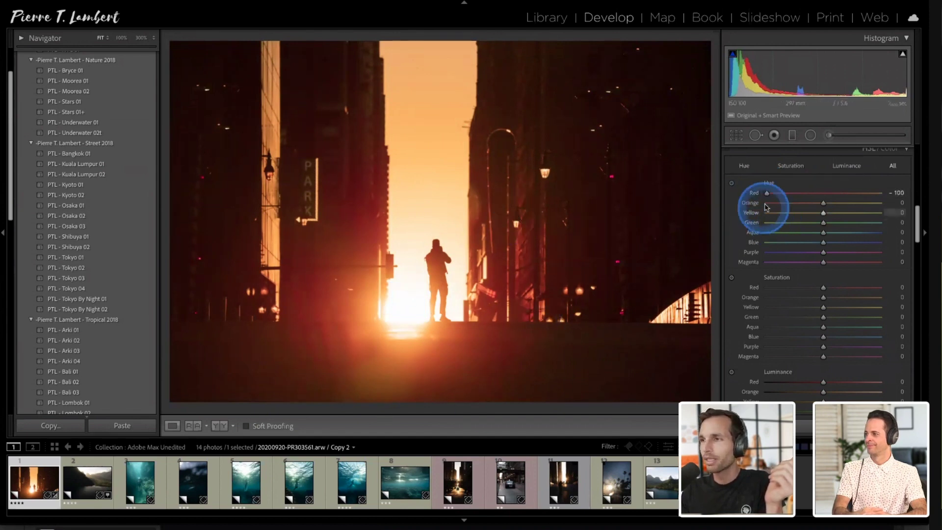
pyautogui.doubleClick(792, 195)
pyautogui.moveTo(792, 196); pyautogui.dragTo(830, 198)
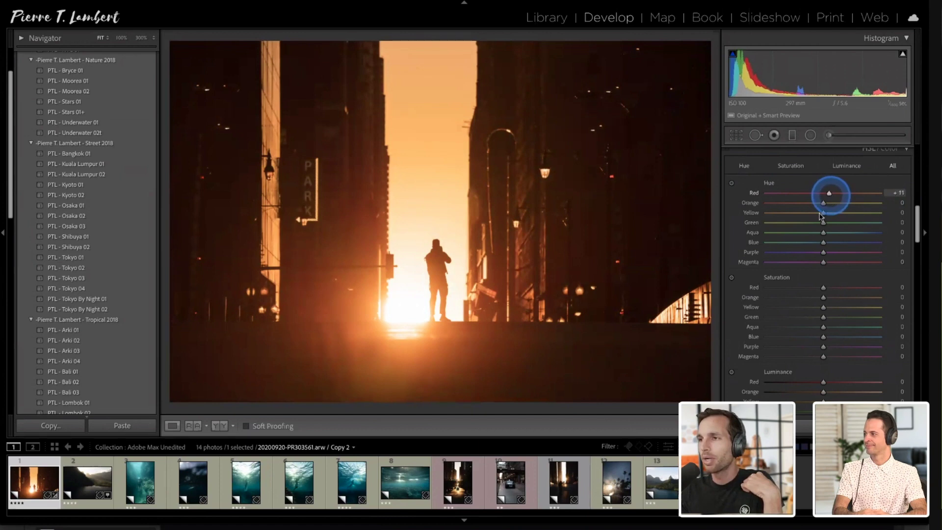
# Try the orange hue at -100, reset it, and set the yellow hue to -37
pyautogui.moveTo(762, 206); pyautogui.dragTo(715, 191)
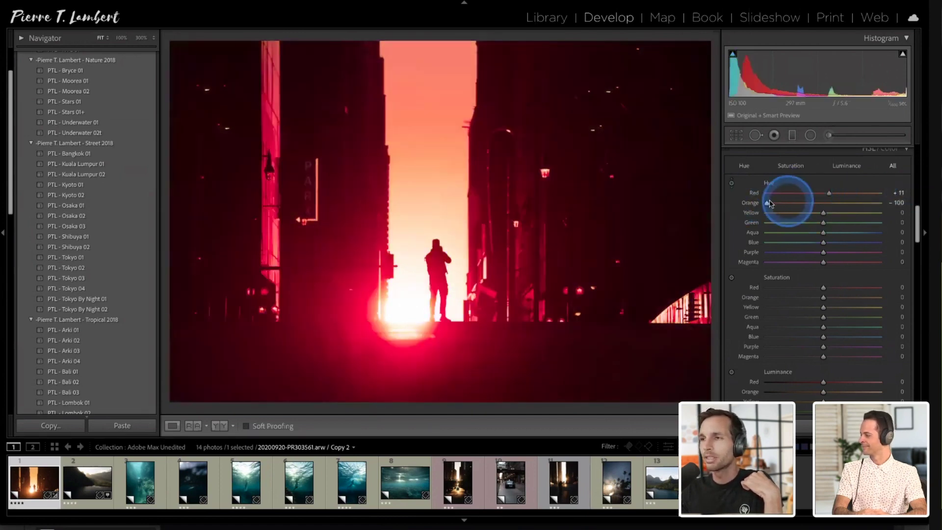
pyautogui.doubleClick(767, 204)
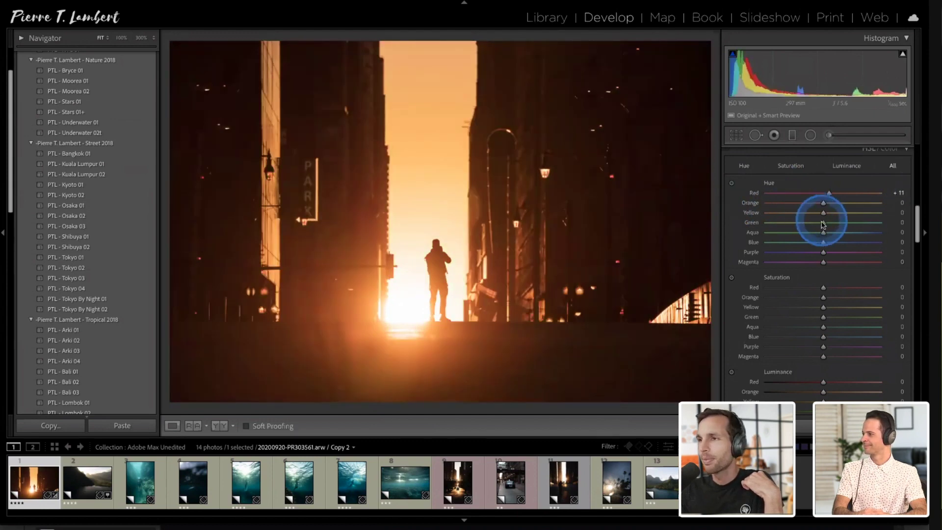
pyautogui.moveTo(789, 212); pyautogui.dragTo(762, 211)
pyautogui.moveTo(827, 222); pyautogui.dragTo(802, 217)
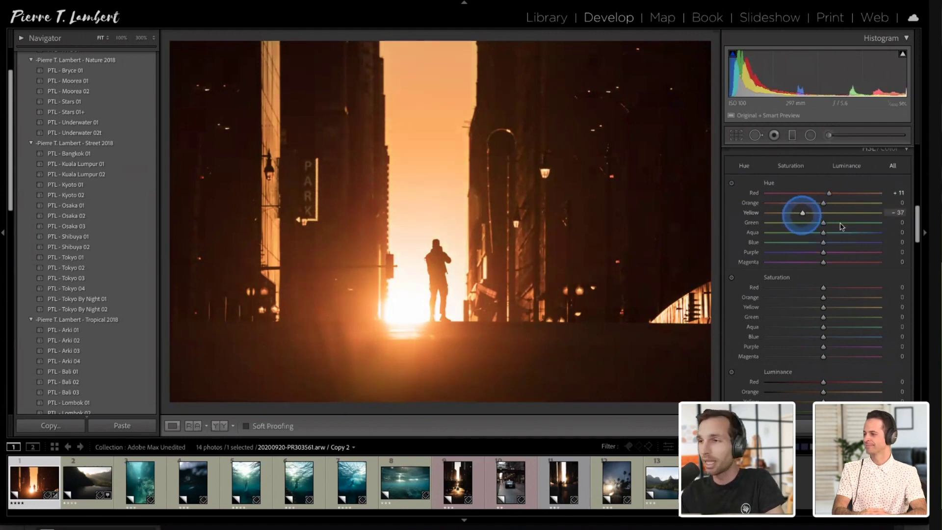
# Try the green hue at +100 and the blue hue at -100, undoing each change
pyautogui.moveTo(823, 222); pyautogui.dragTo(871, 204)
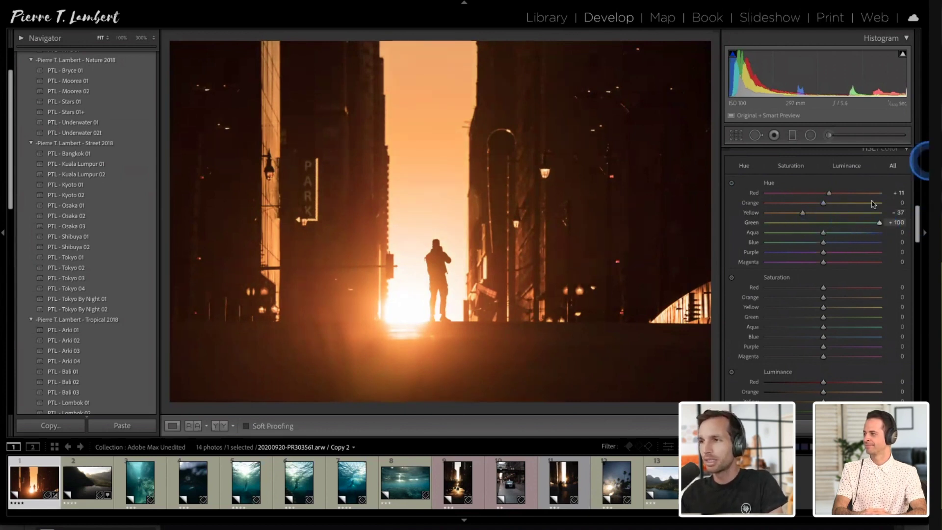
pyautogui.click(775, 318)
pyautogui.hotkey('ctrl', 'z')
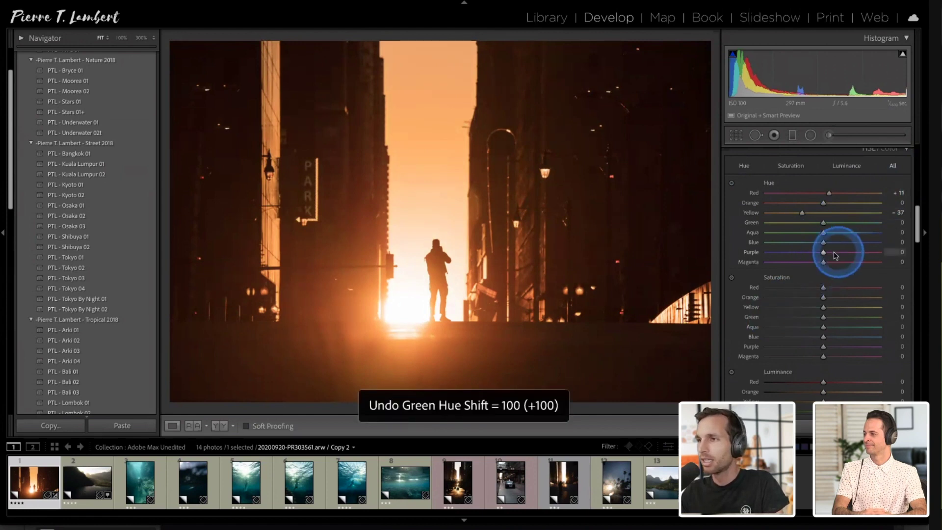
pyautogui.scroll(-1, 835, 252)
pyautogui.moveTo(823, 220); pyautogui.dragTo(856, 219)
pyautogui.hotkey('ctrl', 'z')
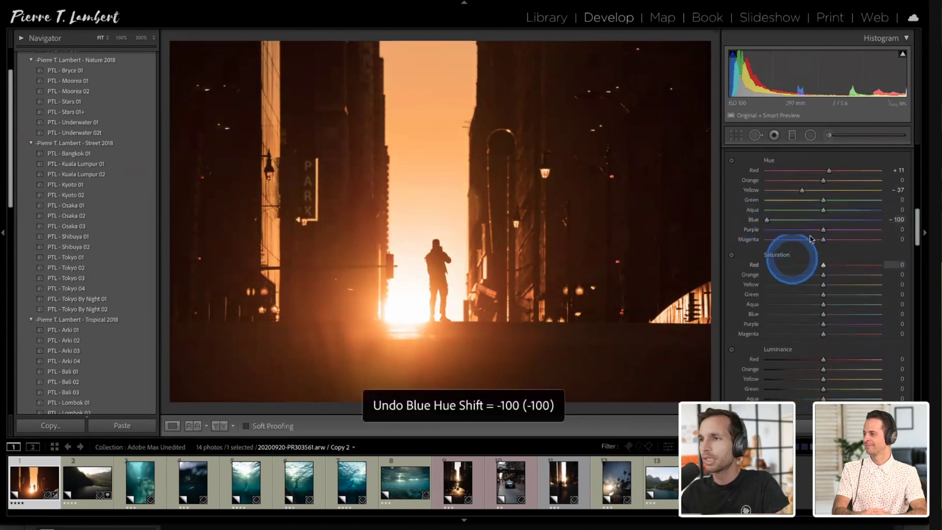
# Set the orange saturation to -10 and the red saturation to +13
pyautogui.scroll(-1, 806, 264)
pyautogui.scroll(-4, 806, 265)
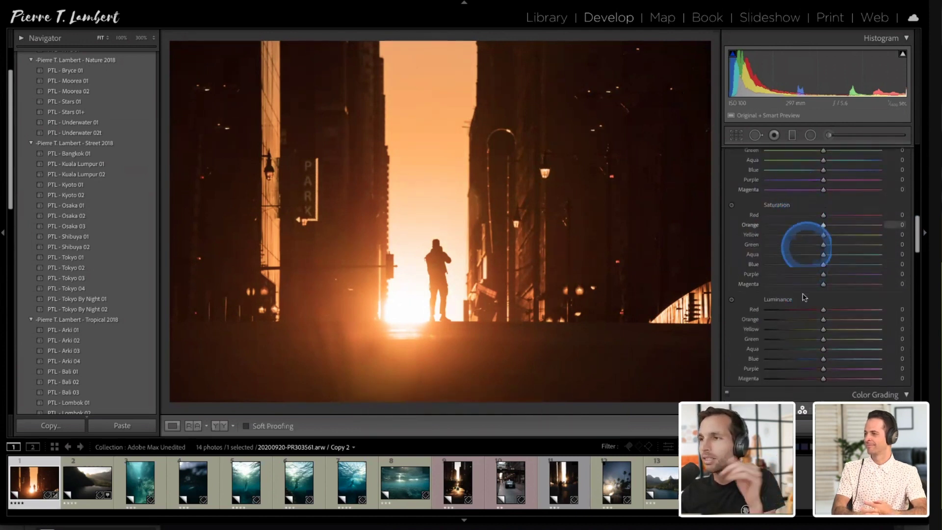
pyautogui.scroll(4, 805, 297)
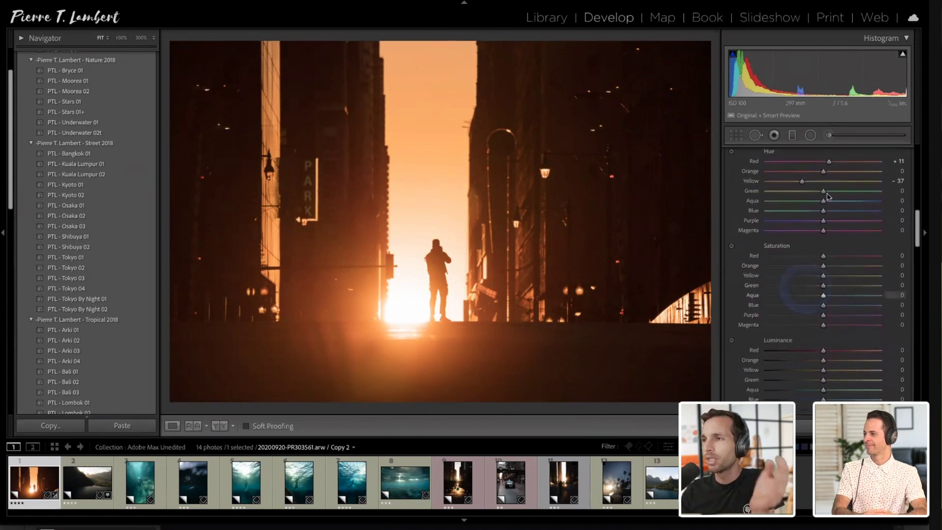
pyautogui.scroll(-5, 823, 231)
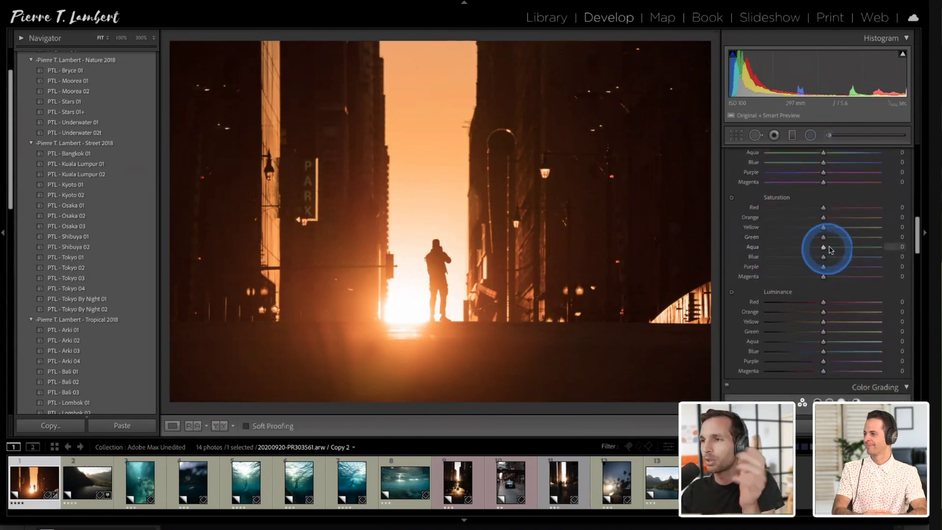
pyautogui.moveTo(835, 221)
pyautogui.mouseDown()
pyautogui.moveTo(882, 220)
pyautogui.moveTo(804, 218)
pyautogui.moveTo(824, 220)
pyautogui.mouseUp()
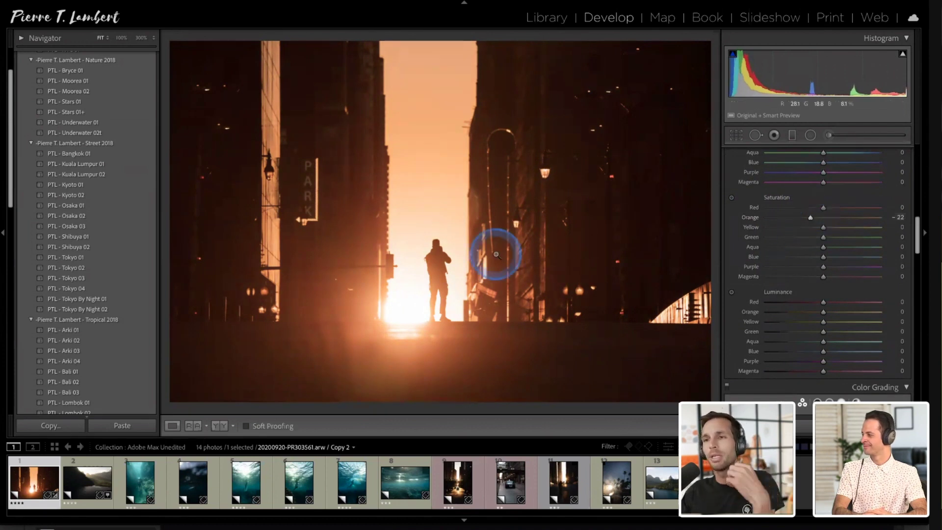
pyautogui.moveTo(810, 218); pyautogui.dragTo(832, 211)
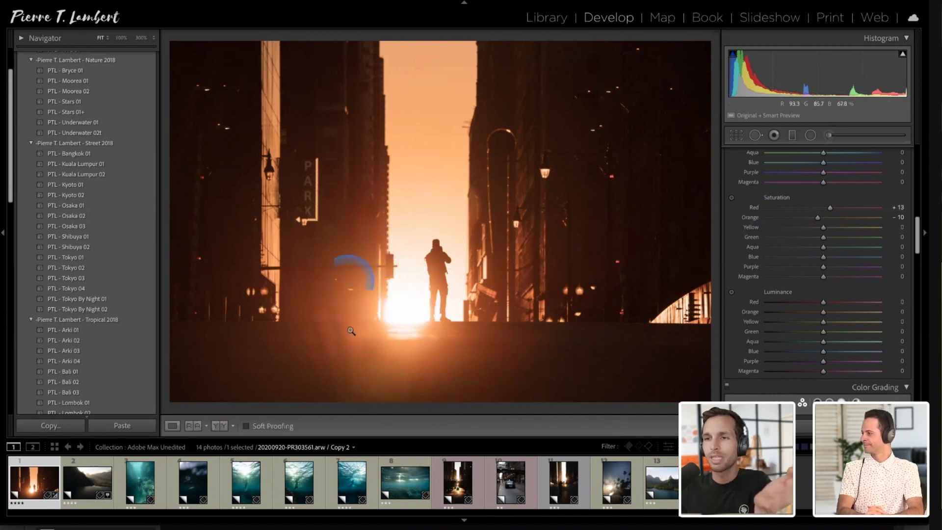
# Compare the photo with and without the HSL adjustments, leaving them switched on
pyautogui.scroll(4, 773, 265)
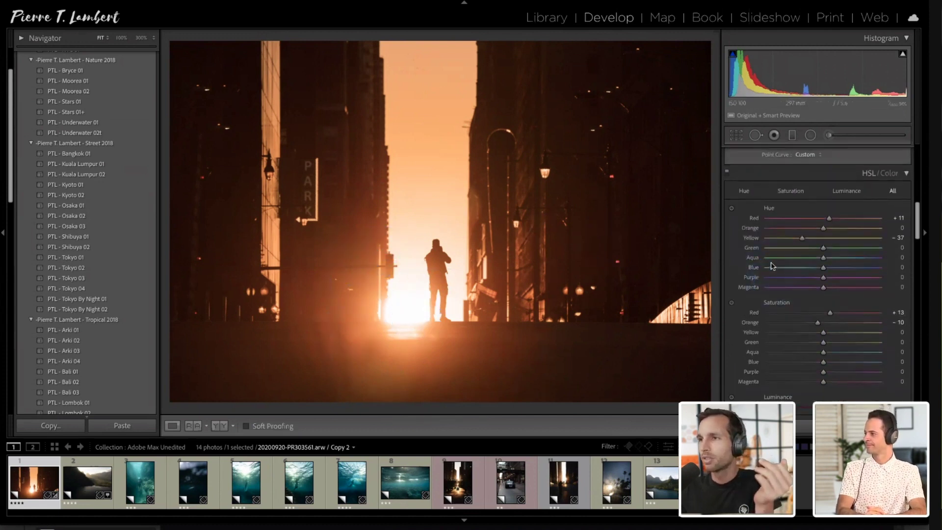
pyautogui.click(728, 173)
pyautogui.click(728, 174)
pyautogui.click(728, 174)
pyautogui.click(728, 173)
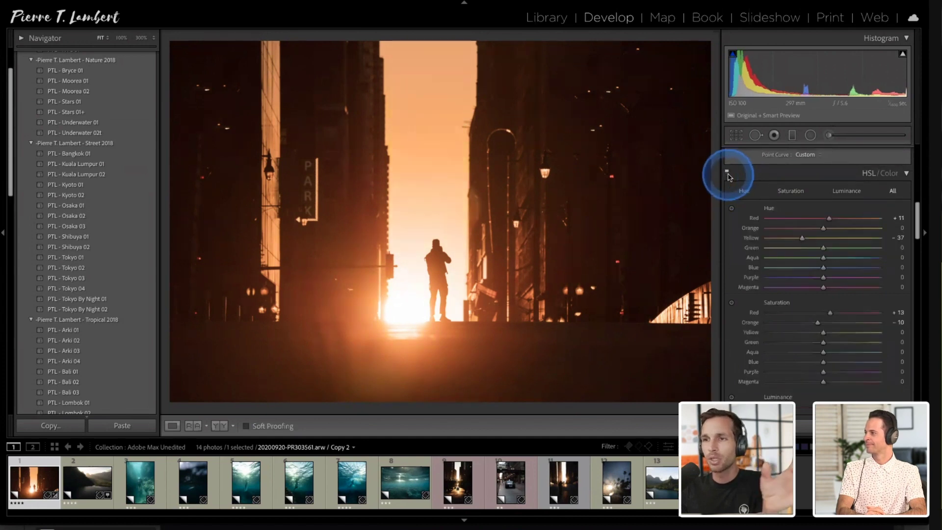
pyautogui.click(728, 173)
pyautogui.click(728, 174)
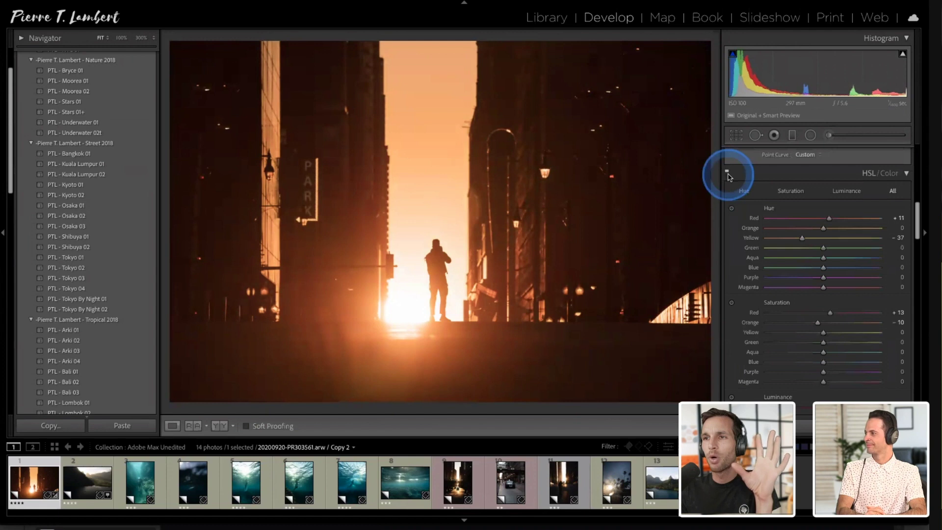
pyautogui.click(728, 174)
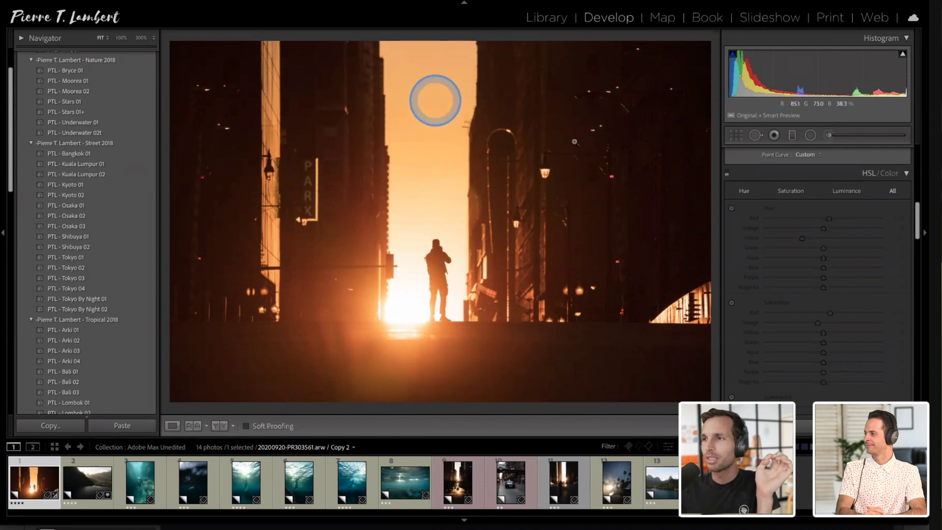
pyautogui.click(727, 174)
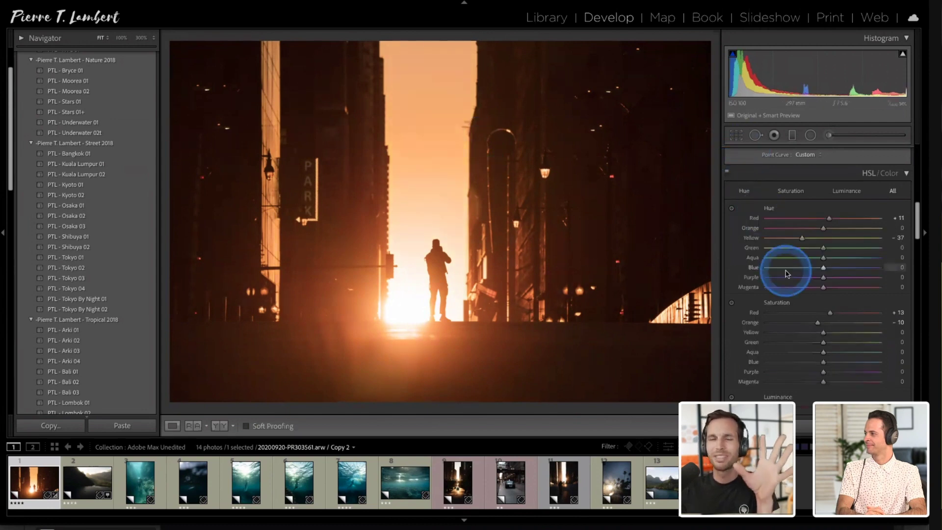
pyautogui.scroll(-2, 786, 274)
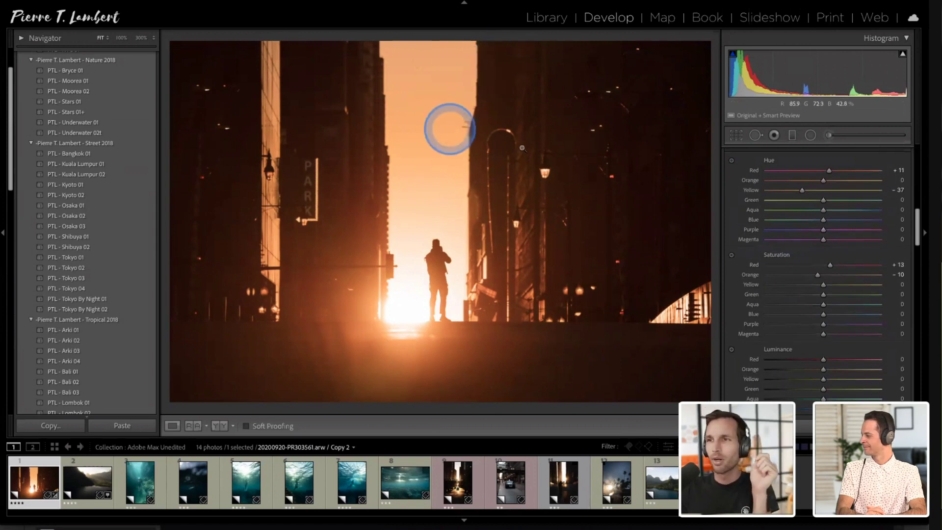
# Try the orange luminance at -100 and settle it at +8
pyautogui.scroll(-5, 801, 248)
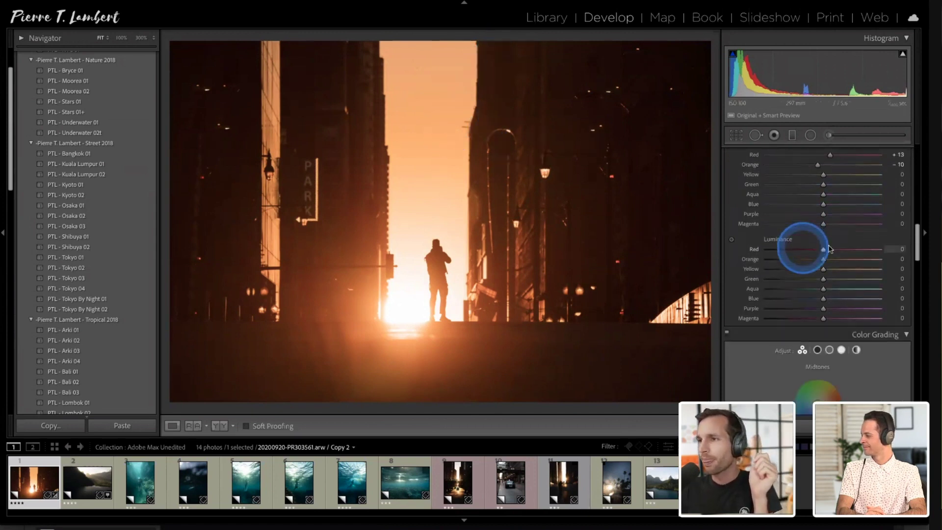
pyautogui.scroll(-1, 829, 249)
pyautogui.moveTo(823, 238); pyautogui.dragTo(786, 239)
pyautogui.moveTo(901, 239); pyautogui.dragTo(715, 244)
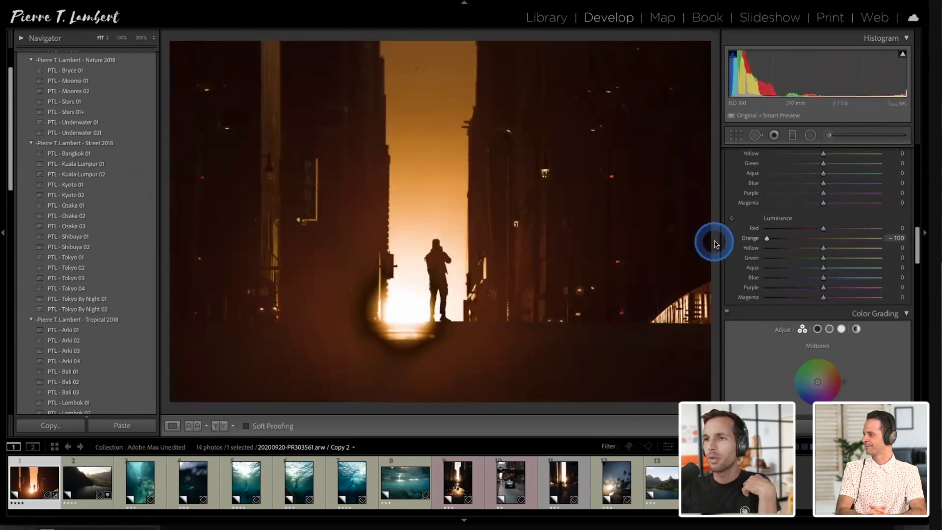
pyautogui.moveTo(717, 244); pyautogui.dragTo(828, 240)
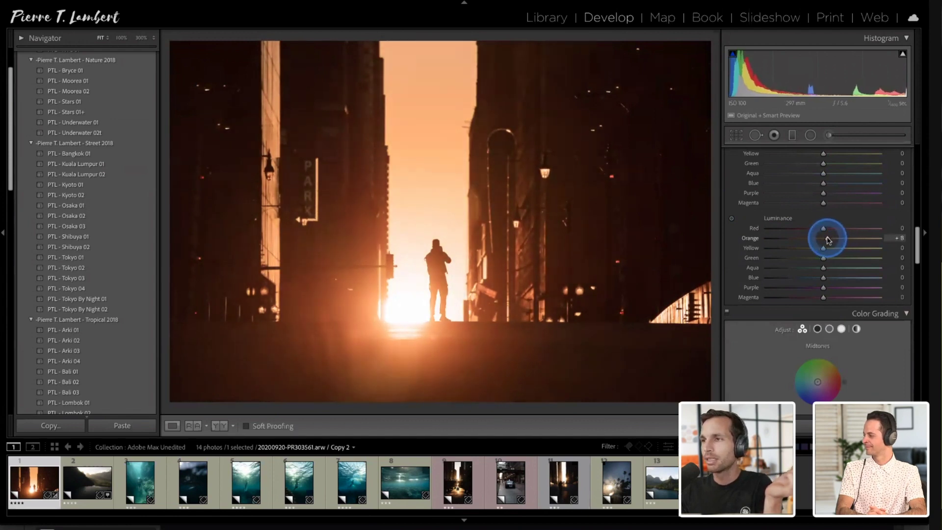
# Inspect the silhouetted man up close at 100% and return to the full photo view
pyautogui.scroll(-5, 759, 301)
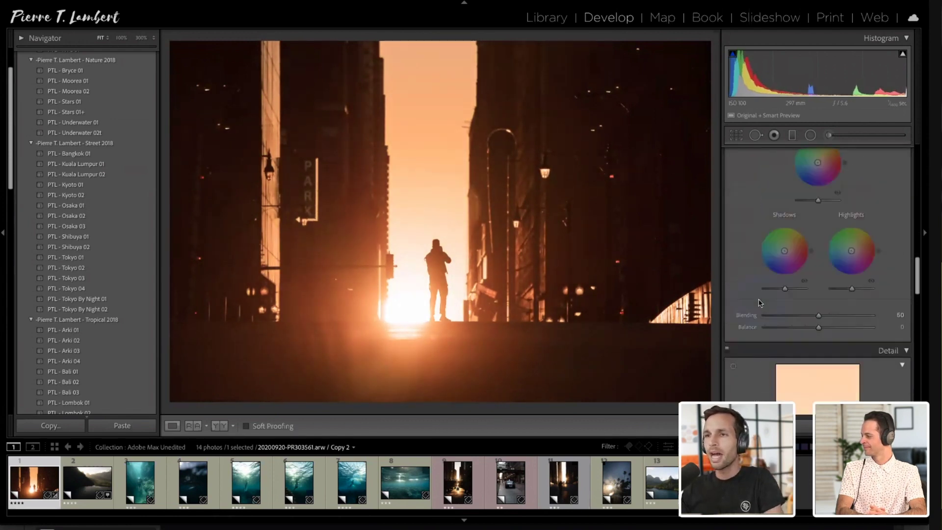
pyautogui.scroll(10, 760, 301)
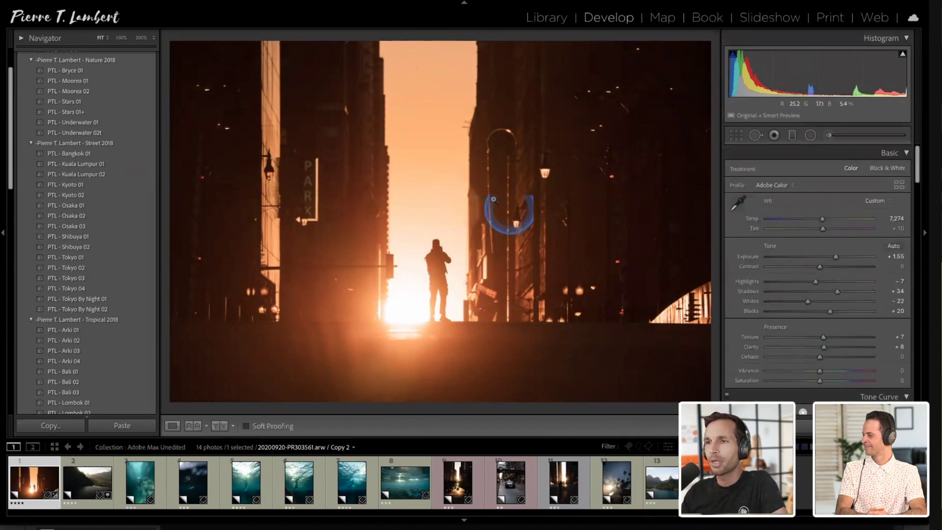
pyautogui.moveTo(455, 274); pyautogui.dragTo(410, 146)
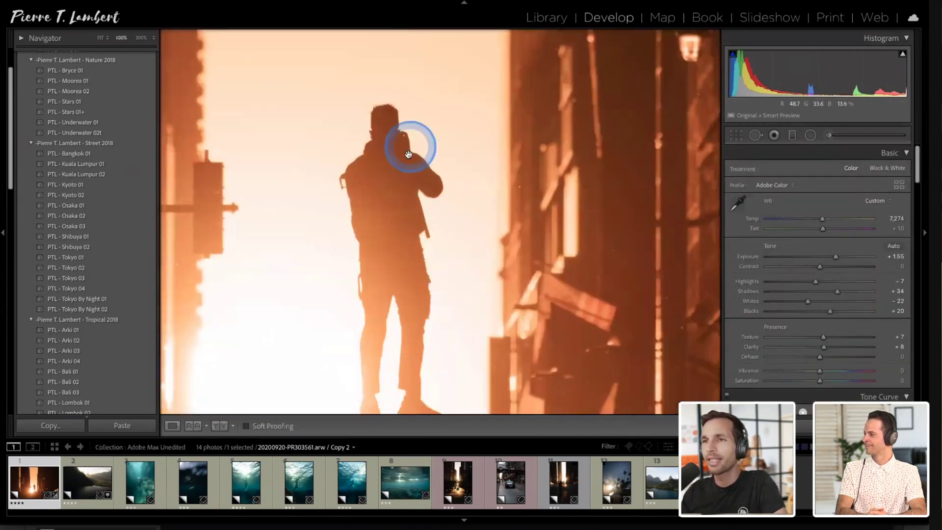
pyautogui.moveTo(402, 179); pyautogui.dragTo(413, 221)
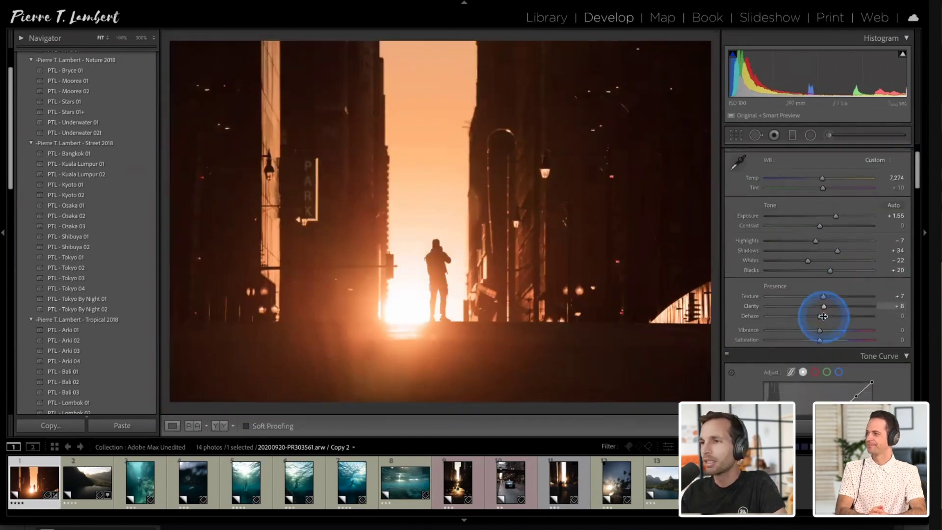
# Set the tone curve's lower point to input 61, output 57, and reduce Shadows to +29 and Blacks to +19
pyautogui.scroll(-3, 836, 294)
pyautogui.moveTo(792, 375); pyautogui.dragTo(789, 382)
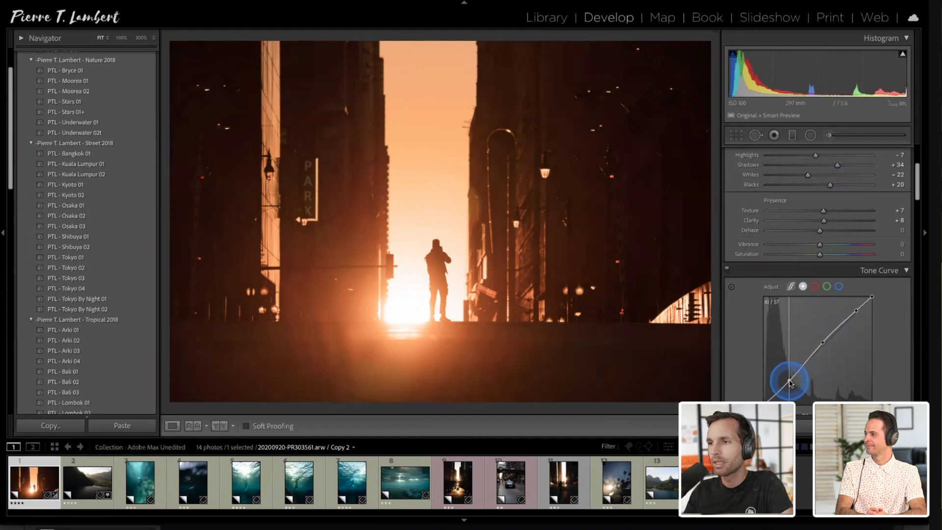
pyautogui.scroll(2, 835, 178)
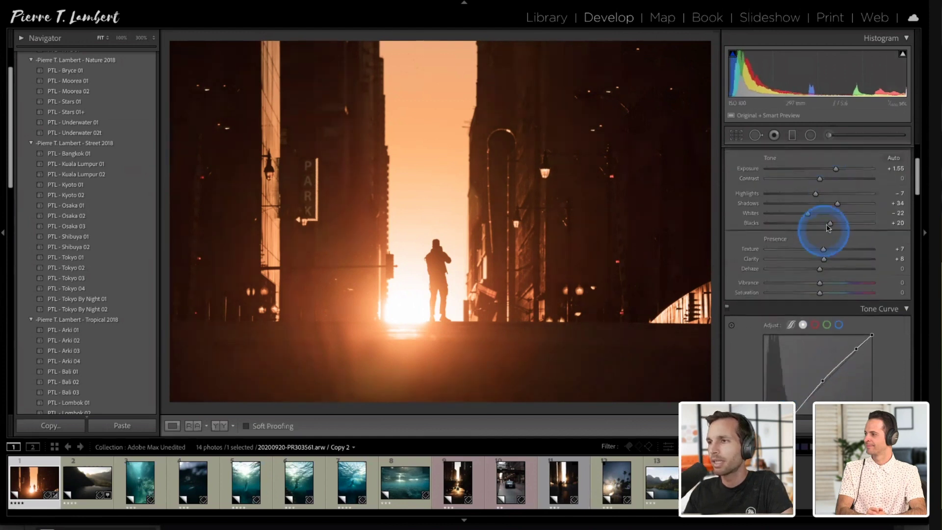
pyautogui.moveTo(829, 224)
pyautogui.mouseDown()
pyautogui.moveTo(812, 224)
pyautogui.moveTo(829, 226)
pyautogui.moveTo(834, 206)
pyautogui.mouseUp()
# Compare the original photo with the edited version twice, ending on the edited version
pyautogui.scroll(-8, 803, 240)
pyautogui.scroll(-4, 810, 256)
pyautogui.press('\\')
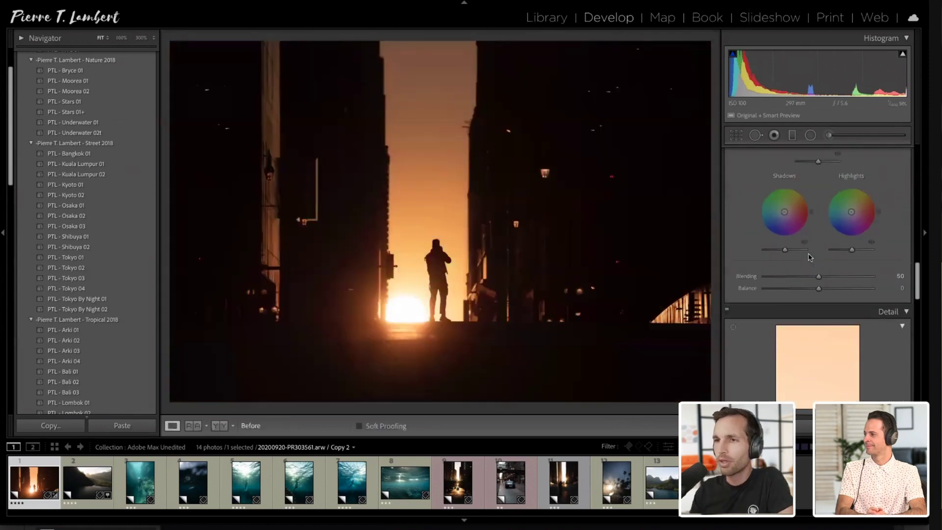
pyautogui.press('\\')
pyautogui.press('\\')
pyautogui.press('\\')
# Raise Clarity to +13, and try a higher Dehaze before resetting it to 0
pyautogui.scroll(2, 821, 204)
pyautogui.scroll(8, 821, 203)
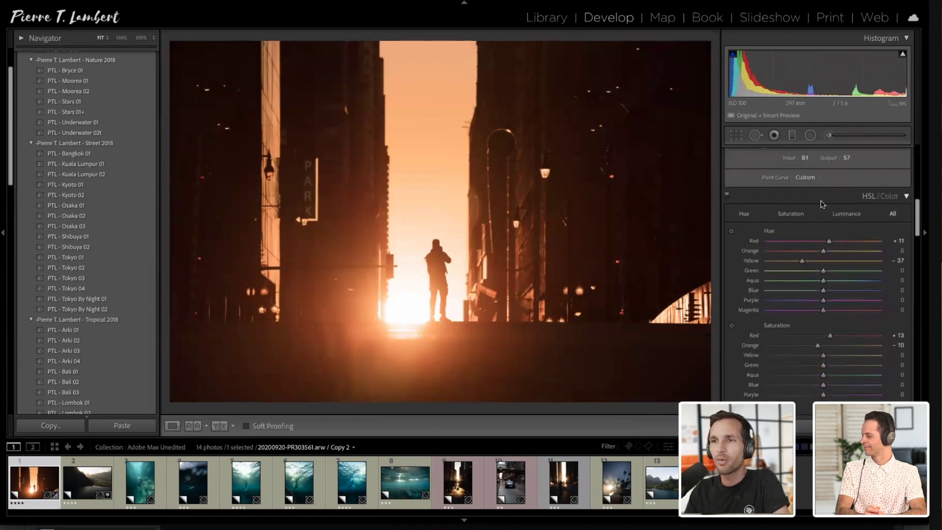
pyautogui.scroll(10, 822, 203)
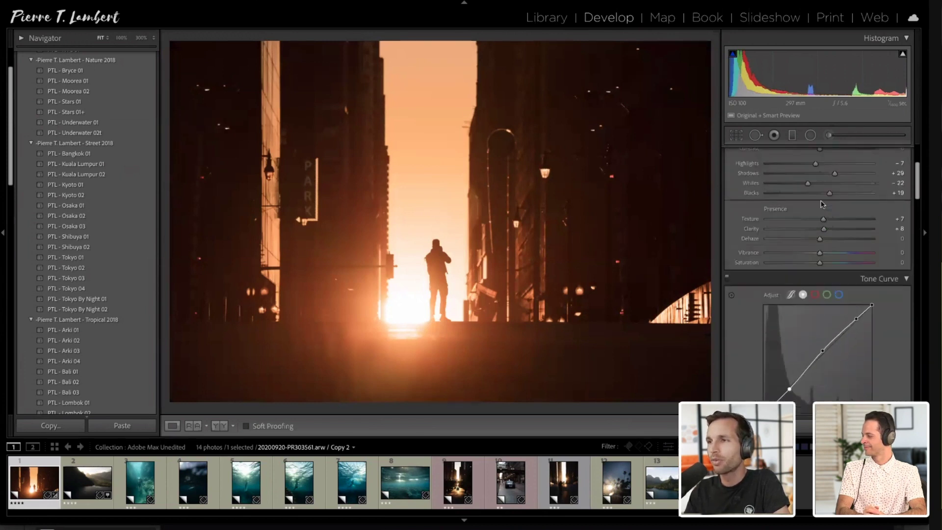
pyautogui.moveTo(824, 229); pyautogui.dragTo(845, 235)
pyautogui.doubleClick(843, 237)
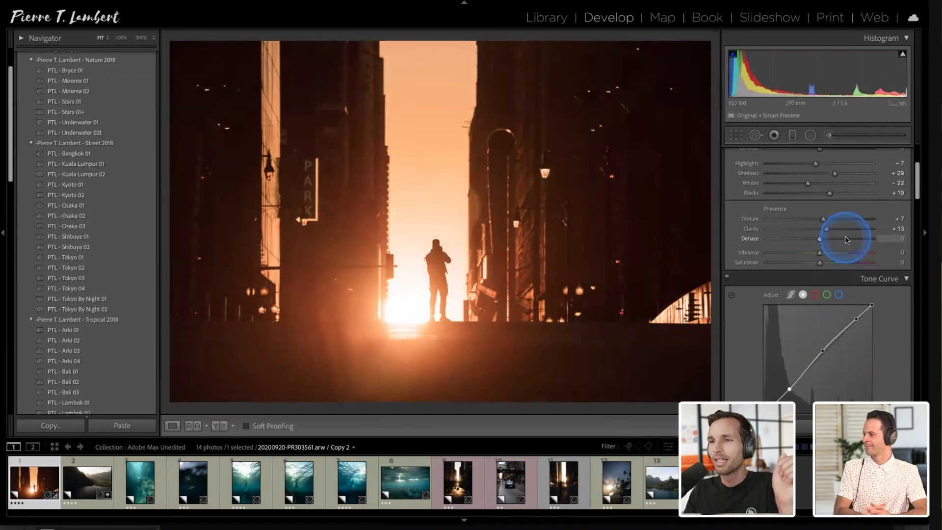
# Try the color grading midtones luminance at -30 and undo the change
pyautogui.scroll(-10, 826, 240)
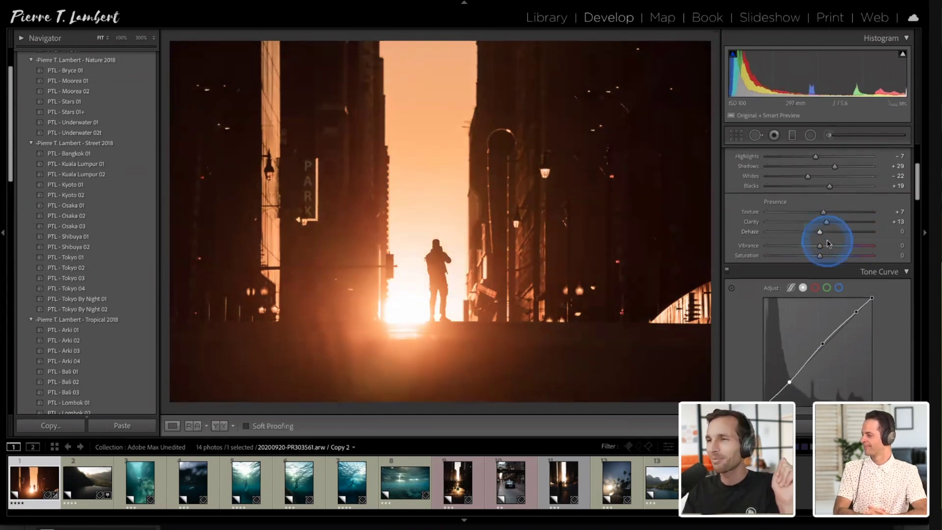
pyautogui.scroll(-1, 827, 243)
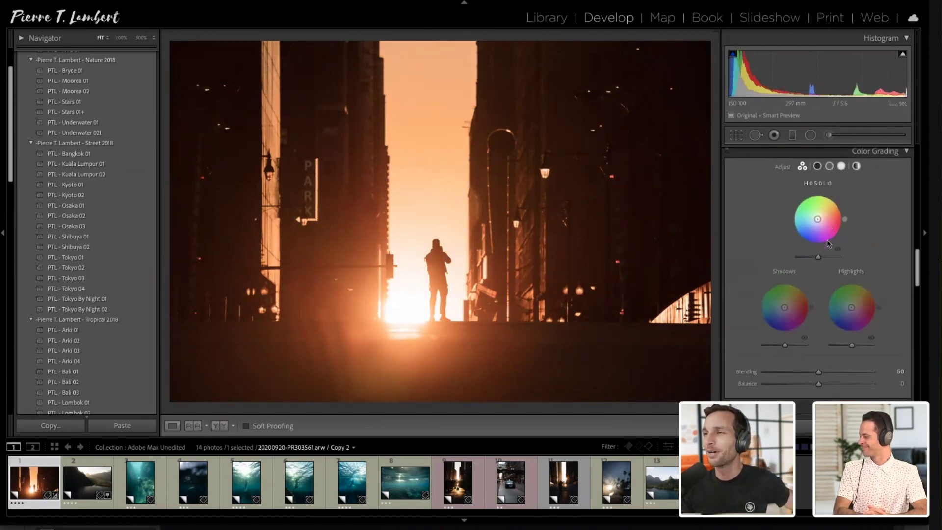
pyautogui.click(781, 274)
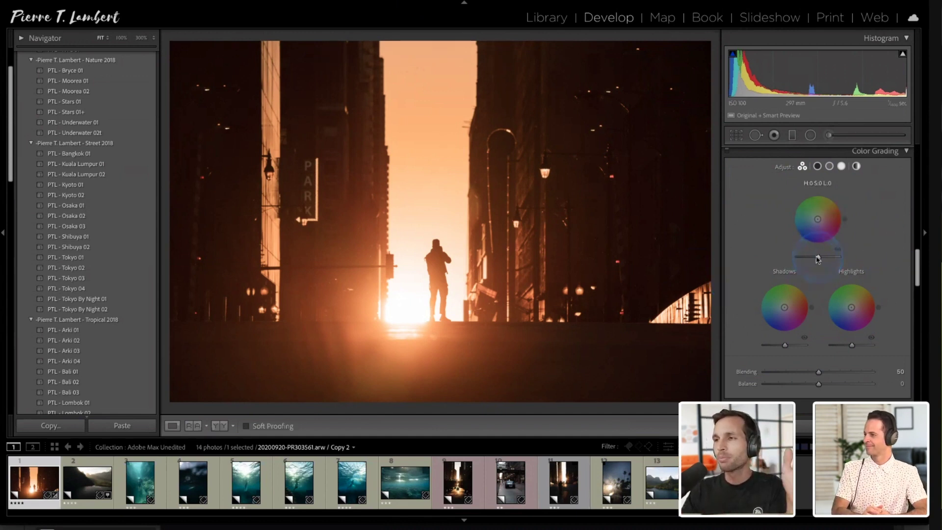
pyautogui.moveTo(817, 257); pyautogui.dragTo(811, 257)
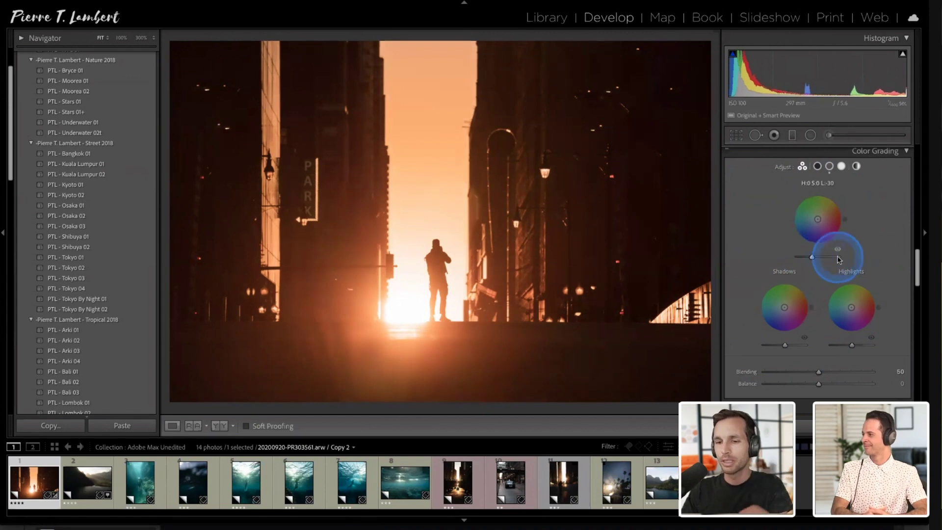
pyautogui.hotkey('ctrl', 'z')
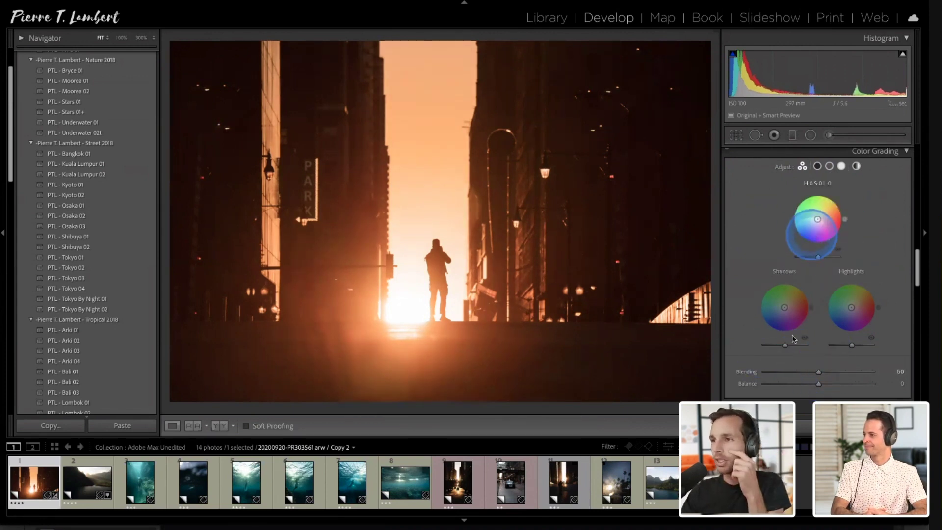
# Tint the shadows blue with hue 220 and saturation 48, try their luminance at +100, and leave it slightly raised
pyautogui.moveTo(785, 310)
pyautogui.mouseDown()
pyautogui.moveTo(773, 322)
pyautogui.moveTo(783, 321)
pyautogui.moveTo(779, 311)
pyautogui.mouseUp()
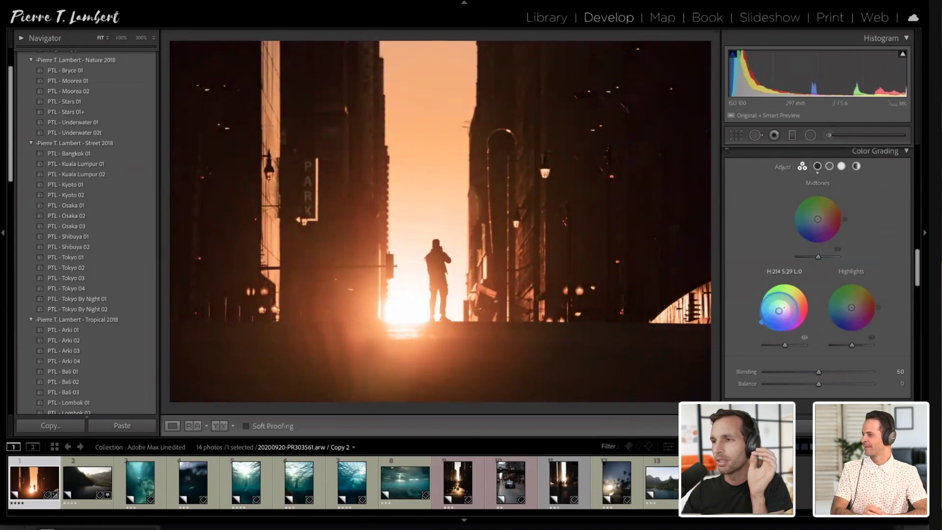
pyautogui.click(785, 345)
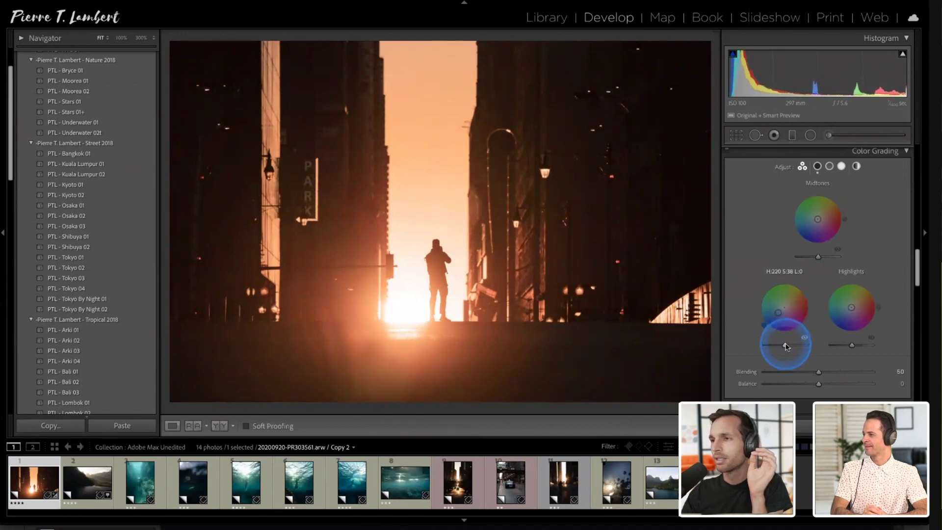
pyautogui.moveTo(784, 347)
pyautogui.mouseDown()
pyautogui.moveTo(761, 345)
pyautogui.moveTo(801, 346)
pyautogui.moveTo(786, 345)
pyautogui.mouseUp()
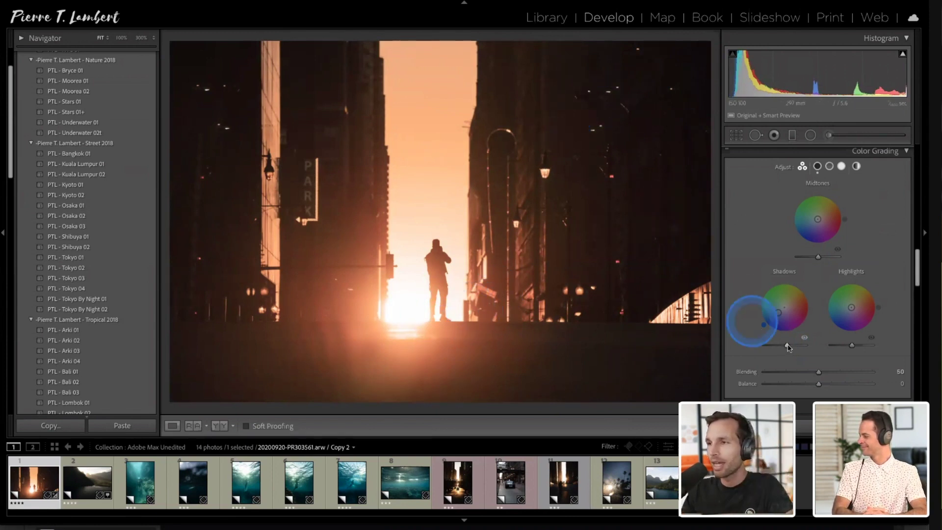
pyautogui.moveTo(781, 324)
pyautogui.mouseDown()
pyautogui.moveTo(782, 310)
pyautogui.moveTo(764, 324)
pyautogui.moveTo(776, 315)
pyautogui.mouseUp()
pyautogui.moveTo(788, 349); pyautogui.dragTo(816, 344)
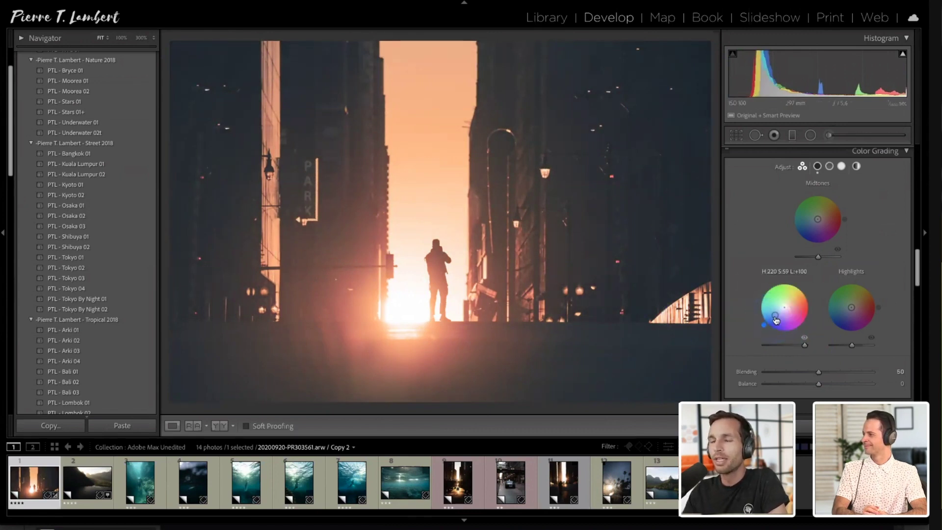
pyautogui.moveTo(774, 315); pyautogui.dragTo(773, 317)
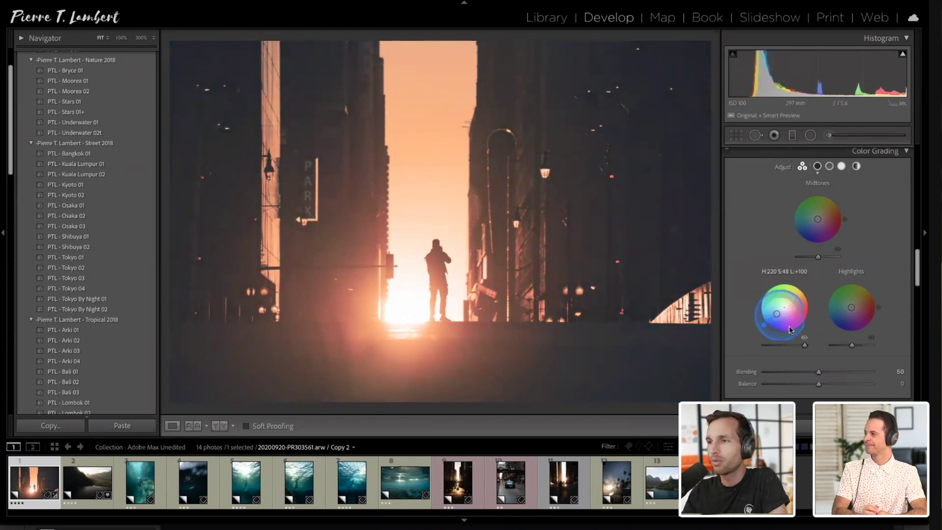
pyautogui.moveTo(802, 342); pyautogui.dragTo(790, 347)
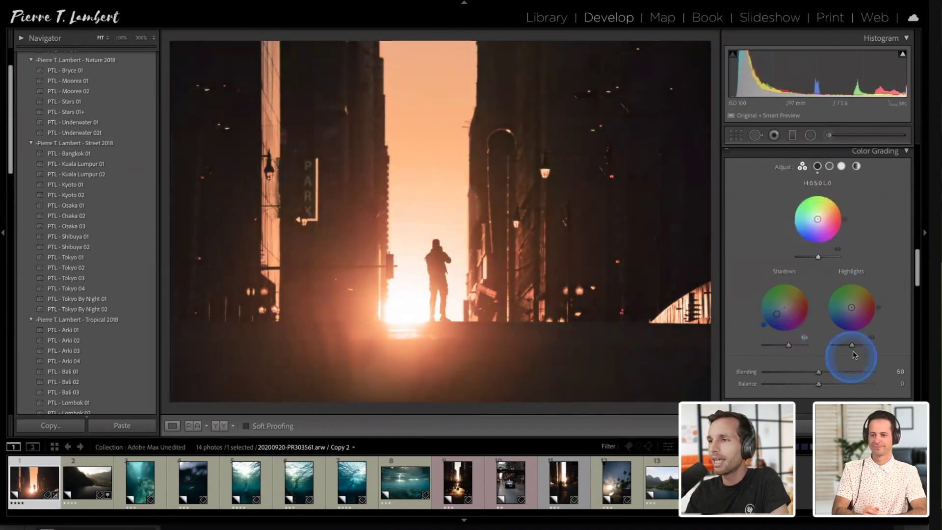
# Tint the highlights warm yellow with hue 47 and saturation 17, and reset their luminance after trying brighter values
pyautogui.moveTo(852, 309)
pyautogui.mouseDown()
pyautogui.moveTo(857, 300)
pyautogui.moveTo(852, 308)
pyautogui.mouseUp()
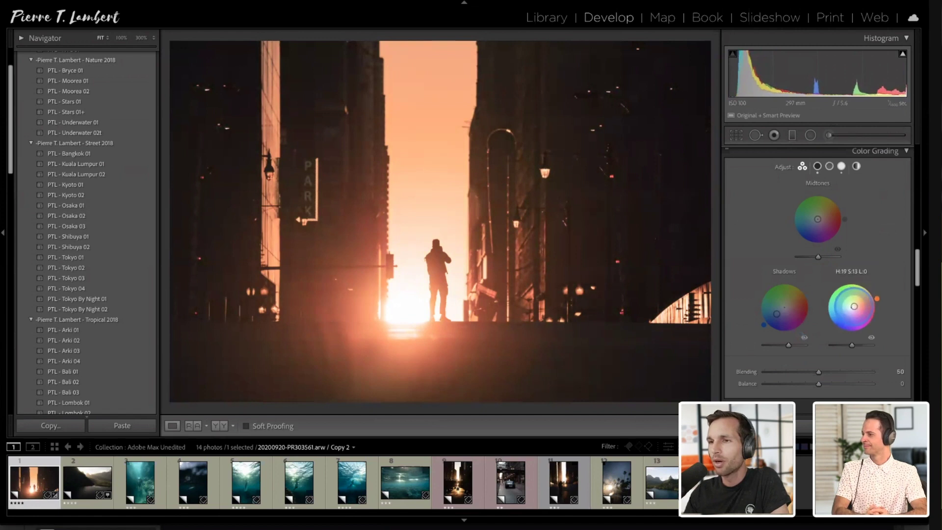
pyautogui.moveTo(852, 345)
pyautogui.mouseDown()
pyautogui.moveTo(863, 347)
pyautogui.moveTo(840, 346)
pyautogui.moveTo(854, 346)
pyautogui.mouseUp()
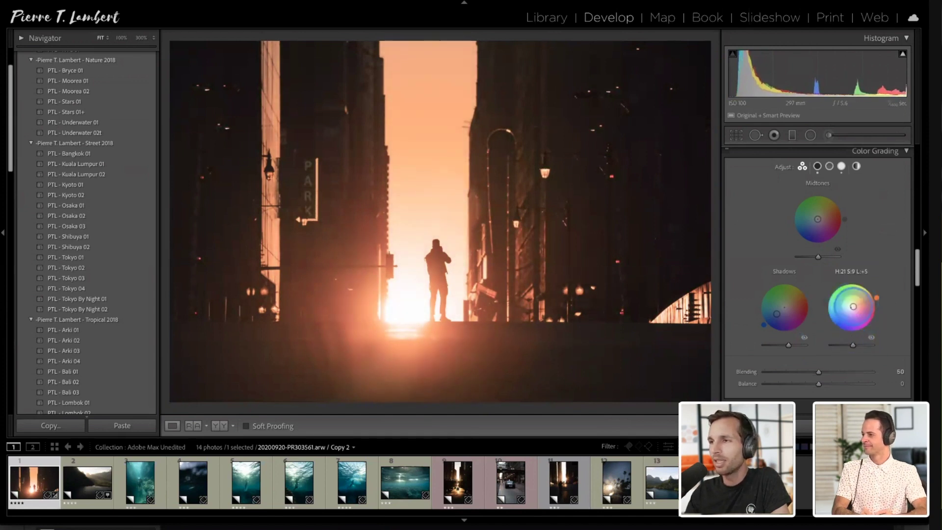
pyautogui.click(876, 300)
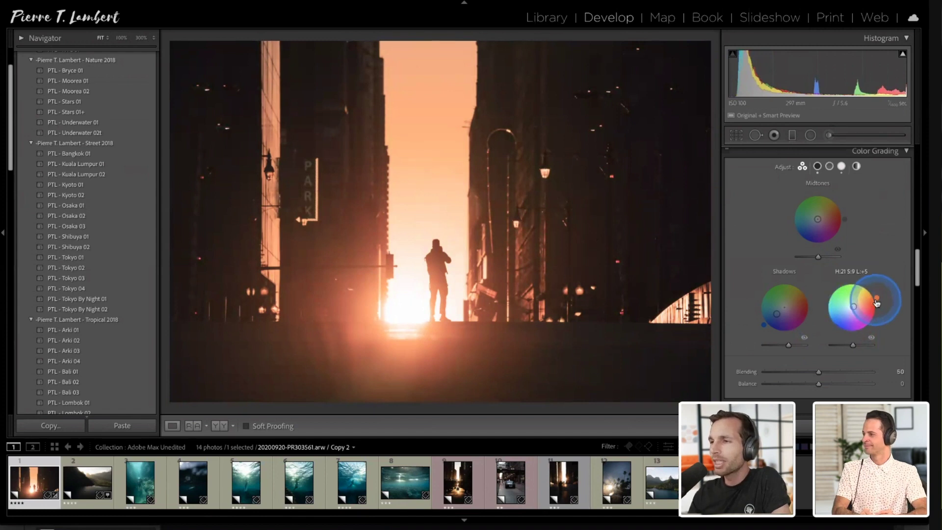
pyautogui.moveTo(877, 303); pyautogui.dragTo(854, 304)
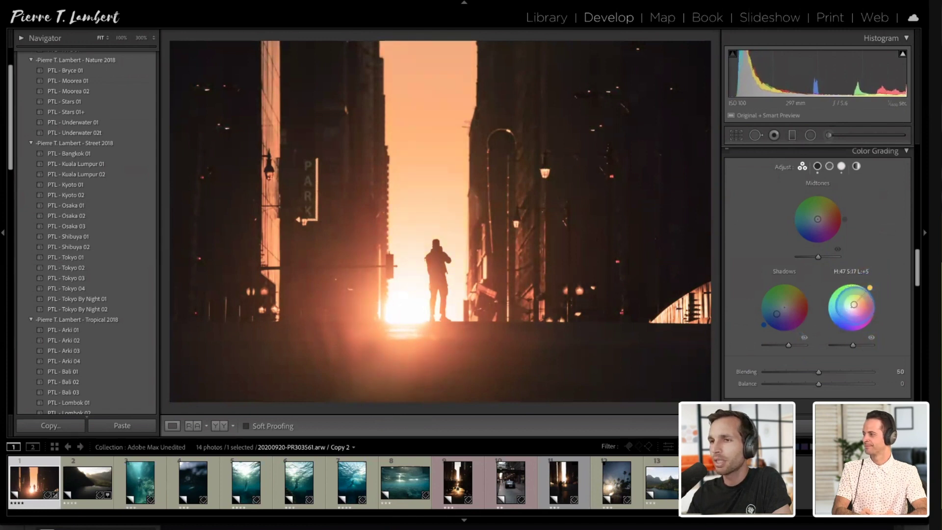
pyautogui.click(854, 345)
pyautogui.moveTo(852, 347)
pyautogui.mouseDown()
pyautogui.moveTo(841, 343)
pyautogui.moveTo(868, 340)
pyautogui.moveTo(824, 344)
pyautogui.moveTo(863, 350)
pyautogui.mouseUp()
pyautogui.doubleClick(862, 347)
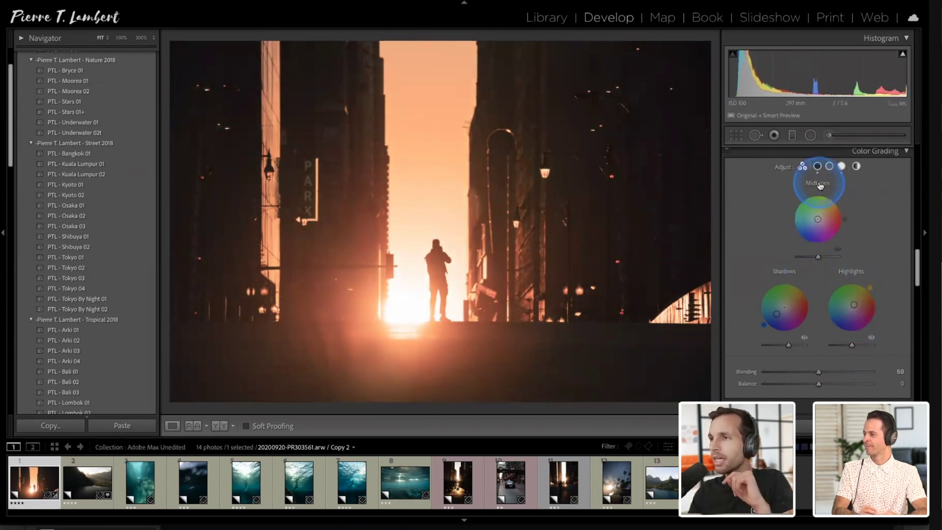
# Try a green midtone tint at hue 114, saturation 100, reset the saturation to 0, and lower the midtones luminance to -32
pyautogui.moveTo(817, 219); pyautogui.dragTo(811, 193)
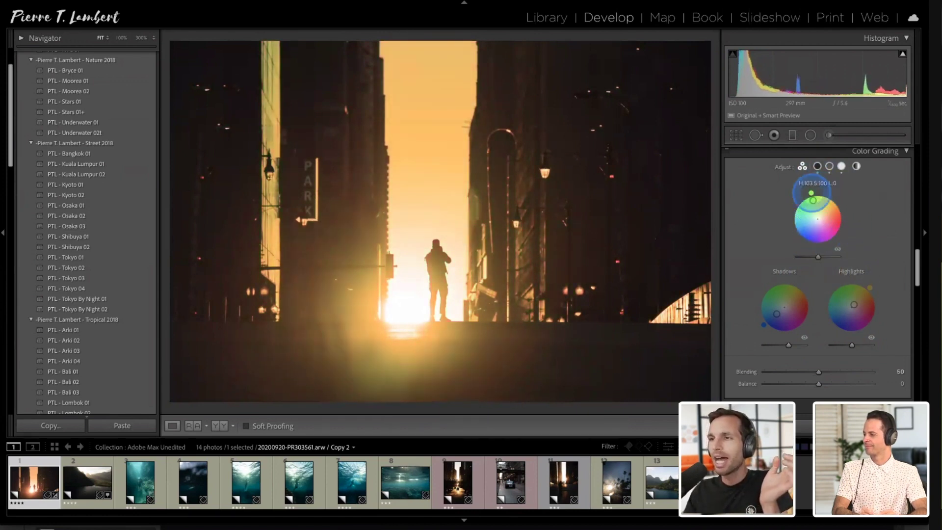
pyautogui.doubleClick(807, 196)
pyautogui.moveTo(818, 256)
pyautogui.mouseDown()
pyautogui.moveTo(799, 258)
pyautogui.moveTo(813, 260)
pyautogui.mouseUp()
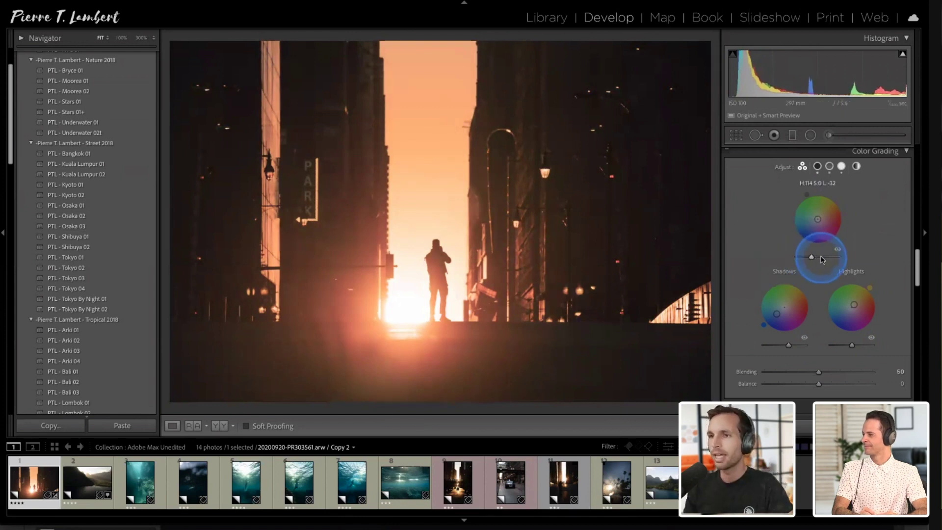
pyautogui.scroll(-5, 817, 265)
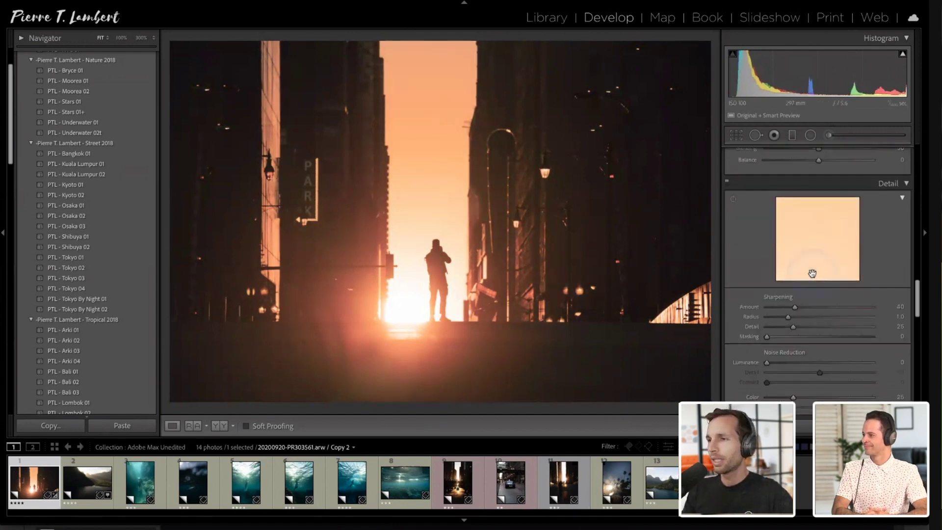
pyautogui.scroll(-10, 812, 273)
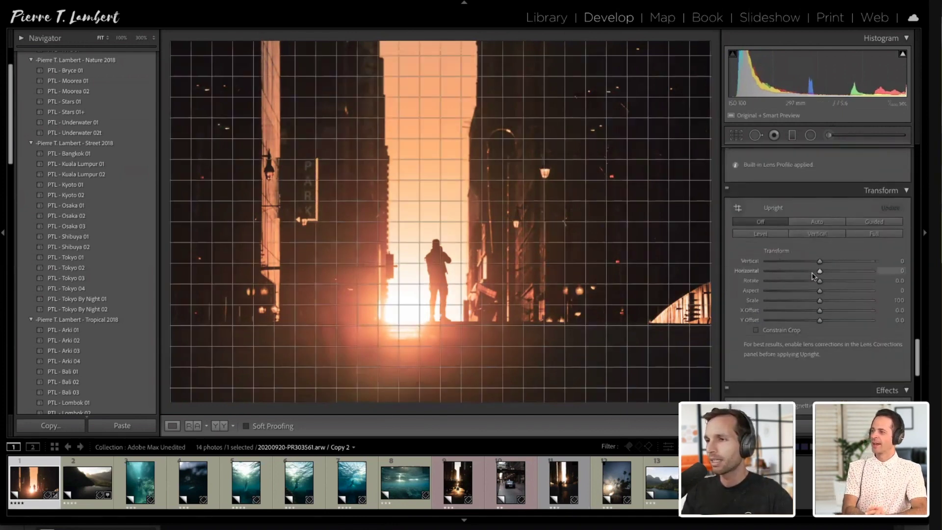
pyautogui.scroll(-2, 813, 276)
pyautogui.scroll(15, 813, 276)
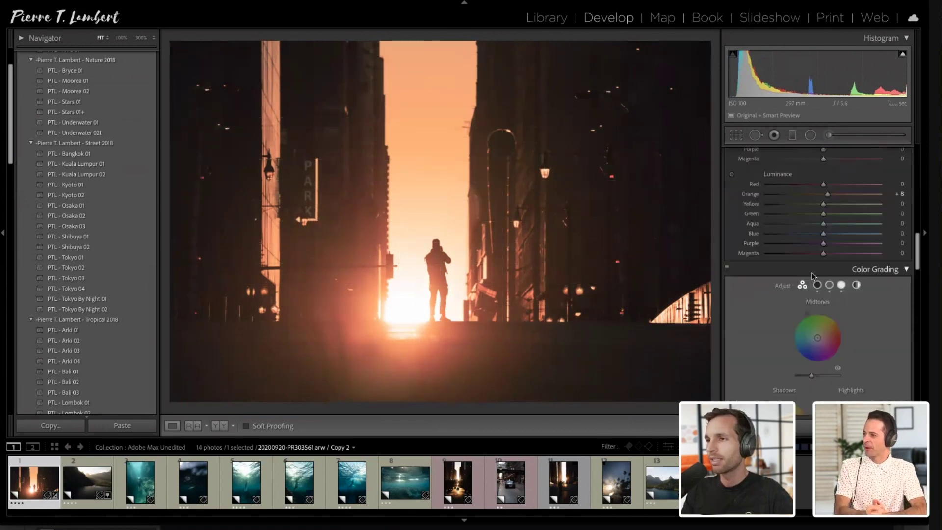
pyautogui.scroll(-2, 870, 248)
pyautogui.scroll(-2, 871, 248)
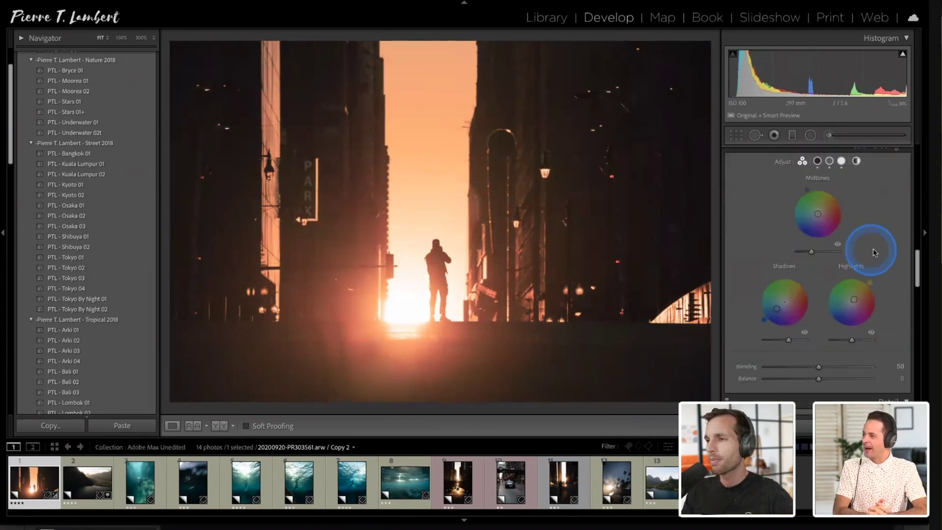
# Shift the color grading balance toward the highlights to +32
pyautogui.moveTo(819, 367); pyautogui.dragTo(834, 381)
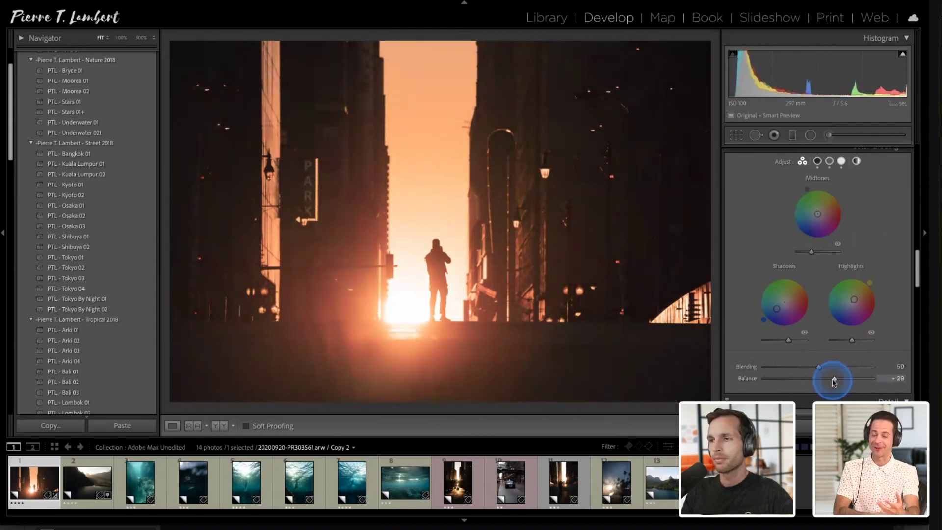
pyautogui.scroll(1, 892, 233)
pyautogui.click(892, 235)
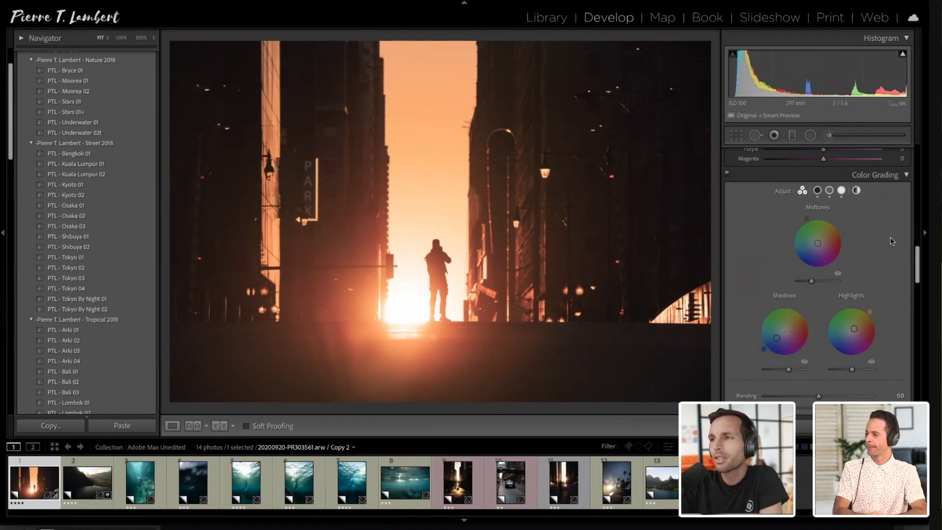
# Try deepening the shadows by moving the tone curve's lower point to input 72, output 35, and undo the change
pyautogui.scroll(15, 892, 240)
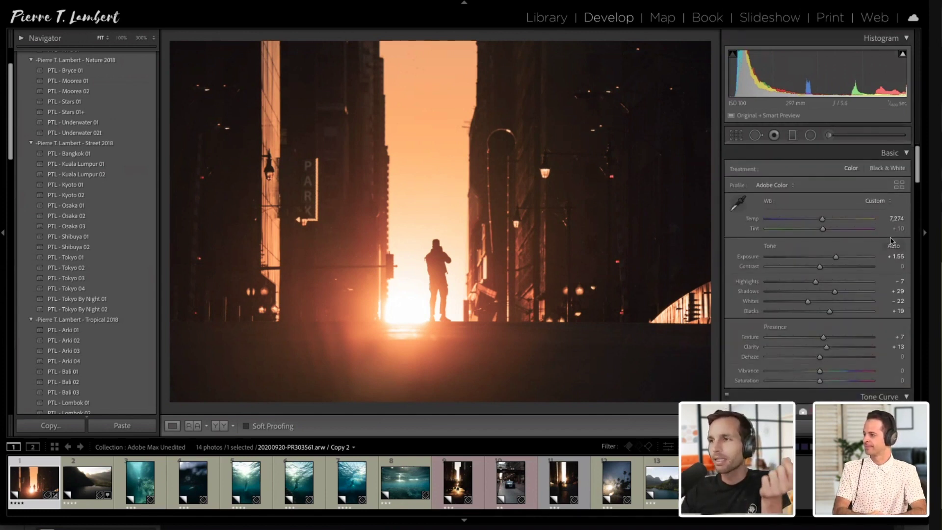
pyautogui.click(805, 200)
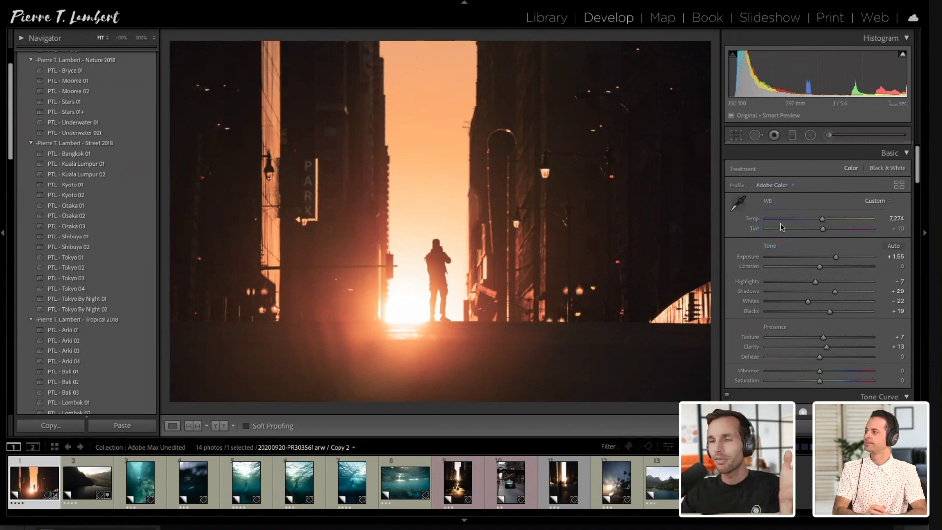
pyautogui.moveTo(782, 226); pyautogui.dragTo(802, 216)
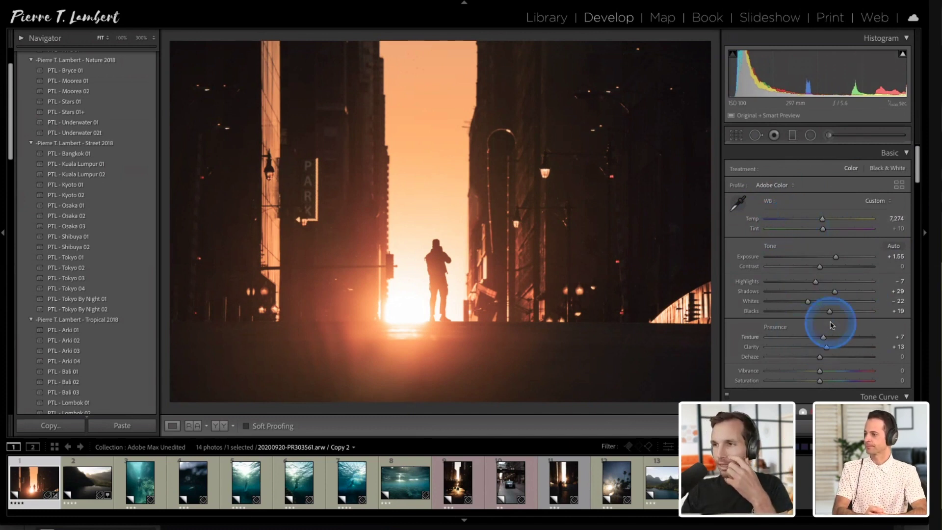
pyautogui.scroll(-3, 830, 324)
pyautogui.scroll(-2, 841, 274)
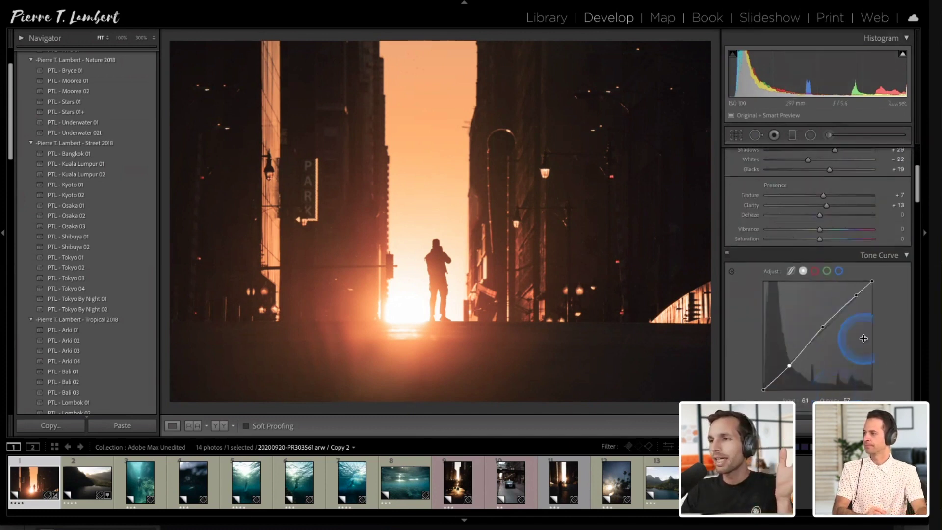
pyautogui.scroll(-2, 844, 331)
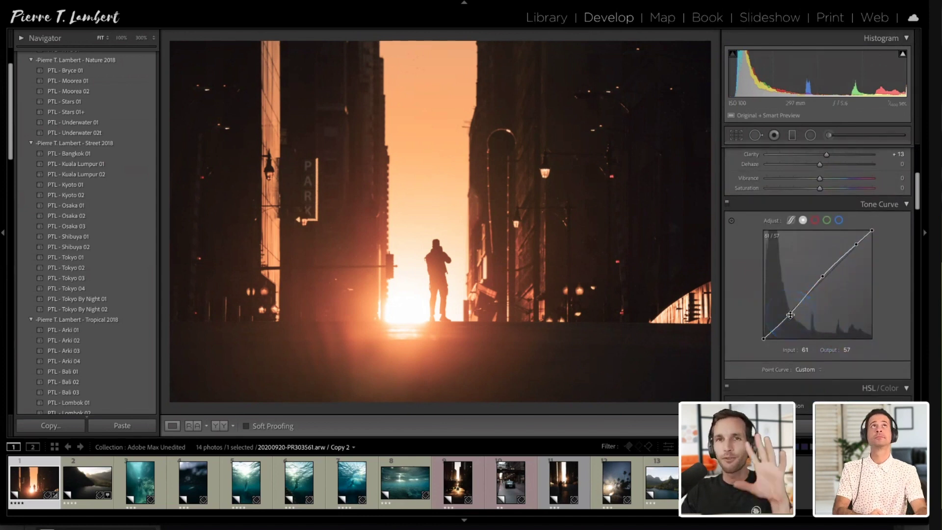
pyautogui.moveTo(790, 315); pyautogui.dragTo(794, 325)
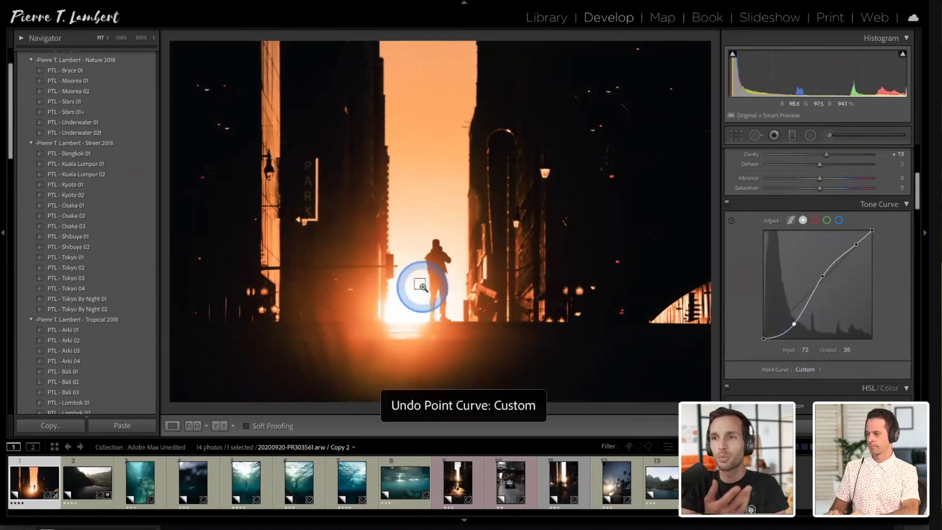
pyautogui.hotkey('ctrl', 'z')
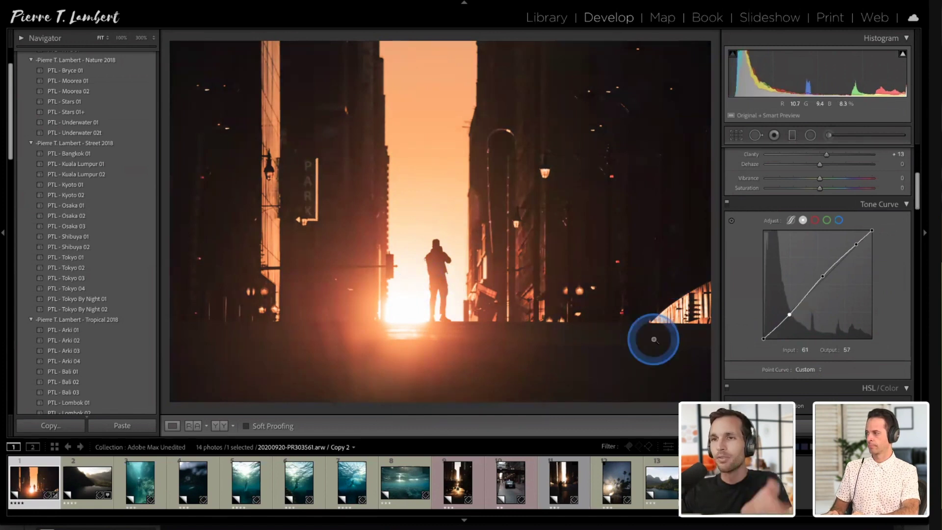
pyautogui.scroll(-5, 787, 327)
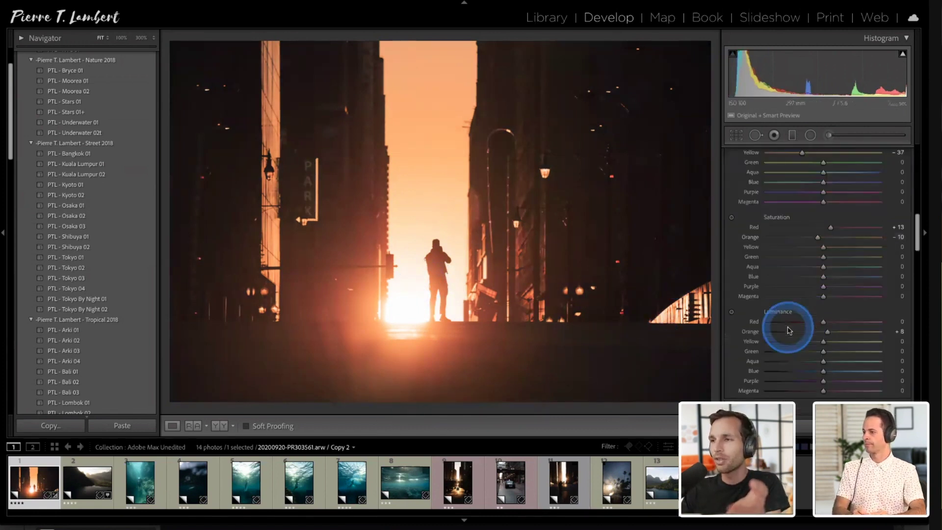
pyautogui.scroll(-5, 786, 339)
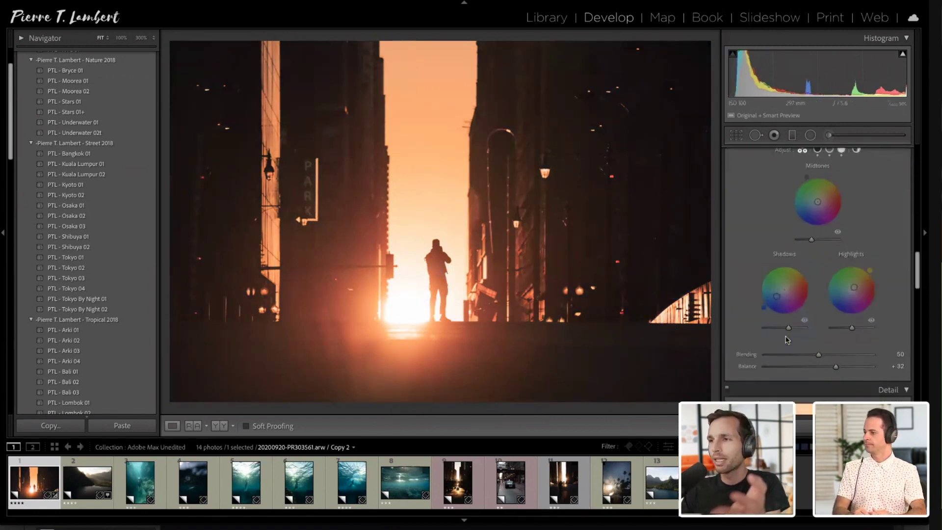
pyautogui.scroll(12, 786, 337)
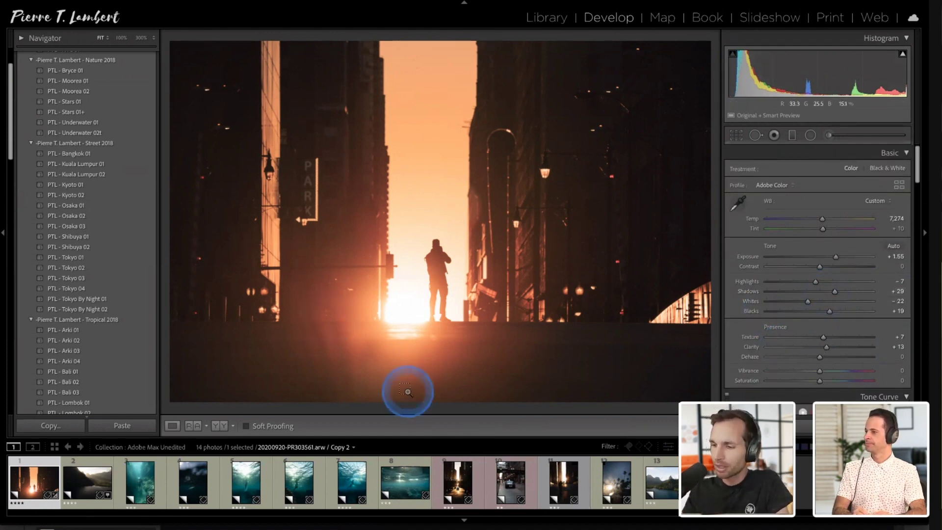
# Create a virtual copy of the edited photo with its settings reset, and apply the PTL - Kuala Lumpur 01 preset
pyautogui.hotkey('ctrl', "'")
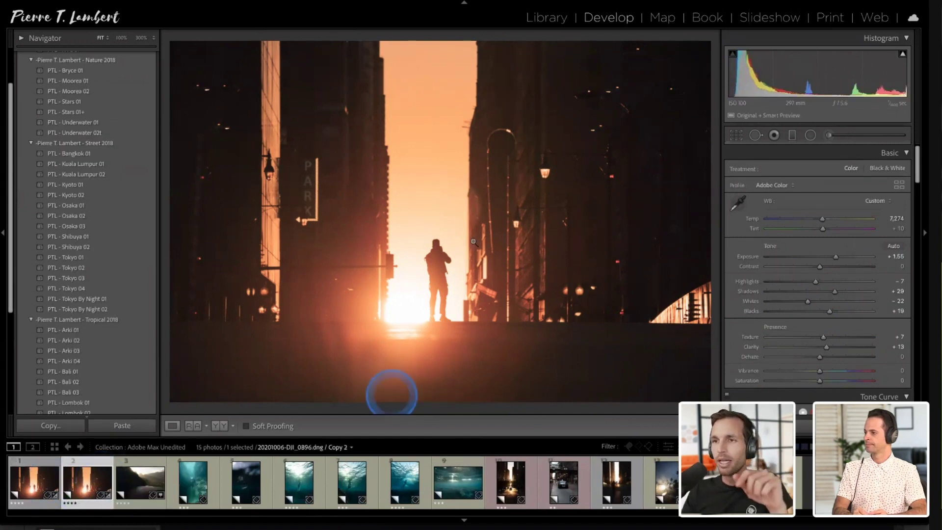
pyautogui.press('super+shift+r')
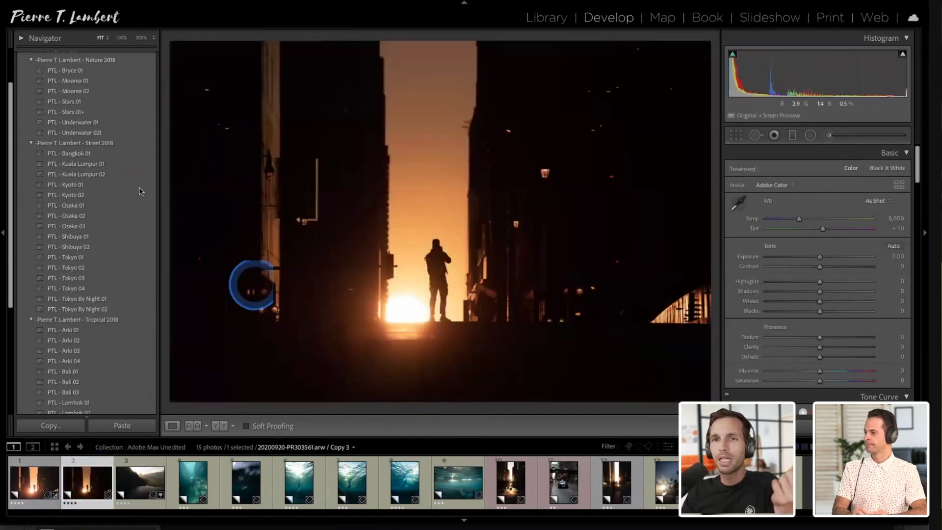
pyautogui.click(115, 164)
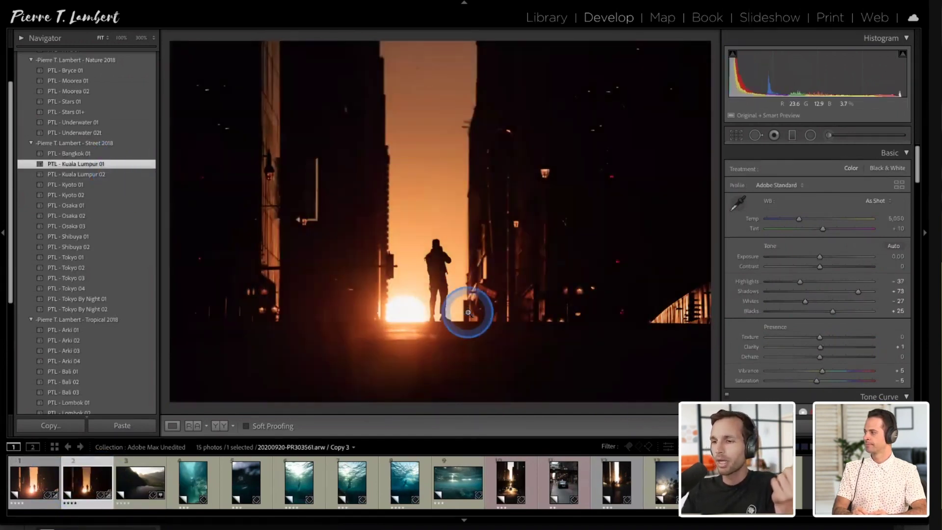
# Raise the exposure of the preset version to +1.50
pyautogui.press('=')
pyautogui.press('=')
pyautogui.press('=')
pyautogui.press('=')
pyautogui.press('=')
pyautogui.press('=')
pyautogui.press('=')
pyautogui.press('=')
pyautogui.press('=')
pyautogui.press('=')
pyautogui.press('=')
pyautogui.press('=')
pyautogui.press('=')
pyautogui.press('=')
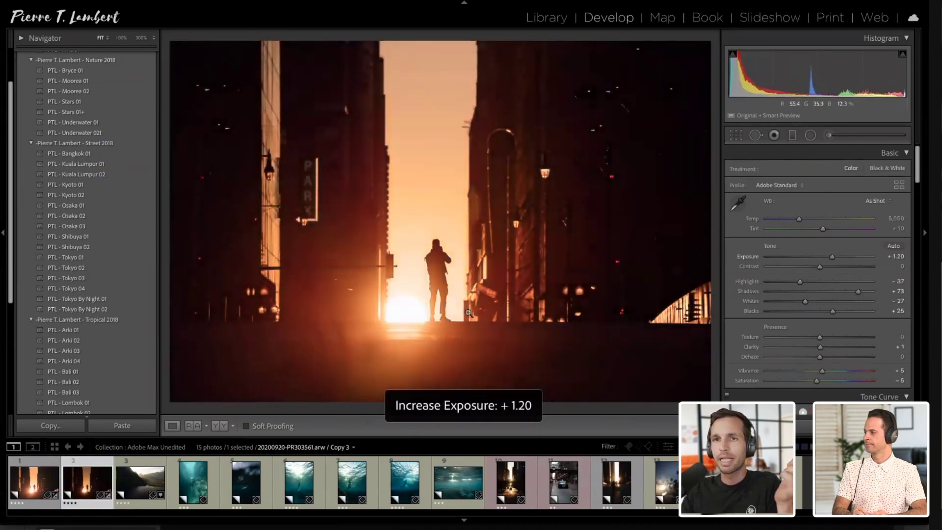
pyautogui.press('-')
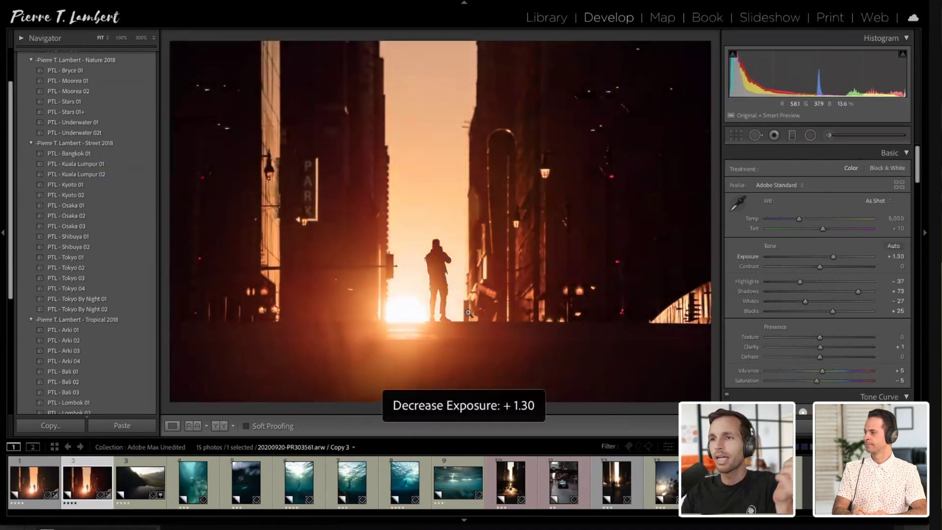
pyautogui.press('=')
pyautogui.press('=')
pyautogui.press('=')
pyautogui.press('-')
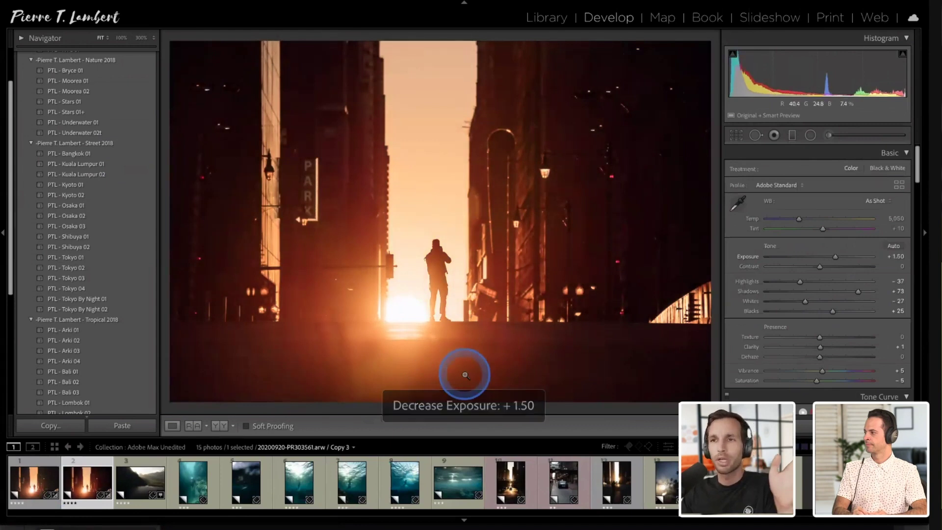
# Make another virtual copy of the color-graded Copy 2, and strengthen its blue shadow tint while slightly raising the shadows luminance
pyautogui.click(34, 480)
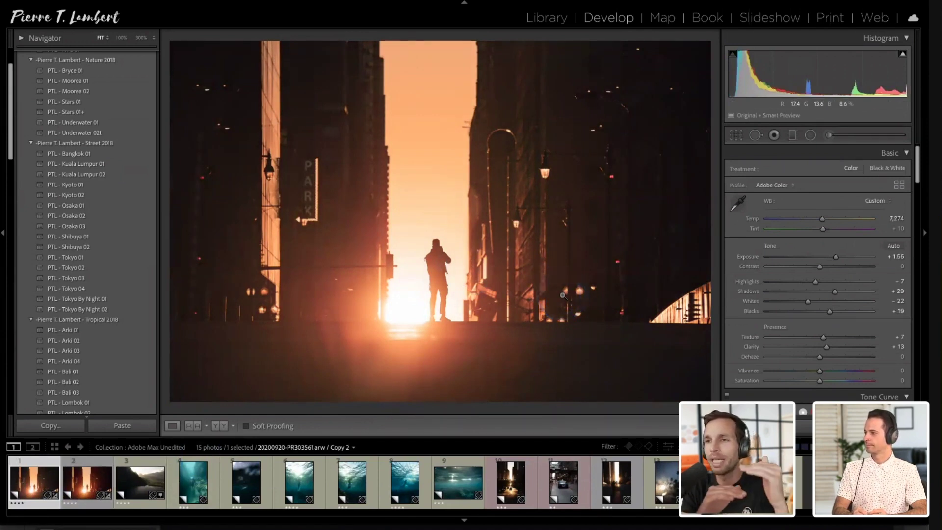
pyautogui.hotkey('ctrl', "'")
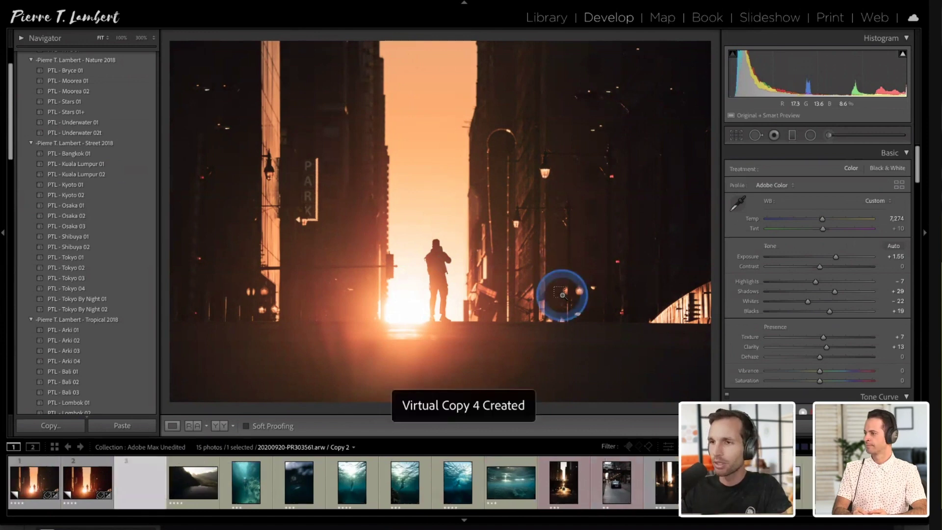
pyautogui.scroll(-10, 873, 303)
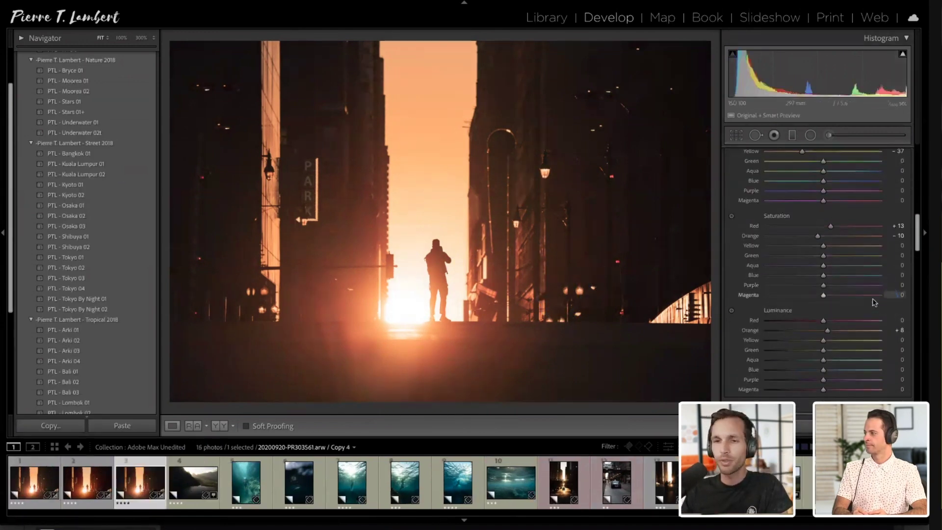
pyautogui.click(777, 313)
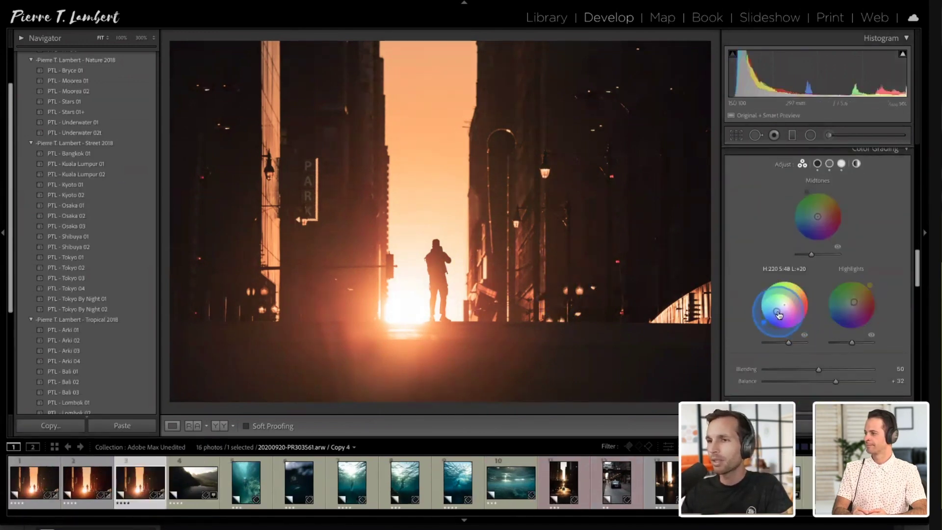
pyautogui.moveTo(778, 311); pyautogui.dragTo(793, 345)
pyautogui.click(788, 343)
# Select the three sunset silhouette versions and display them side by side in Survey view with the side panels hidden
pyautogui.keyDown('shift'); pyautogui.click(43, 473); pyautogui.keyUp('shift')
pyautogui.click(87, 484)
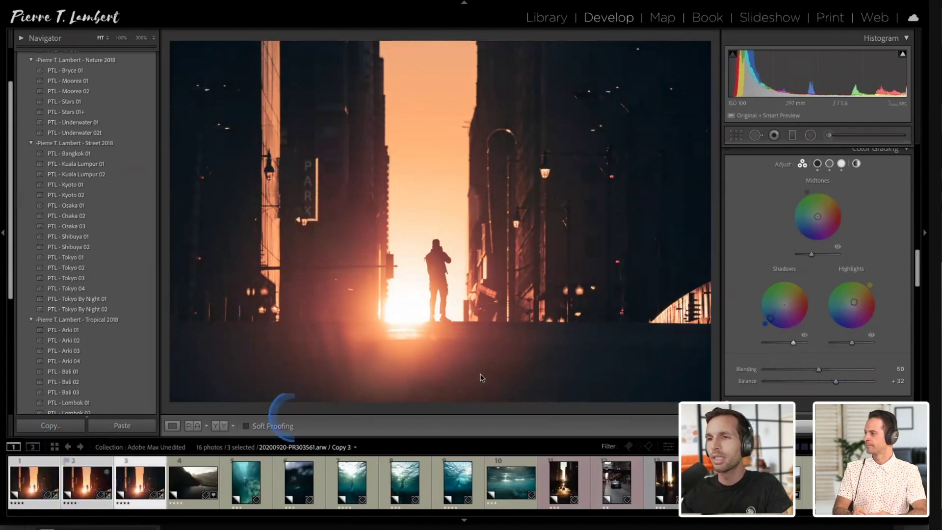
pyautogui.press('n')
pyautogui.press('Tab')
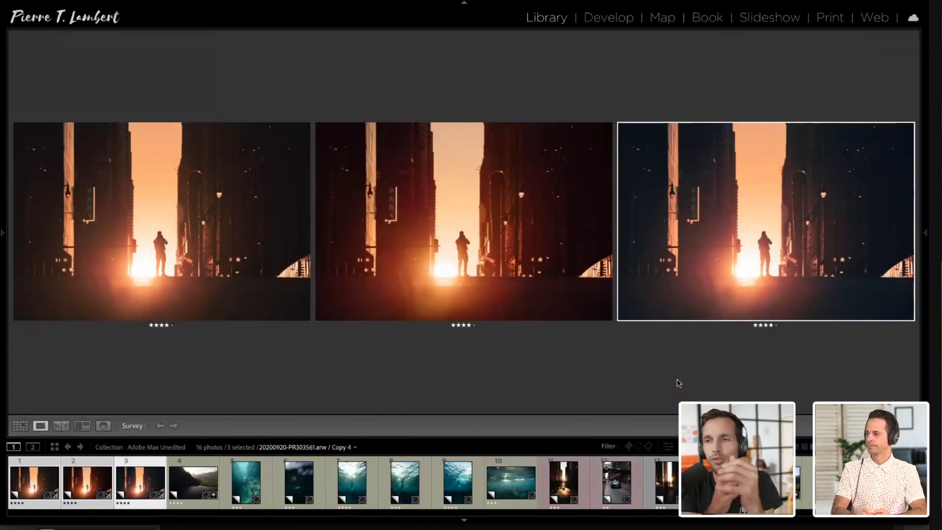
# Compare the shadow colors, sun glow and sky tones across the three versions of the silhouette photo
pyautogui.click(202, 477)
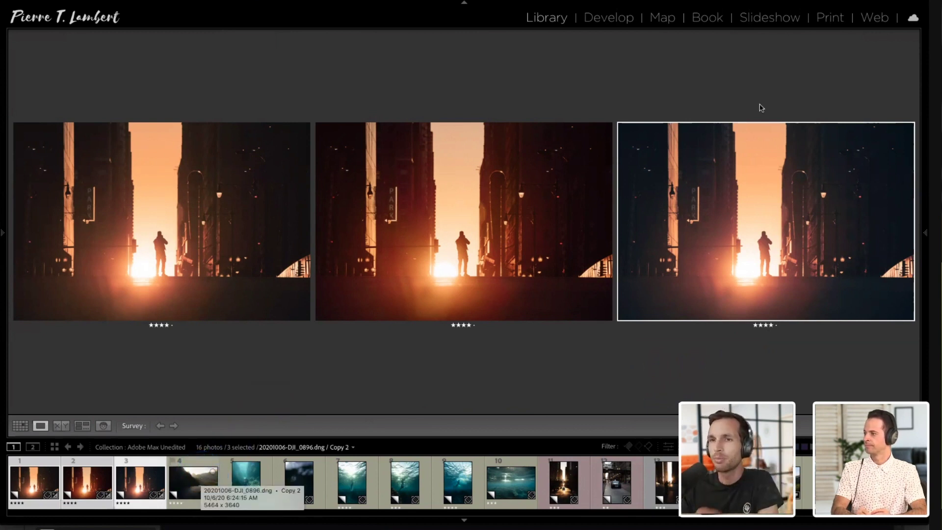
pyautogui.click(752, 120)
pyautogui.click(759, 251)
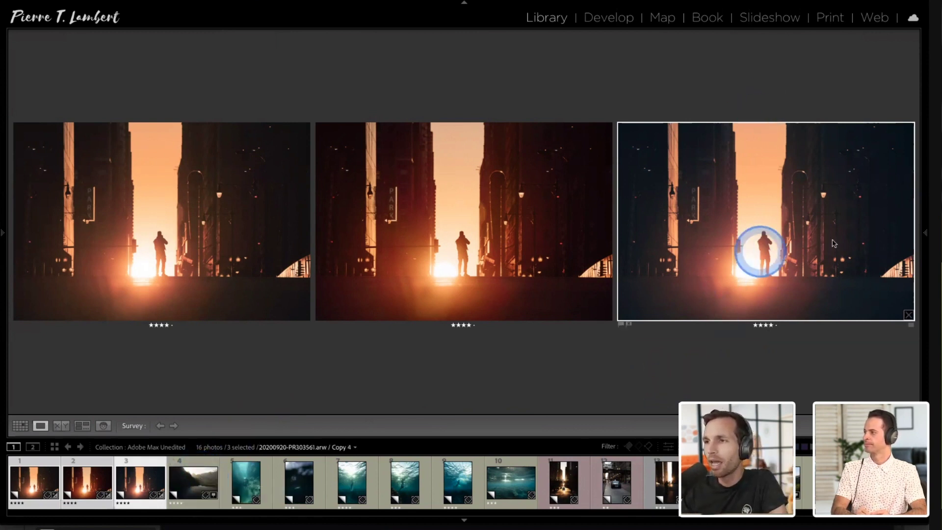
pyautogui.click(794, 289)
pyautogui.click(790, 302)
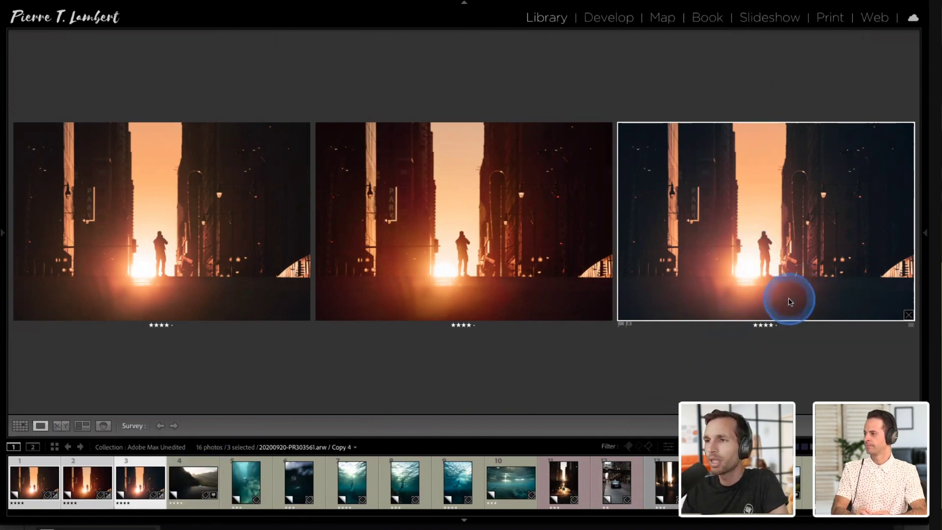
pyautogui.press('Left')
pyautogui.press('Left')
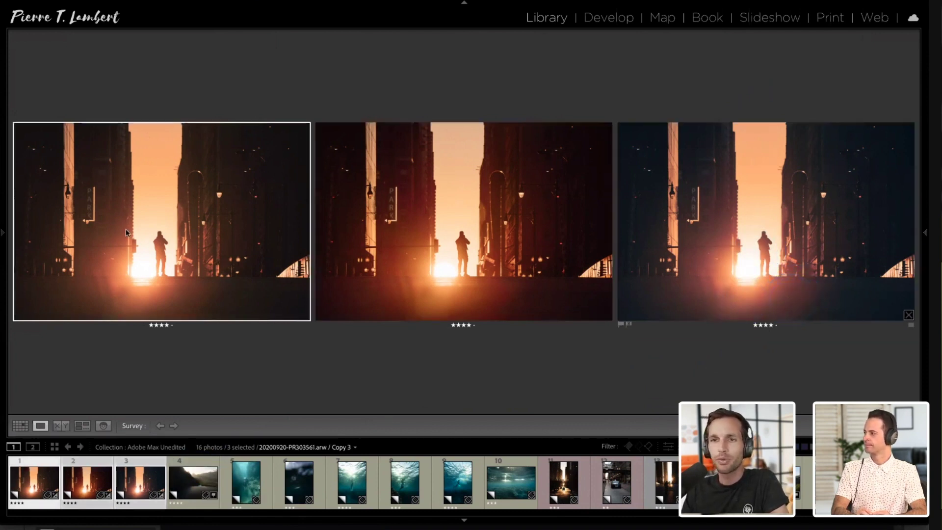
pyautogui.click(197, 274)
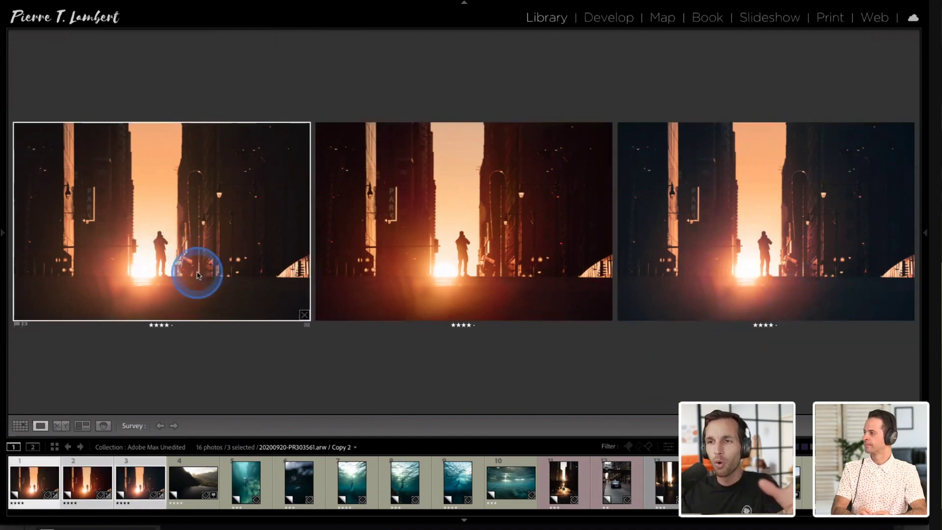
pyautogui.click(414, 285)
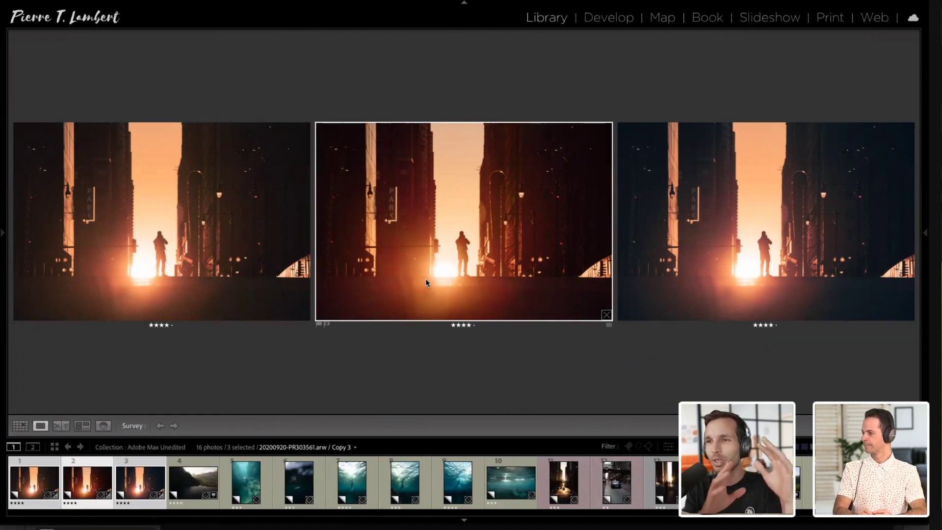
pyautogui.click(476, 184)
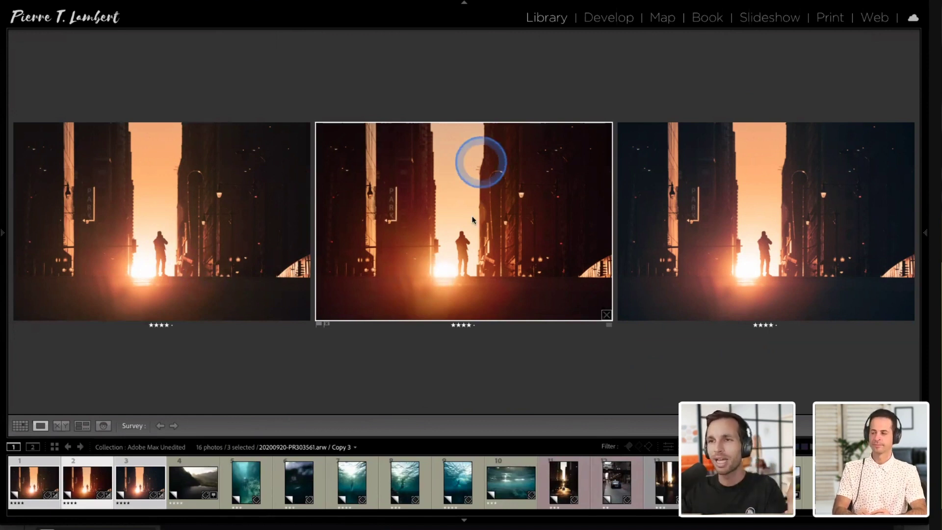
pyautogui.click(277, 230)
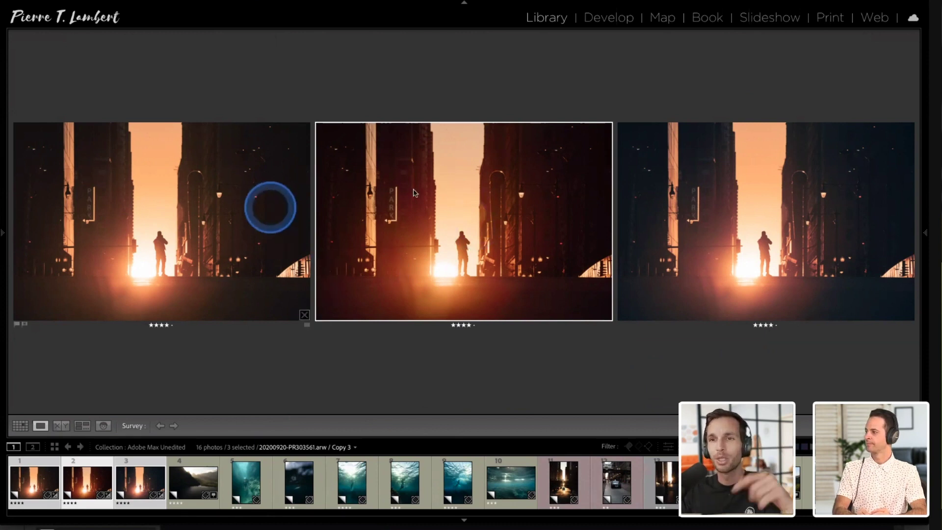
pyautogui.click(795, 240)
pyautogui.click(596, 281)
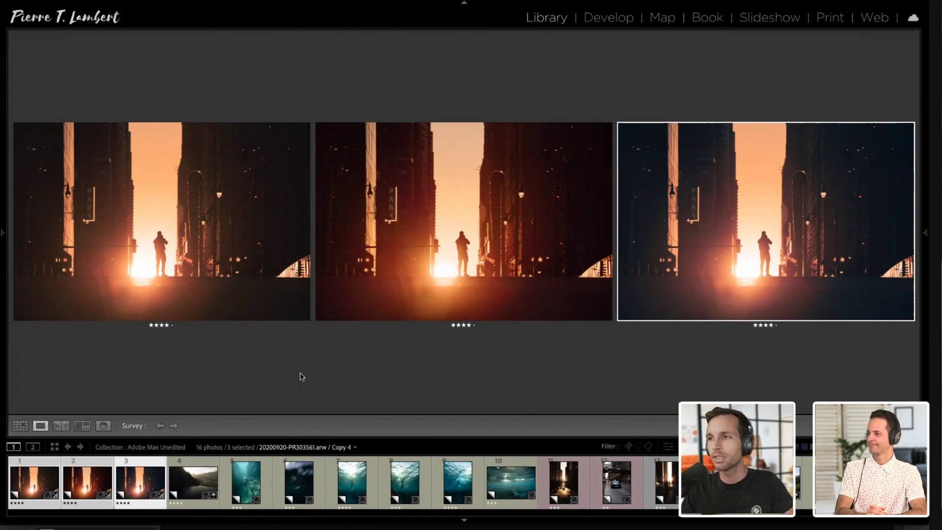
# Show only the version with the stronger blue shadows for a larger view
pyautogui.click(288, 384)
pyautogui.click(142, 456)
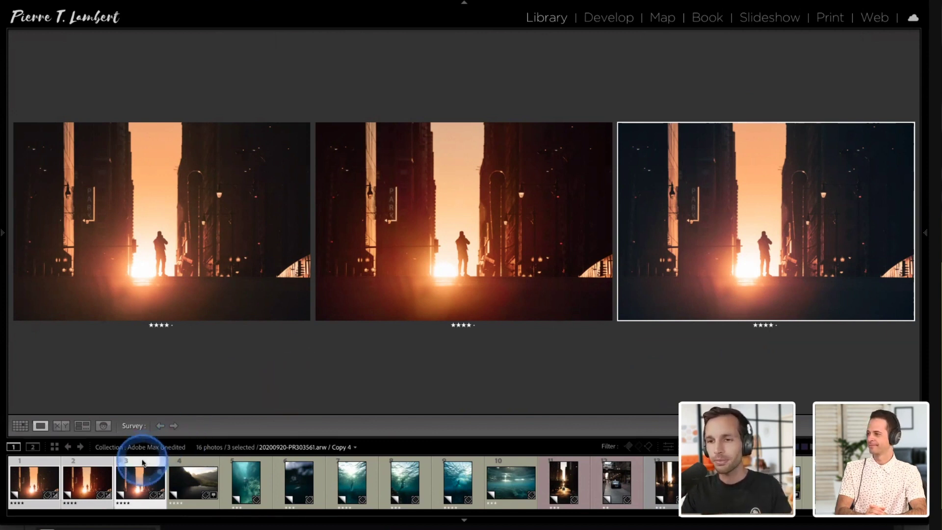
pyautogui.click(142, 462)
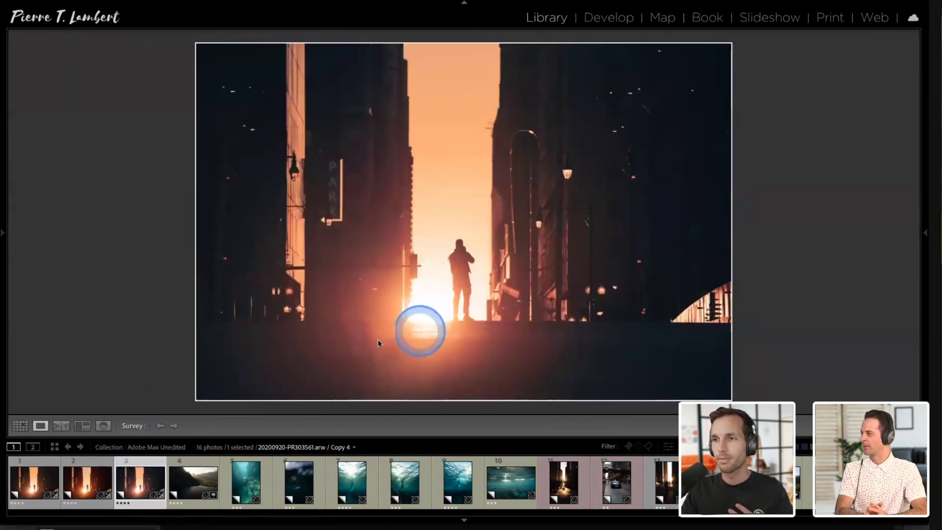
pyautogui.click(364, 321)
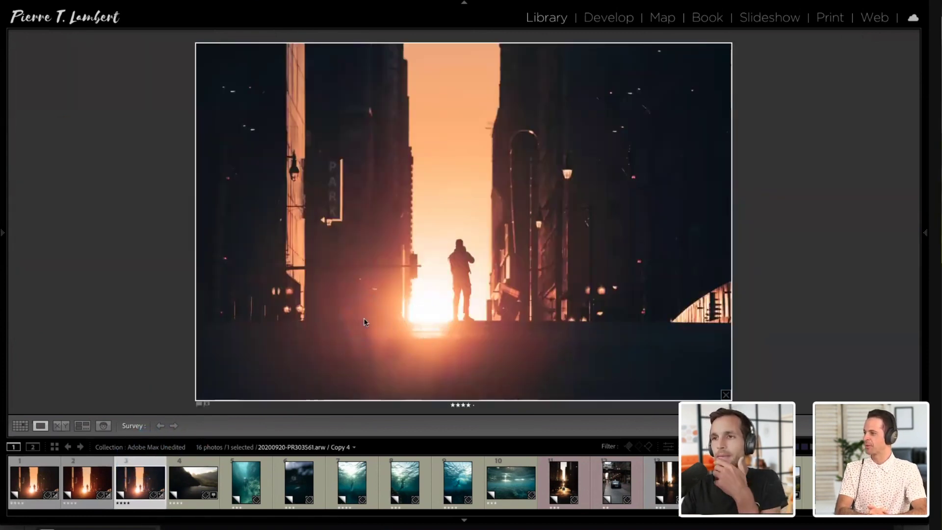
# Bring all three sunset silhouette versions back side by side and examine the middle version with the reddish shadows
pyautogui.keyDown('shift'); pyautogui.click(30, 478); pyautogui.keyUp('shift')
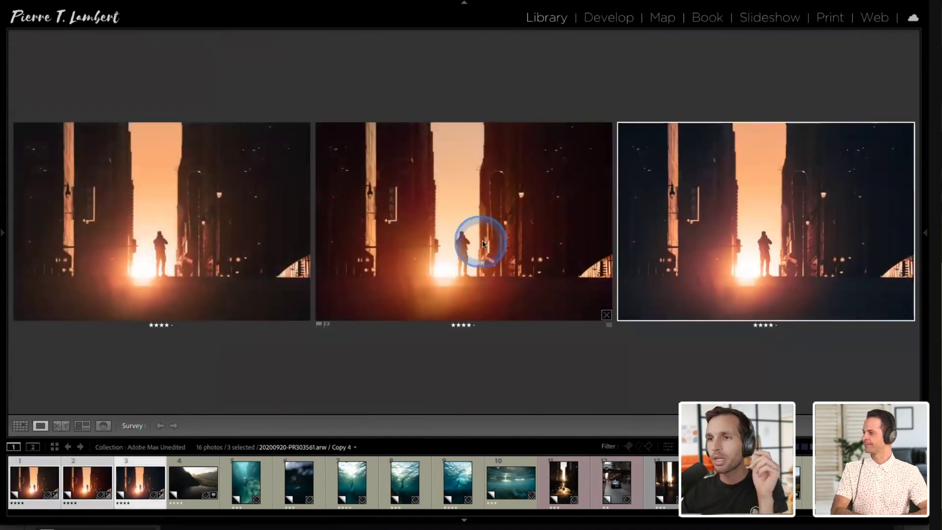
pyautogui.click(482, 241)
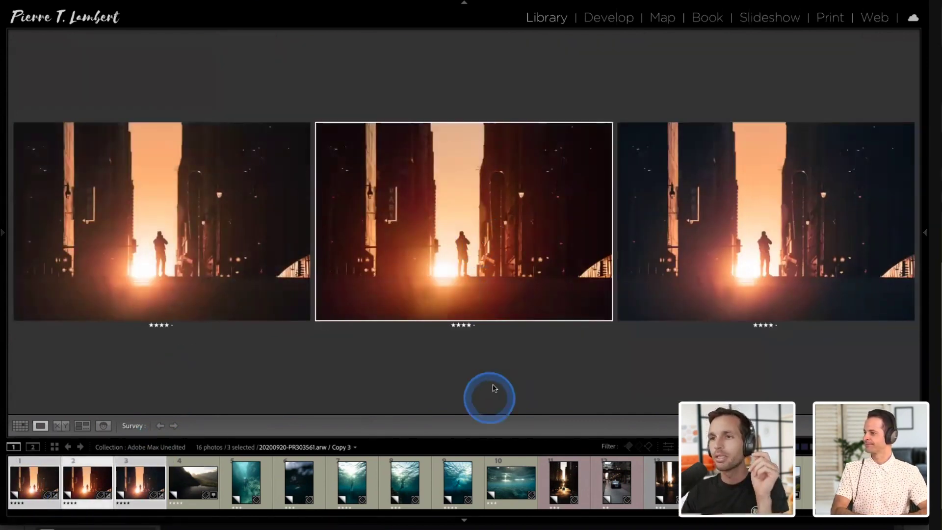
pyautogui.click(491, 349)
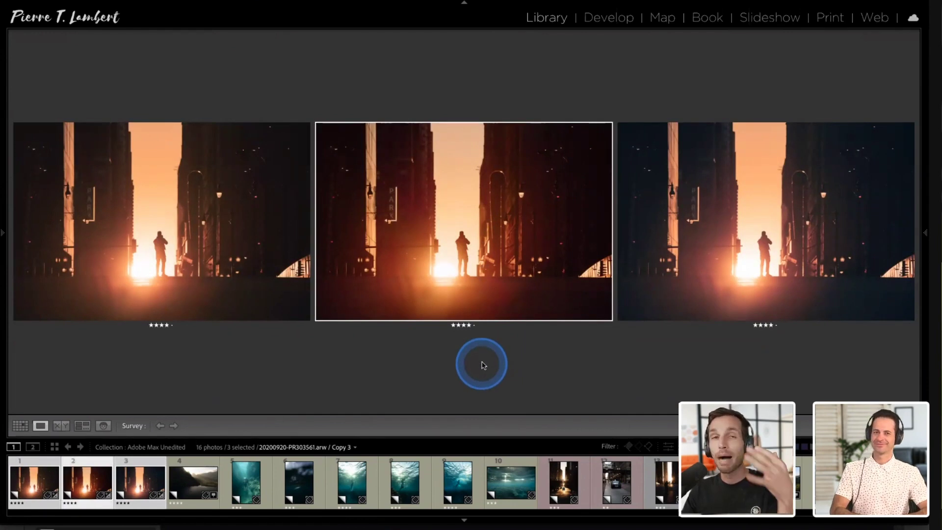
pyautogui.click(512, 287)
pyautogui.click(460, 330)
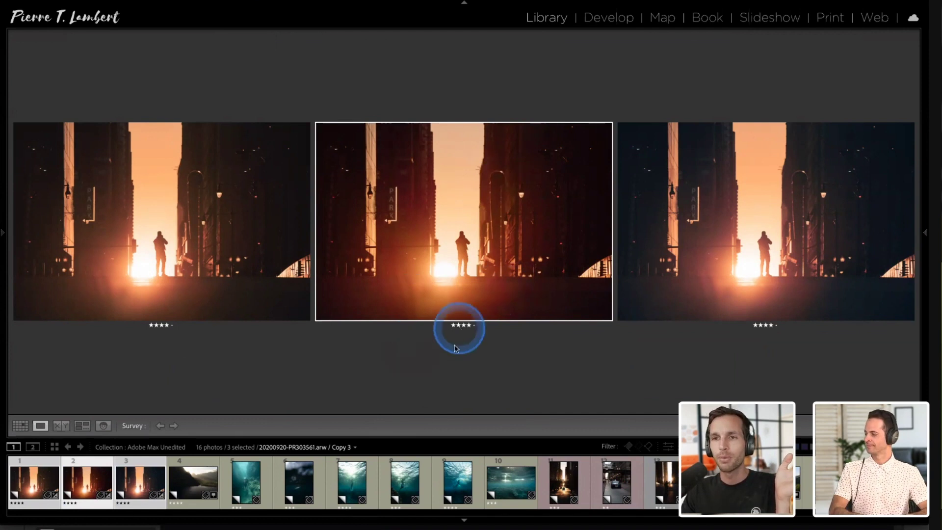
# Compare the building shadows, sky and sun glow of the first version with those of the blue-shadow version
pyautogui.click(247, 248)
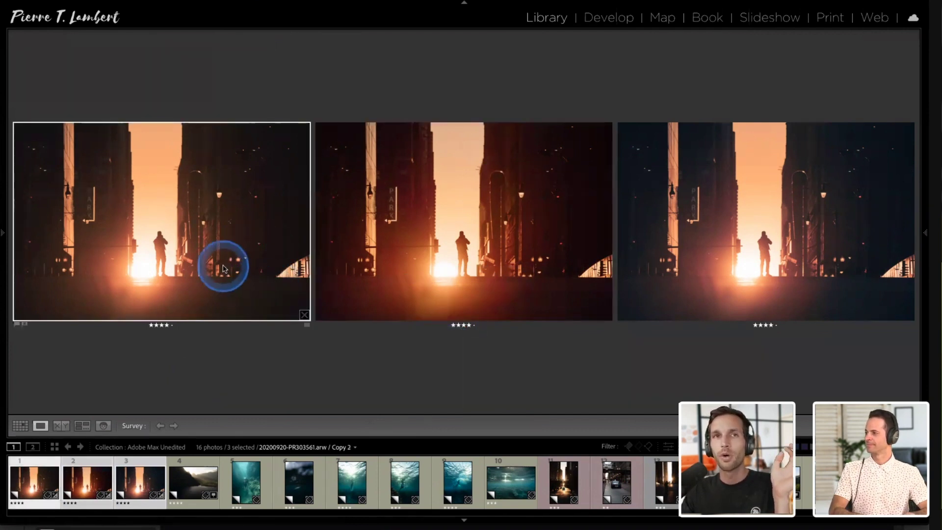
pyautogui.click(236, 261)
pyautogui.click(94, 294)
pyautogui.click(219, 156)
pyautogui.click(193, 246)
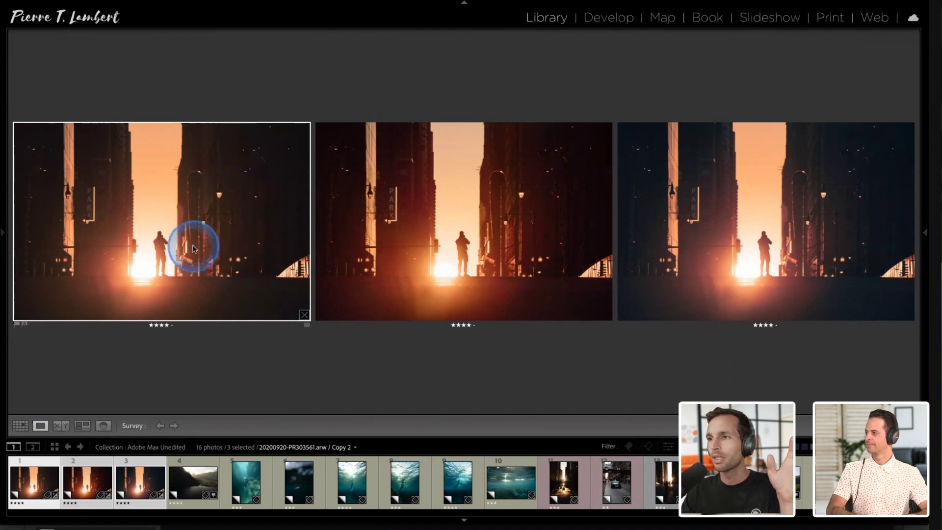
pyautogui.click(775, 278)
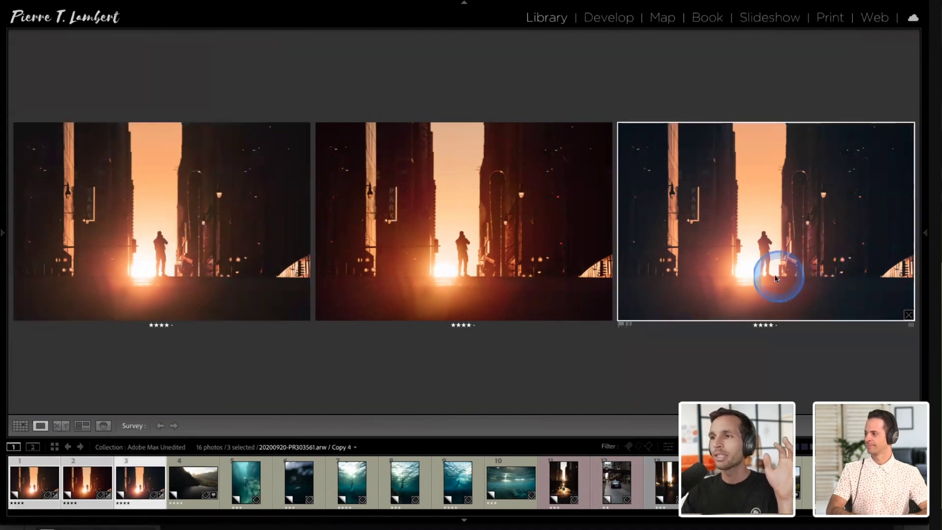
pyautogui.click(761, 294)
pyautogui.click(782, 337)
pyautogui.click(763, 164)
pyautogui.click(757, 250)
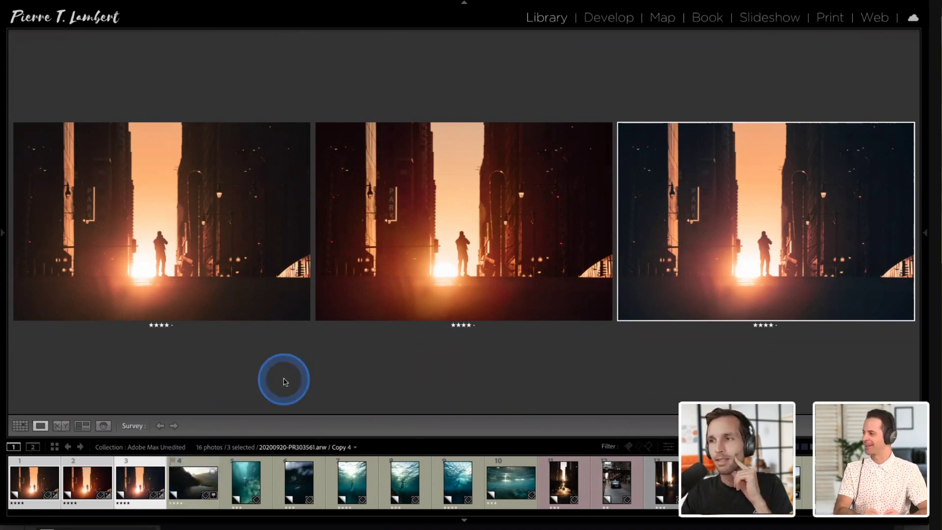
# Leave the three-photo comparison and open the dark mountain bay photo in the Develop module
pyautogui.click(150, 461)
pyautogui.click(265, 384)
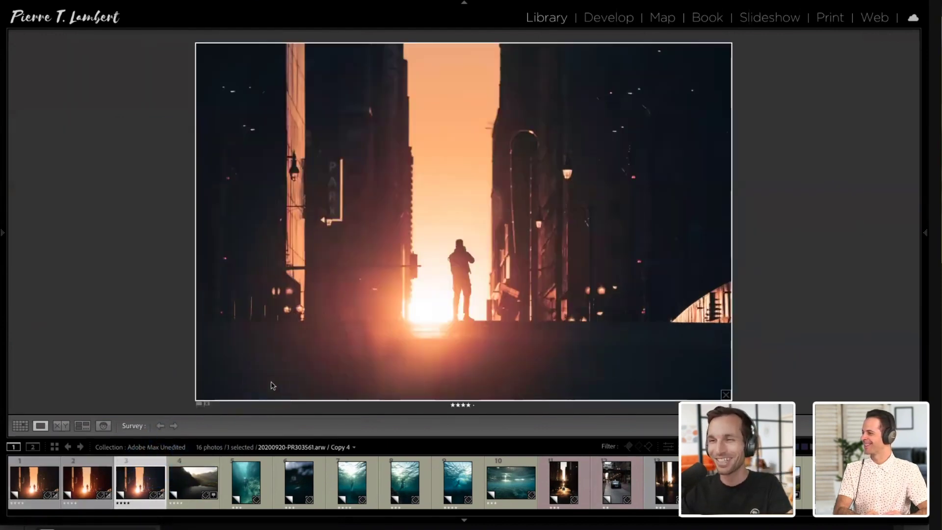
pyautogui.press('g')
pyautogui.click(355, 342)
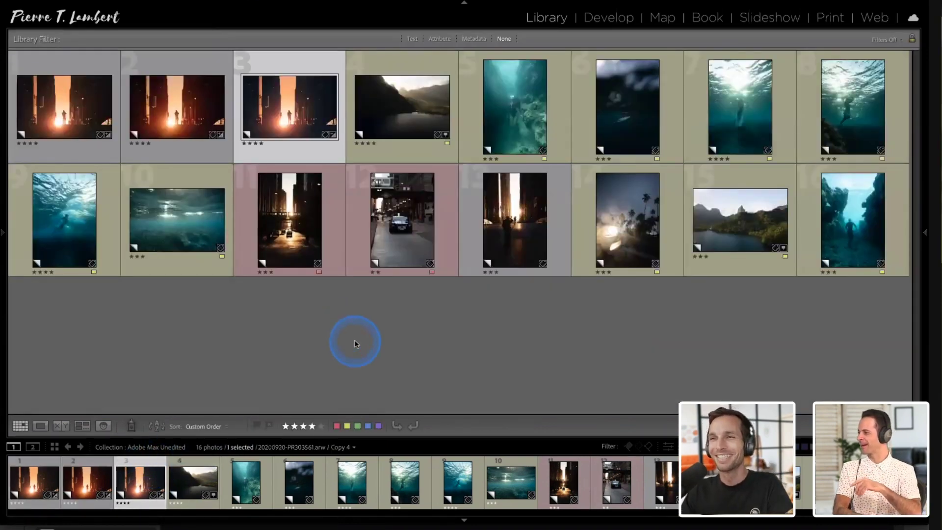
pyautogui.press('Right')
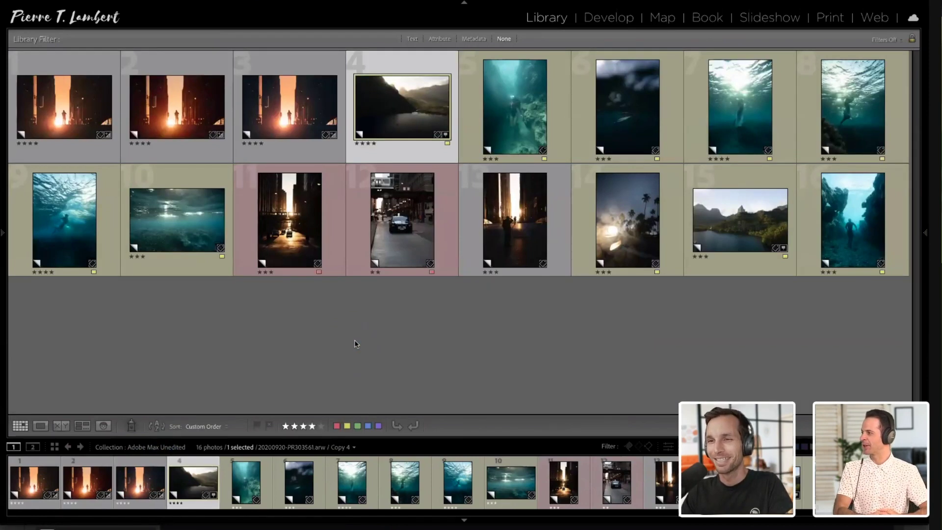
pyautogui.press('e')
pyautogui.click(493, 220)
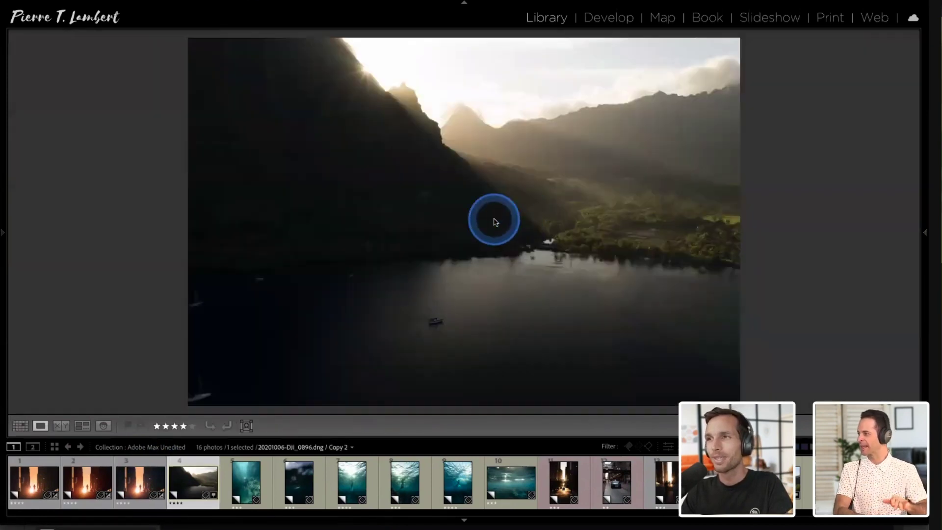
pyautogui.press('d')
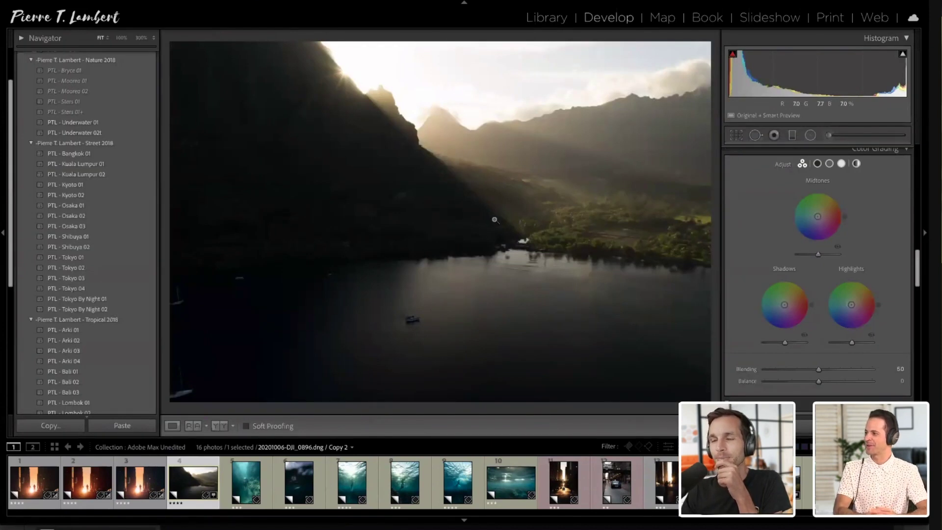
# Examine the small boat, the dark water and the shadowed slope of the bay photo, in full view and at 100%
pyautogui.scroll(10, 839, 289)
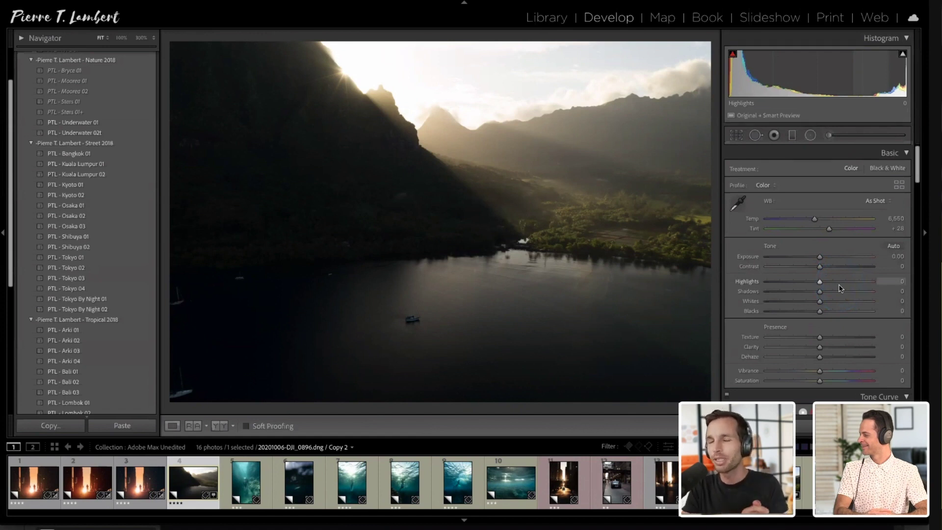
pyautogui.click(507, 280)
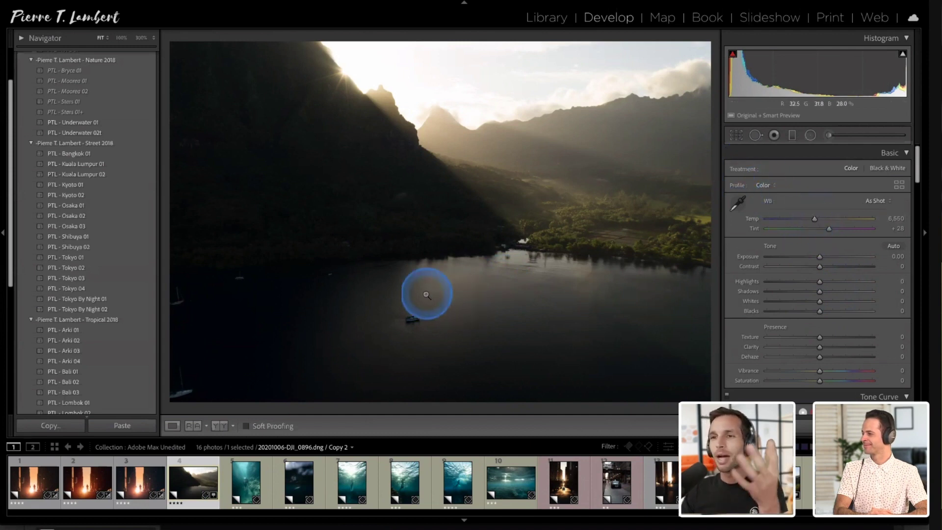
pyautogui.click(418, 317)
pyautogui.click(440, 293)
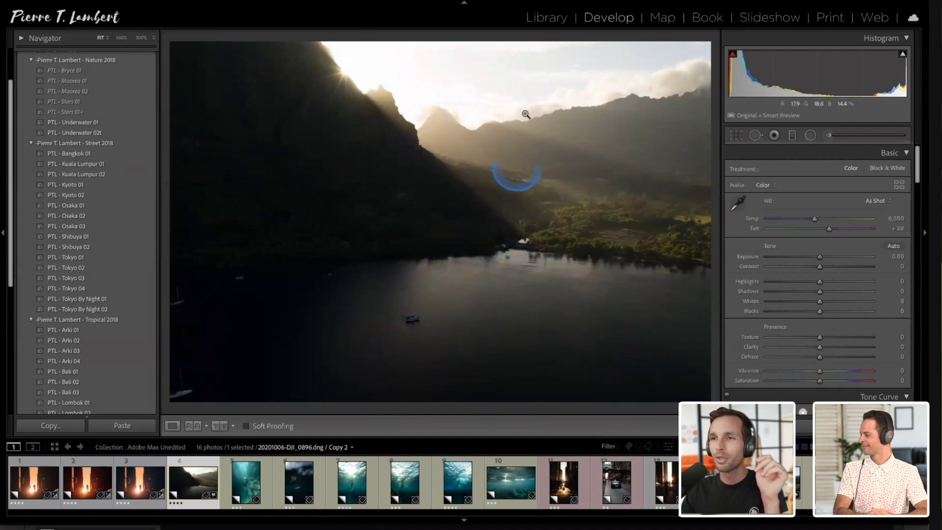
pyautogui.click(218, 290)
pyautogui.click(322, 304)
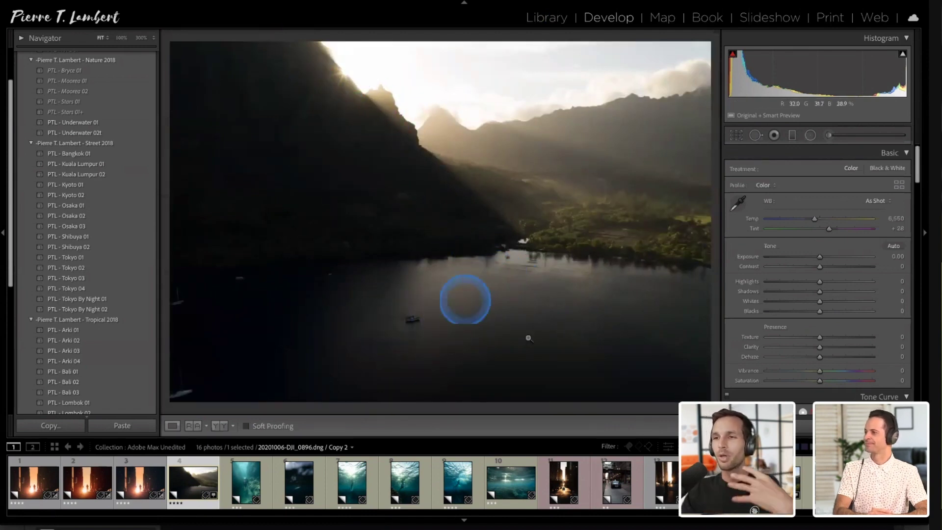
pyautogui.click(417, 318)
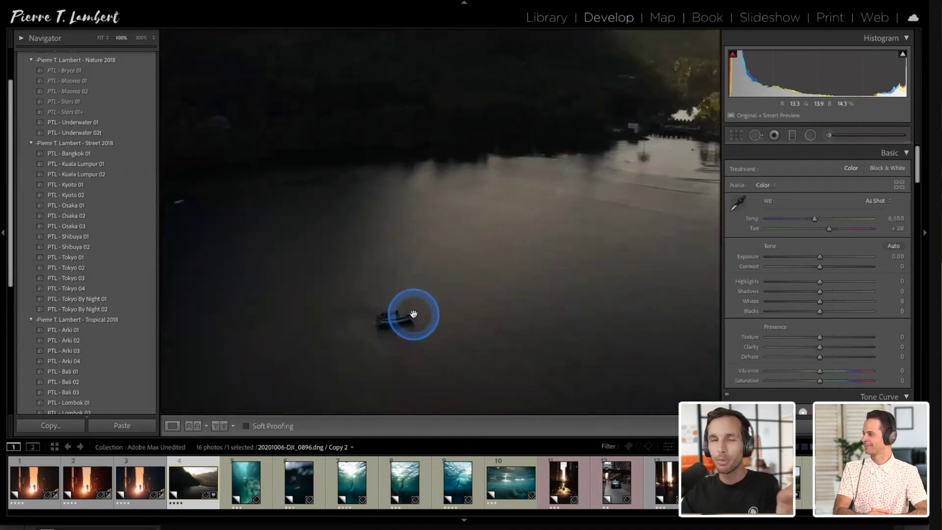
pyautogui.click(413, 314)
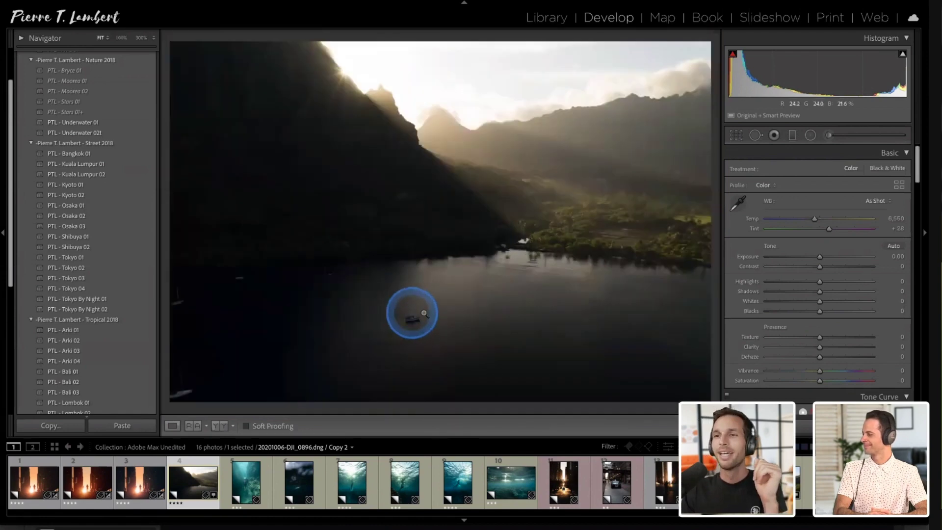
pyautogui.click(415, 319)
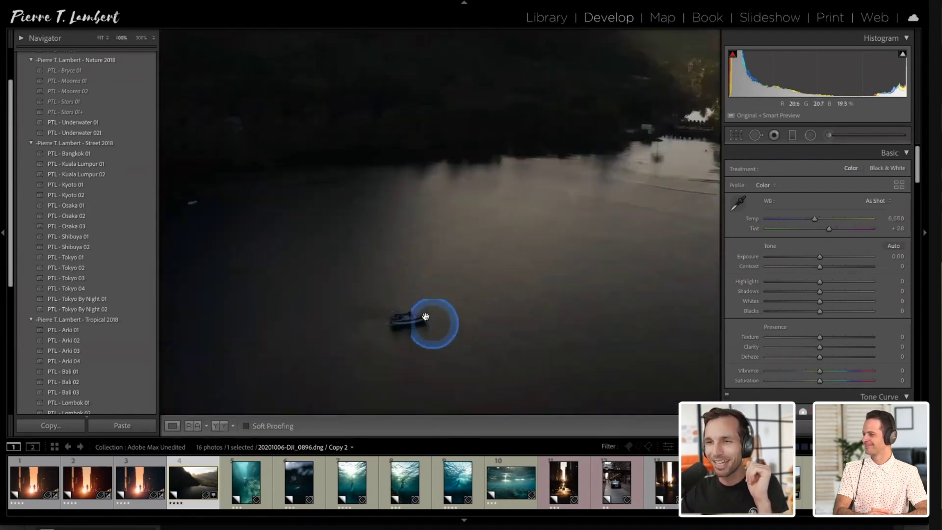
pyautogui.click(424, 319)
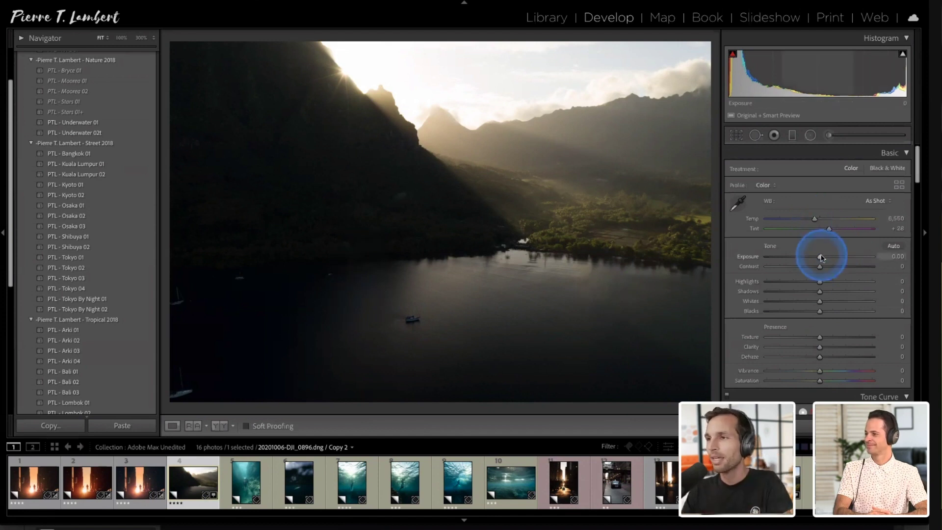
# Raise the bay photo's exposure to +0.65 and warm its temperature to 7,196, checking the sunlit valley at 100%
pyautogui.moveTo(822, 259); pyautogui.dragTo(829, 258)
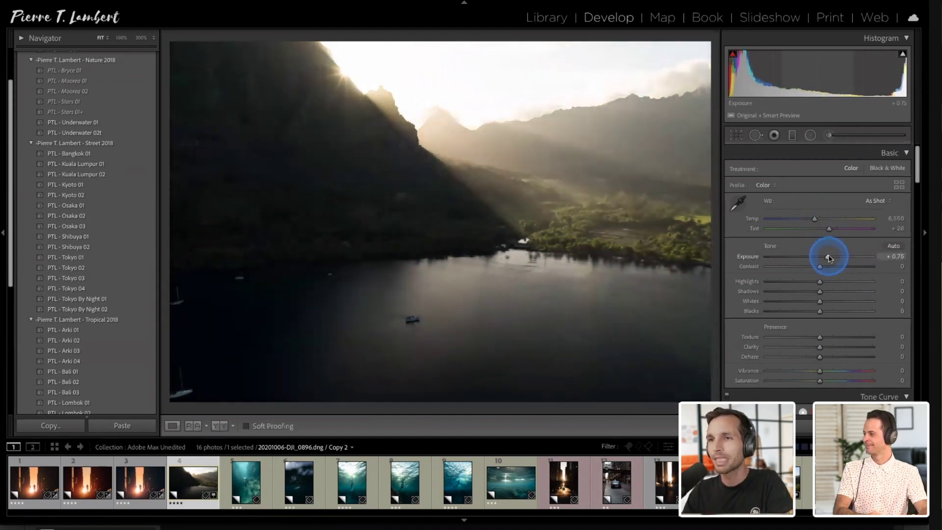
pyautogui.moveTo(828, 258); pyautogui.dragTo(827, 258)
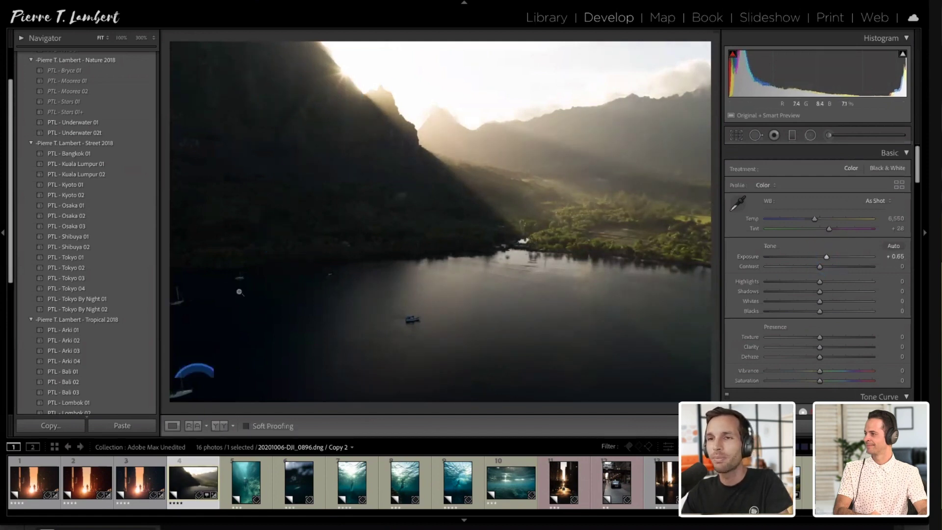
pyautogui.click(816, 219)
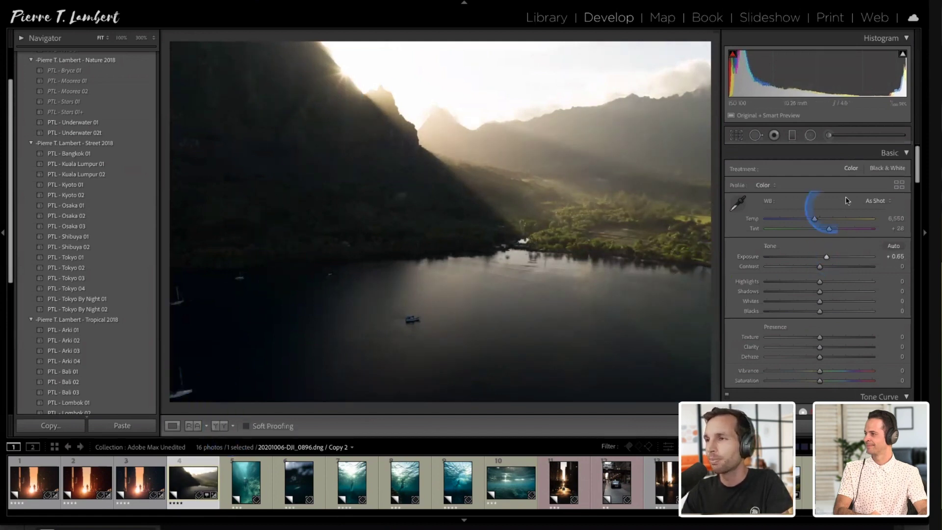
pyautogui.moveTo(820, 222); pyautogui.dragTo(818, 223)
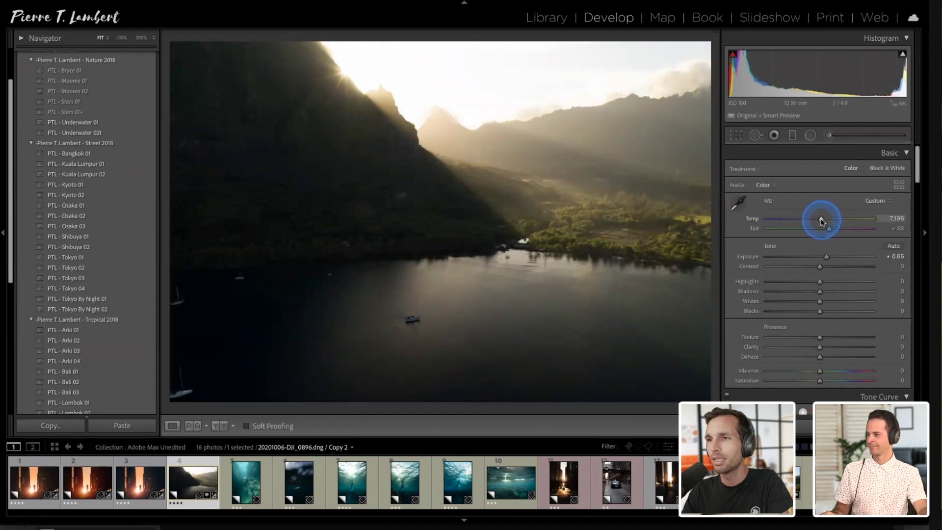
pyautogui.click(554, 245)
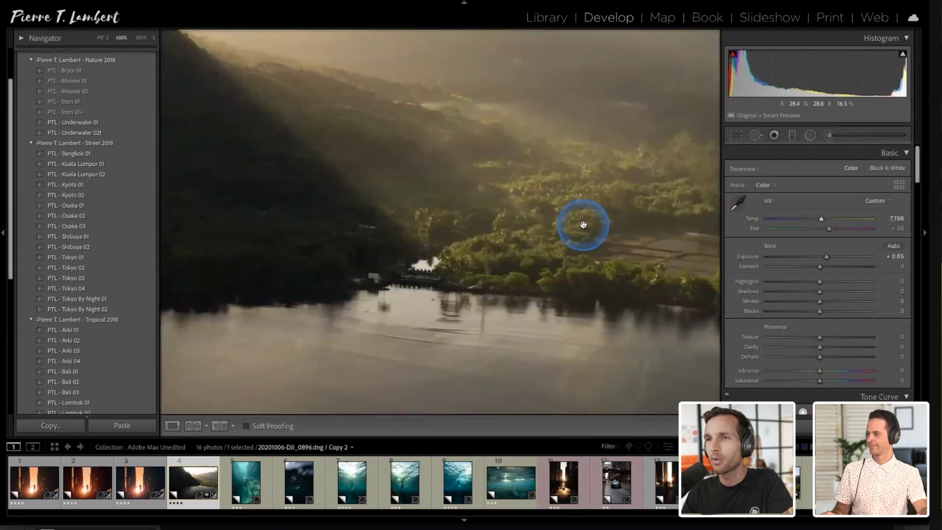
pyautogui.moveTo(584, 225); pyautogui.dragTo(601, 394)
pyautogui.moveTo(484, 218); pyautogui.dragTo(415, 71)
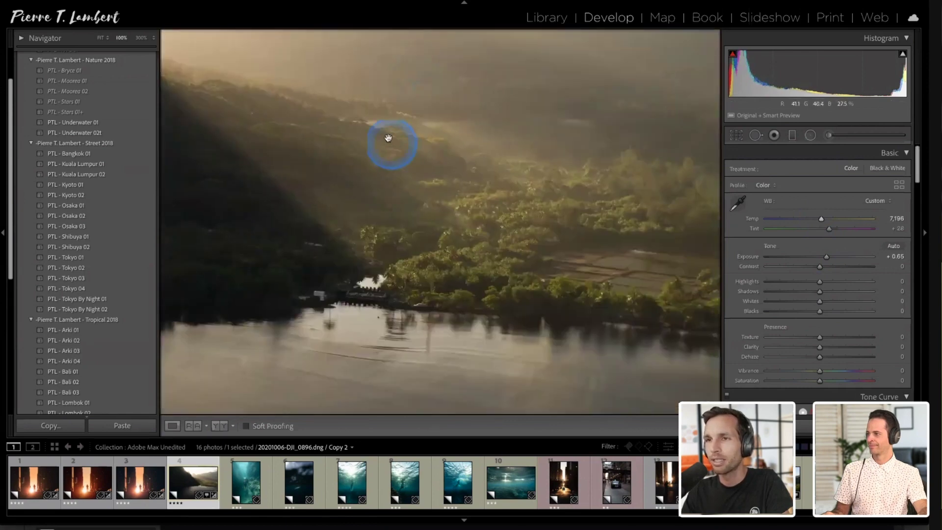
pyautogui.moveTo(405, 146); pyautogui.dragTo(634, 250)
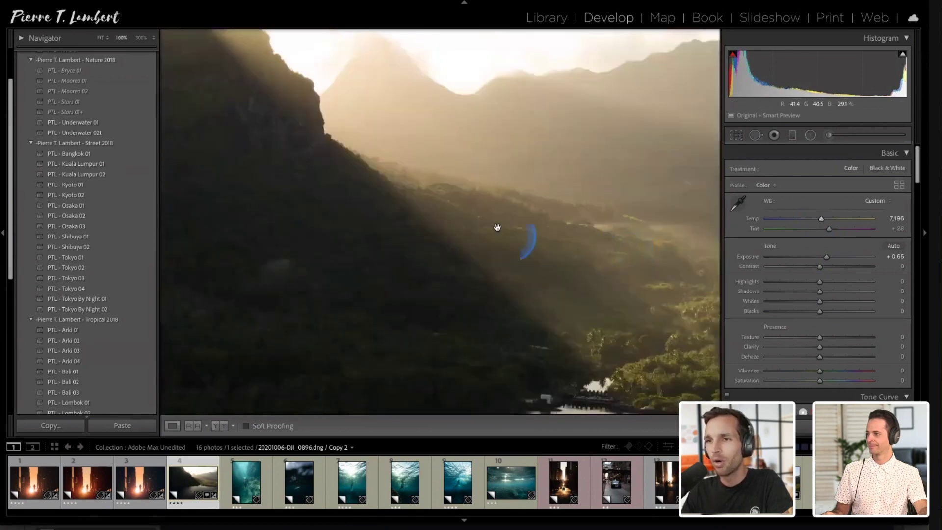
pyautogui.click(534, 220)
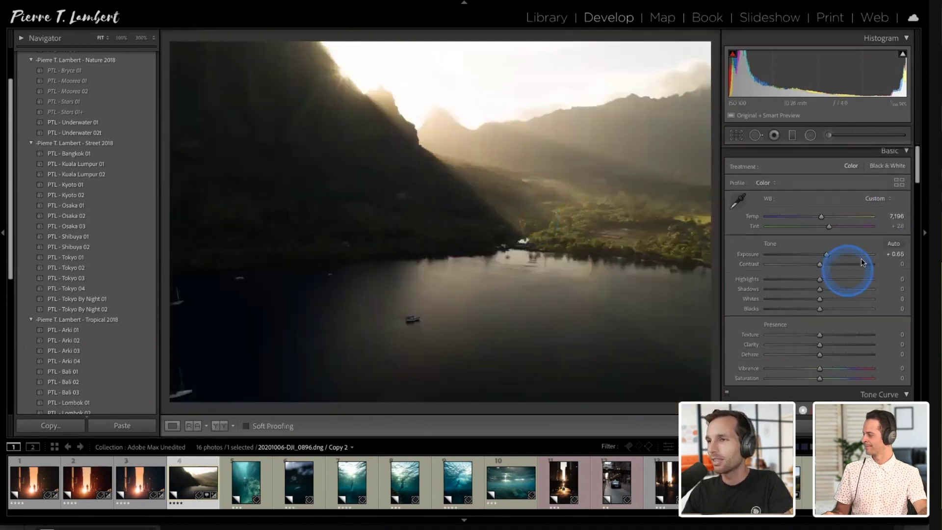
# Shape the point tone curve with lowered shadows, a midtone point at about 129/128 and a highlight point at about 198/197
pyautogui.scroll(-5, 863, 262)
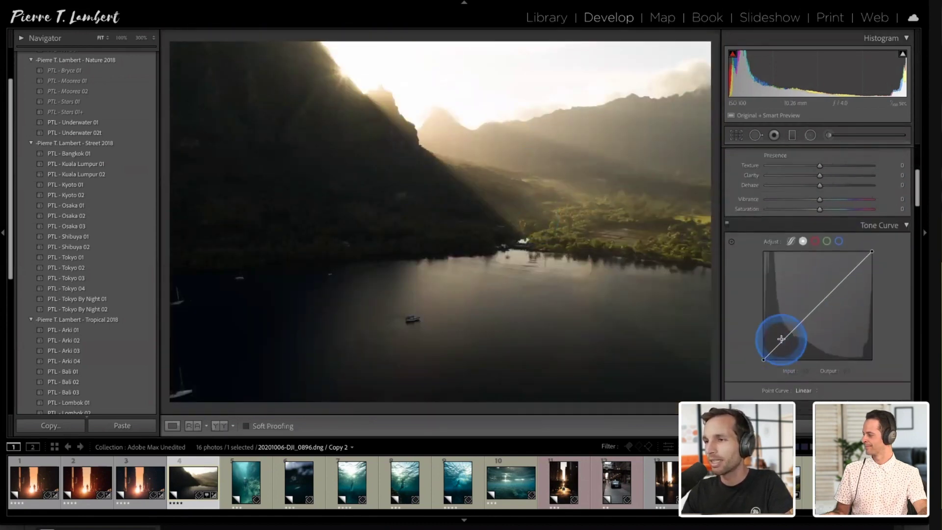
pyautogui.moveTo(786, 335); pyautogui.dragTo(789, 345)
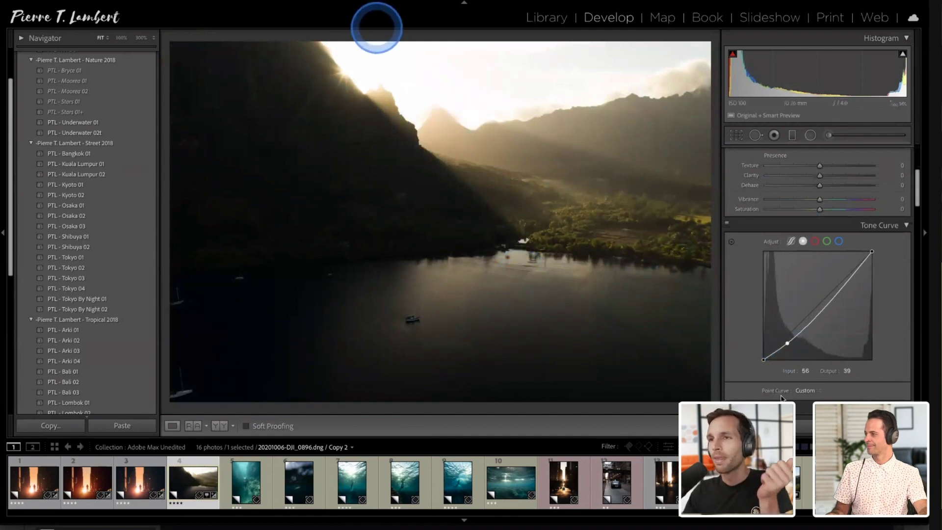
pyautogui.moveTo(844, 281); pyautogui.dragTo(845, 277)
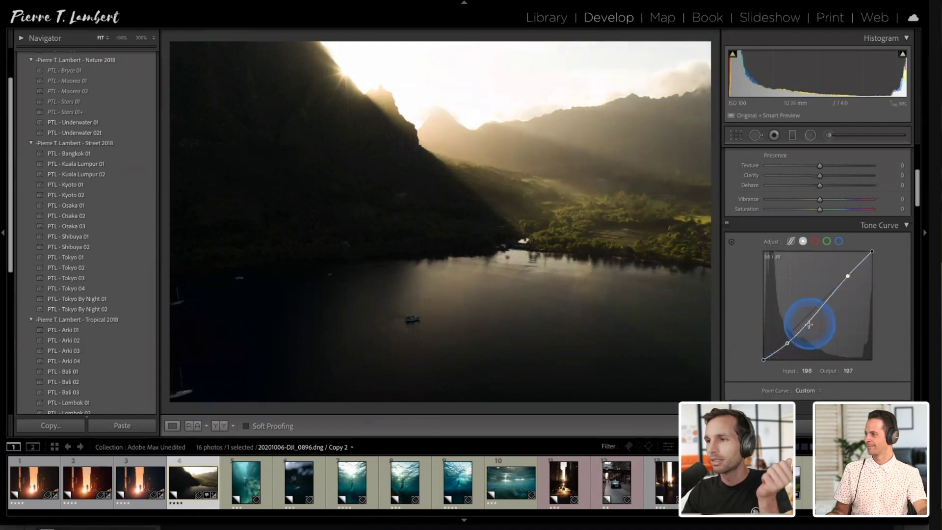
pyautogui.moveTo(816, 313); pyautogui.dragTo(818, 307)
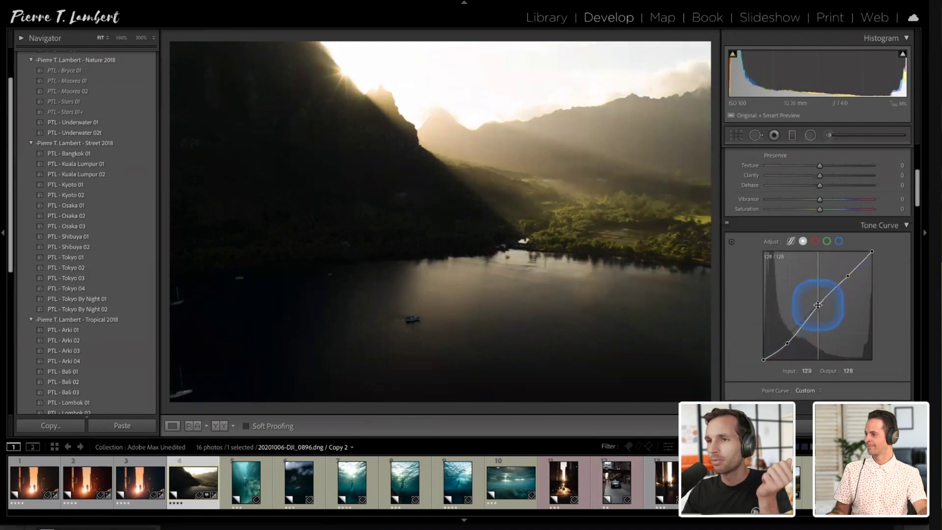
pyautogui.moveTo(786, 343); pyautogui.dragTo(783, 352)
# Set the bay photo's highlights to -28 and its shadows to +16
pyautogui.scroll(5, 783, 341)
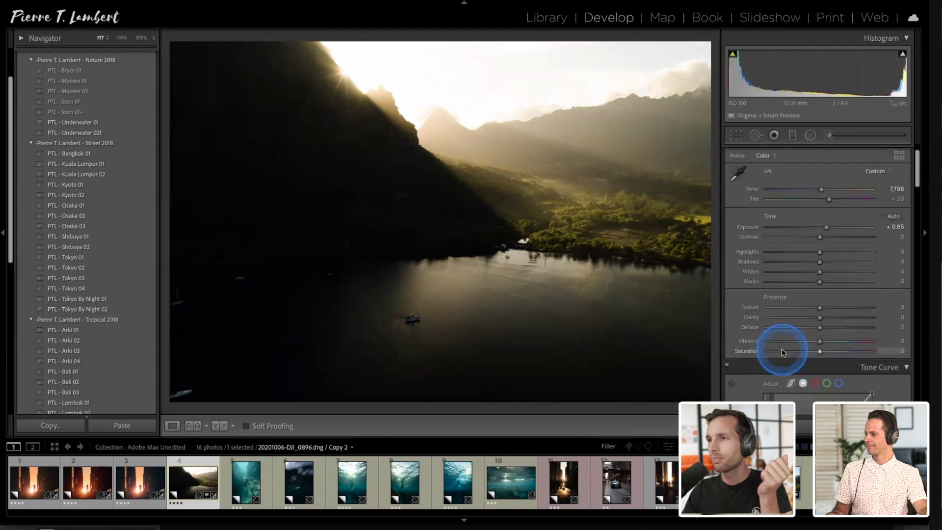
pyautogui.moveTo(823, 260)
pyautogui.mouseDown()
pyautogui.moveTo(768, 260)
pyautogui.moveTo(883, 265)
pyautogui.moveTo(744, 264)
pyautogui.moveTo(832, 260)
pyautogui.moveTo(795, 253)
pyautogui.moveTo(837, 261)
pyautogui.moveTo(742, 251)
pyautogui.moveTo(826, 248)
pyautogui.moveTo(807, 256)
pyautogui.moveTo(826, 273)
pyautogui.mouseUp()
pyautogui.click(818, 269)
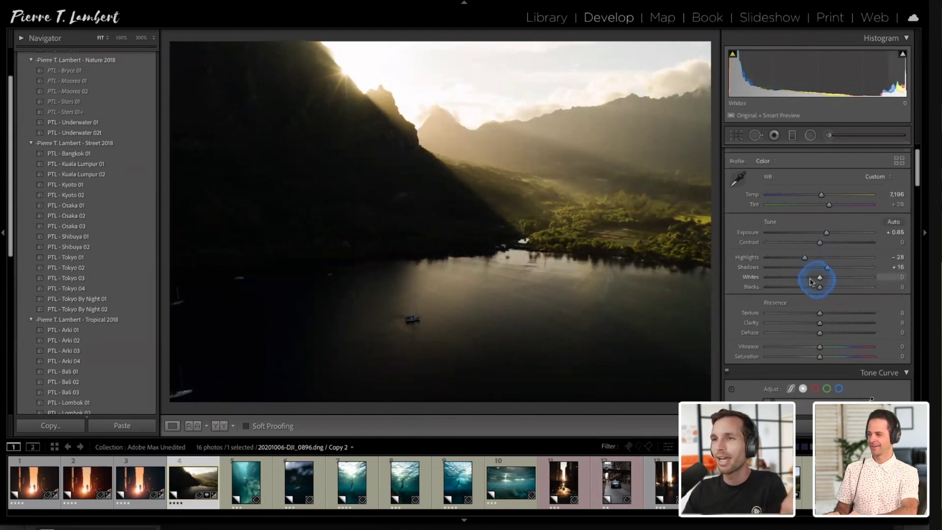
# Set the bay photo's whites to -9 and its blacks to +15, comparing the result with the unedited version
pyautogui.moveTo(789, 285); pyautogui.dragTo(810, 277)
pyautogui.click(820, 288)
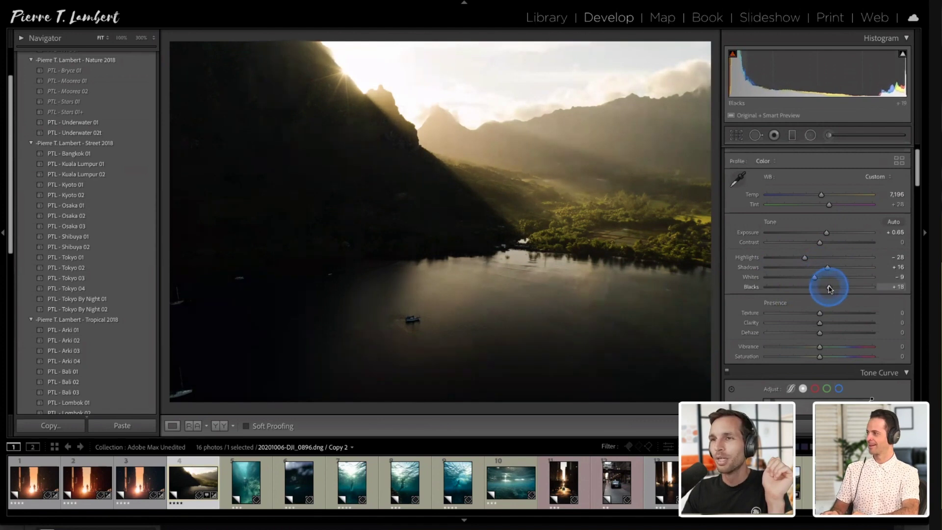
pyautogui.moveTo(824, 290); pyautogui.dragTo(827, 290)
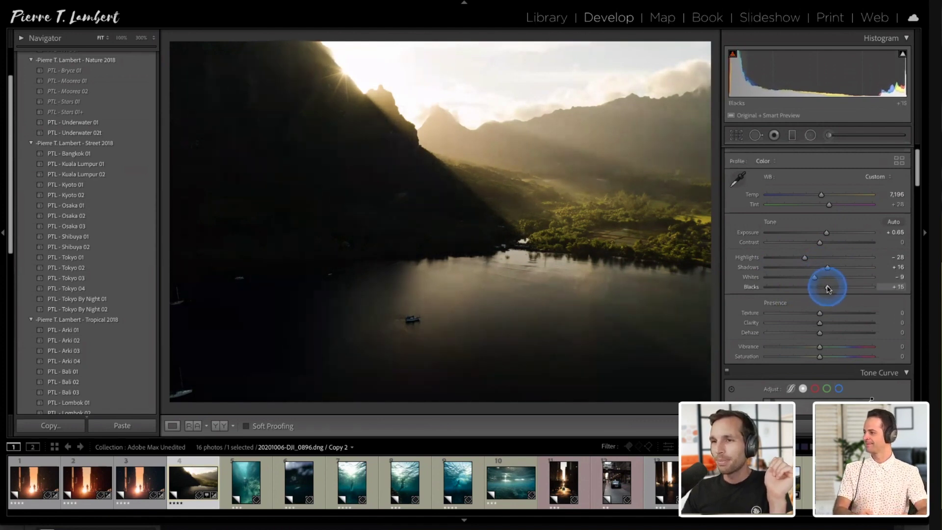
pyautogui.press('\\')
pyautogui.press('\\')
pyautogui.press('\\')
pyautogui.press('\\')
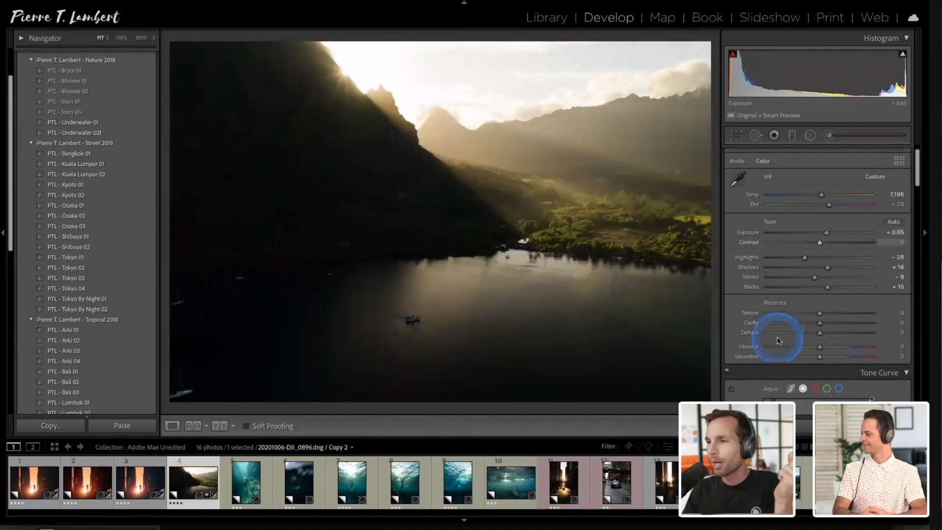
pyautogui.scroll(-10, 777, 341)
pyautogui.scroll(-10, 826, 365)
pyautogui.scroll(-8, 825, 364)
pyautogui.scroll(15, 826, 364)
pyautogui.scroll(3, 826, 368)
pyautogui.scroll(10, 826, 369)
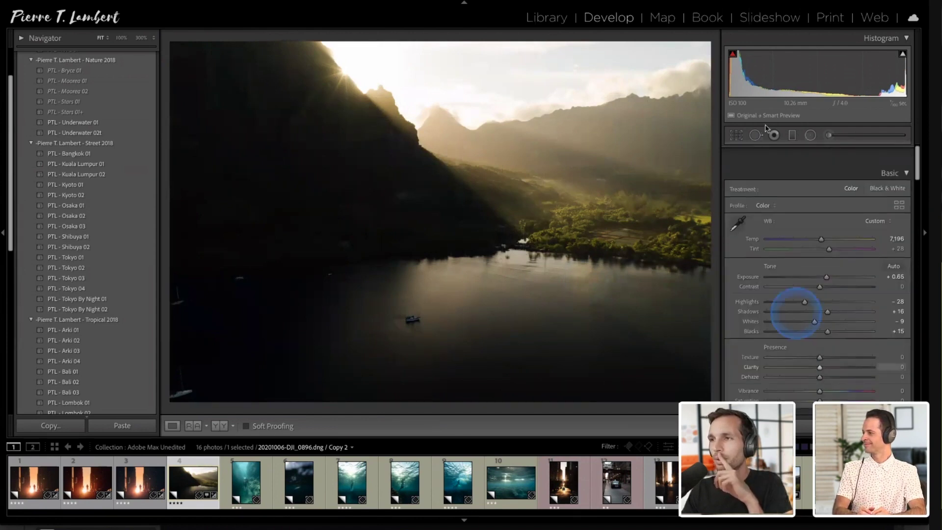
pyautogui.click(179, 302)
pyautogui.click(202, 302)
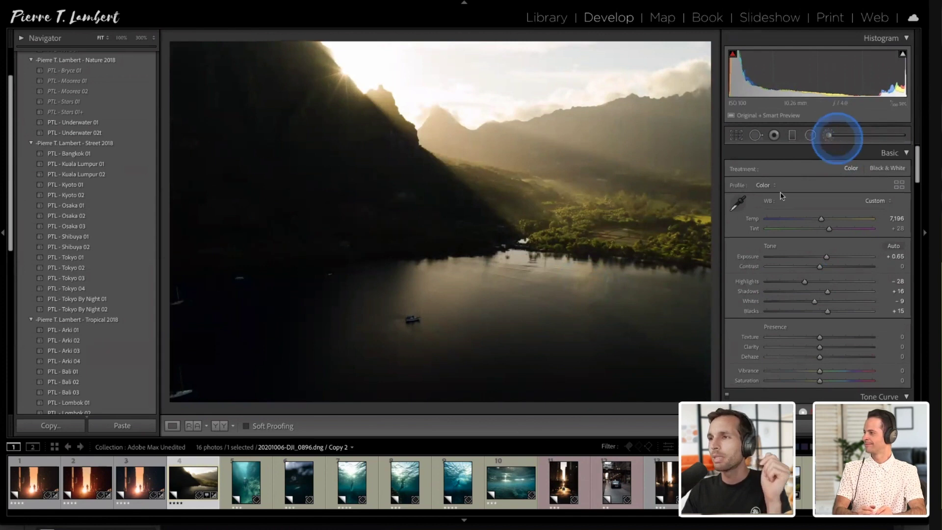
# Brush an adjustment mask over the dark mountain slope and the shadowed foreground water, with the mask overlay shown
pyautogui.click(829, 135)
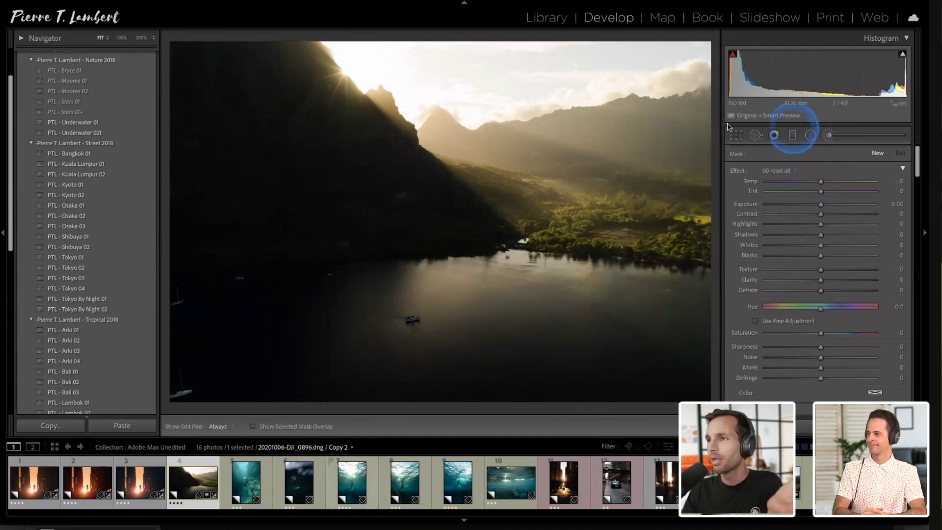
pyautogui.moveTo(268, 178)
pyautogui.mouseDown()
pyautogui.moveTo(236, 100)
pyautogui.moveTo(249, 96)
pyautogui.moveTo(314, 182)
pyautogui.moveTo(94, 173)
pyautogui.mouseUp()
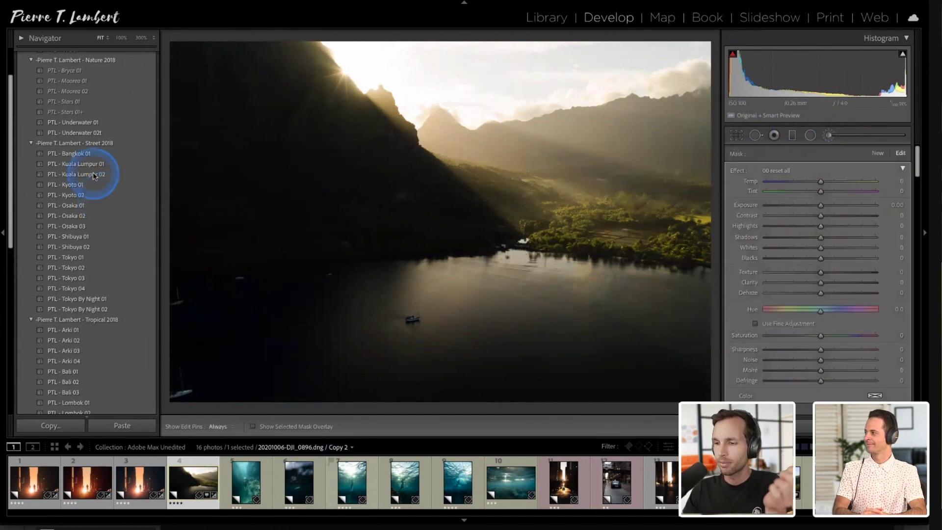
pyautogui.press('o')
pyautogui.moveTo(298, 220)
pyautogui.mouseDown()
pyautogui.moveTo(316, 189)
pyautogui.moveTo(382, 206)
pyautogui.moveTo(302, 197)
pyautogui.moveTo(119, 245)
pyautogui.moveTo(165, 328)
pyautogui.moveTo(180, 438)
pyautogui.moveTo(212, 455)
pyautogui.moveTo(396, 466)
pyautogui.moveTo(394, 452)
pyautogui.moveTo(415, 462)
pyautogui.moveTo(607, 434)
pyautogui.moveTo(592, 445)
pyautogui.moveTo(603, 430)
pyautogui.moveTo(240, 452)
pyautogui.moveTo(204, 409)
pyautogui.moveTo(257, 442)
pyautogui.moveTo(235, 372)
pyautogui.moveTo(284, 408)
pyautogui.mouseUp()
pyautogui.press('alt')
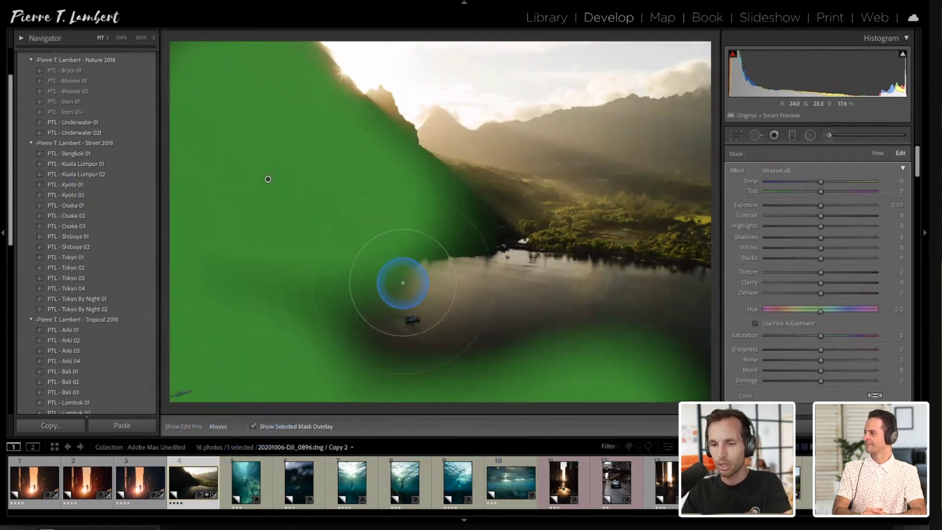
# Refine the brush mask by clearing the lit water, filling the foreground and extending it over the slope's tip at the shoreline
pyautogui.moveTo(404, 283)
pyautogui.mouseDown()
pyautogui.moveTo(414, 302)
pyautogui.moveTo(392, 302)
pyautogui.moveTo(453, 314)
pyautogui.moveTo(398, 314)
pyautogui.moveTo(501, 305)
pyautogui.moveTo(519, 290)
pyautogui.mouseUp()
pyautogui.press('h')
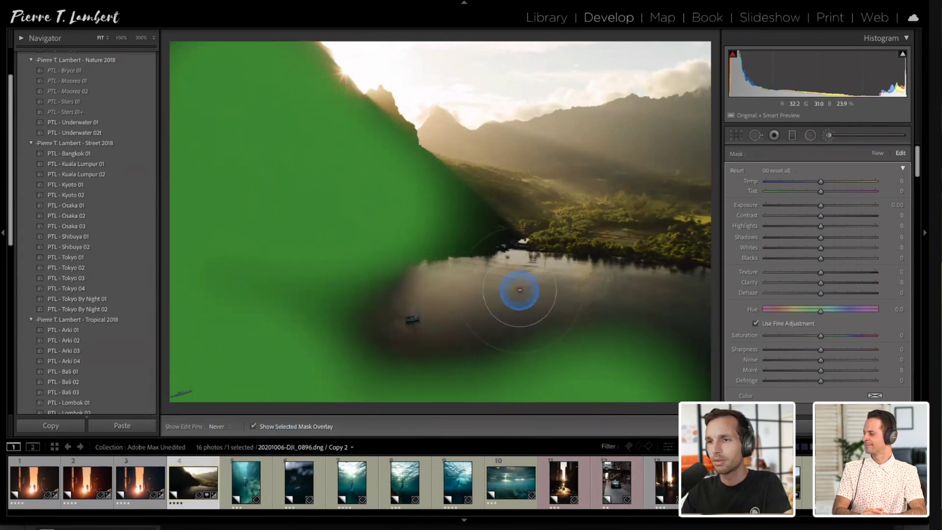
pyautogui.press('h')
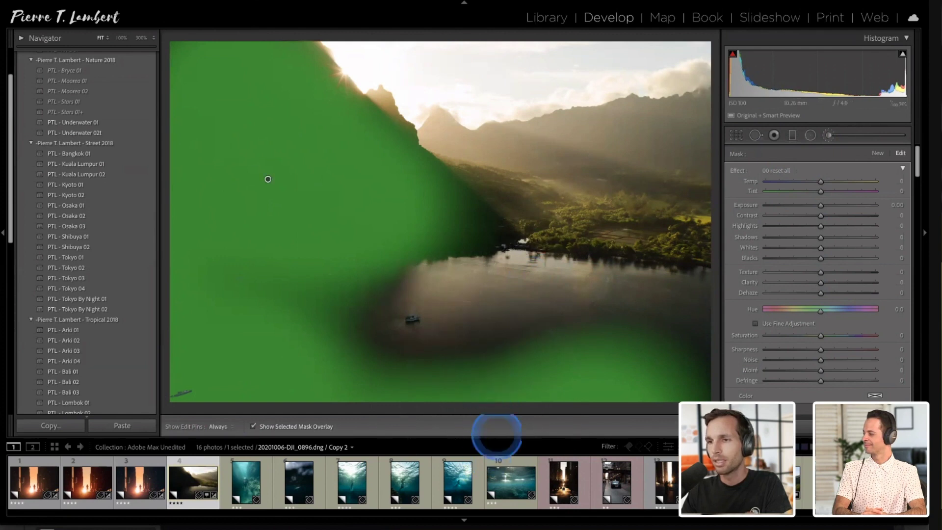
pyautogui.moveTo(523, 406)
pyautogui.mouseDown()
pyautogui.moveTo(608, 399)
pyautogui.moveTo(317, 454)
pyautogui.moveTo(346, 425)
pyautogui.mouseUp()
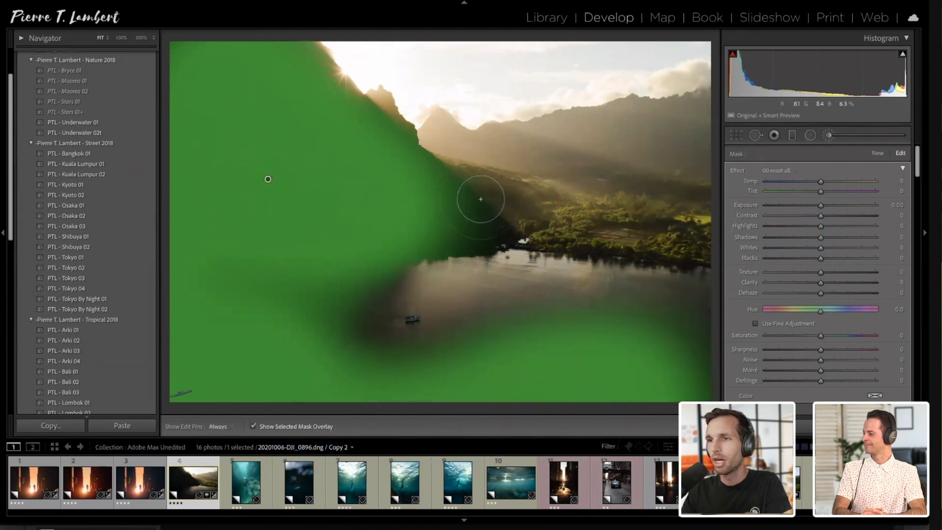
pyautogui.moveTo(448, 211); pyautogui.dragTo(479, 220)
pyautogui.press('h')
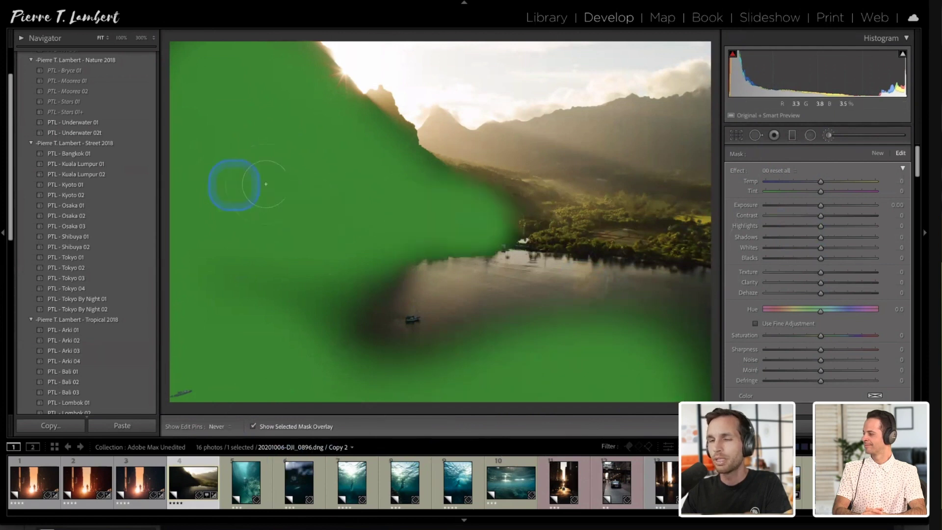
# Set the masked area's exposure to -0.54 and shadows to -27, comparing the photo with the brush adjustment off and on
pyautogui.press('o')
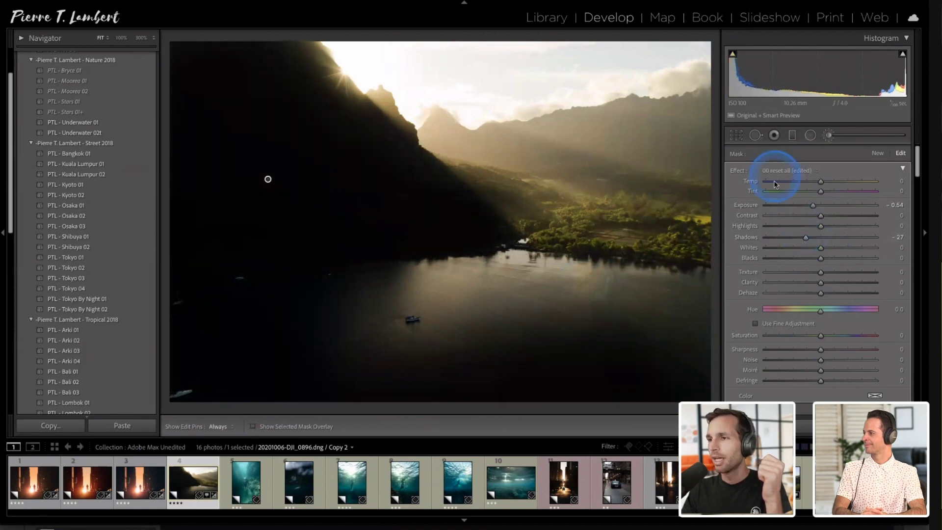
pyautogui.scroll(-5, 746, 336)
pyautogui.click(732, 351)
pyautogui.click(732, 351)
pyautogui.click(732, 350)
pyautogui.click(732, 350)
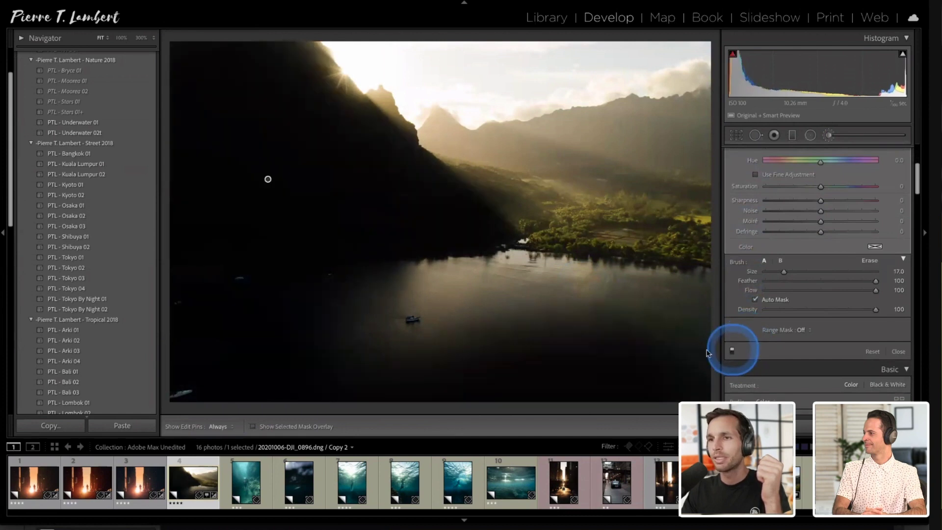
pyautogui.click(732, 351)
pyautogui.click(732, 351)
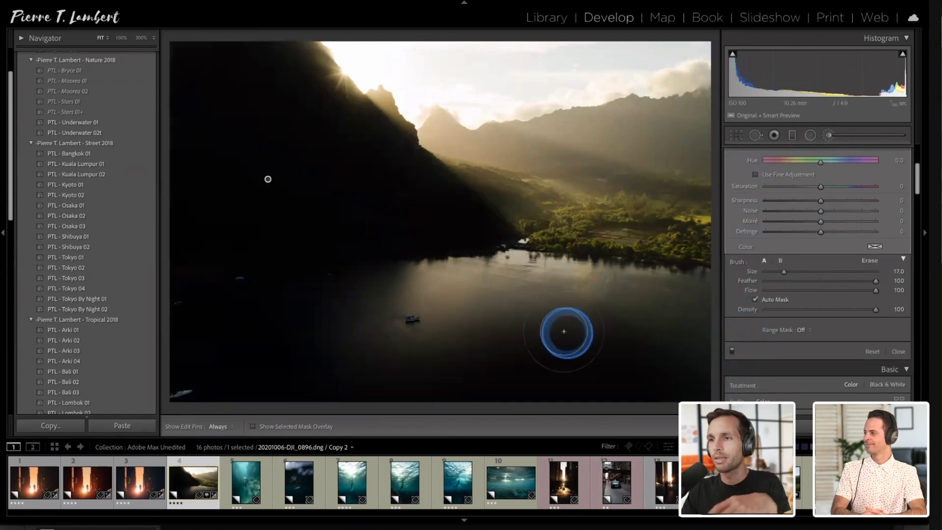
# Touch up the brush mask over the open water and check its coverage with the mask overlay
pyautogui.press('h')
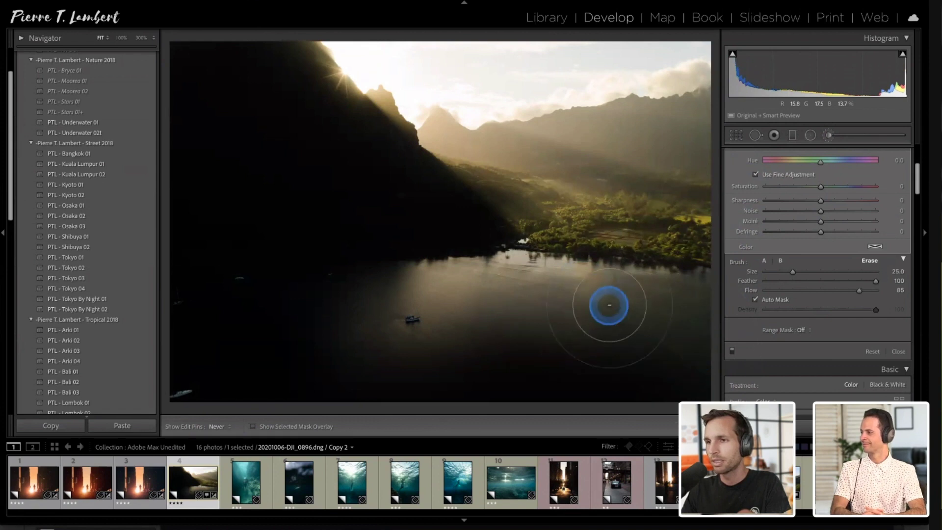
pyautogui.press('h')
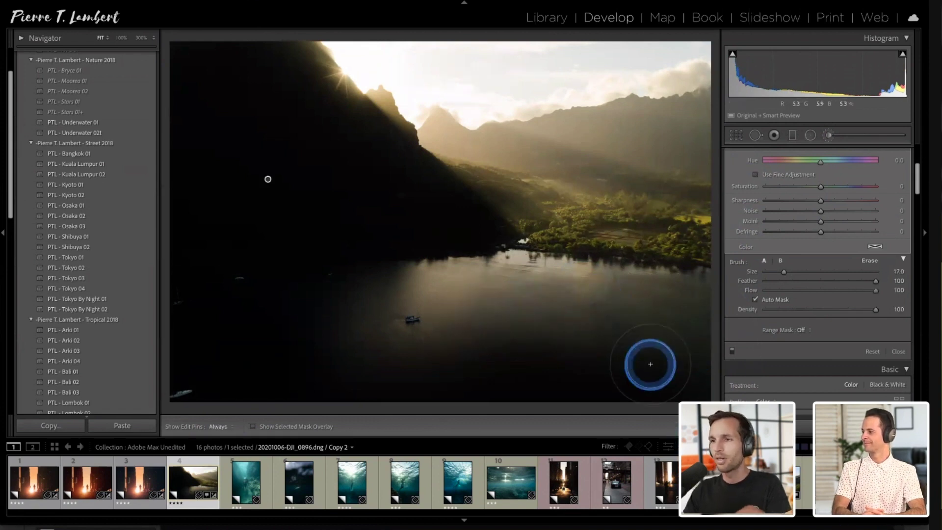
pyautogui.press('o')
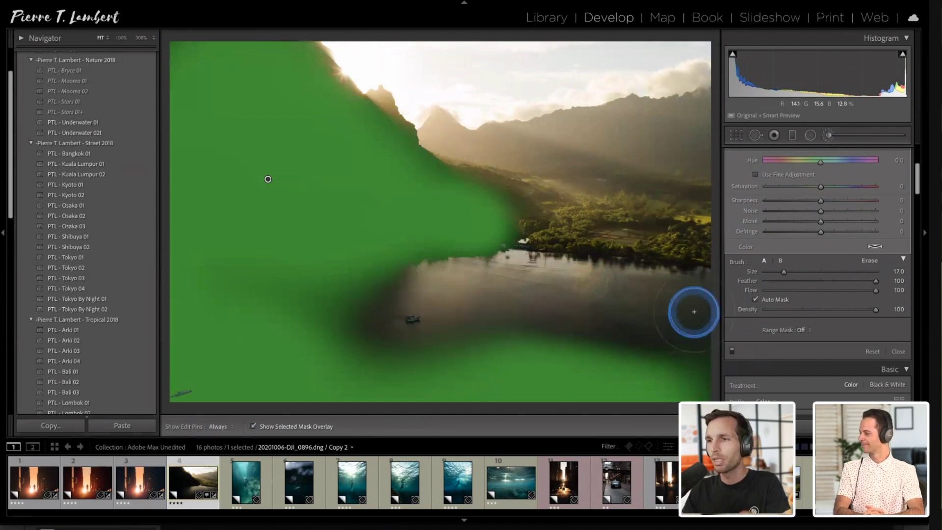
pyautogui.press('o')
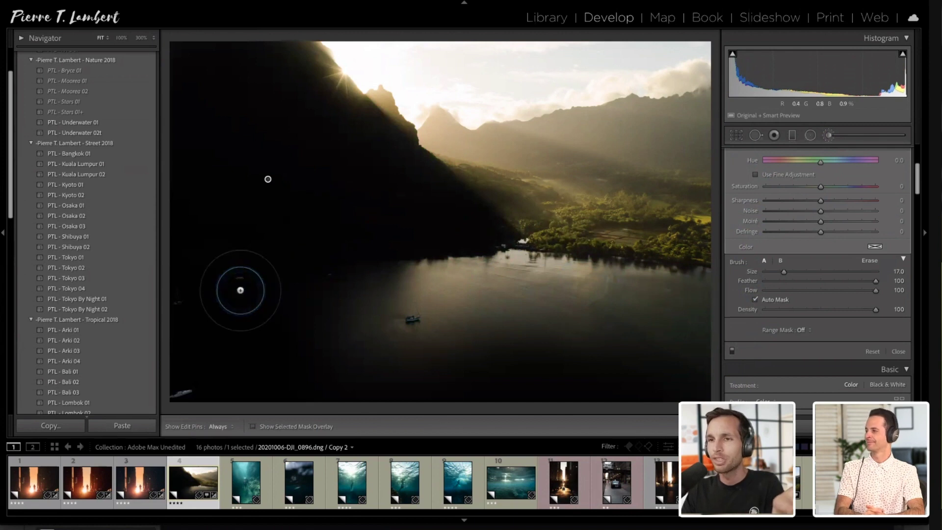
# Heal away the three small boats in the dark water beside the slope at size 76, feather 70 and opacity 100
pyautogui.press('k')
pyautogui.click(177, 290)
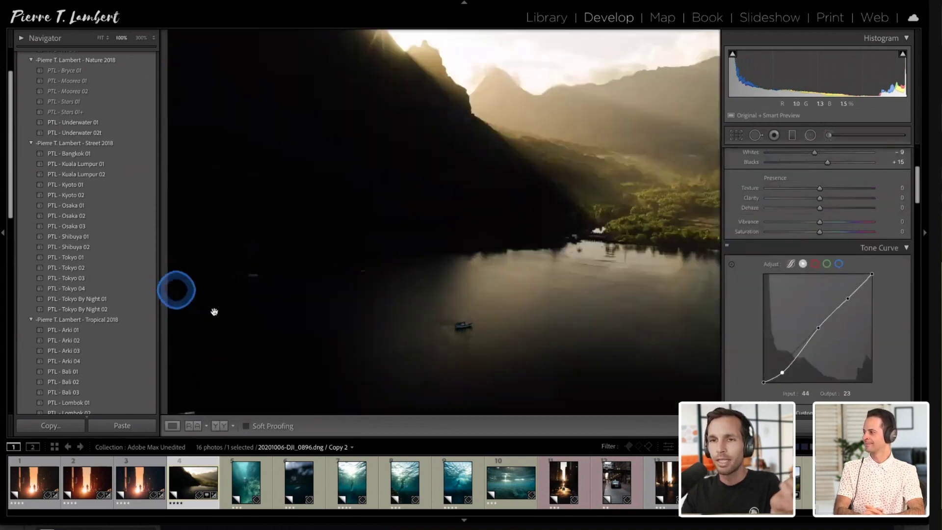
pyautogui.click(754, 136)
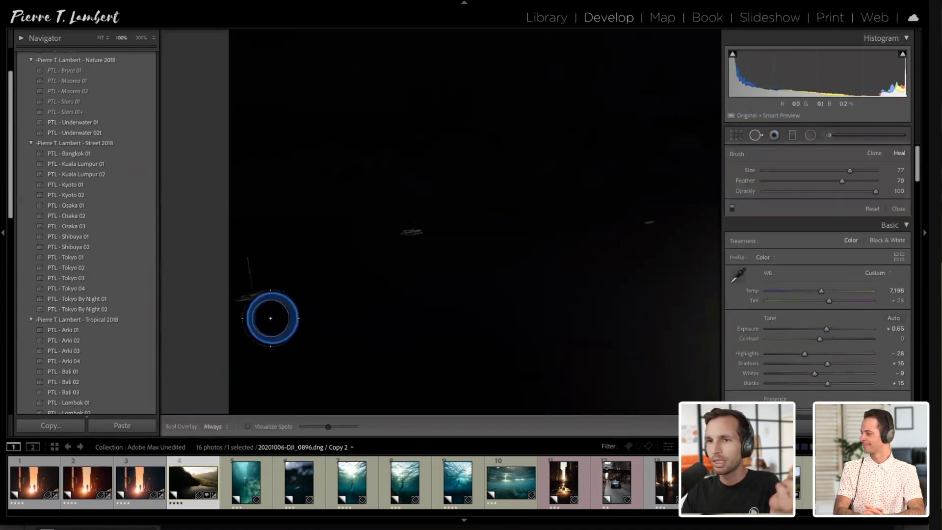
pyautogui.click(252, 297)
pyautogui.moveTo(242, 277); pyautogui.dragTo(279, 298)
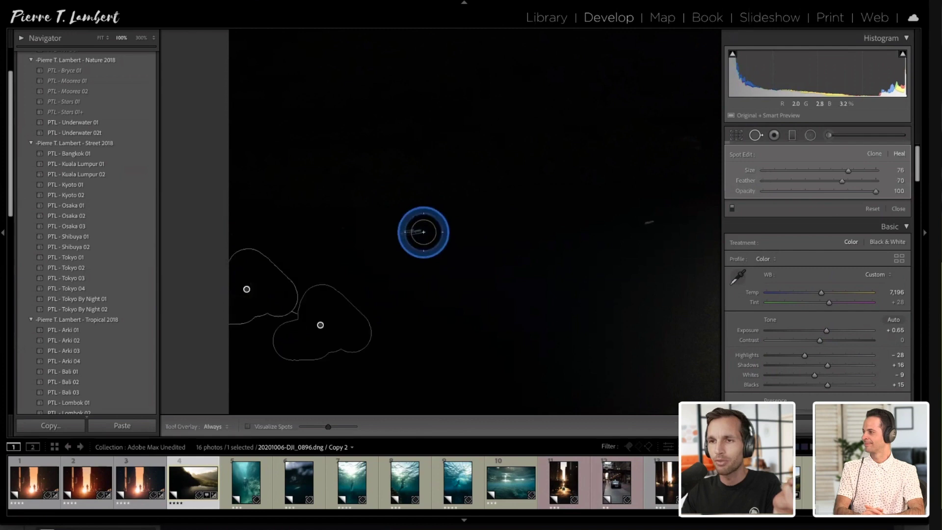
pyautogui.click(406, 226)
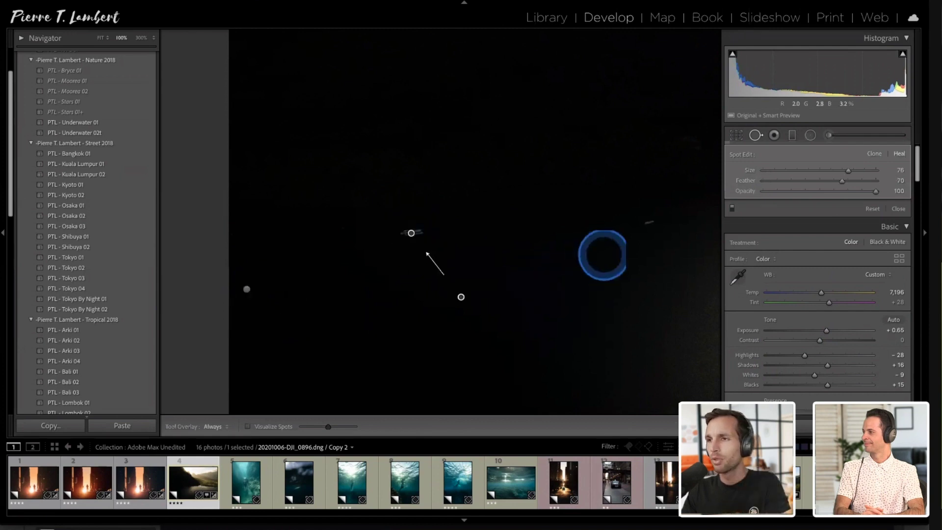
pyautogui.click(650, 224)
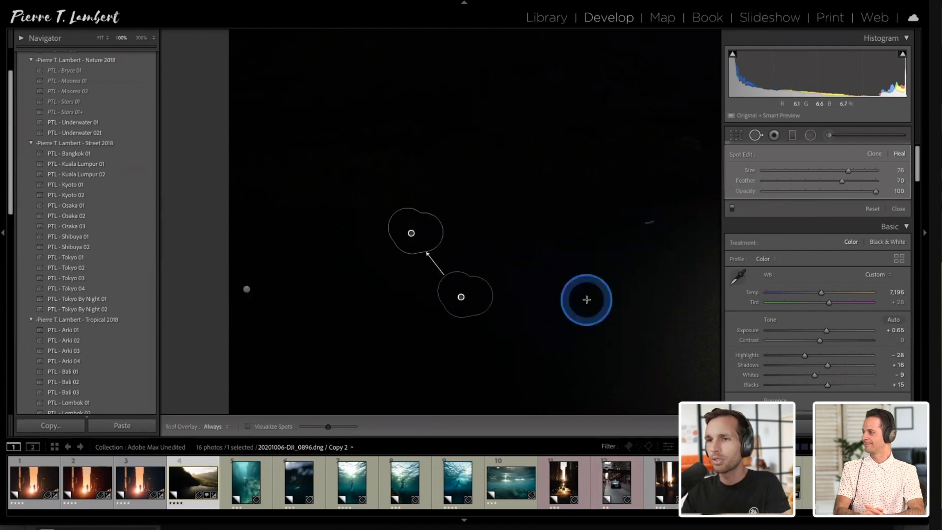
# Heal away the ship in the photo's lower-left corner and move its sample source to clean dark water nearby
pyautogui.moveTo(530, 328); pyautogui.dragTo(545, 73)
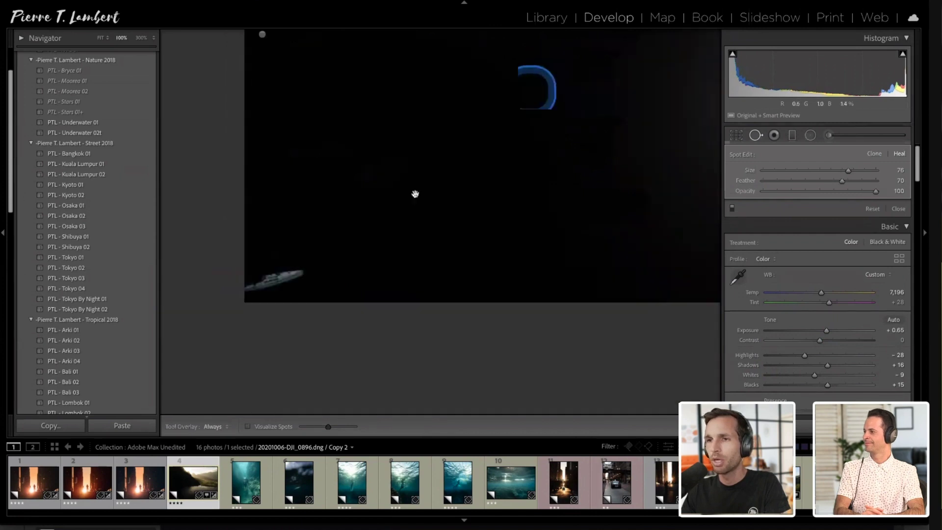
pyautogui.moveTo(297, 265)
pyautogui.mouseDown()
pyautogui.moveTo(265, 285)
pyautogui.moveTo(281, 301)
pyautogui.moveTo(251, 288)
pyautogui.mouseUp()
pyautogui.moveTo(400, 183); pyautogui.dragTo(402, 219)
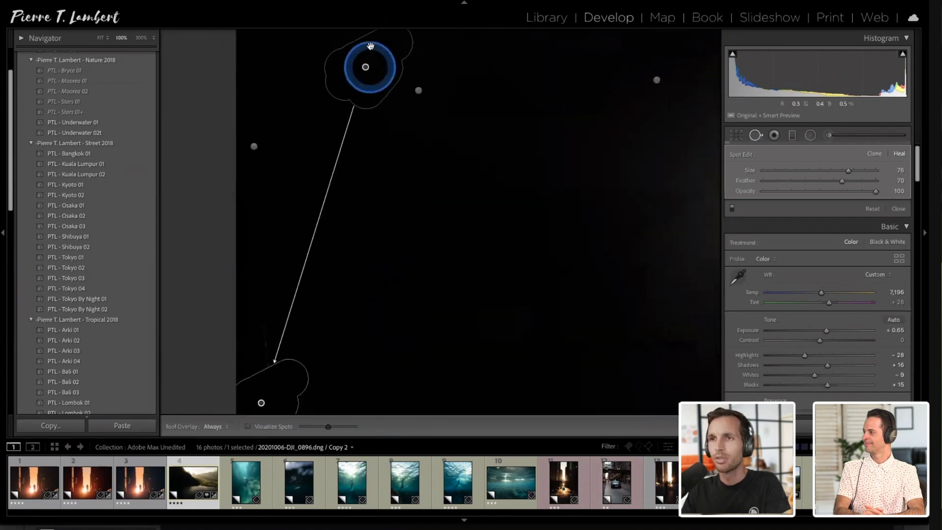
pyautogui.moveTo(366, 66); pyautogui.dragTo(421, 302)
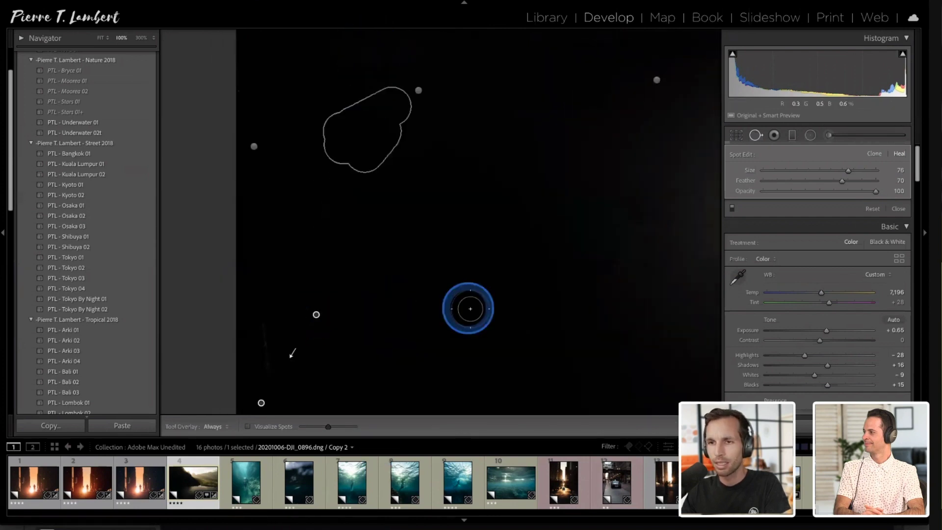
# Heal the thin streak left above the removed ship, replacing the first spot with a longer stroke sampled from the water beside it
pyautogui.click(259, 332)
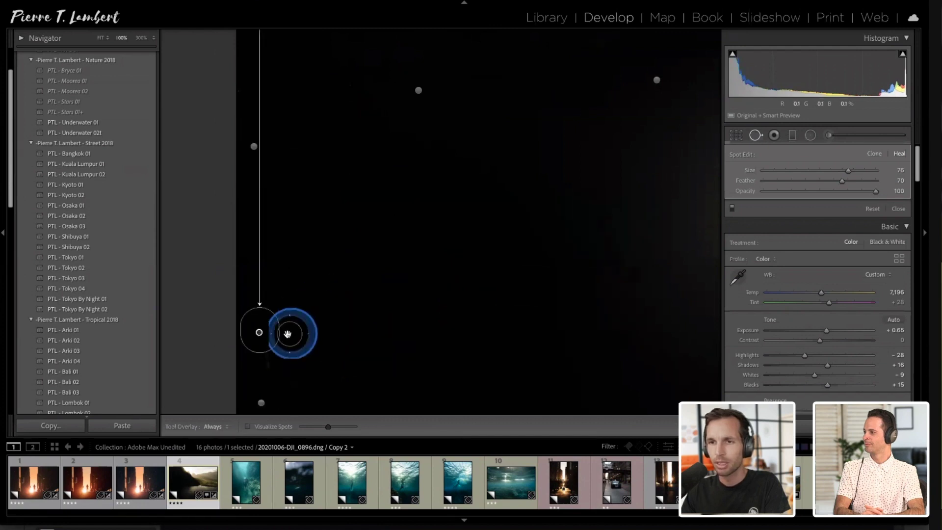
pyautogui.press('Delete')
pyautogui.moveTo(263, 319); pyautogui.dragTo(265, 369)
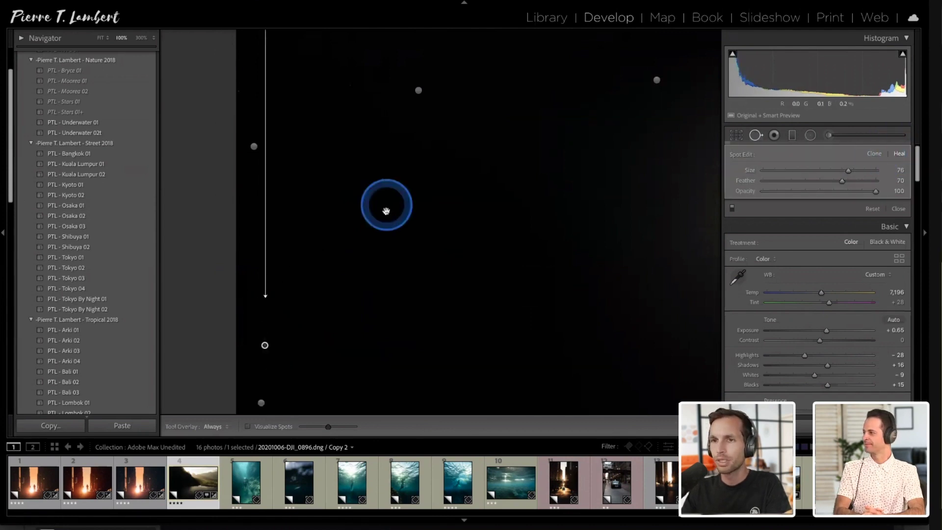
pyautogui.scroll(6, 385, 204)
pyautogui.press('z')
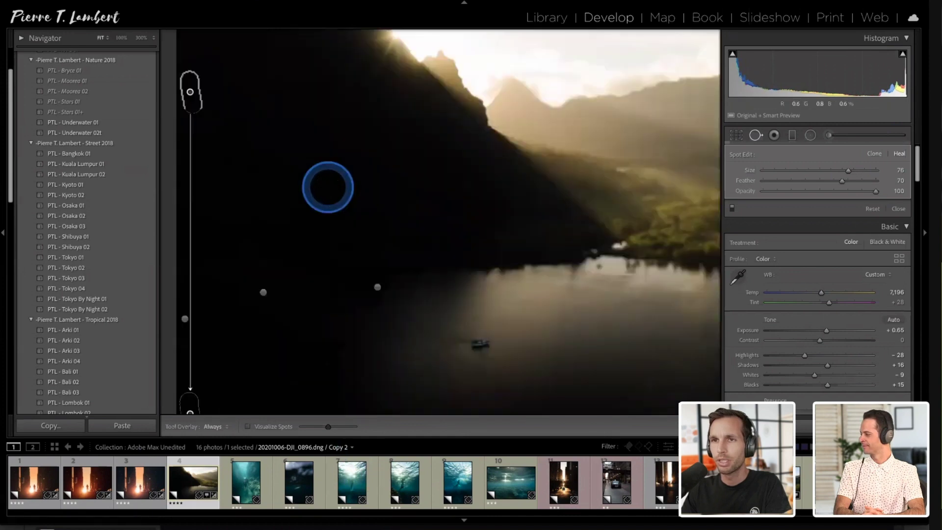
pyautogui.moveTo(180, 120)
pyautogui.mouseDown()
pyautogui.moveTo(227, 298)
pyautogui.moveTo(201, 370)
pyautogui.mouseUp()
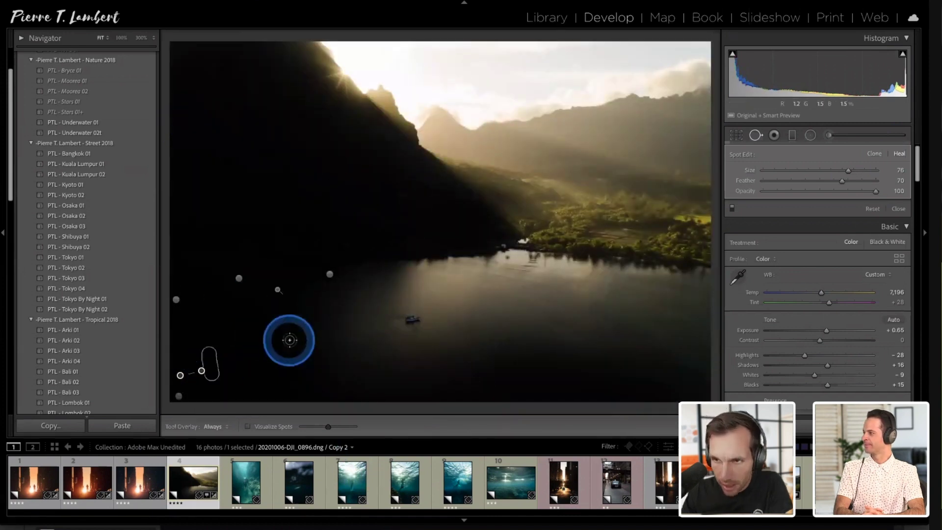
pyautogui.press('z')
pyautogui.click(325, 299)
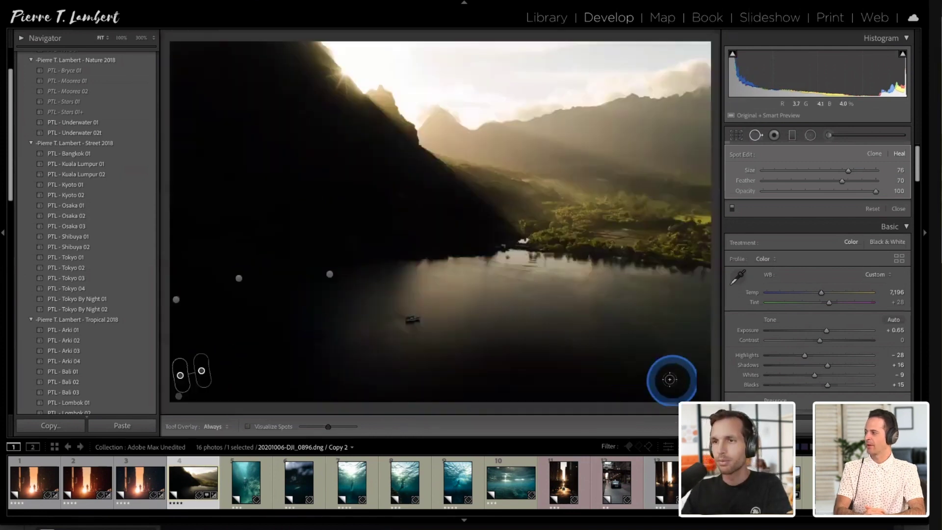
pyautogui.click(697, 426)
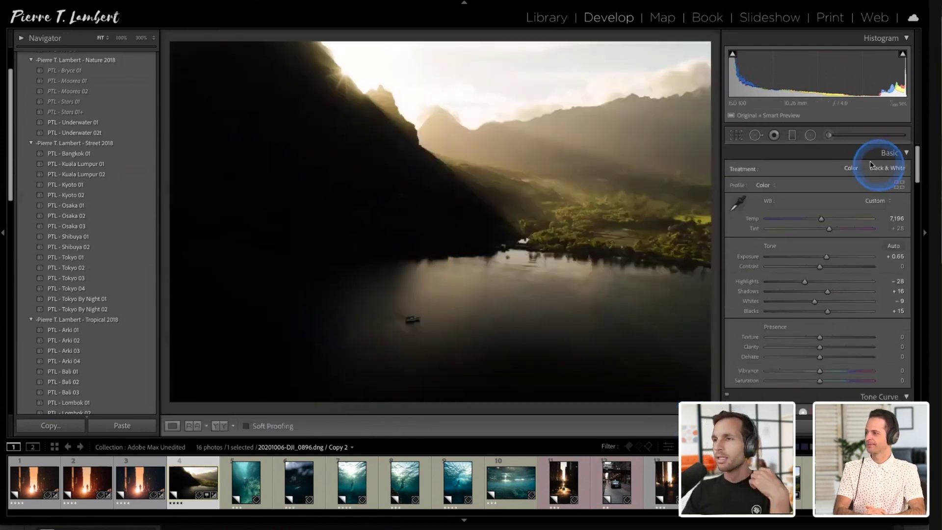
# Compare the bay photo with the spot removal off and on
pyautogui.click(755, 134)
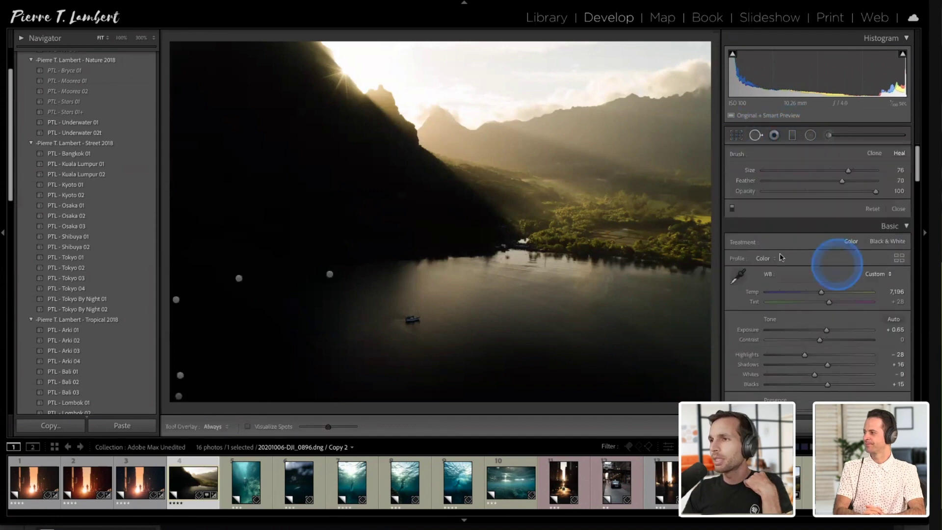
pyautogui.click(733, 210)
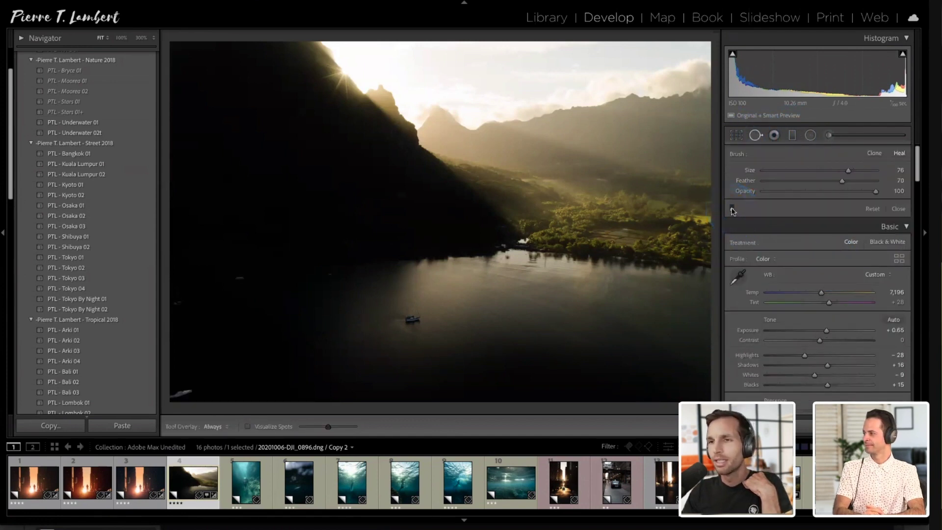
pyautogui.click(733, 210)
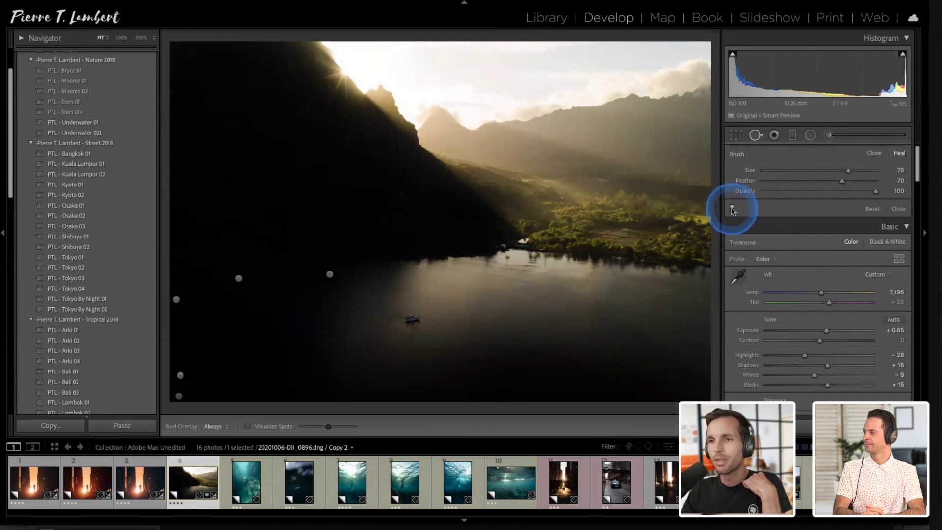
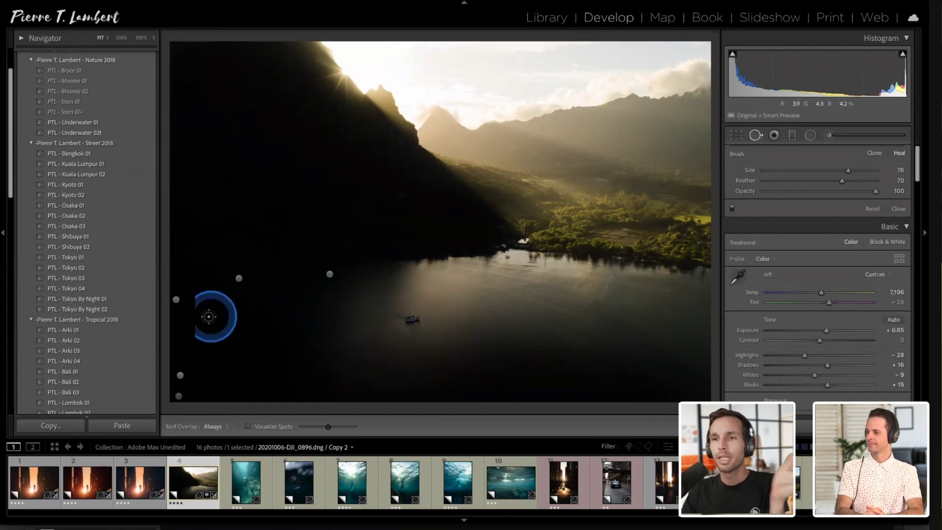
# Recheck the bay photo without and with the healed spots, and close the spot removal tool
pyautogui.click(732, 208)
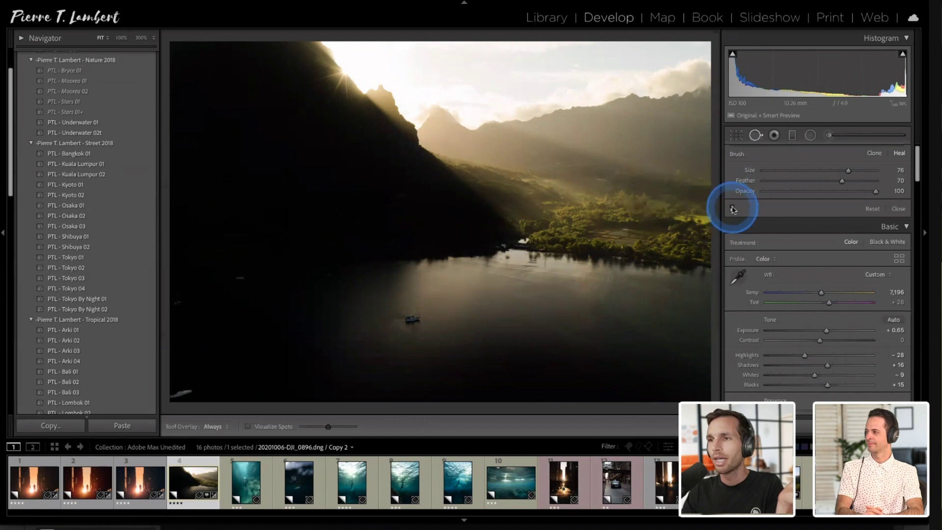
pyautogui.click(732, 208)
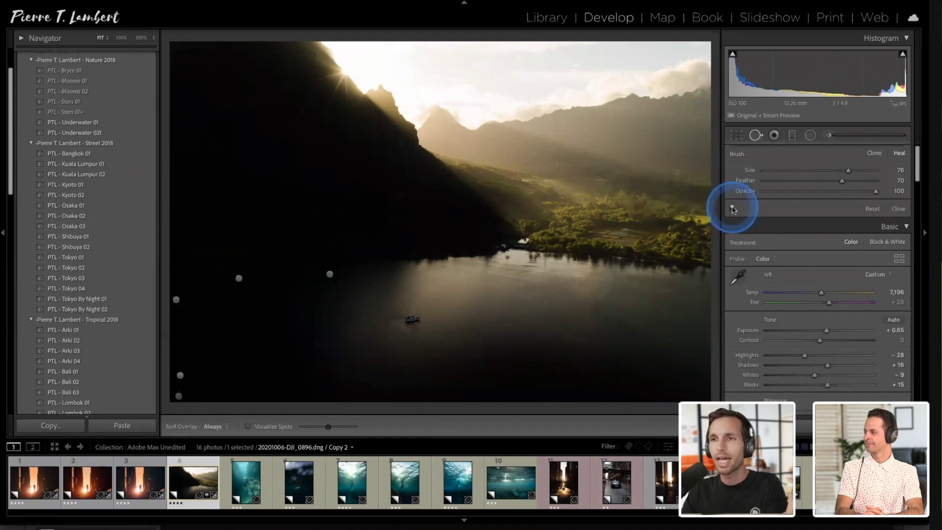
pyautogui.click(696, 424)
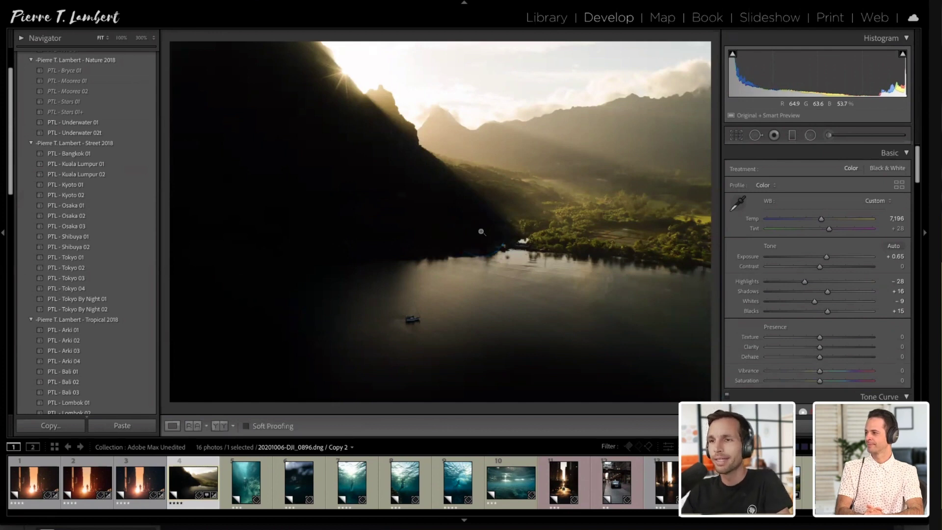
pyautogui.scroll(-5, 790, 285)
pyautogui.scroll(-1, 795, 291)
pyautogui.scroll(-1, 796, 291)
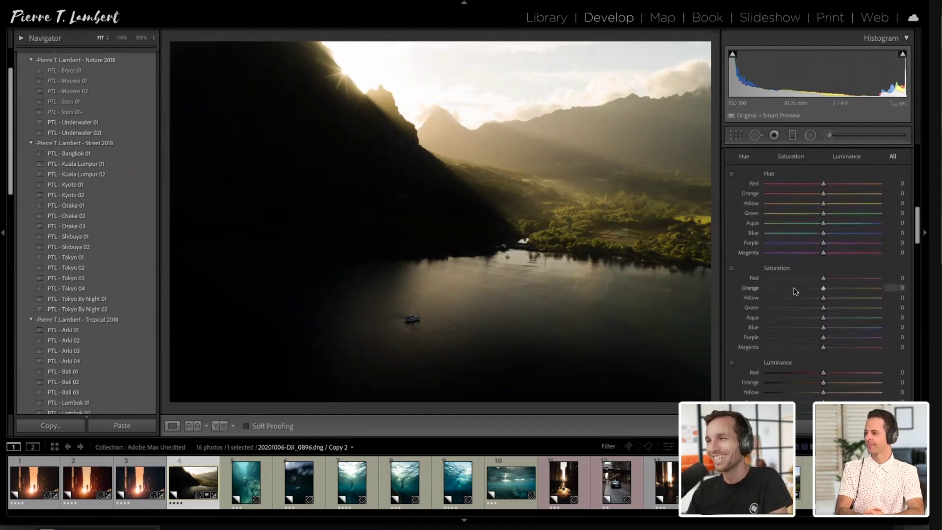
pyautogui.scroll(1, 795, 290)
pyautogui.scroll(2, 810, 198)
pyautogui.scroll(-1, 811, 198)
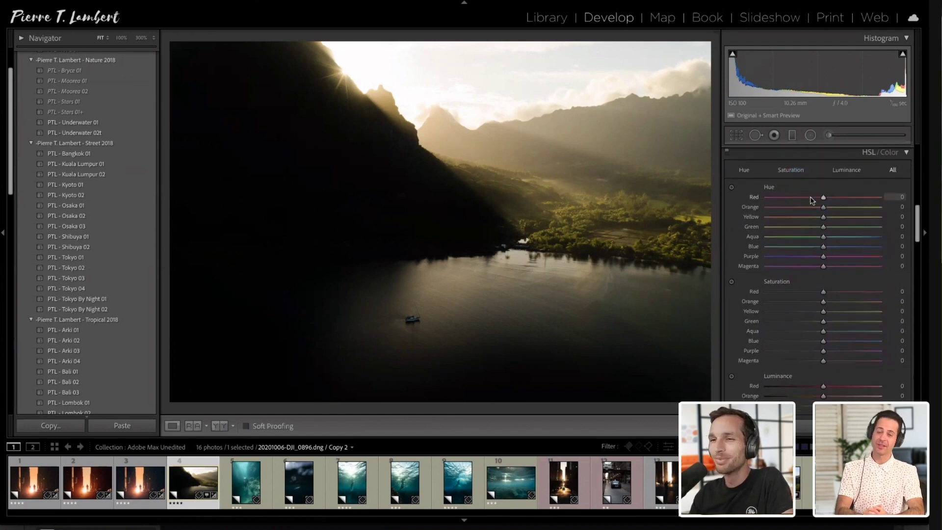
# Draw a large tilted radial filter over the lit water around the remaining boat and centre it on the bright reflection
pyautogui.click(810, 135)
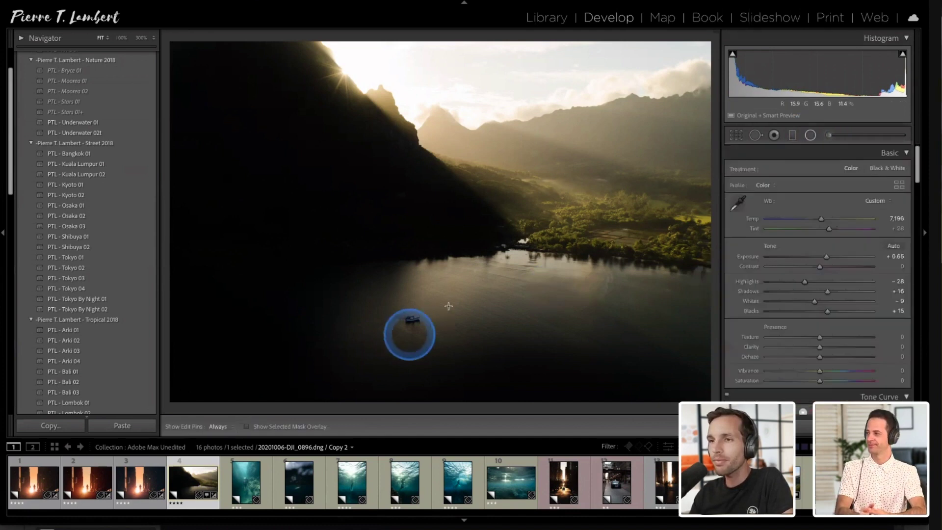
pyautogui.moveTo(426, 314); pyautogui.dragTo(528, 201)
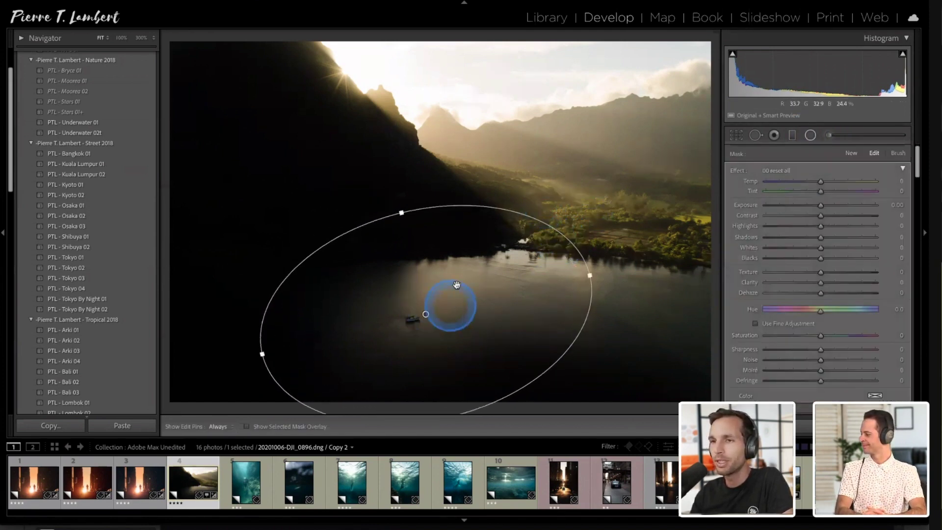
pyautogui.moveTo(425, 311); pyautogui.dragTo(458, 287)
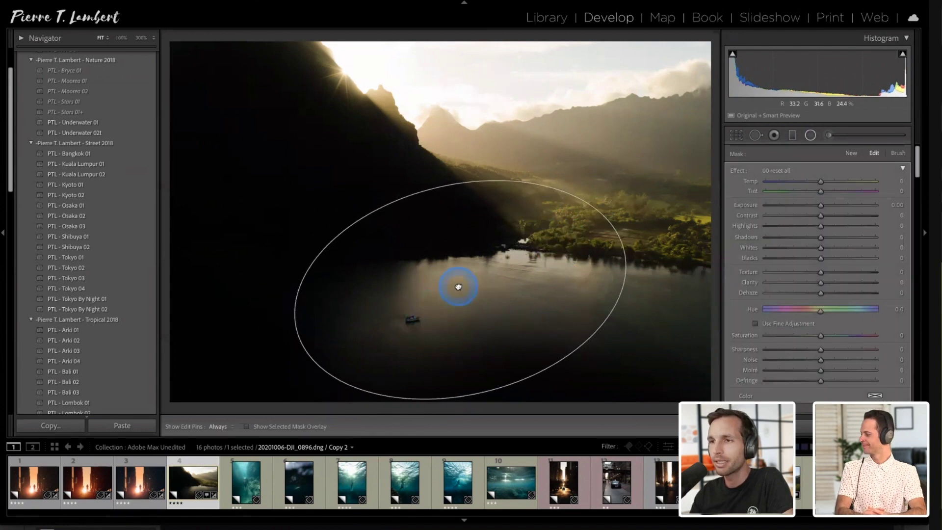
# Set the radial filter's highlights to 26, exposure to 0.10 and clarity to 12, shift it slightly lower, and finish it
pyautogui.moveTo(822, 228)
pyautogui.mouseDown()
pyautogui.moveTo(845, 228)
pyautogui.moveTo(836, 226)
pyautogui.mouseUp()
pyautogui.click(819, 205)
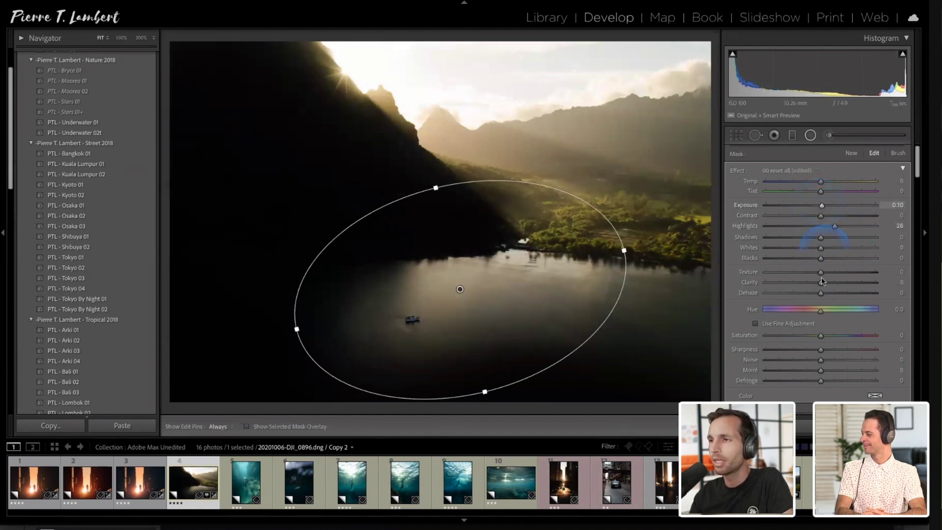
pyautogui.moveTo(818, 289)
pyautogui.mouseDown()
pyautogui.moveTo(876, 282)
pyautogui.moveTo(827, 286)
pyautogui.mouseUp()
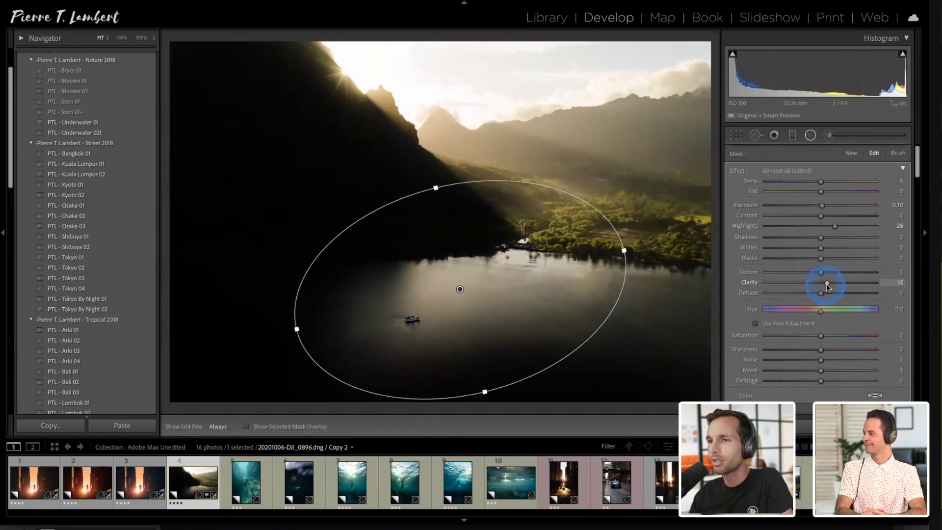
pyautogui.moveTo(457, 282)
pyautogui.mouseDown()
pyautogui.moveTo(440, 294)
pyautogui.moveTo(452, 297)
pyautogui.mouseUp()
pyautogui.press('Return')
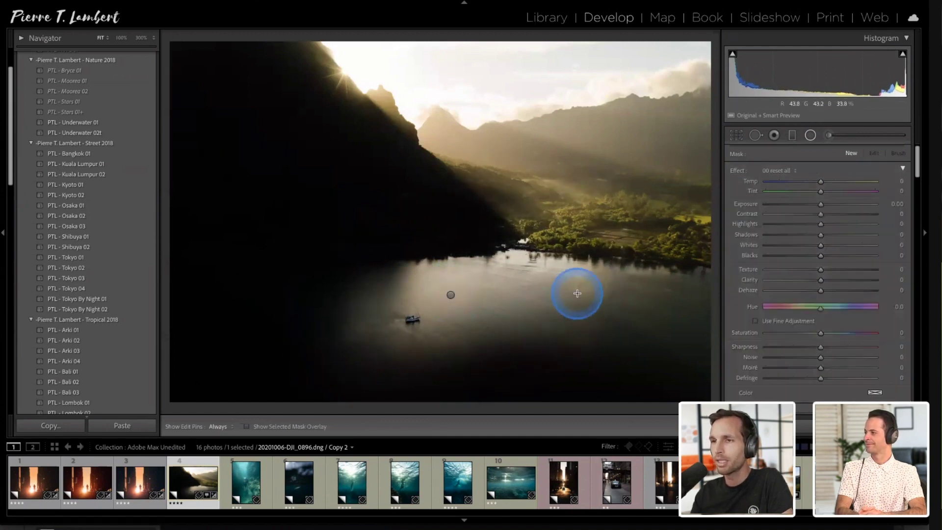
pyautogui.hotkey('shift', 'm')
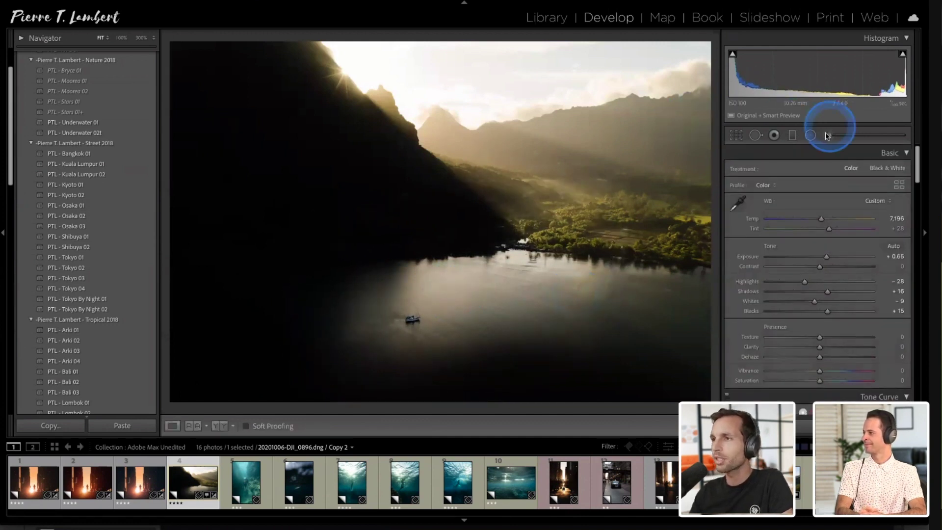
# Add a diagonal graduated filter over the sunlit valley and align its centre line with the edge of the dark slope
pyautogui.click(792, 134)
pyautogui.moveTo(481, 128); pyautogui.dragTo(466, 191)
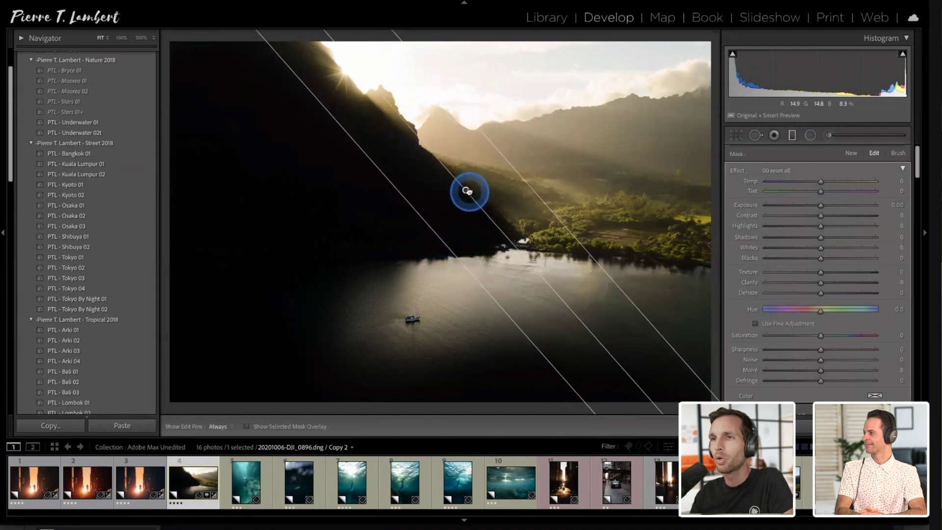
pyautogui.moveTo(520, 248); pyautogui.dragTo(518, 238)
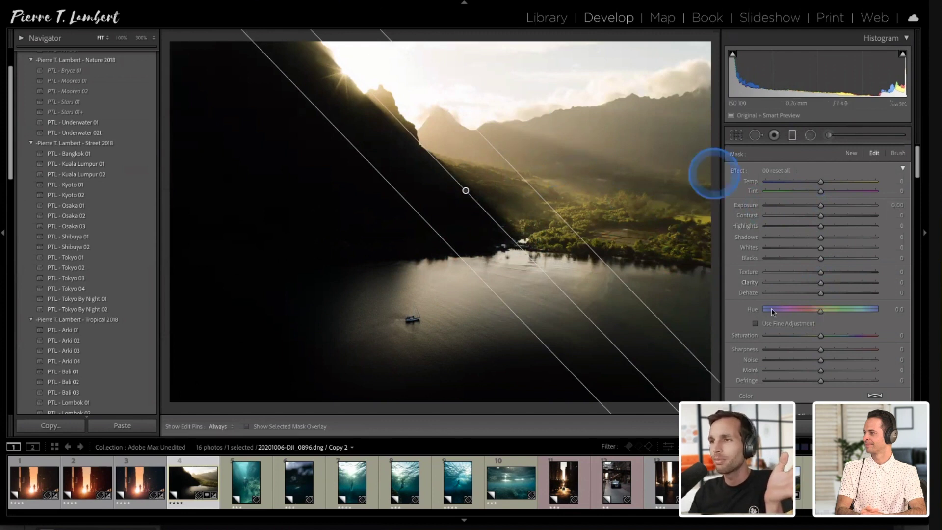
# Set the graduated filter's exposure to 0.55, highlights to 13, shadows to -19 and blacks to -13, leaving clarity at 0
pyautogui.moveTo(845, 286); pyautogui.dragTo(868, 282)
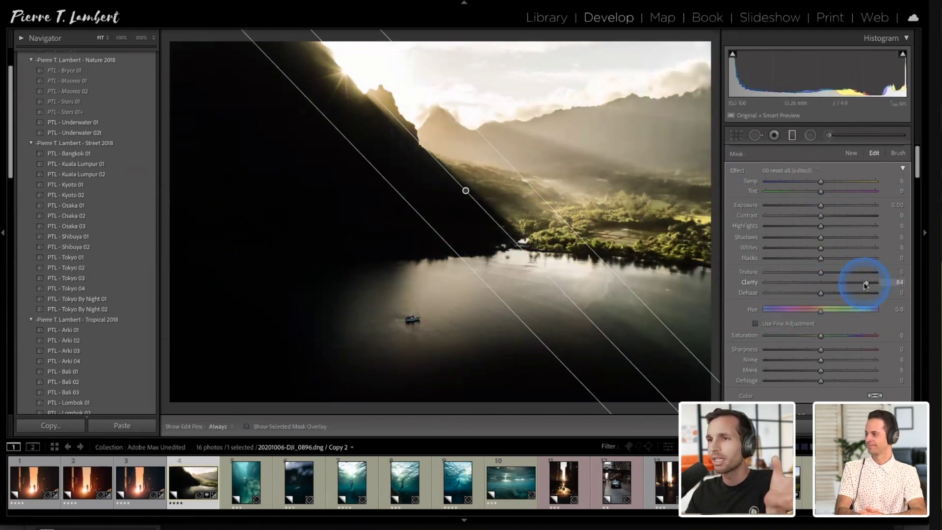
pyautogui.doubleClick(866, 284)
pyautogui.moveTo(807, 240); pyautogui.dragTo(813, 240)
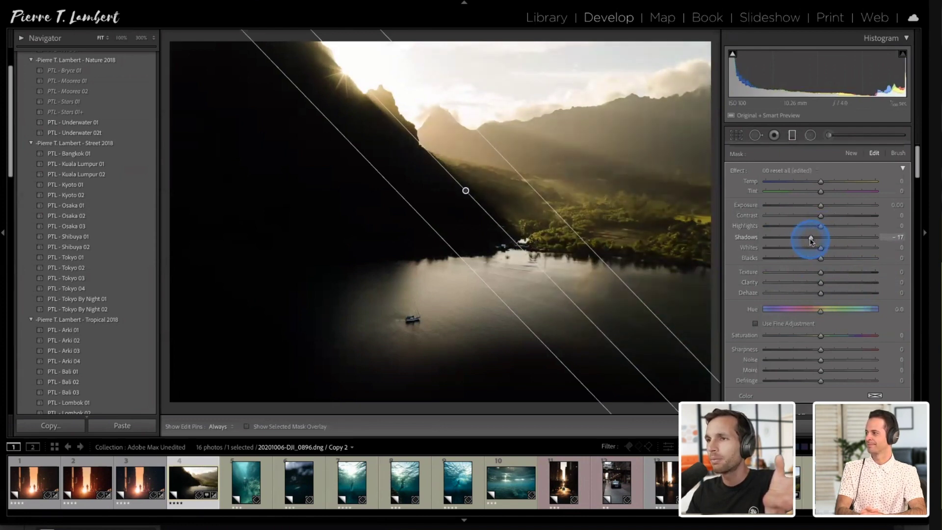
pyautogui.moveTo(837, 229); pyautogui.dragTo(828, 207)
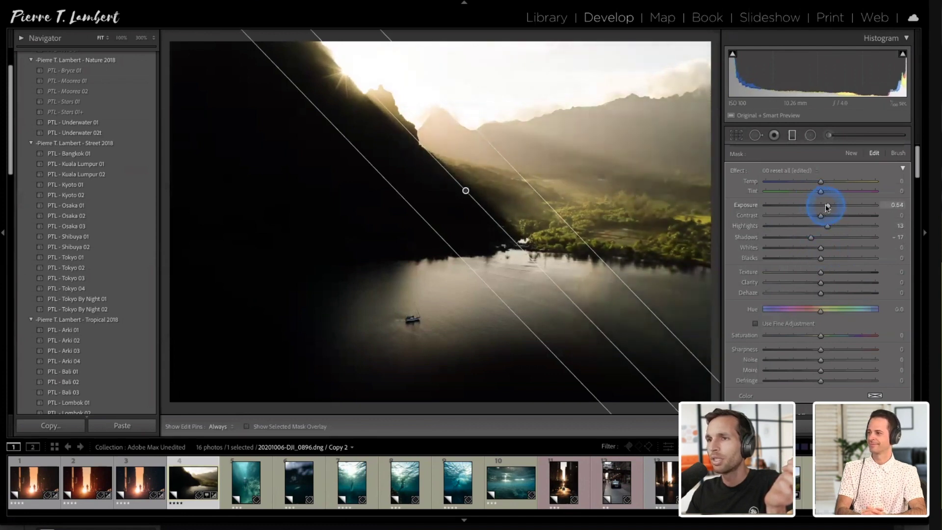
pyautogui.moveTo(820, 257); pyautogui.dragTo(806, 239)
pyautogui.click(562, 166)
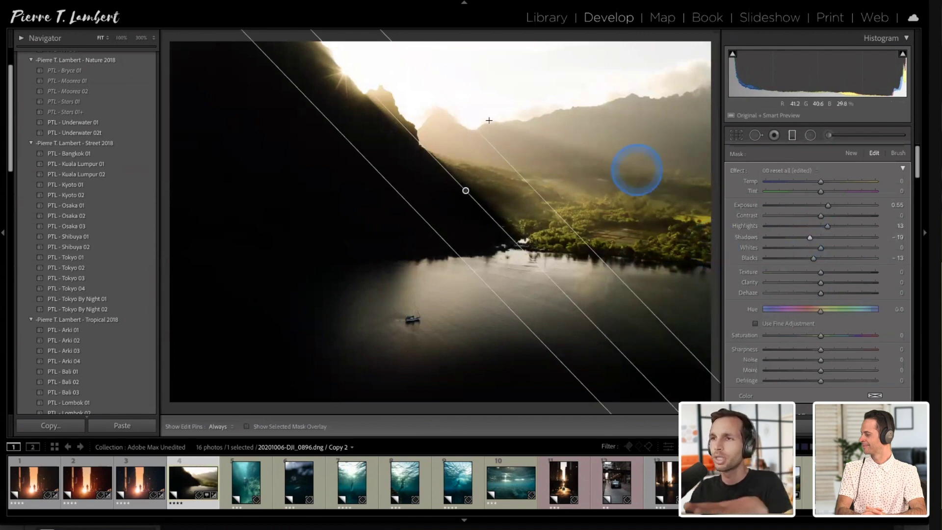
pyautogui.press('m')
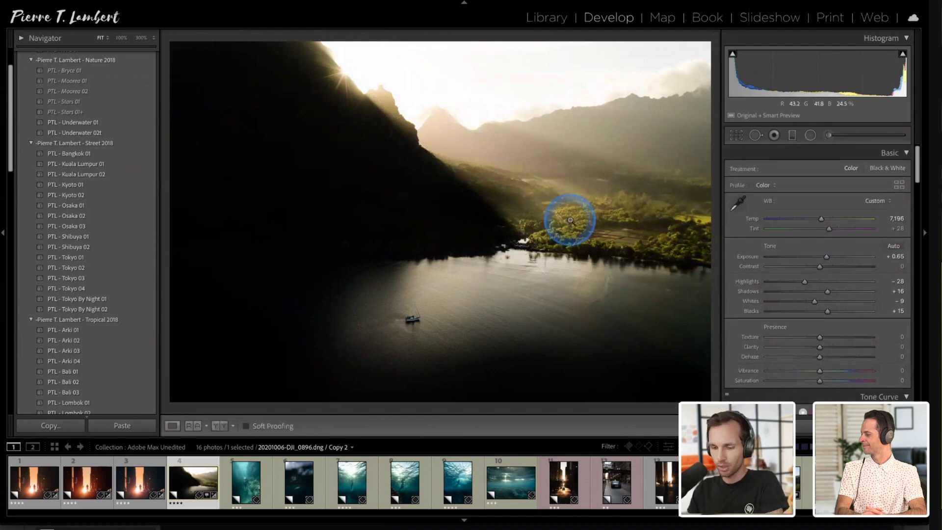
# Compare the edited bay photo with its original before version
pyautogui.press('\\')
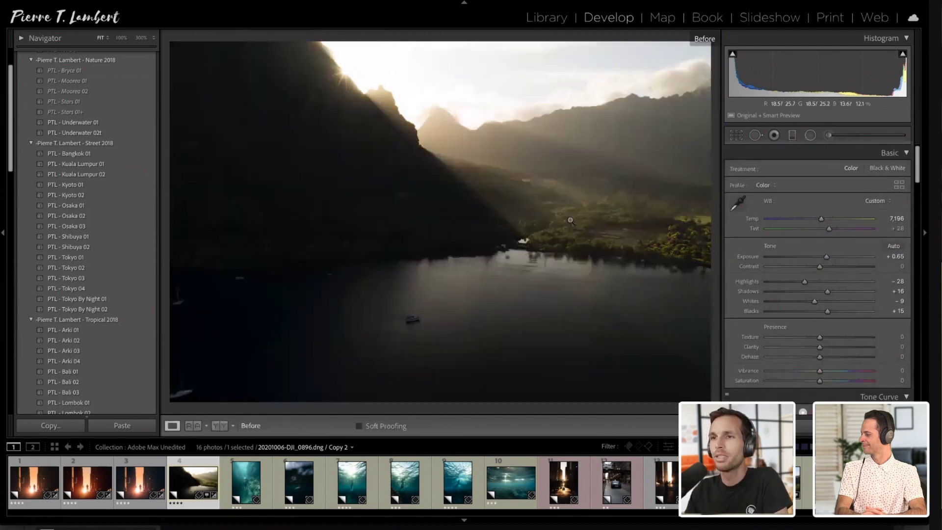
pyautogui.press('\\')
pyautogui.press('\\')
pyautogui.press('\\')
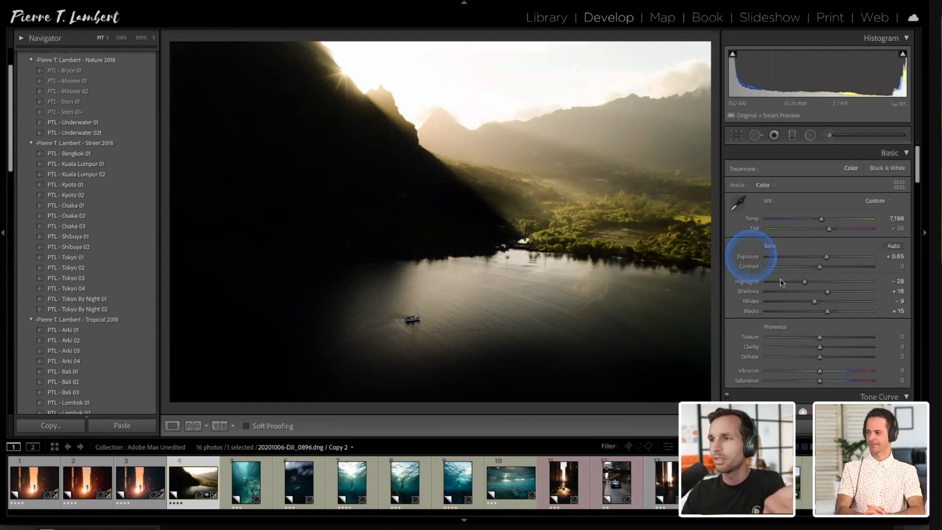
# Try shifting the red hue to -100 in the HSL adjustments and undo it
pyautogui.scroll(-10, 781, 282)
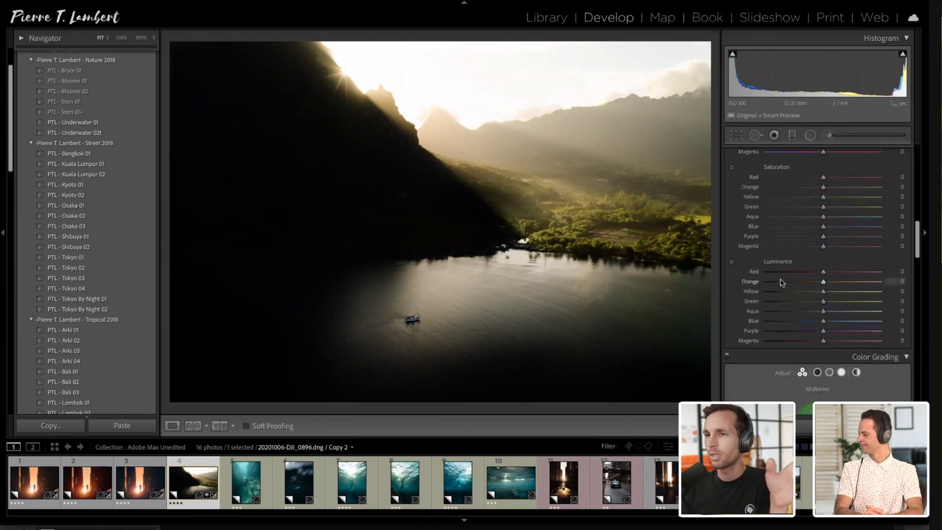
pyautogui.scroll(2, 781, 283)
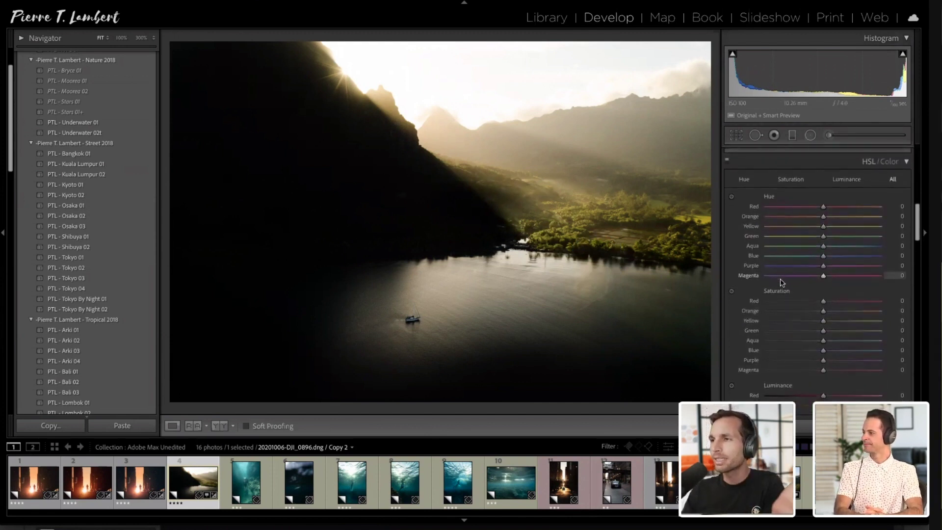
pyautogui.scroll(-1, 775, 276)
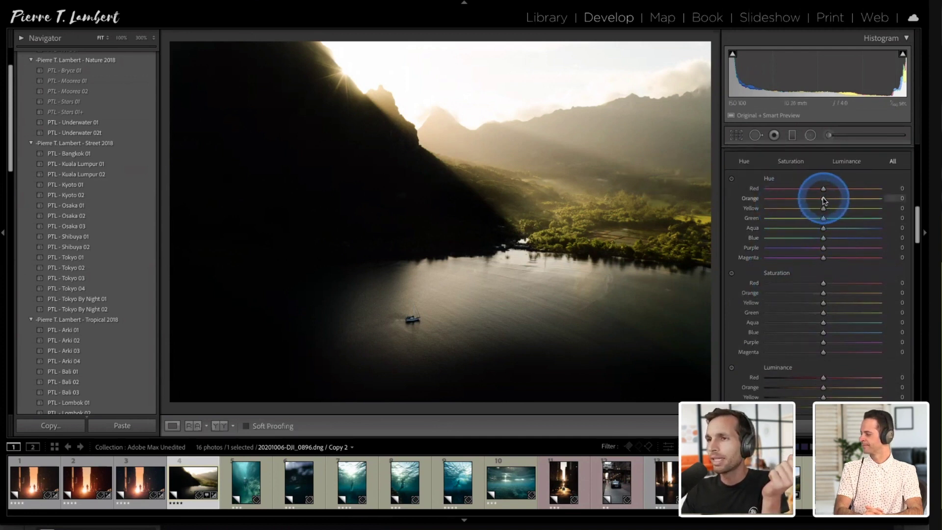
pyautogui.moveTo(823, 189); pyautogui.dragTo(707, 195)
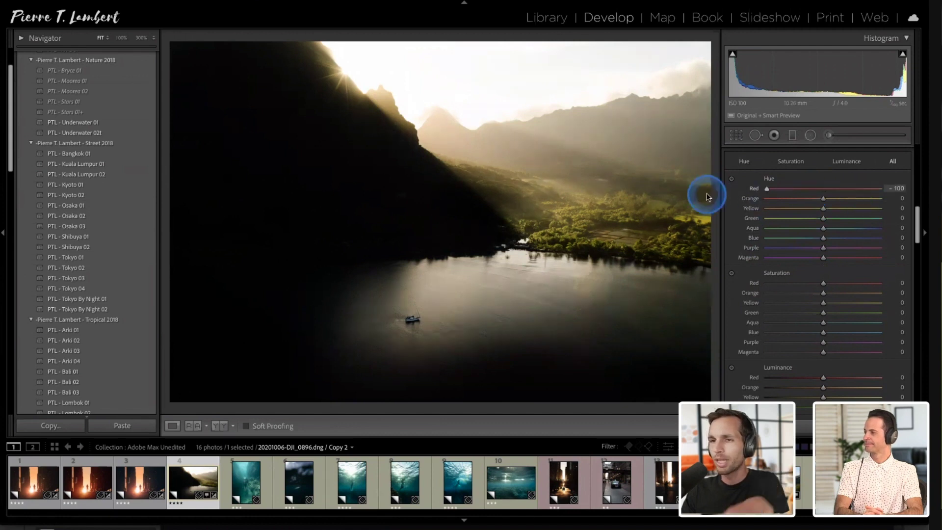
pyautogui.hotkey('ctrl', 'z')
# Set the orange hue to -10 and the yellow hue to -15 to warm the valley's tones
pyautogui.moveTo(824, 203); pyautogui.dragTo(878, 203)
pyautogui.moveTo(747, 199); pyautogui.dragTo(867, 201)
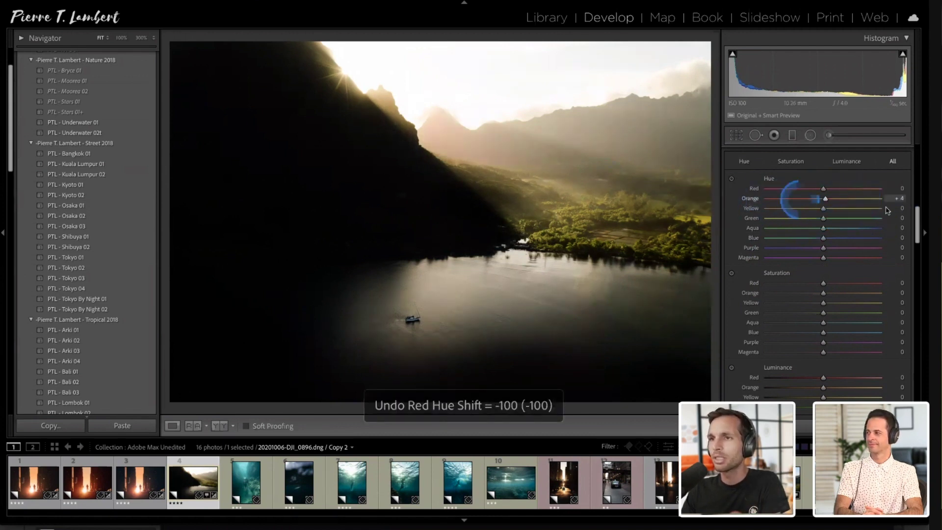
pyautogui.click(823, 210)
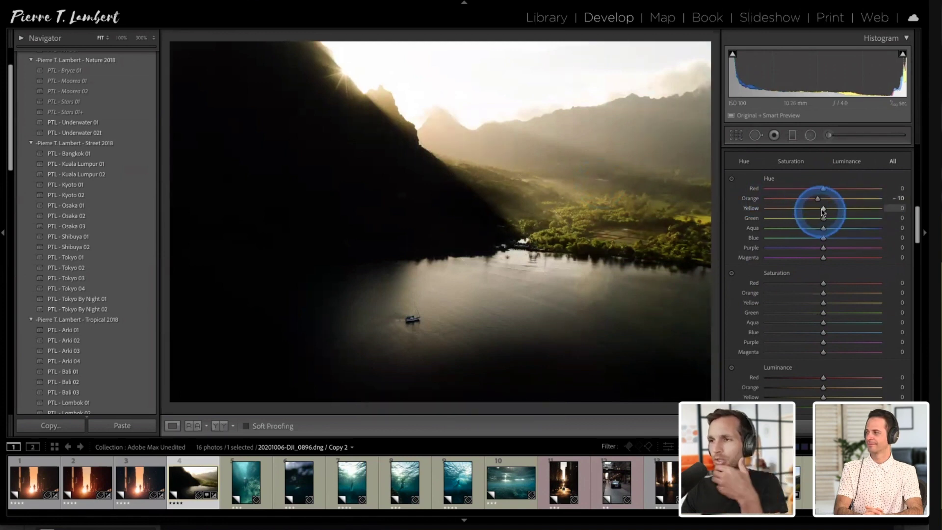
pyautogui.moveTo(824, 210); pyautogui.dragTo(726, 210)
pyautogui.click(827, 218)
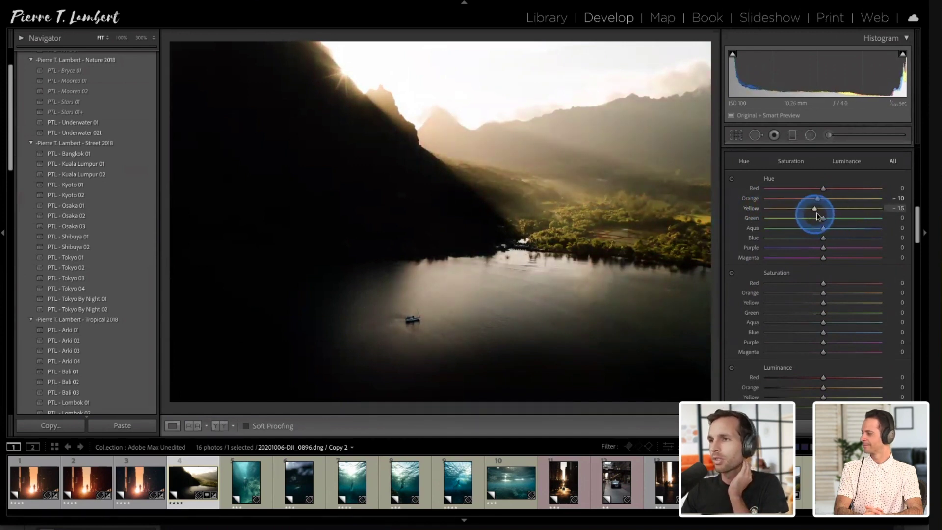
# Try shifting the green hue to +16 and reset it to 0
pyautogui.scroll(-1, 817, 283)
pyautogui.click(823, 200)
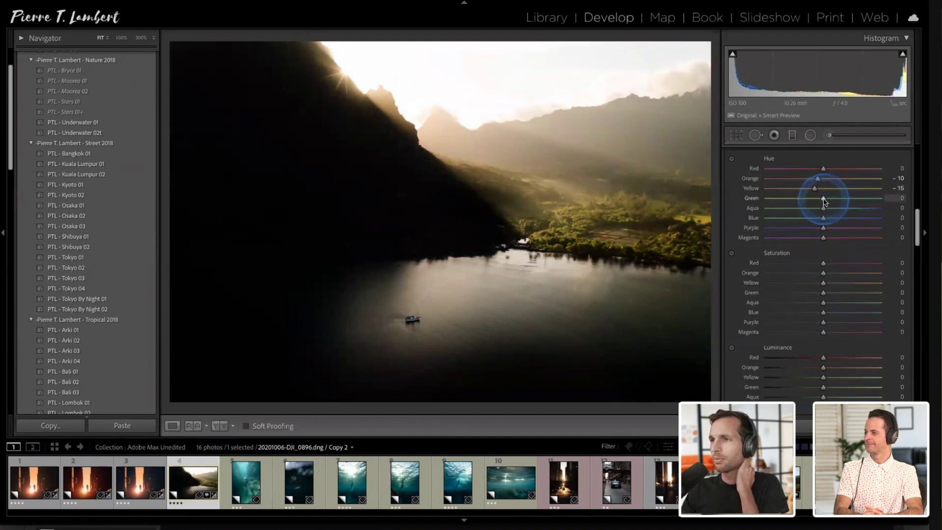
pyautogui.moveTo(818, 201)
pyautogui.mouseDown()
pyautogui.moveTo(785, 198)
pyautogui.moveTo(895, 201)
pyautogui.moveTo(833, 201)
pyautogui.mouseUp()
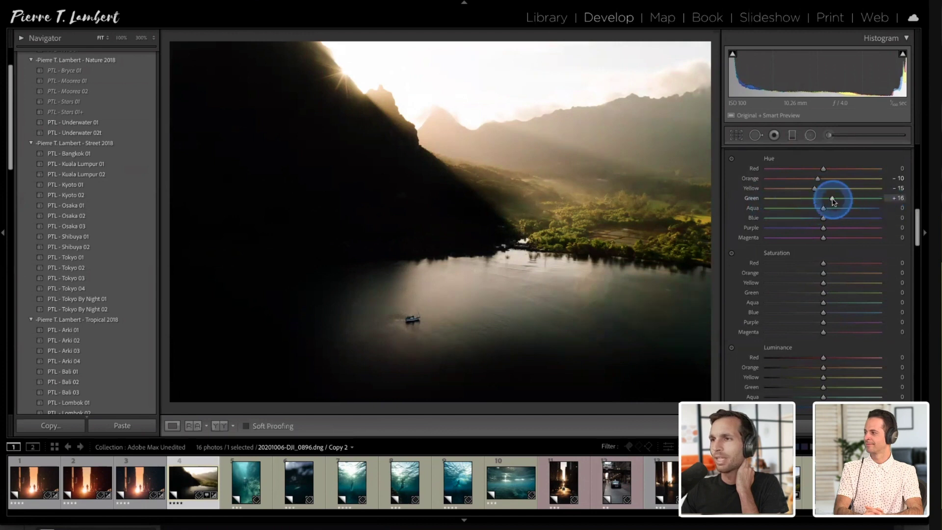
pyautogui.doubleClick(832, 200)
# Reduce the green saturation to -51 and the yellow saturation to -10 to mute the valley's vegetation
pyautogui.scroll(-2, 829, 245)
pyautogui.click(823, 262)
pyautogui.moveTo(823, 265); pyautogui.dragTo(898, 277)
pyautogui.moveTo(801, 260); pyautogui.dragTo(755, 252)
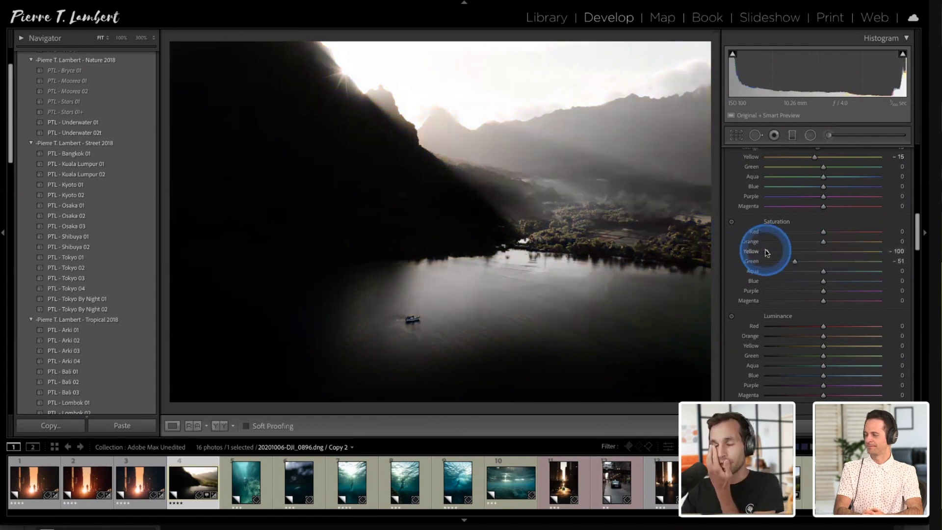
pyautogui.doubleClick(767, 251)
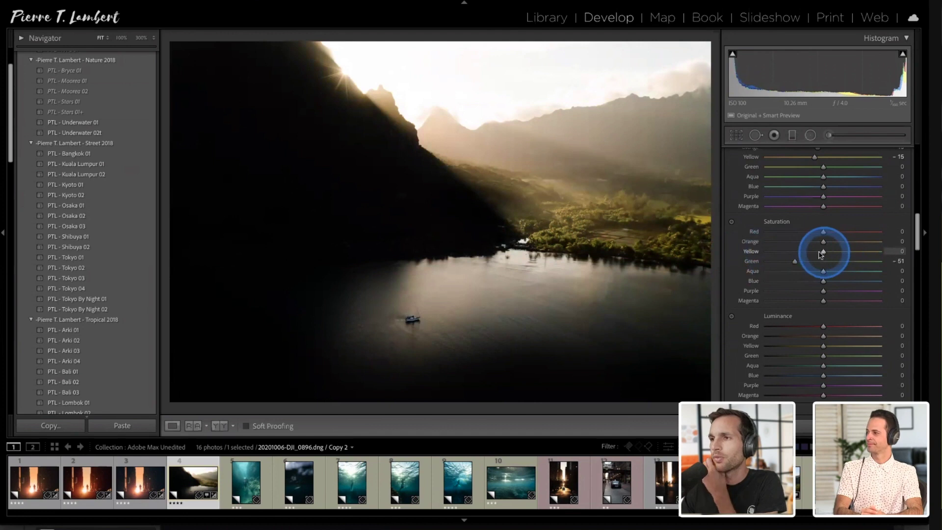
pyautogui.moveTo(820, 252); pyautogui.dragTo(817, 252)
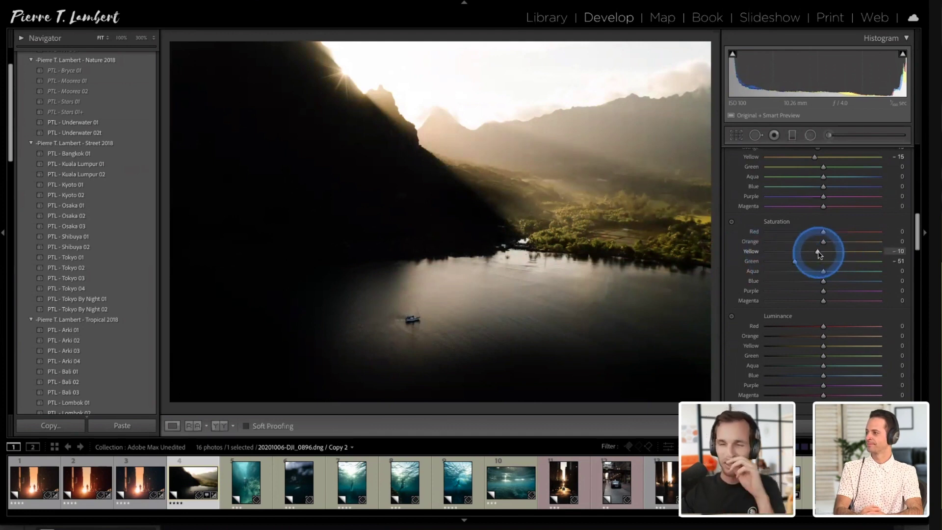
pyautogui.click(604, 247)
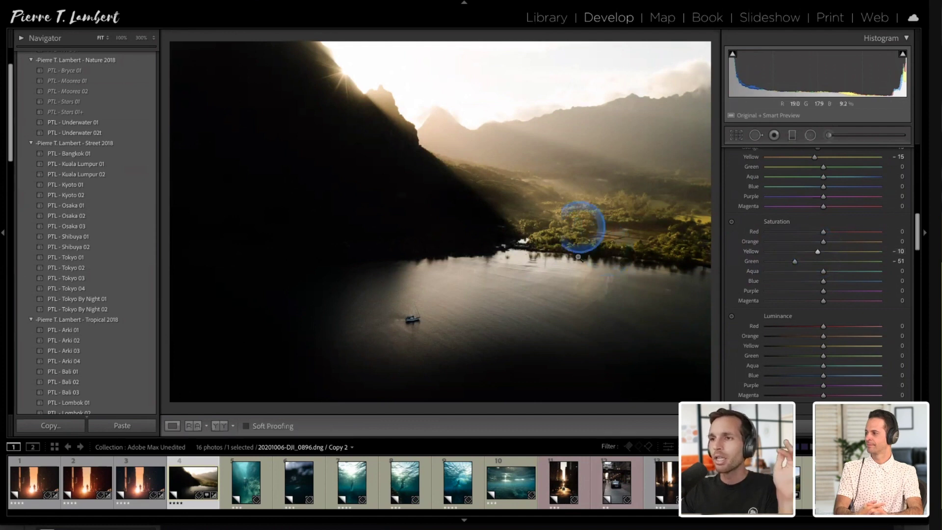
pyautogui.click(795, 262)
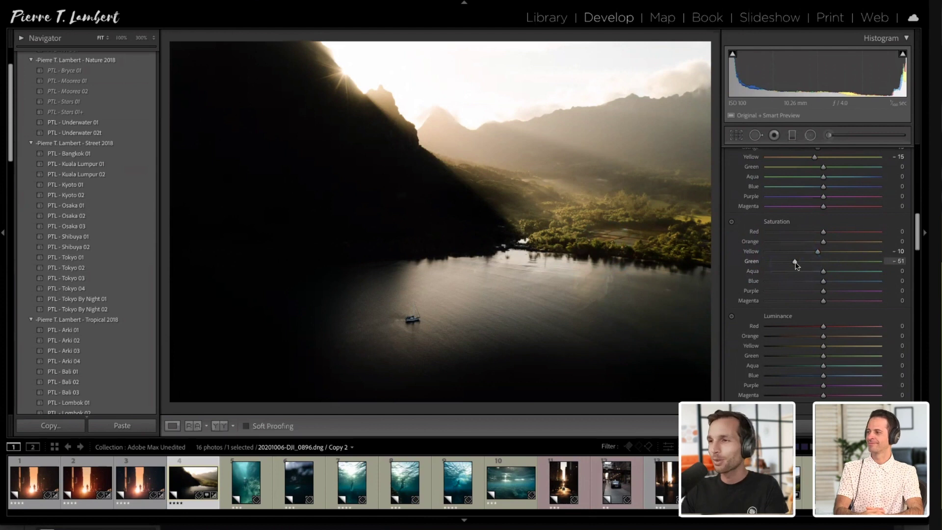
# Set the HSL saturation to -36 for green, +9 for orange and -3 for yellow
pyautogui.moveTo(795, 261); pyautogui.dragTo(803, 261)
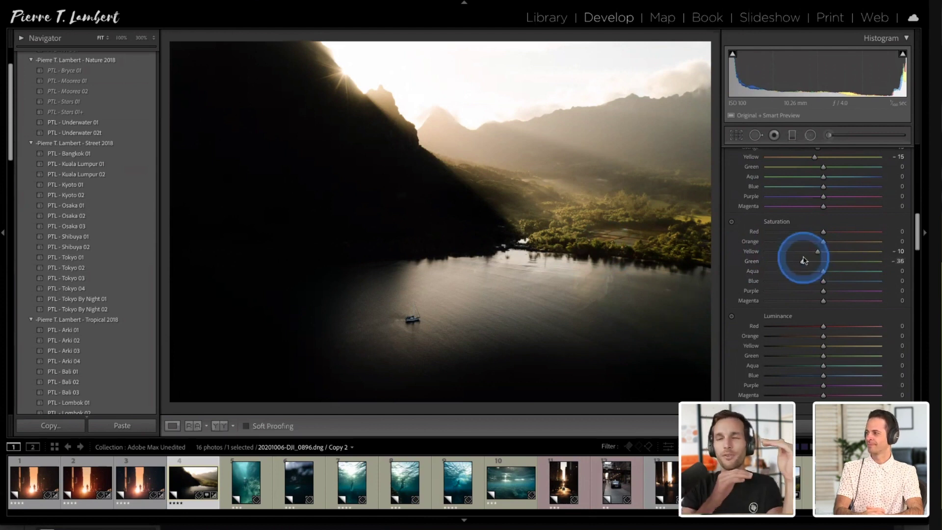
pyautogui.click(476, 102)
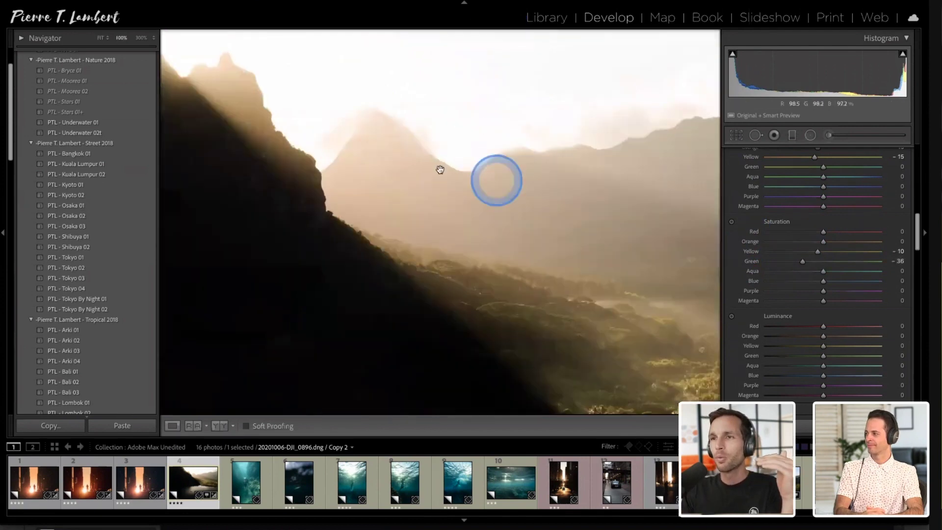
pyautogui.click(533, 166)
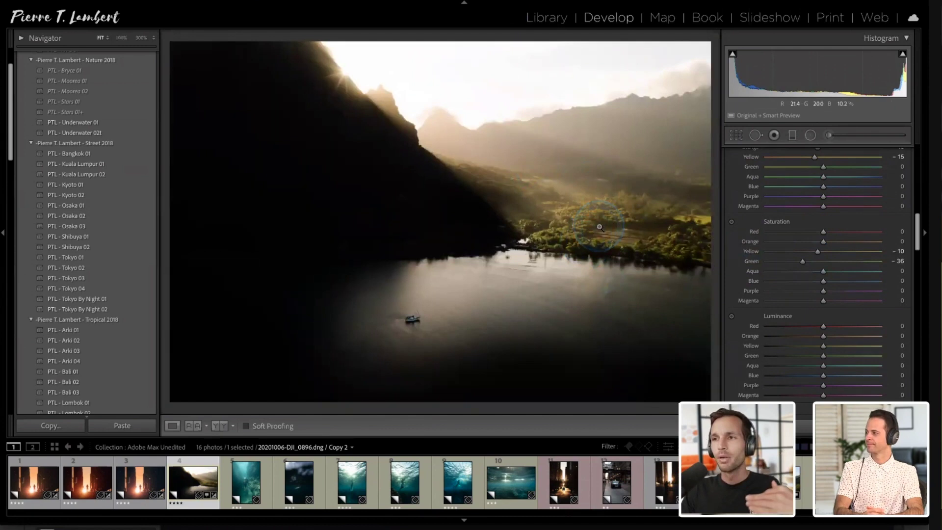
pyautogui.scroll(-2, 819, 245)
pyautogui.moveTo(823, 214)
pyautogui.mouseDown()
pyautogui.moveTo(843, 215)
pyautogui.moveTo(828, 216)
pyautogui.mouseUp()
pyautogui.moveTo(818, 220)
pyautogui.mouseDown()
pyautogui.moveTo(849, 220)
pyautogui.moveTo(795, 220)
pyautogui.moveTo(901, 229)
pyautogui.moveTo(862, 216)
pyautogui.moveTo(747, 218)
pyautogui.moveTo(904, 210)
pyautogui.moveTo(810, 223)
pyautogui.moveTo(827, 221)
pyautogui.mouseUp()
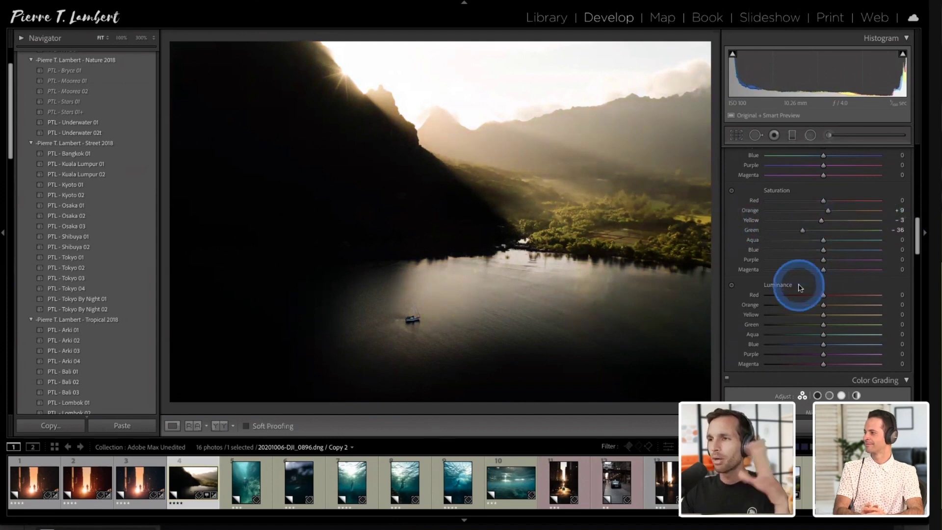
# Try shifting the blue hue to -100 in the HSL adjustments
pyautogui.scroll(-3, 809, 265)
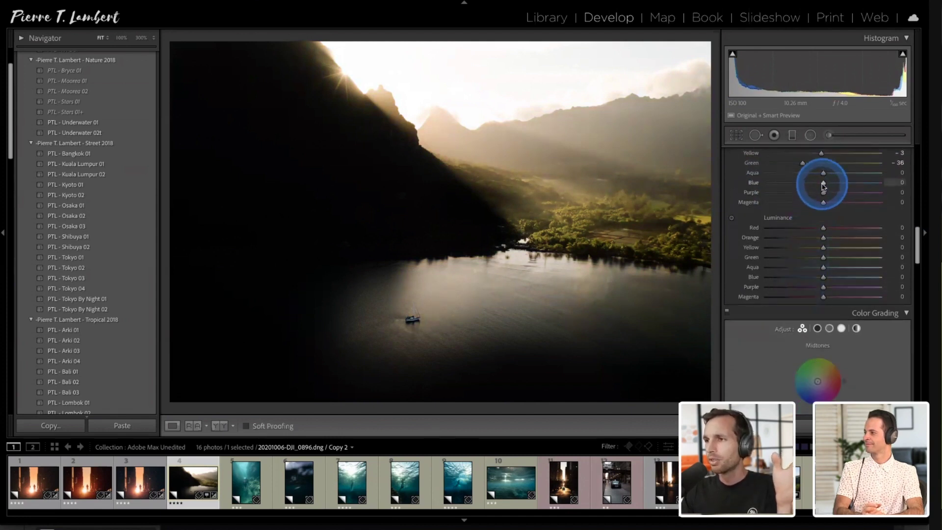
pyautogui.scroll(5, 823, 196)
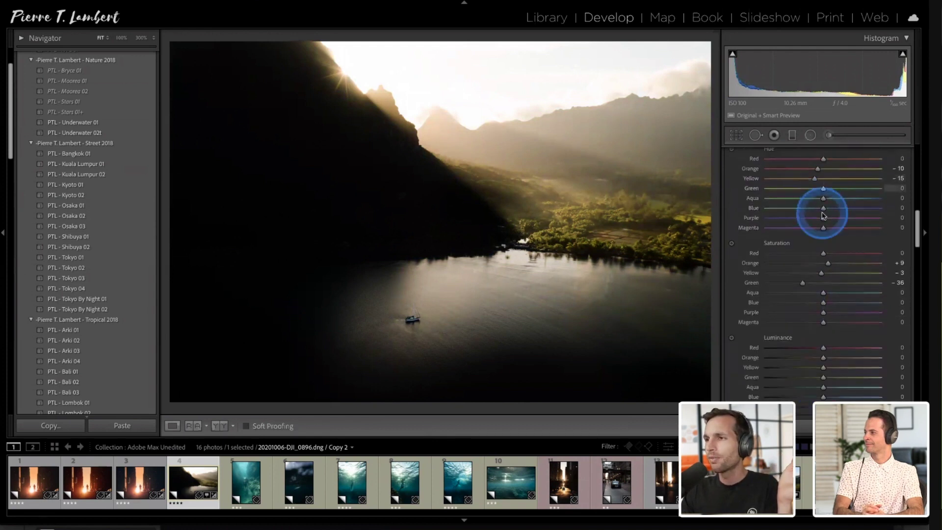
pyautogui.moveTo(823, 208); pyautogui.dragTo(727, 215)
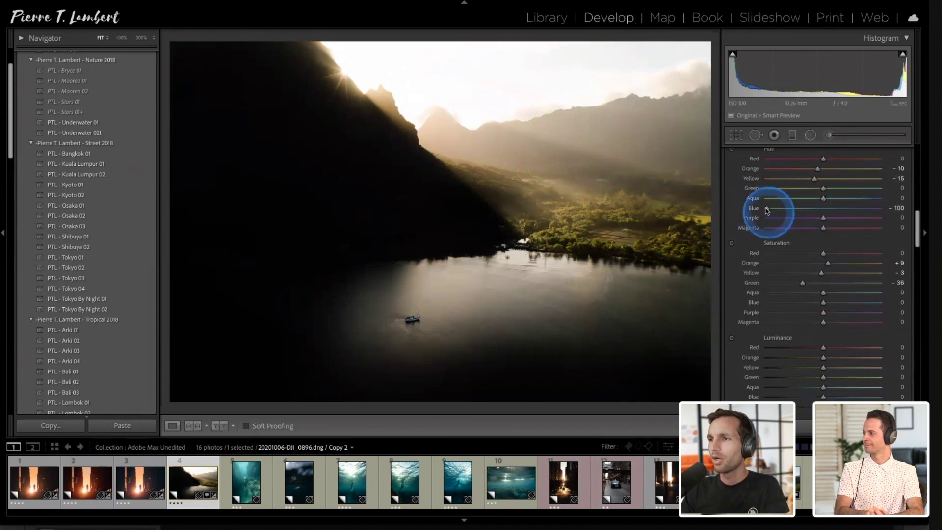
# Test the blue luminance in both directions, checking its effect on the boat, and set it to -21
pyautogui.scroll(-3, 808, 237)
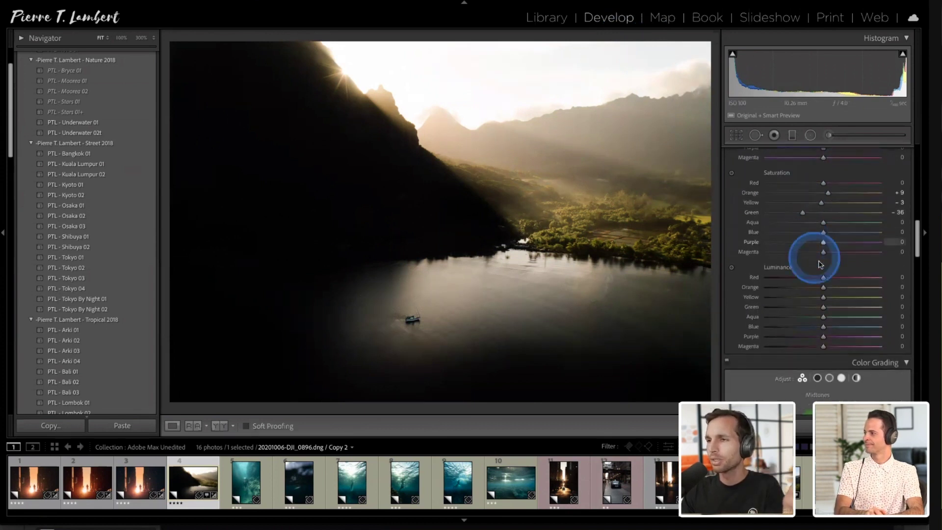
pyautogui.moveTo(823, 327); pyautogui.dragTo(897, 311)
pyautogui.moveTo(750, 315); pyautogui.dragTo(797, 324)
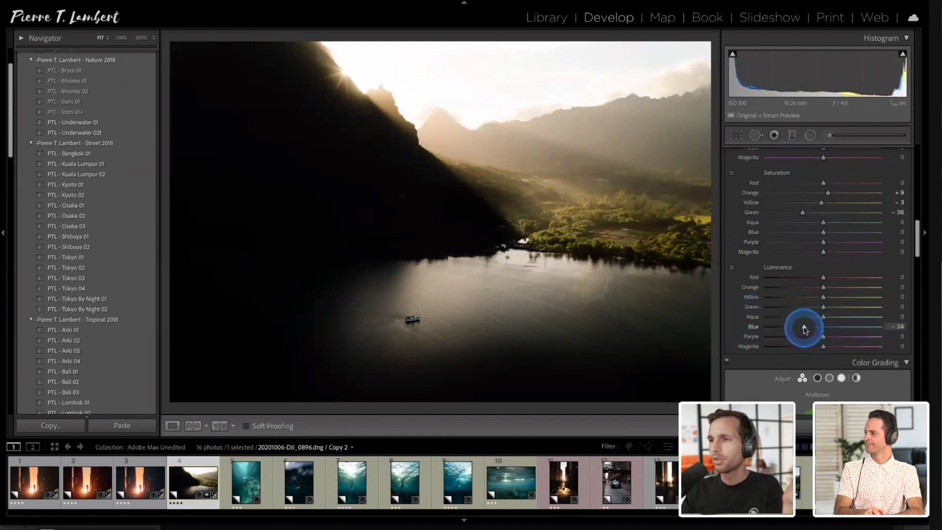
pyautogui.click(413, 322)
pyautogui.moveTo(803, 328); pyautogui.dragTo(801, 332)
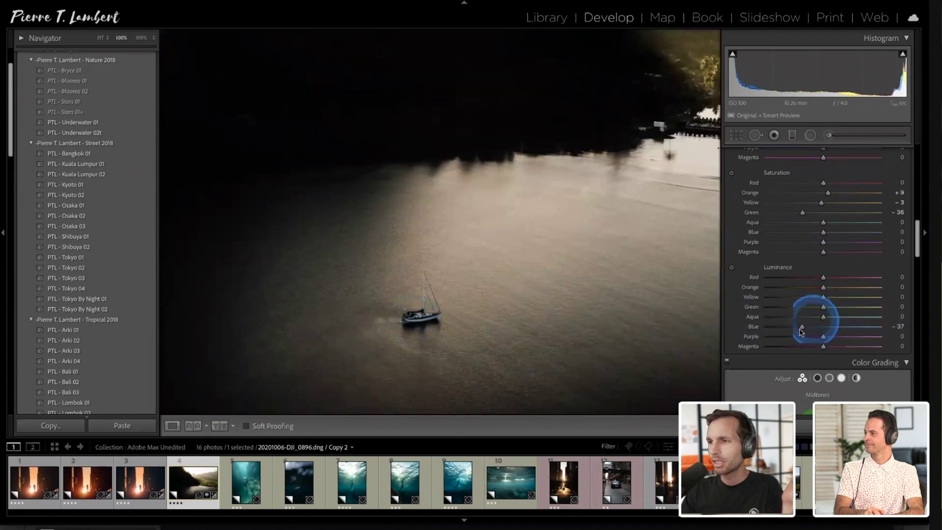
pyautogui.moveTo(859, 321); pyautogui.dragTo(816, 324)
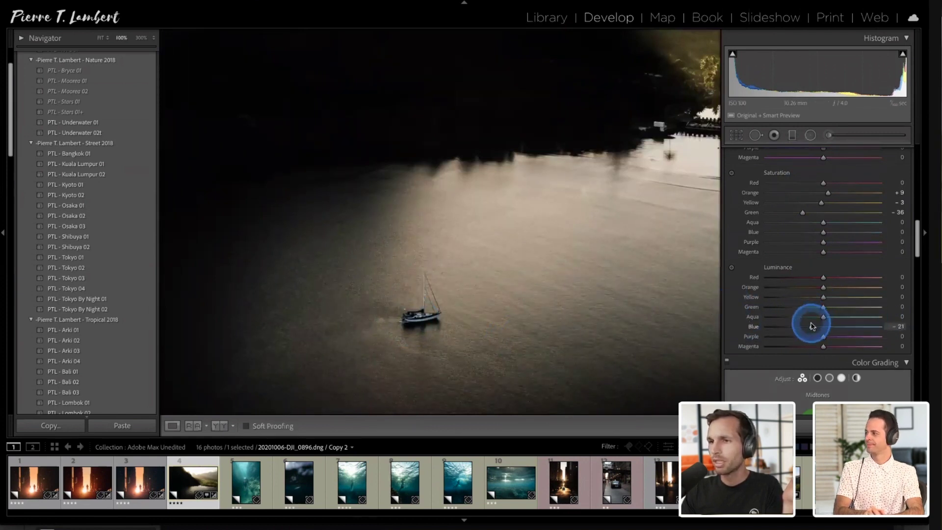
pyautogui.click(525, 264)
pyautogui.click(851, 263)
# Set the HSL luminance to +16 for orange, +12 for yellow and -87 for green, and check the shoreline
pyautogui.scroll(2, 852, 263)
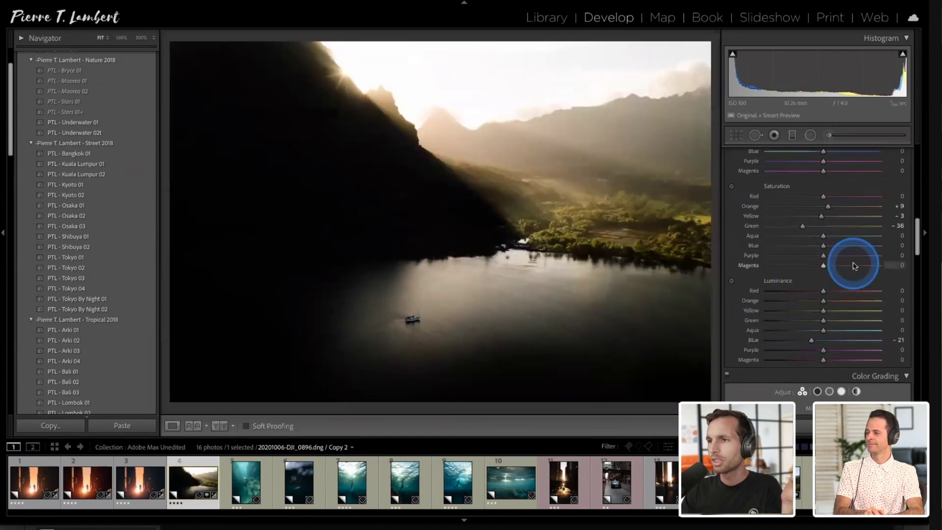
pyautogui.click(823, 327)
pyautogui.moveTo(824, 333); pyautogui.dragTo(772, 347)
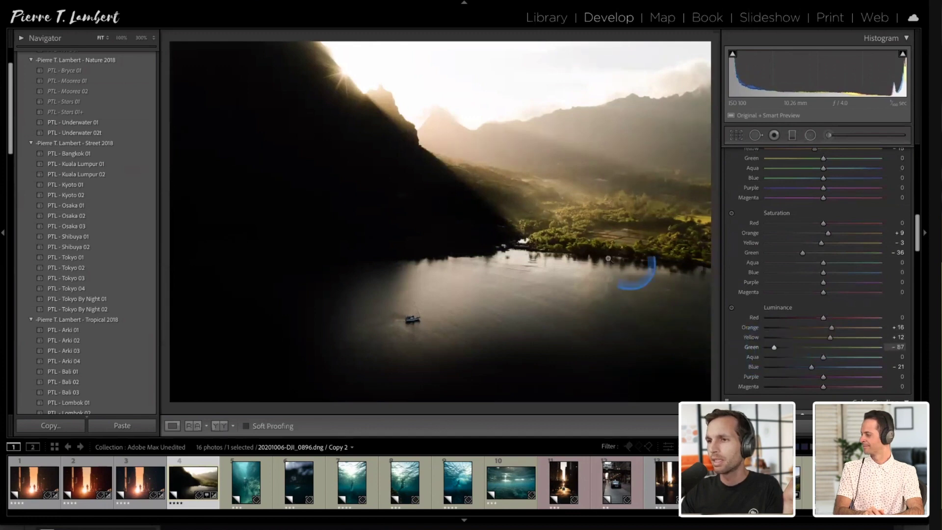
pyautogui.click(630, 295)
pyautogui.click(610, 311)
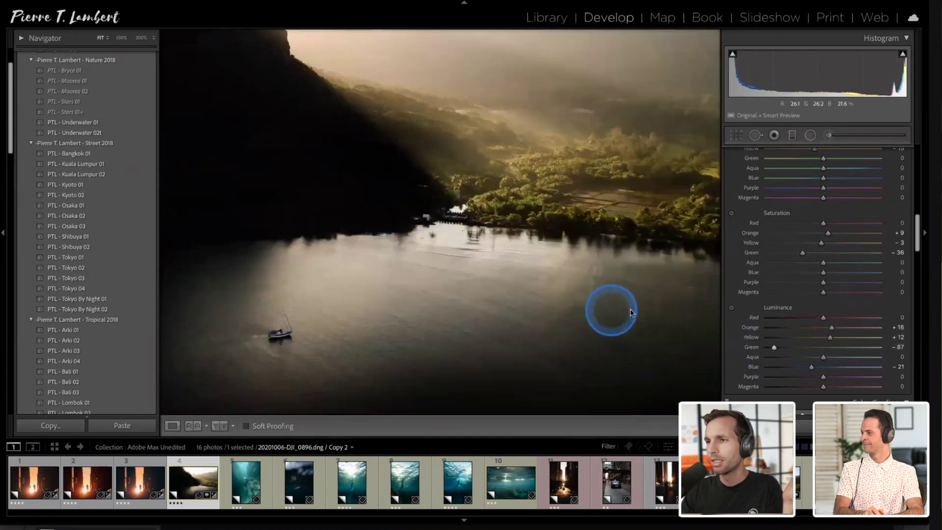
# Tint the highlights warm orange in Color Grading, at about hue 24 and saturation 32
pyautogui.scroll(-5, 804, 263)
pyautogui.scroll(-2, 810, 264)
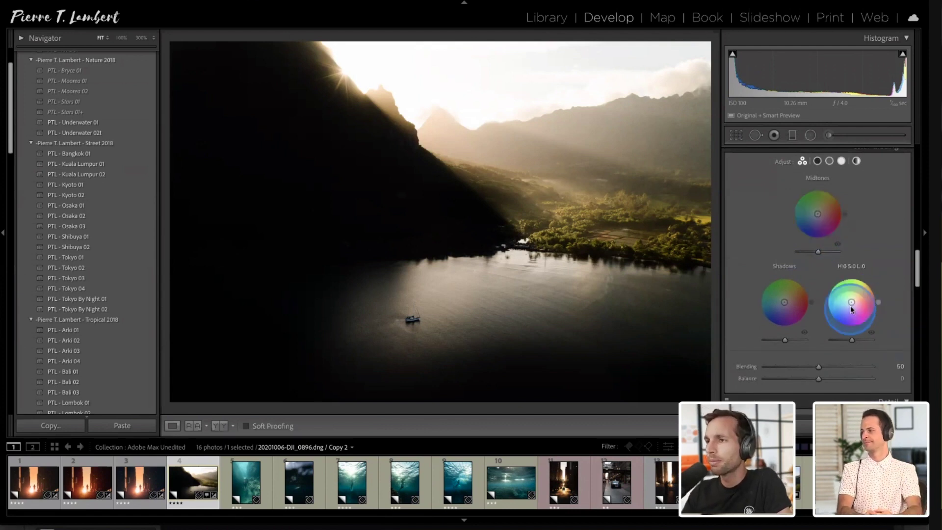
pyautogui.moveTo(853, 303)
pyautogui.mouseDown()
pyautogui.moveTo(887, 293)
pyautogui.moveTo(891, 245)
pyautogui.moveTo(901, 263)
pyautogui.moveTo(855, 303)
pyautogui.mouseUp()
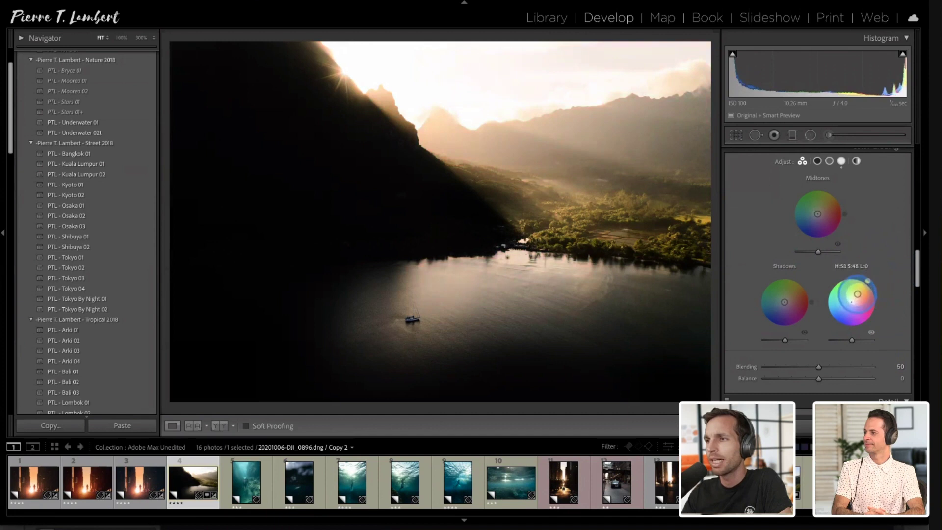
pyautogui.moveTo(854, 300); pyautogui.dragTo(857, 301)
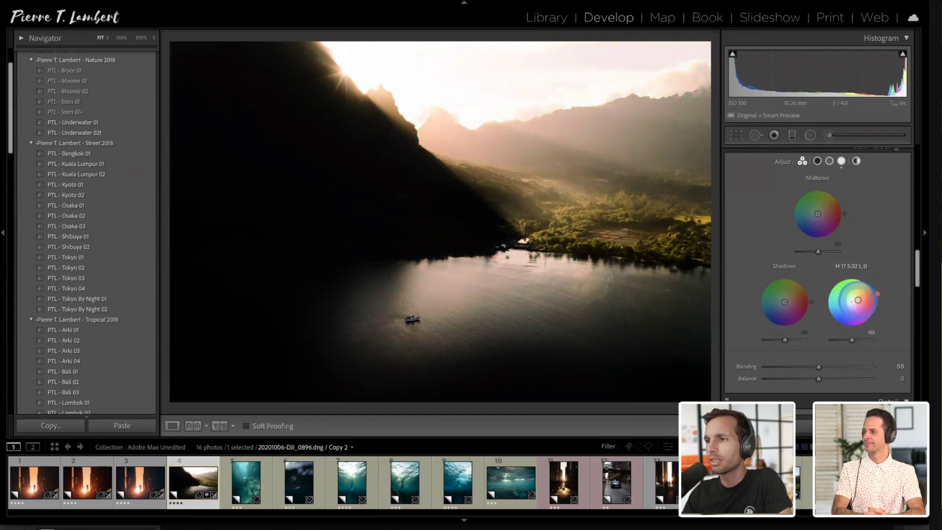
# Compare the photo with and without the highlight tint, including a close look at the hazy mountains
pyautogui.click(871, 335)
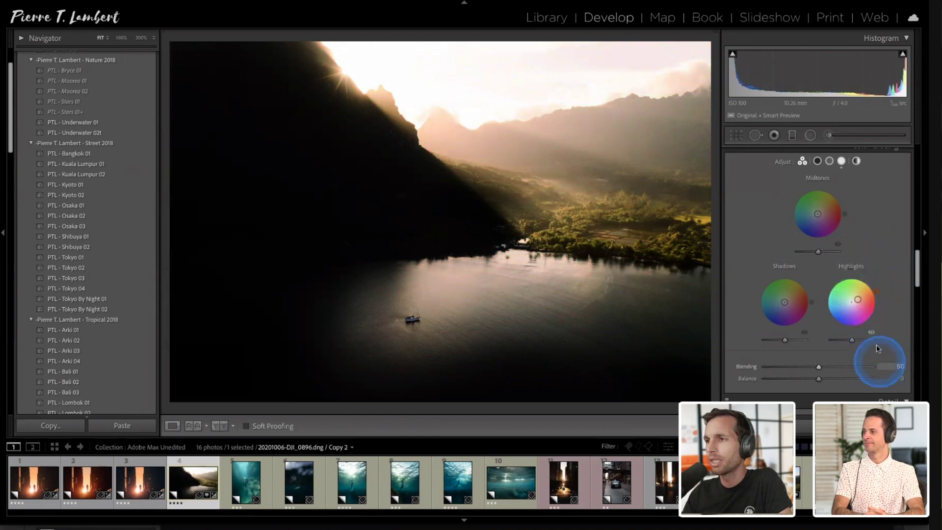
pyautogui.click(872, 336)
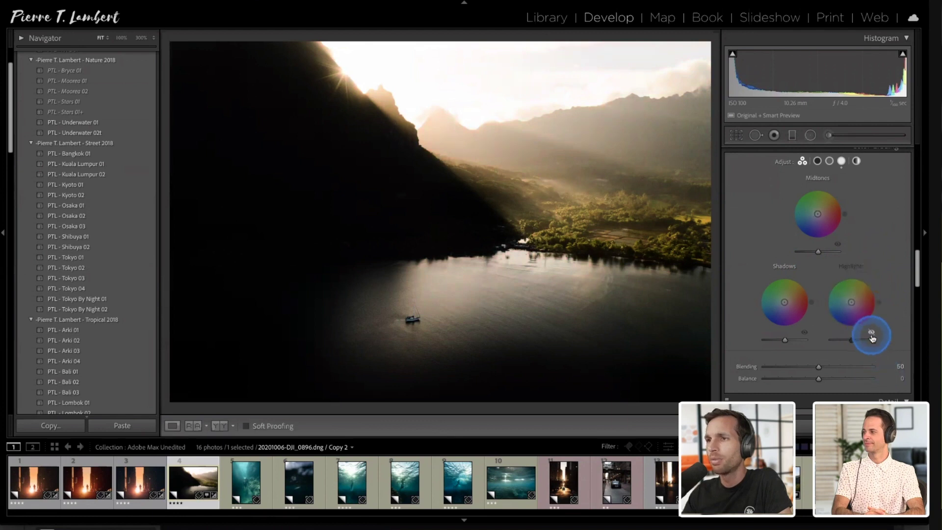
pyautogui.click(872, 336)
pyautogui.click(872, 335)
pyautogui.click(871, 334)
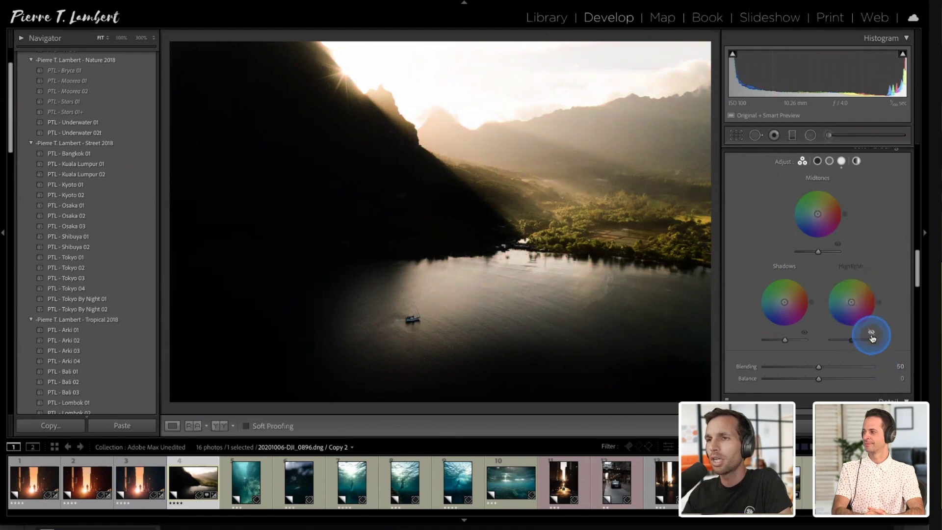
pyautogui.click(872, 335)
pyautogui.click(872, 335)
pyautogui.click(872, 336)
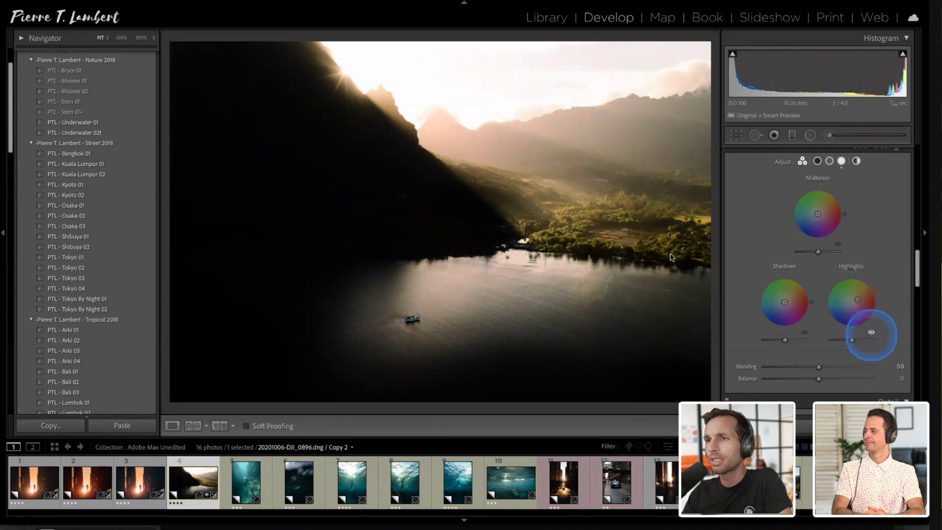
pyautogui.click(469, 139)
pyautogui.click(872, 333)
pyautogui.click(871, 335)
# Shift the highlight tint towards golden orange, to a hue of about 32, and check it on the whole image
pyautogui.click(876, 294)
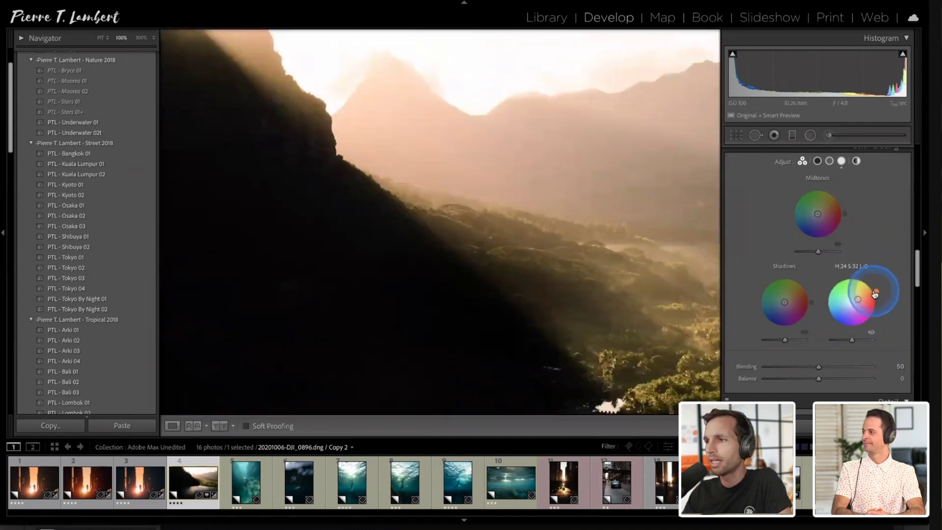
pyautogui.moveTo(875, 294); pyautogui.dragTo(875, 290)
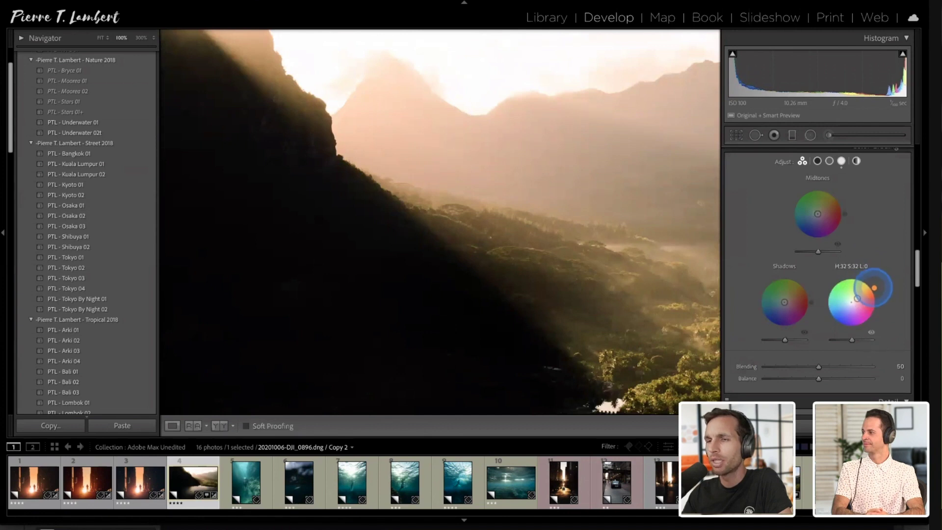
pyautogui.click(556, 241)
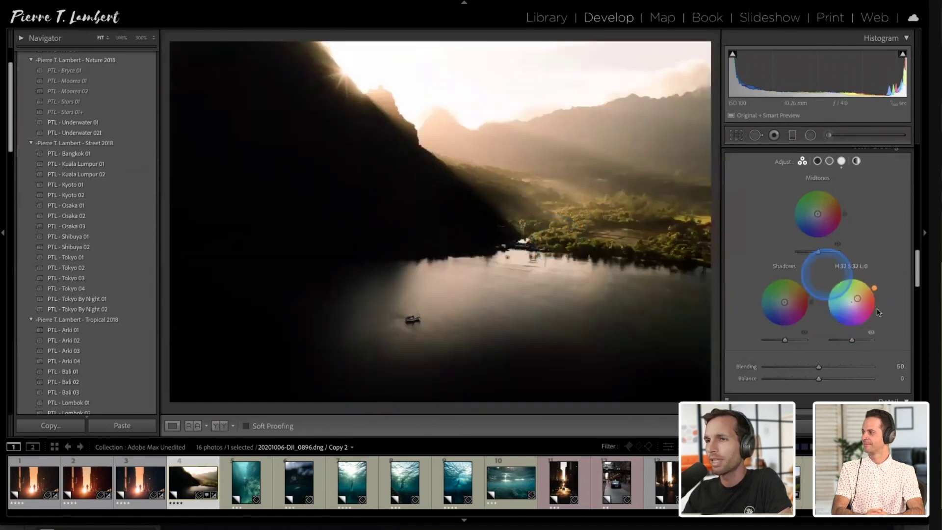
pyautogui.moveTo(874, 292); pyautogui.dragTo(873, 288)
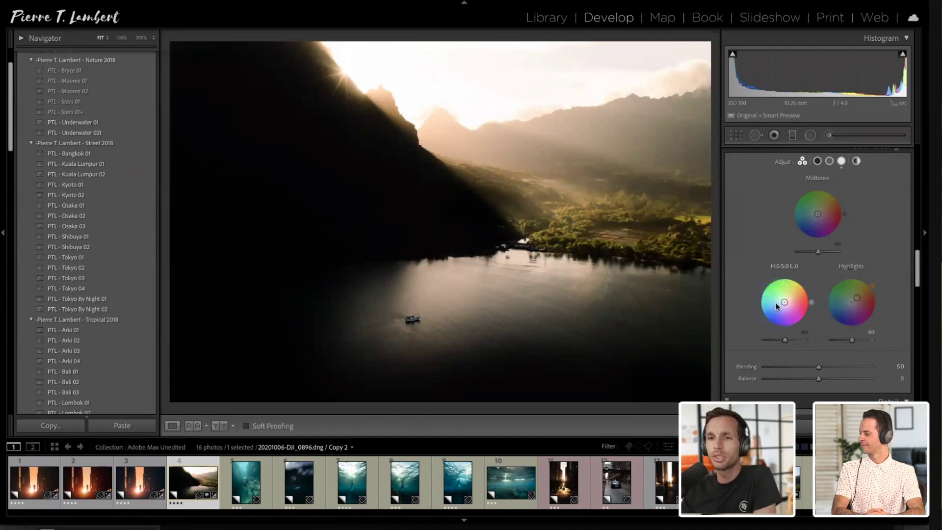
# Tint the shadows blue at hue 215 and saturation 30, and raise their luminance to +4
pyautogui.moveTo(778, 308); pyautogui.dragTo(783, 308)
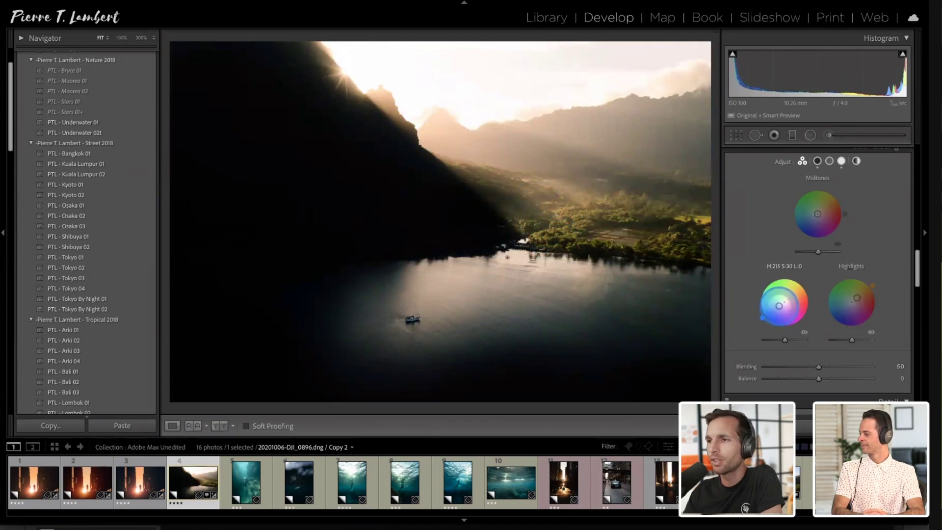
pyautogui.moveTo(782, 338)
pyautogui.mouseDown()
pyautogui.moveTo(763, 339)
pyautogui.moveTo(791, 341)
pyautogui.moveTo(784, 339)
pyautogui.mouseUp()
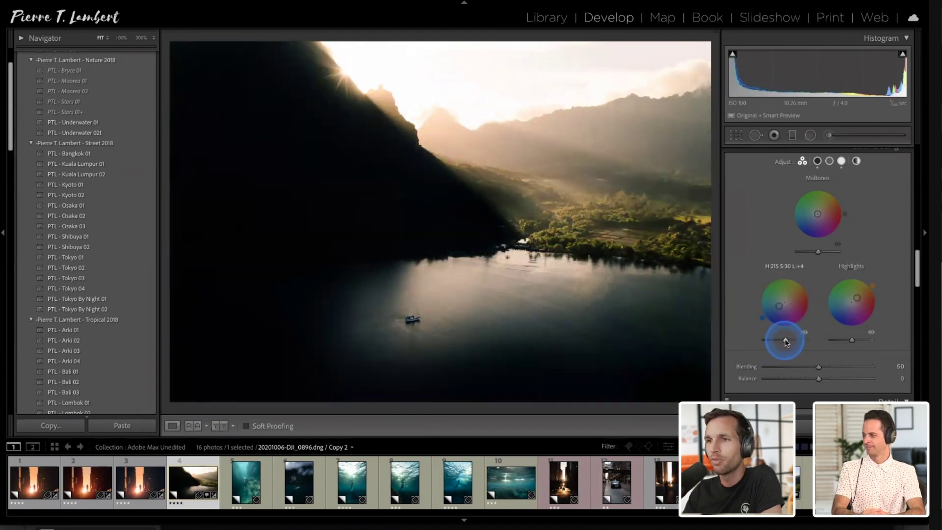
# Compare the photo with and without the blue shadow tint
pyautogui.click(803, 333)
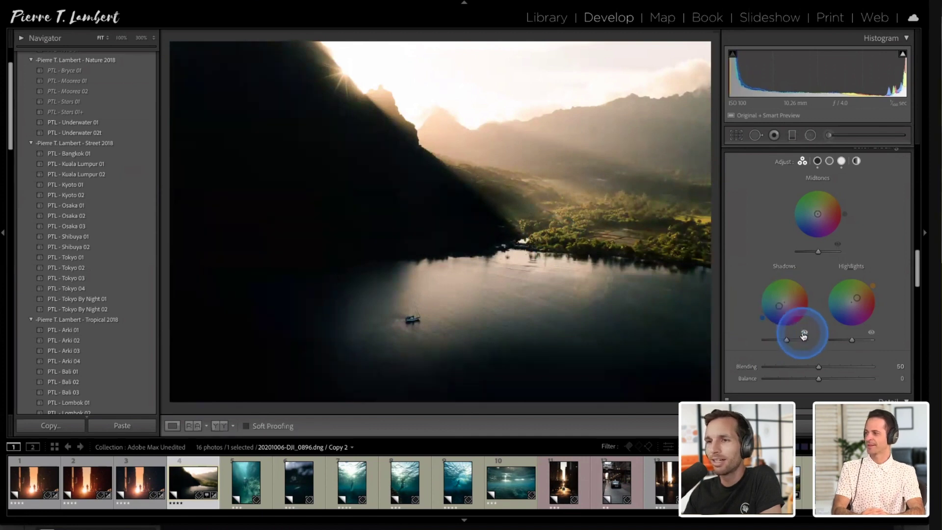
pyautogui.click(804, 333)
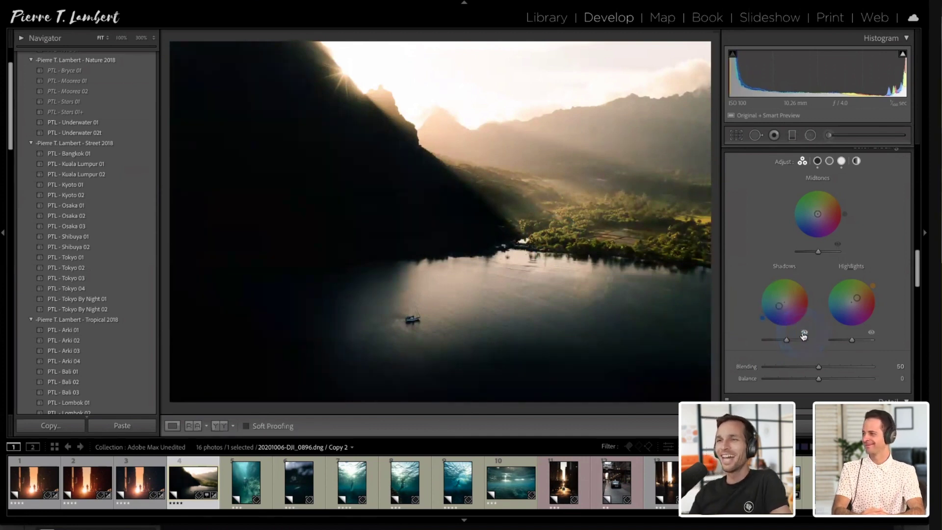
pyautogui.click(804, 334)
pyautogui.click(803, 334)
pyautogui.click(804, 334)
pyautogui.click(803, 334)
# Reduce the shadow tint's saturation almost to neutral in Color Grading
pyautogui.click(777, 314)
pyautogui.moveTo(779, 308); pyautogui.dragTo(791, 303)
pyautogui.click(786, 340)
pyautogui.click(843, 341)
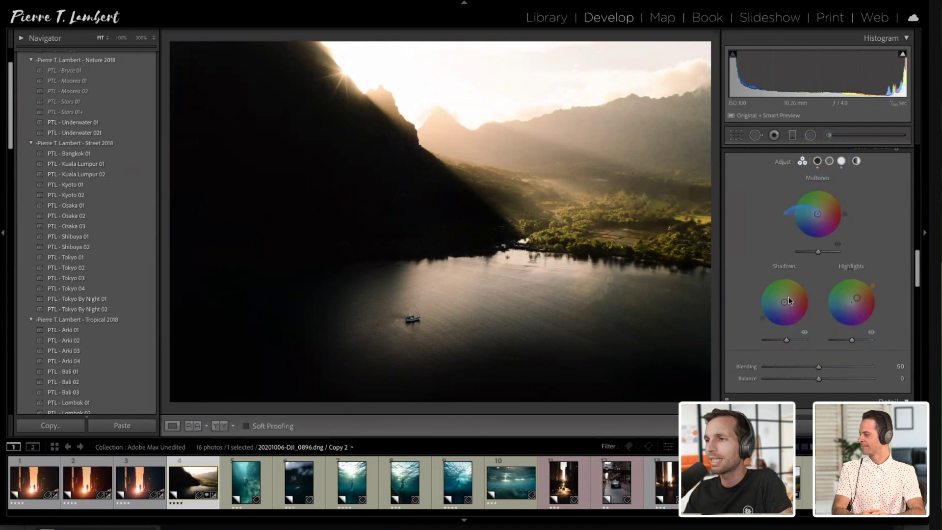
# Test the Color Grading blending up to 100, set it to 61 and check the mountain haze
pyautogui.scroll(-3, 832, 295)
pyautogui.moveTo(831, 299); pyautogui.dragTo(858, 299)
pyautogui.moveTo(767, 300); pyautogui.dragTo(905, 304)
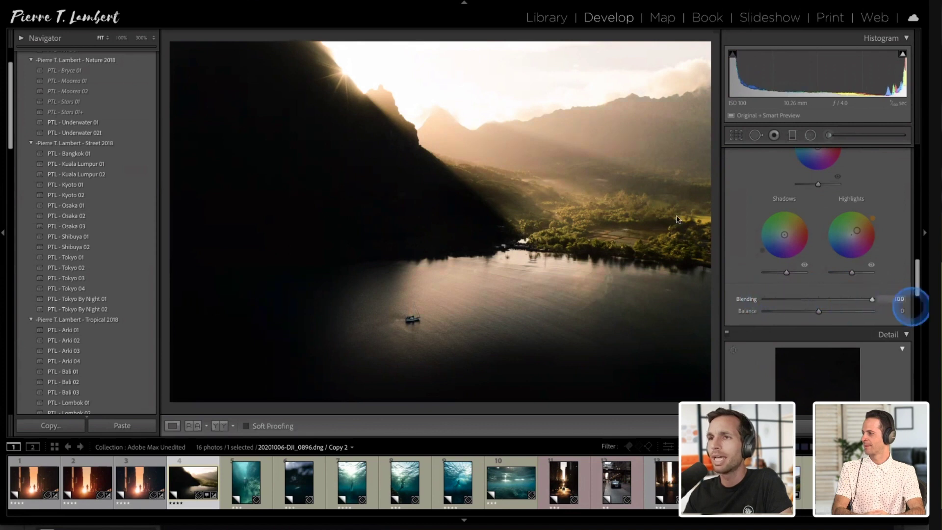
pyautogui.click(874, 302)
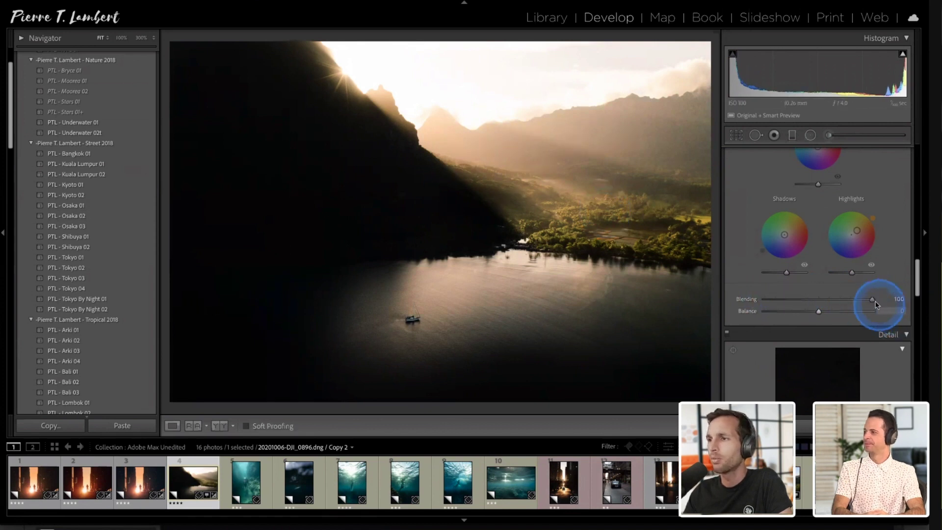
pyautogui.click(823, 300)
pyautogui.moveTo(822, 303); pyautogui.dragTo(830, 301)
pyautogui.scroll(2, 830, 295)
pyautogui.click(833, 226)
pyautogui.click(829, 362)
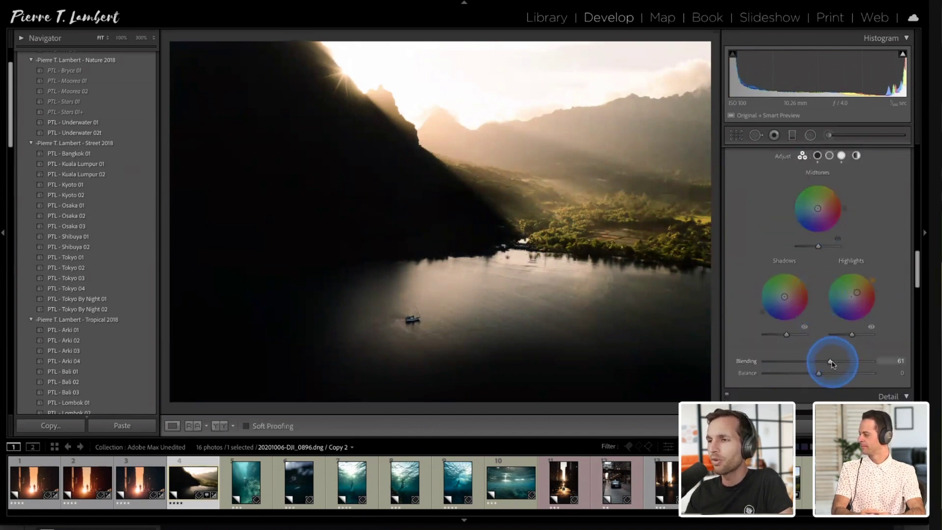
pyautogui.click(467, 144)
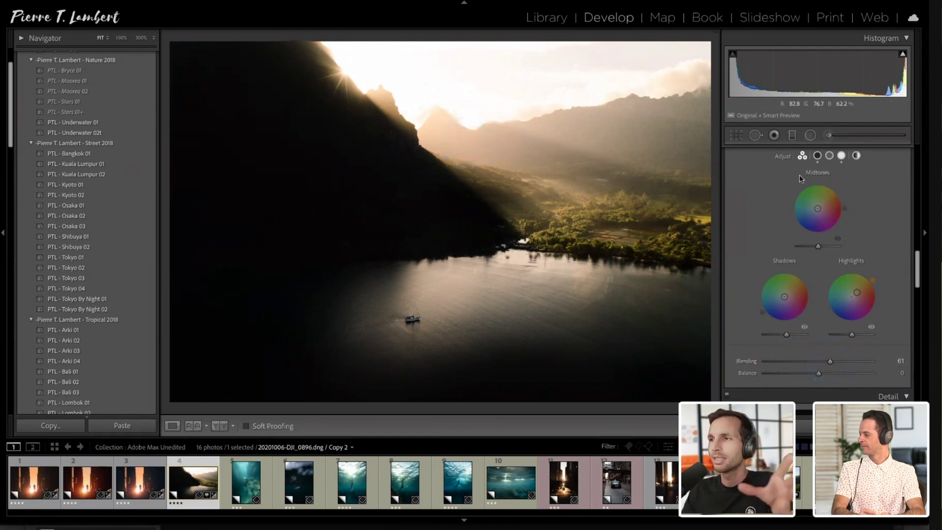
pyautogui.click(780, 264)
pyautogui.scroll(1, 785, 265)
pyautogui.click(815, 261)
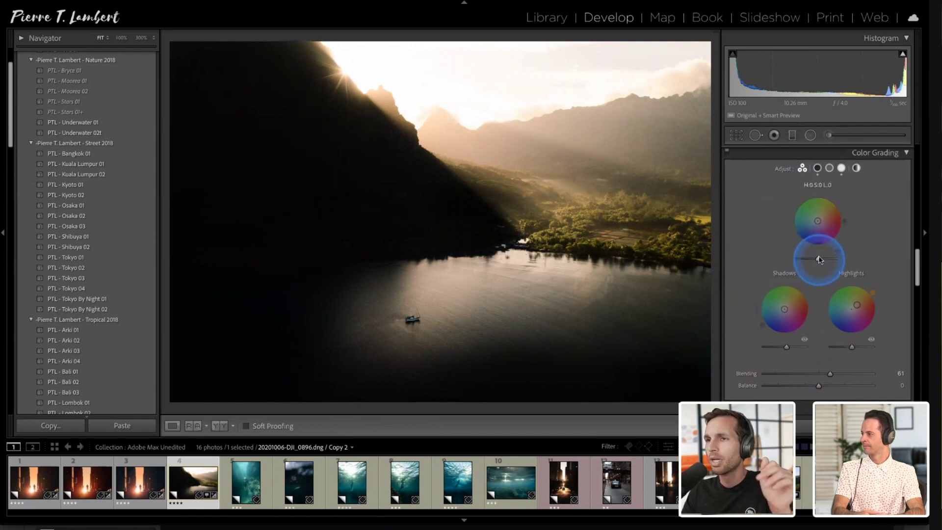
pyautogui.moveTo(818, 222)
pyautogui.mouseDown()
pyautogui.moveTo(835, 230)
pyautogui.moveTo(829, 215)
pyautogui.moveTo(818, 221)
pyautogui.mouseUp()
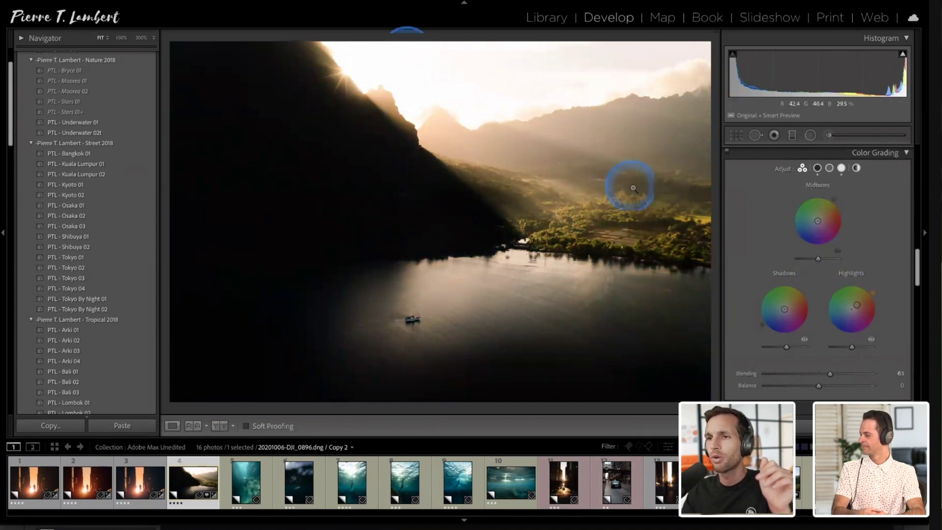
# Add a radial filter around the boat on the water and set its highlights to 17 and clarity to 22
pyautogui.click(810, 135)
pyautogui.moveTo(412, 320); pyautogui.dragTo(434, 295)
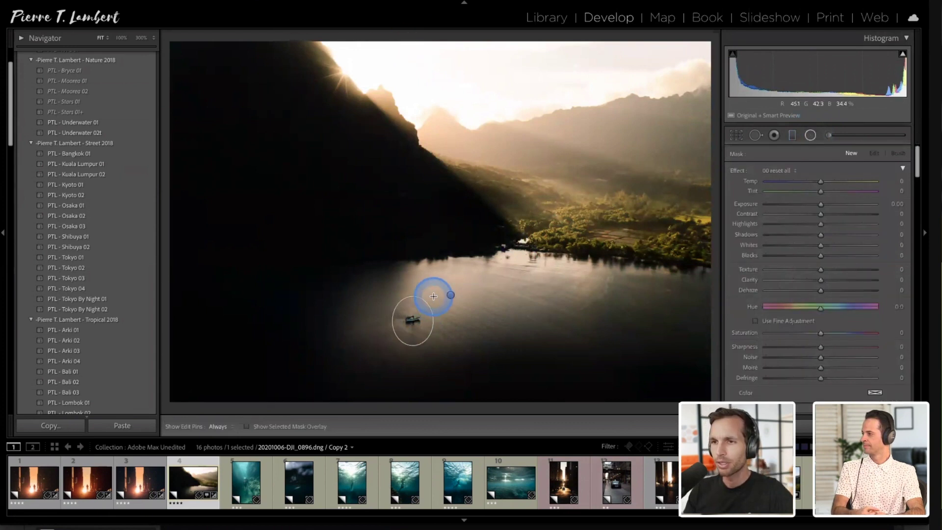
pyautogui.click(830, 226)
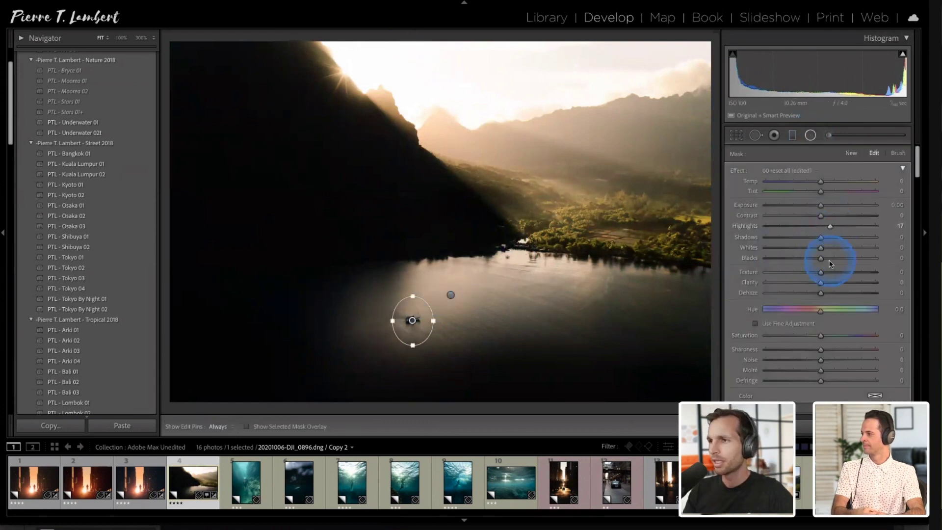
pyautogui.moveTo(822, 284); pyautogui.dragTo(836, 283)
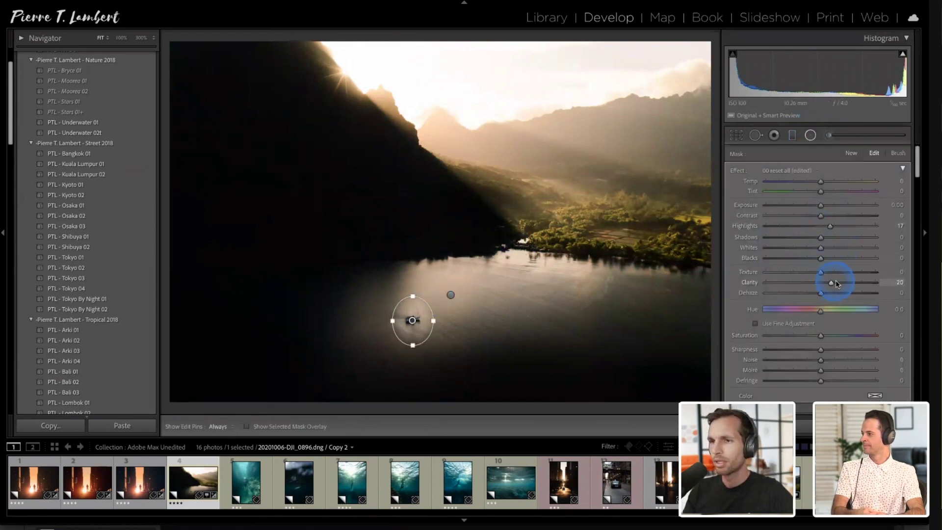
pyautogui.scroll(-3, 804, 327)
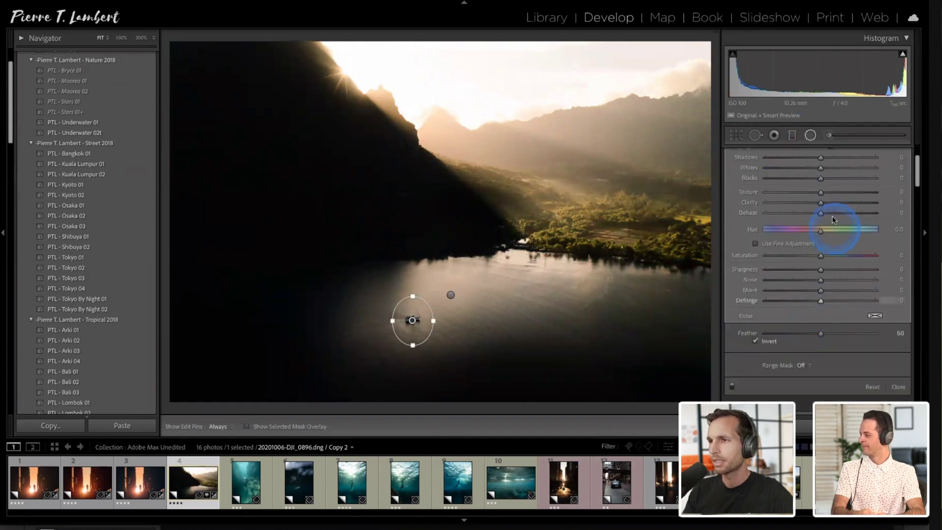
pyautogui.click(832, 202)
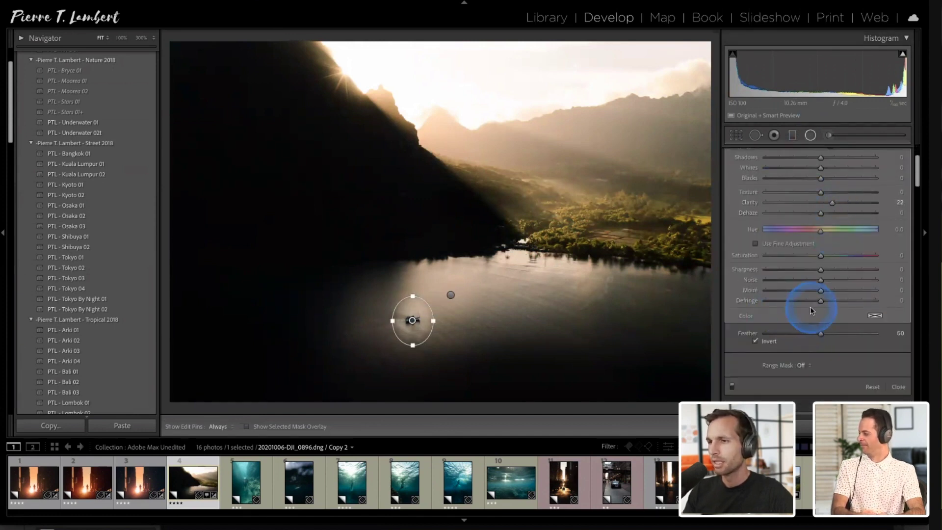
# Limit the boat's radial filter with a Color range mask sampled from the boat, and inspect the boat at 100%
pyautogui.click(412, 326)
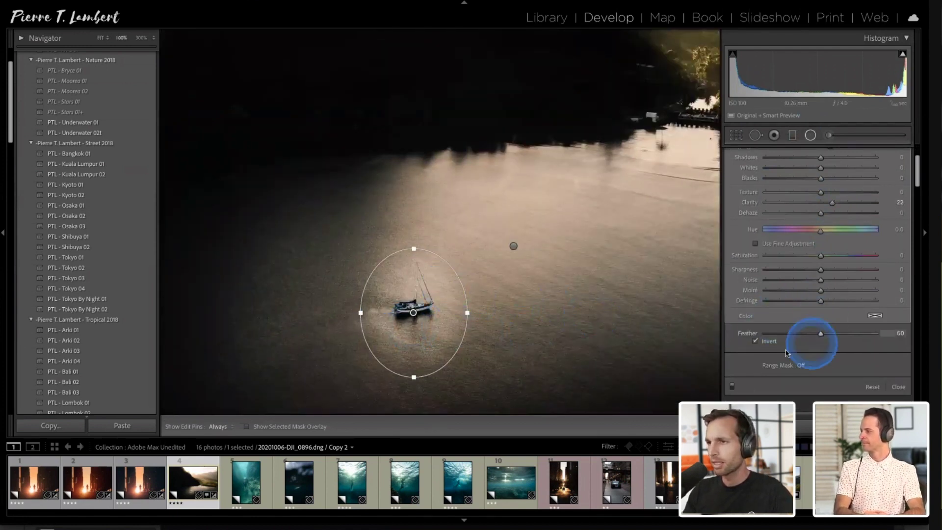
pyautogui.click(806, 365)
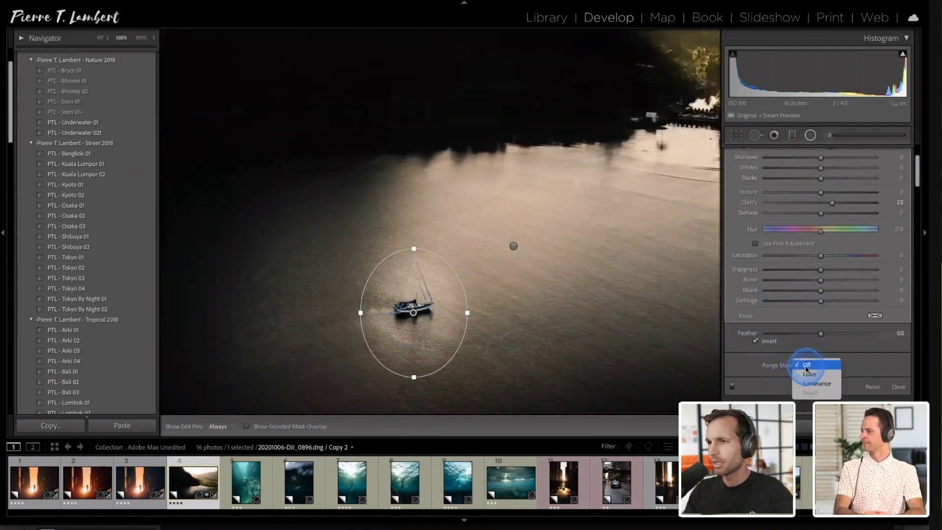
pyautogui.click(827, 382)
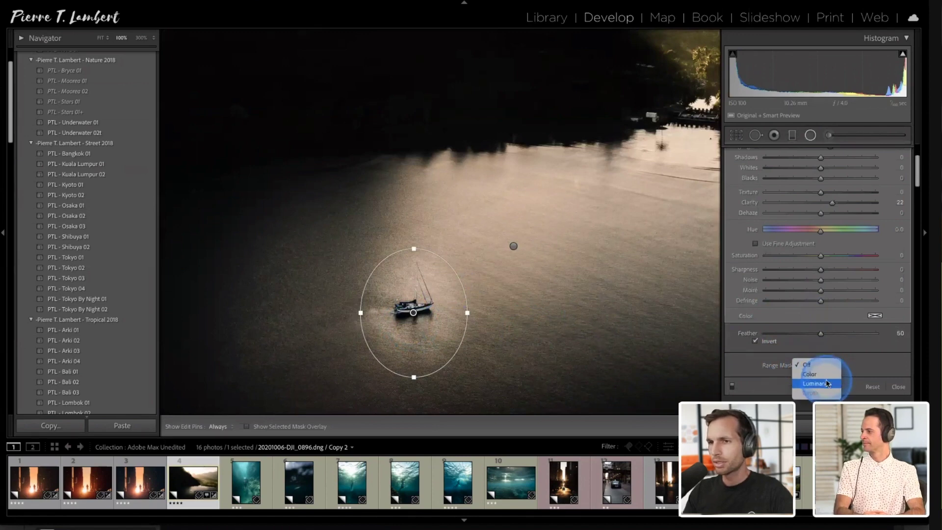
pyautogui.click(815, 374)
pyautogui.click(424, 306)
pyautogui.click(683, 307)
pyautogui.click(734, 365)
pyautogui.click(412, 310)
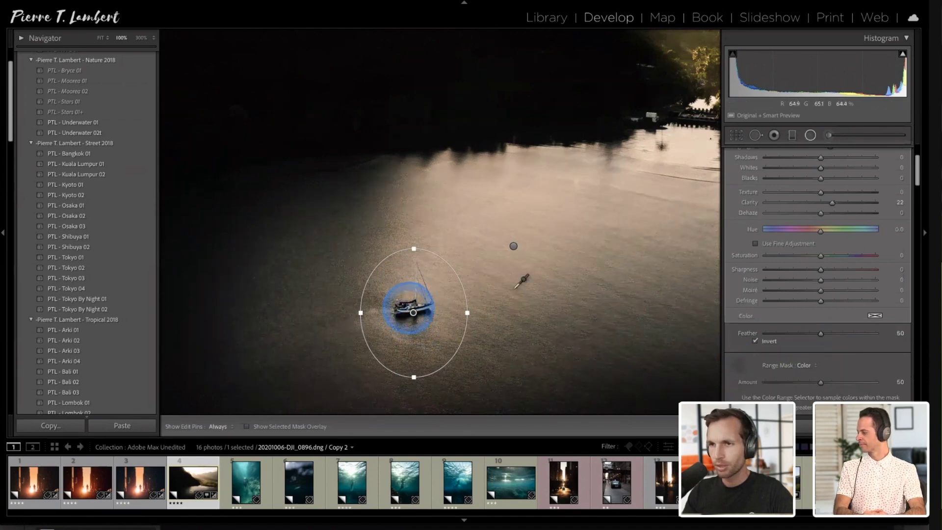
pyautogui.click(703, 425)
pyautogui.click(415, 300)
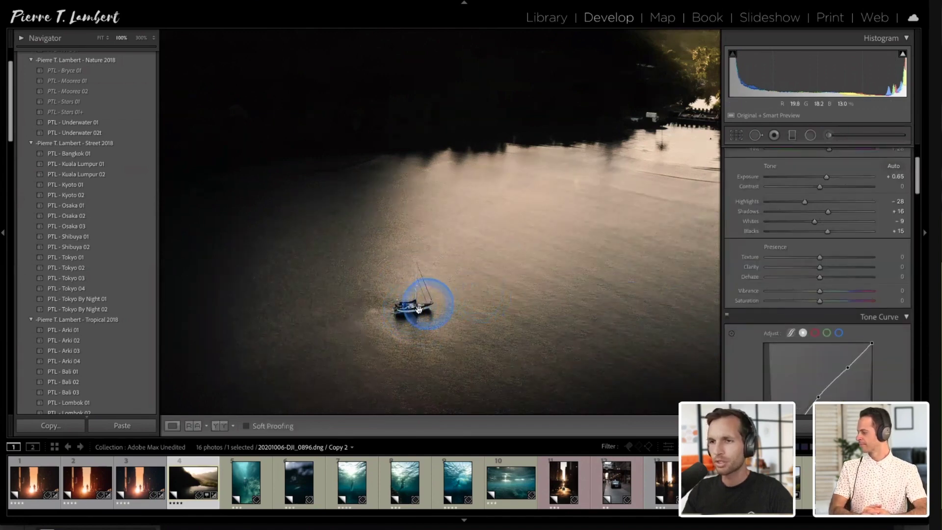
pyautogui.click(494, 309)
pyautogui.click(500, 310)
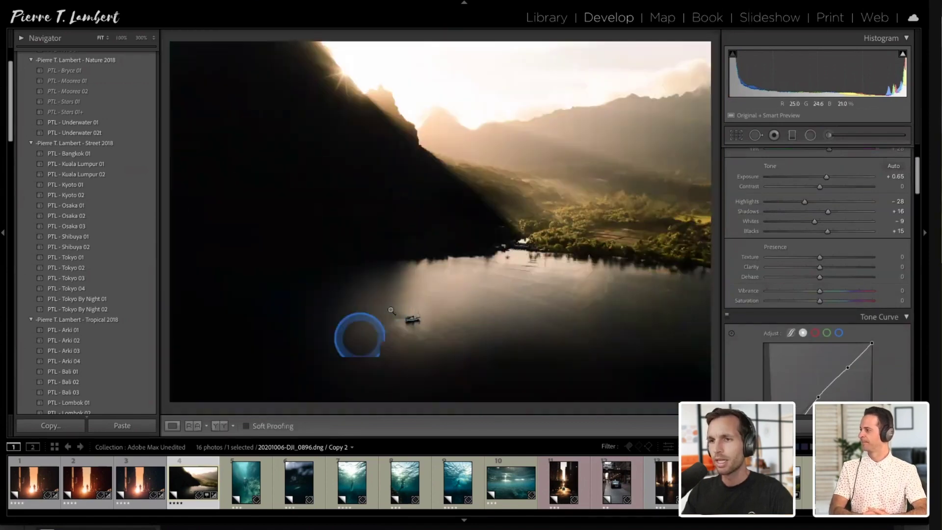
# Refine the radial filter around the boat with highlights at 11 and feather at 97
pyautogui.click(811, 135)
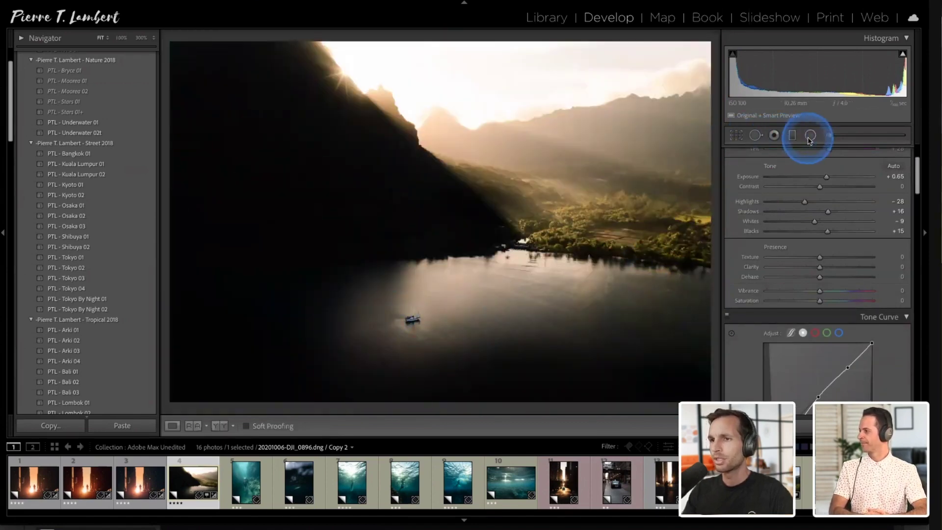
pyautogui.moveTo(412, 320); pyautogui.dragTo(434, 346)
pyautogui.click(690, 279)
pyautogui.click(840, 221)
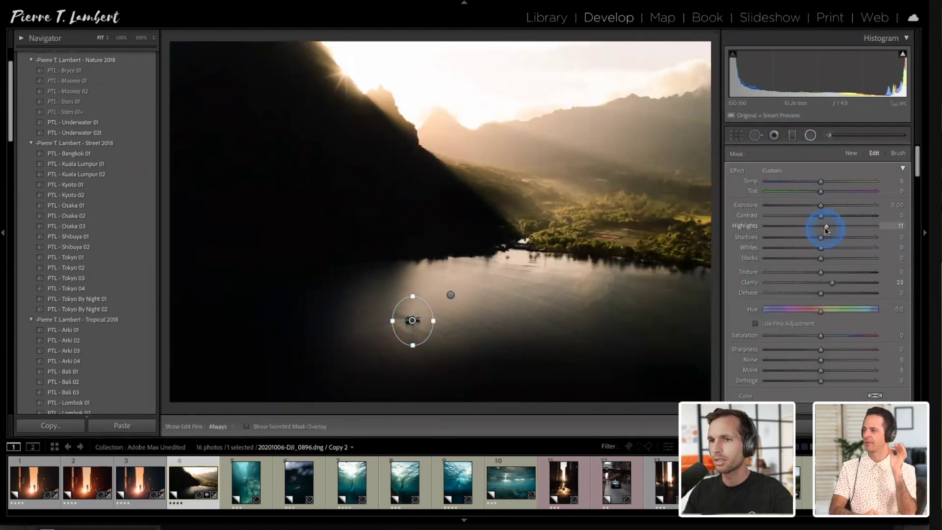
pyautogui.scroll(-4, 818, 332)
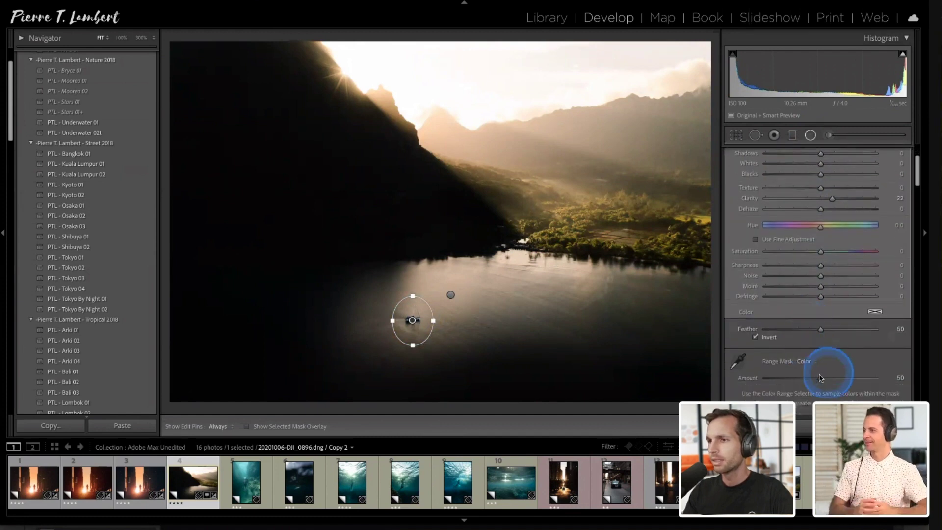
pyautogui.moveTo(820, 329); pyautogui.dragTo(874, 333)
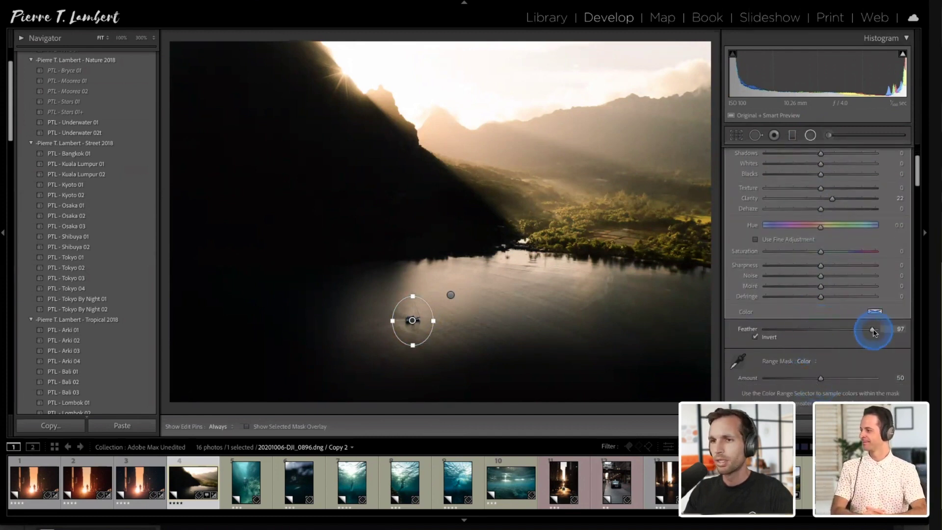
pyautogui.click(694, 426)
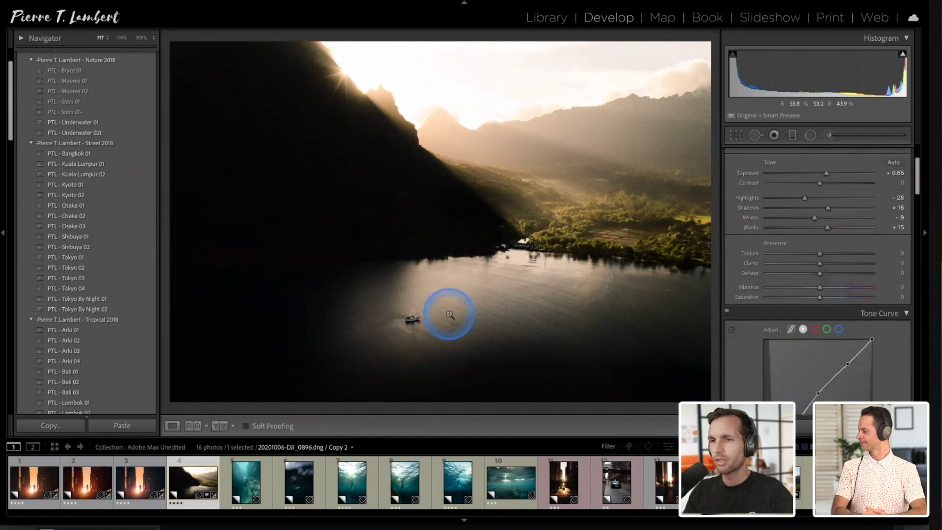
# Compare the graded bay landscape with its unedited state several times
pyautogui.press('\\')
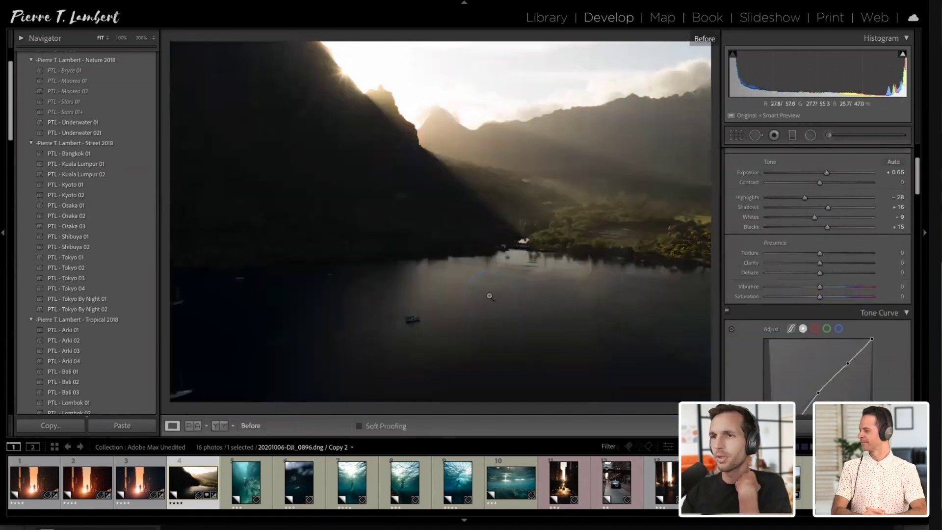
pyautogui.press('\\')
pyautogui.press('\\')
pyautogui.press('\\')
pyautogui.press('\\')
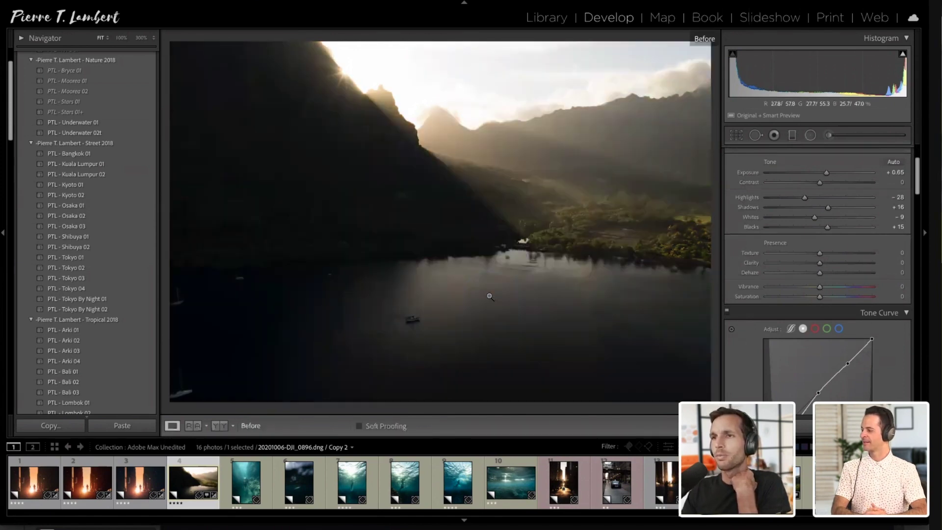
pyautogui.press('\\')
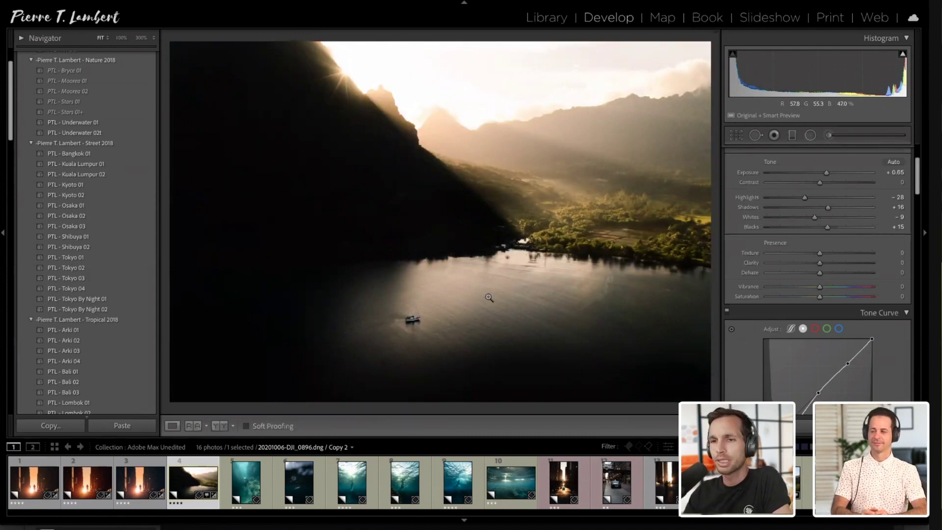
# Look up the underwater diver photo in the Library grid and view it in Develop
pyautogui.click(312, 378)
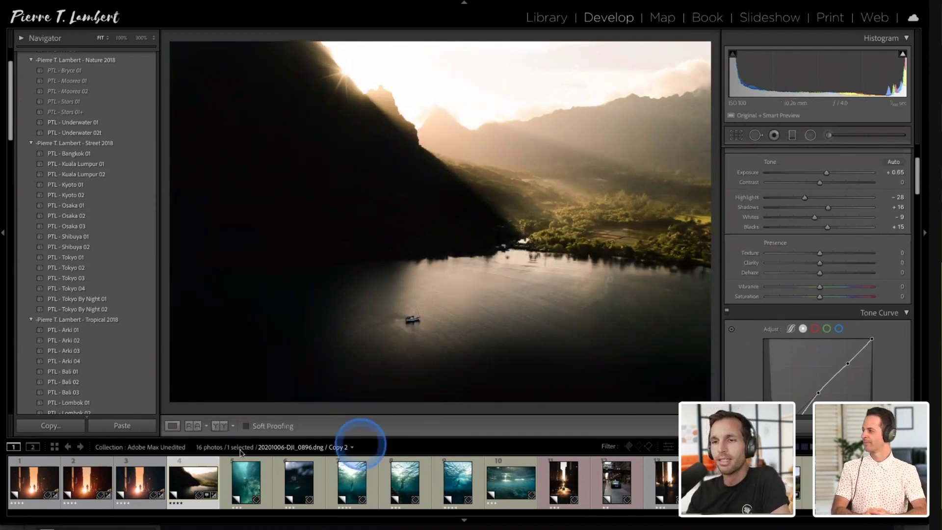
pyautogui.click(250, 486)
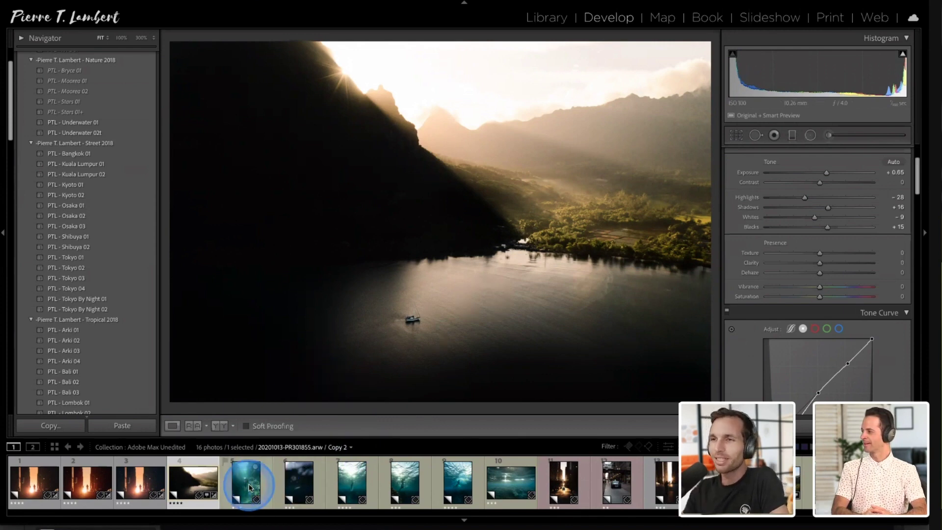
pyautogui.press('g')
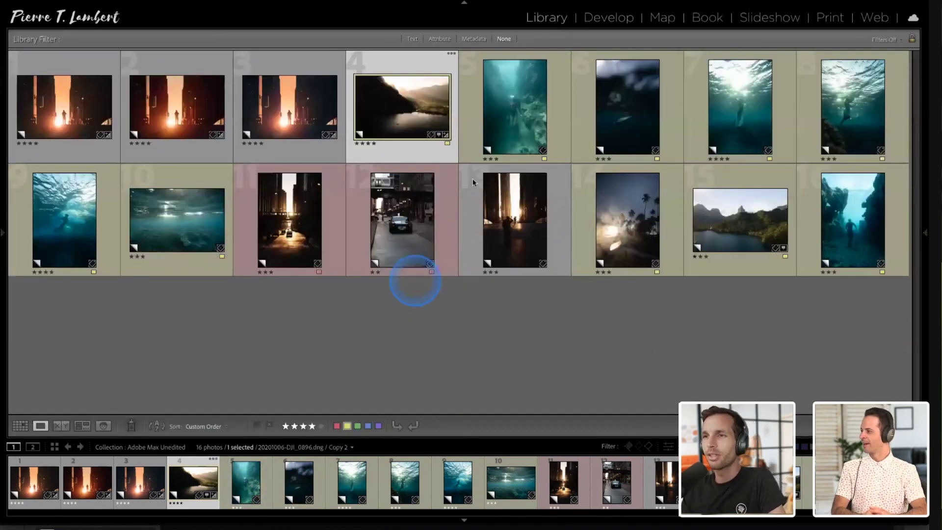
pyautogui.click(515, 113)
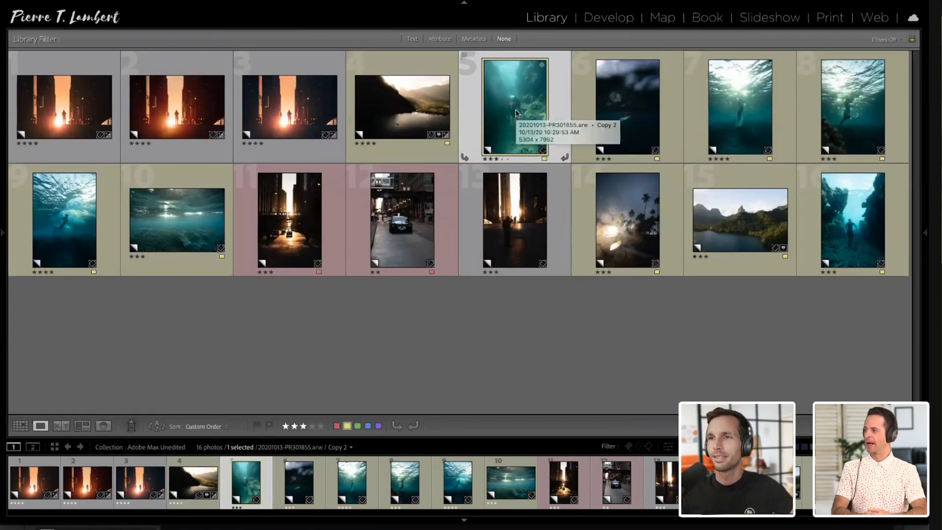
pyautogui.press('Left')
pyautogui.press('d')
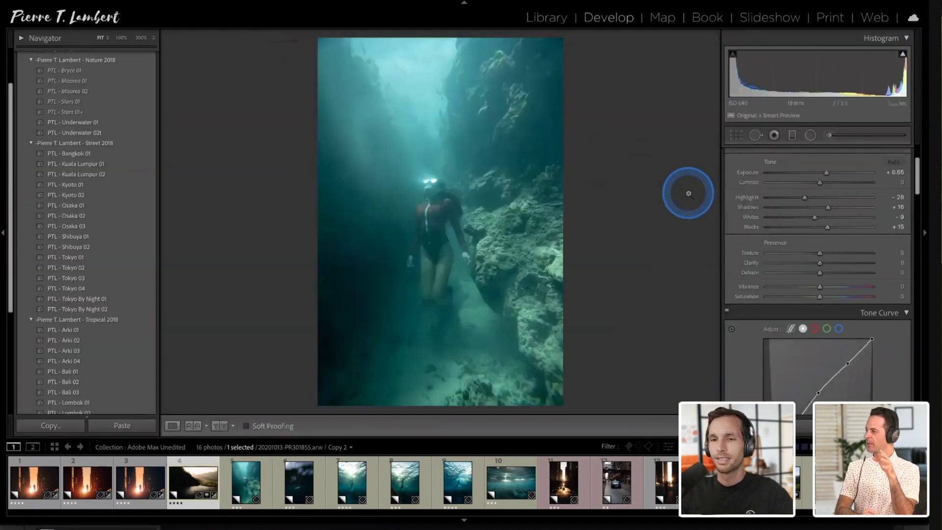
pyautogui.press('Left')
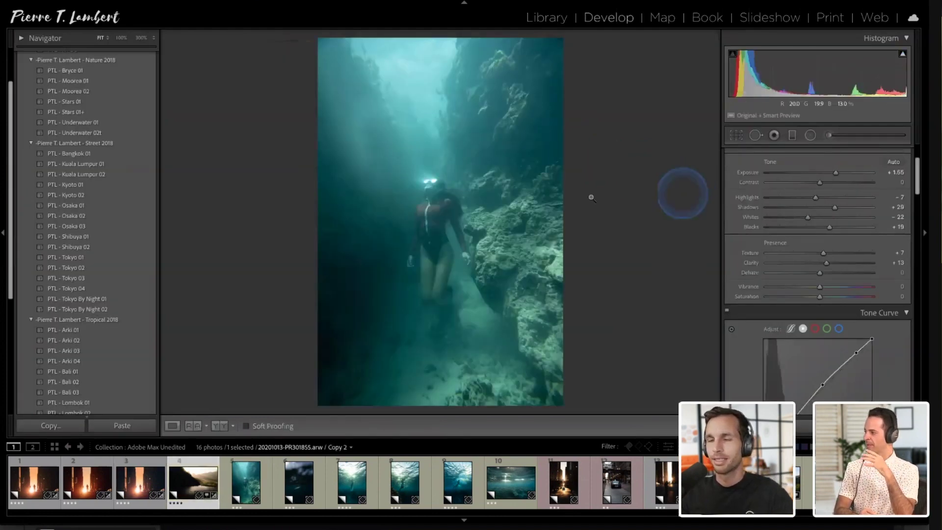
# Create a virtual copy of the graded bay landscape and raise the darkest inner point of its tone curve
pyautogui.click(182, 473)
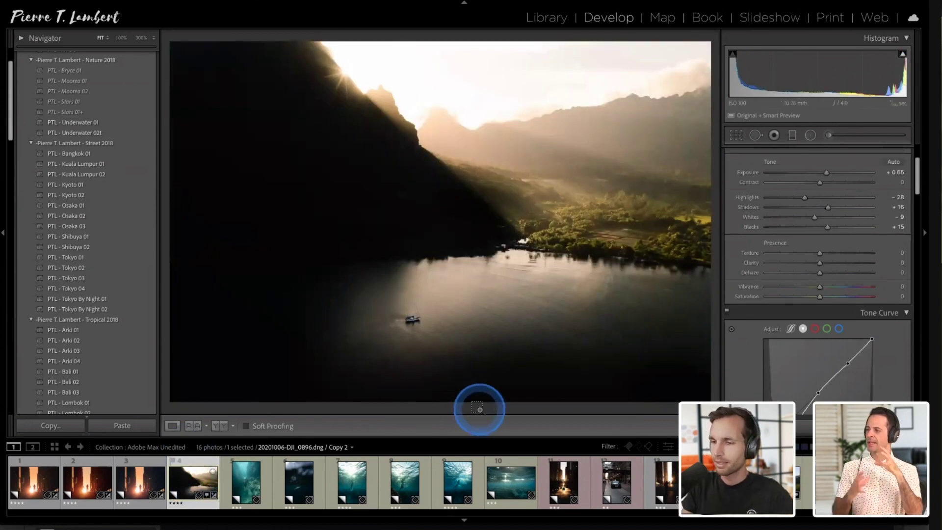
pyautogui.hotkey('ctrl', "'")
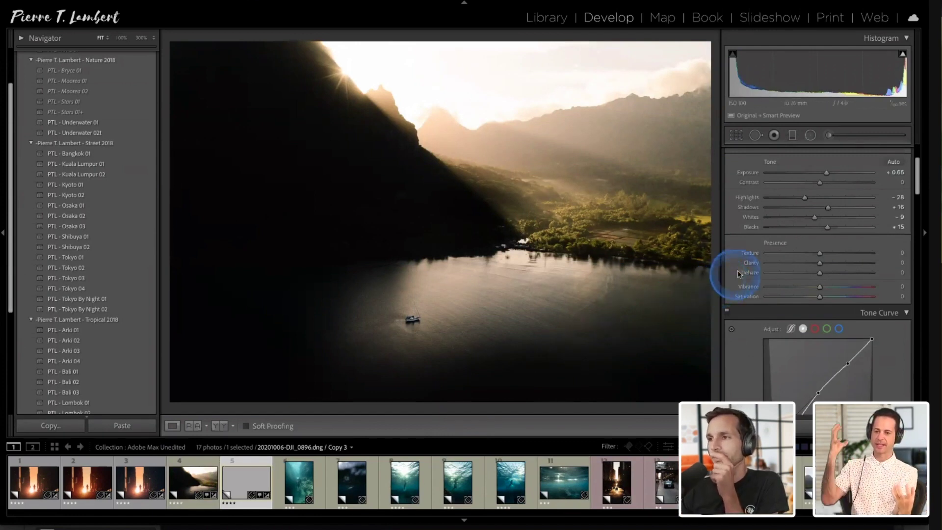
pyautogui.scroll(-1, 745, 244)
pyautogui.scroll(3, 744, 243)
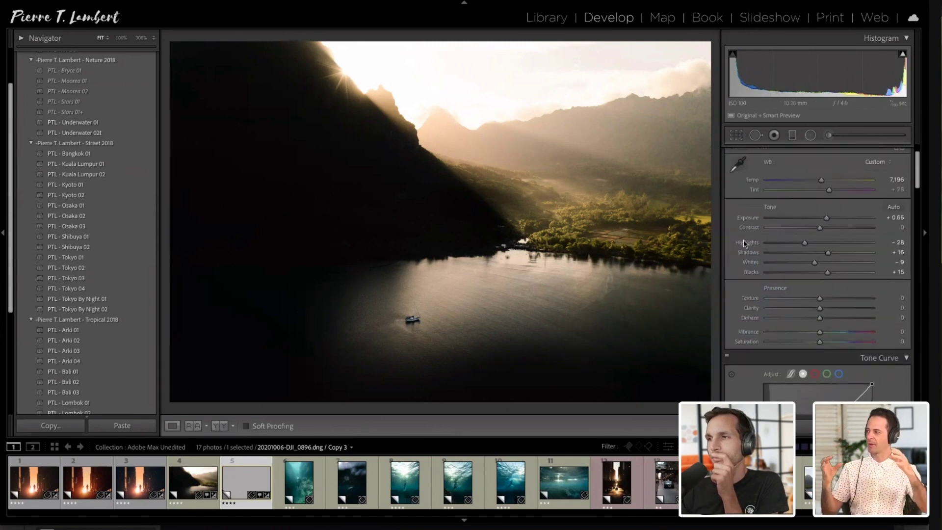
pyautogui.scroll(-2, 745, 243)
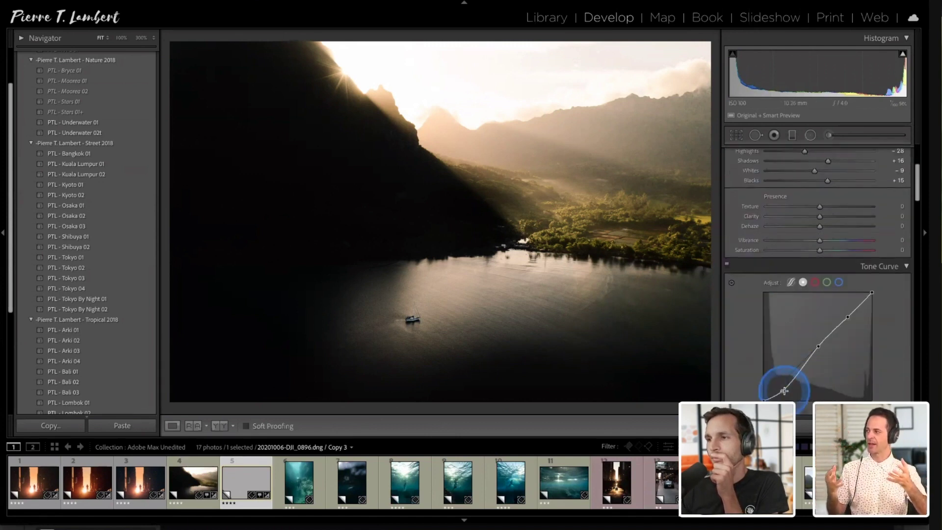
pyautogui.moveTo(784, 391); pyautogui.dragTo(785, 383)
pyautogui.scroll(3, 834, 250)
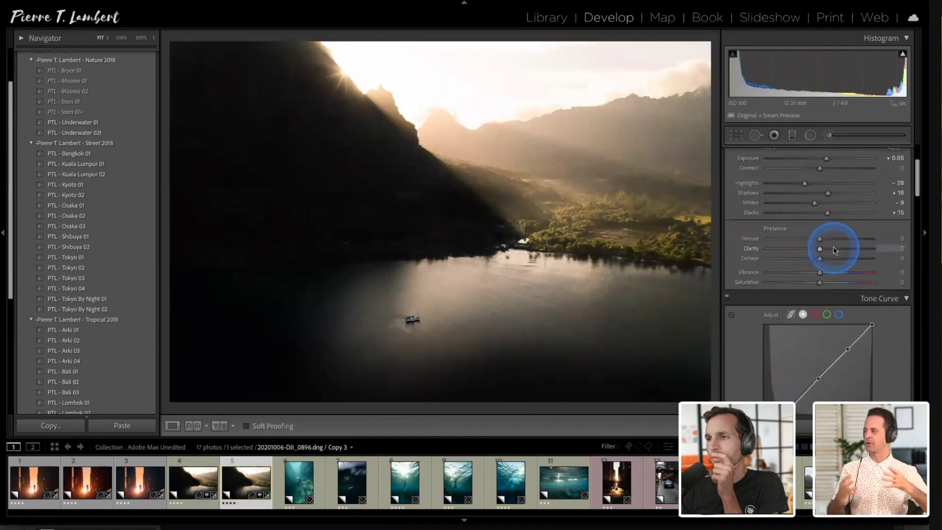
# Lift the copy's dark areas by setting shadows to +31 and moving the low tone curve point to input 50, output 48
pyautogui.click(828, 209)
pyautogui.moveTo(832, 210)
pyautogui.mouseDown()
pyautogui.moveTo(843, 208)
pyautogui.moveTo(835, 208)
pyautogui.mouseUp()
pyautogui.scroll(-1, 776, 310)
pyautogui.scroll(-2, 776, 310)
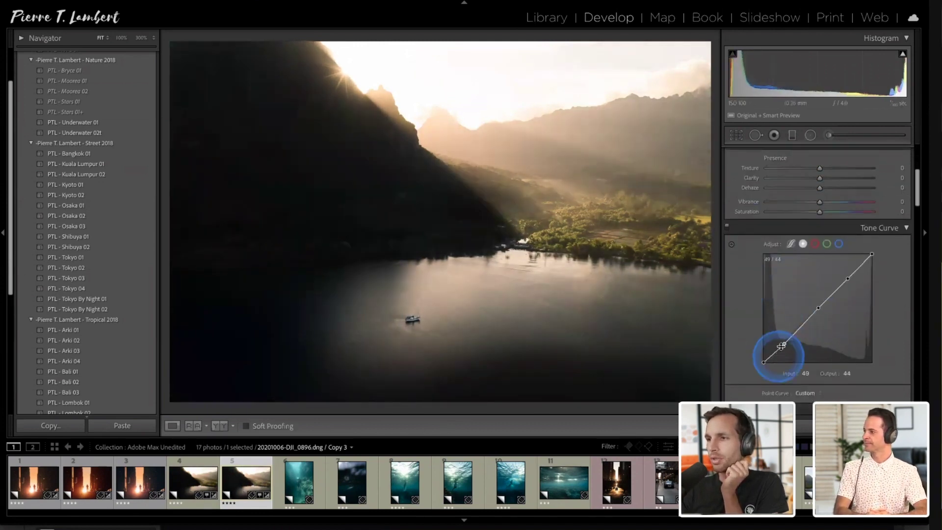
pyautogui.moveTo(785, 346)
pyautogui.mouseDown()
pyautogui.moveTo(788, 357)
pyautogui.moveTo(786, 342)
pyautogui.mouseUp()
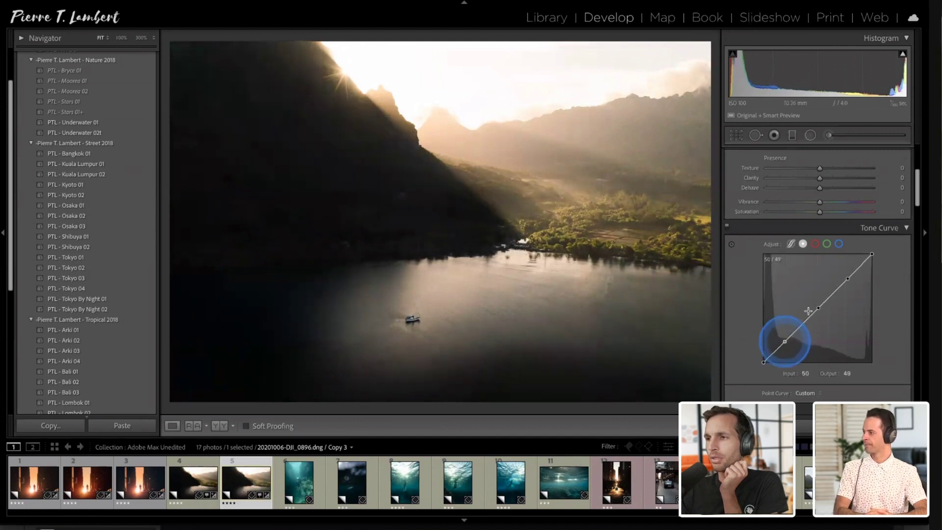
pyautogui.scroll(5, 804, 304)
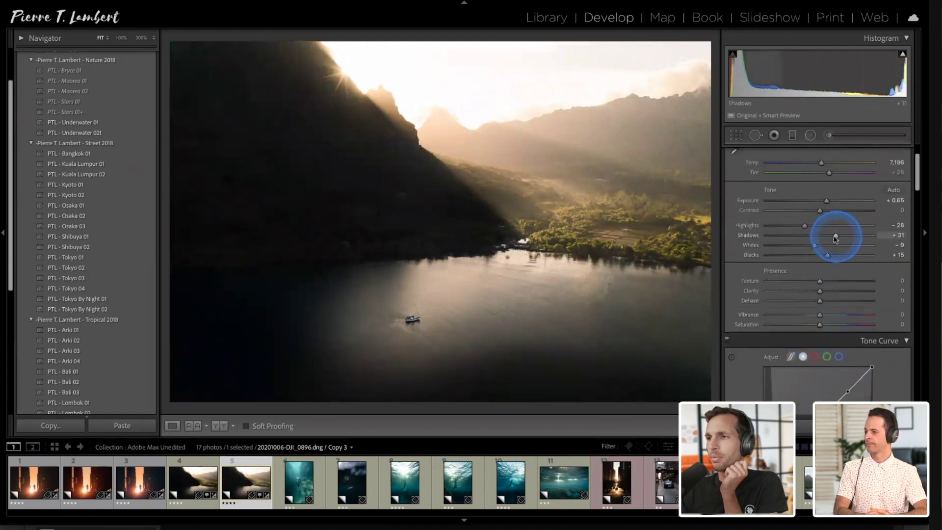
# Raise the copy's shadows to +48 and inspect the dark mountainside and water up close
pyautogui.moveTo(835, 238)
pyautogui.mouseDown()
pyautogui.moveTo(860, 236)
pyautogui.moveTo(844, 236)
pyautogui.mouseUp()
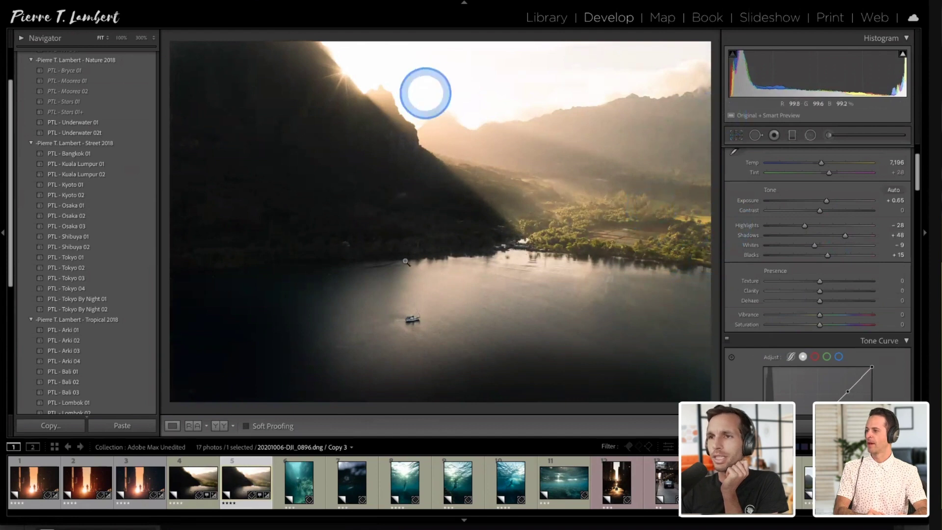
pyautogui.click(473, 162)
pyautogui.click(400, 325)
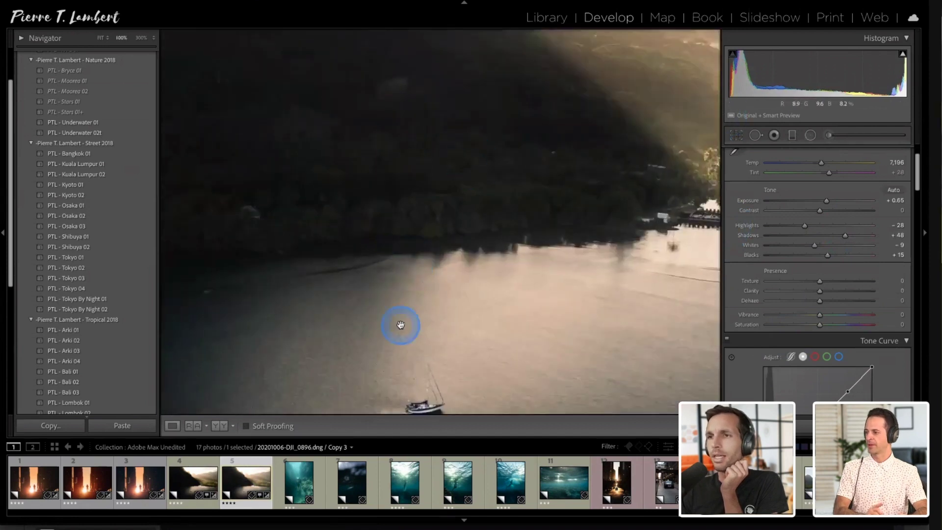
pyautogui.click(452, 193)
pyautogui.click(479, 165)
pyautogui.moveTo(480, 165); pyautogui.dragTo(471, 179)
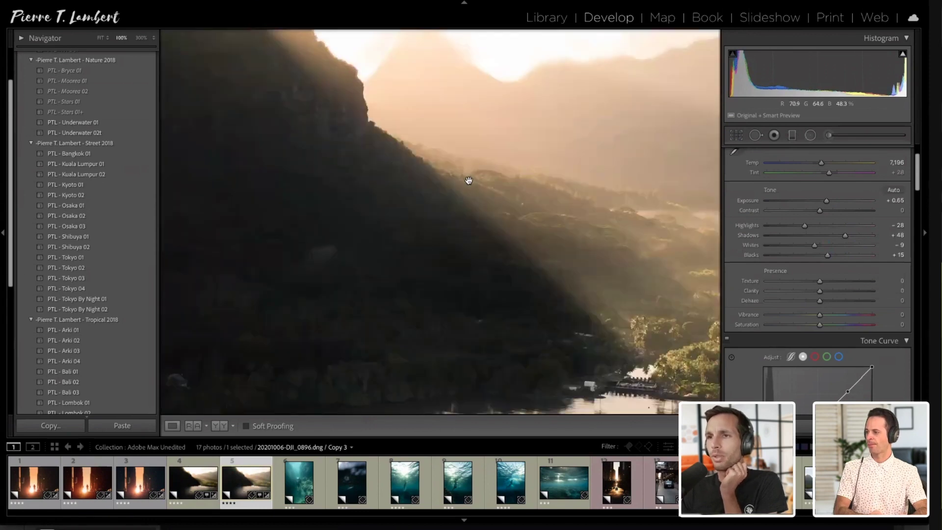
pyautogui.moveTo(370, 203); pyautogui.dragTo(396, 236)
pyautogui.click(432, 234)
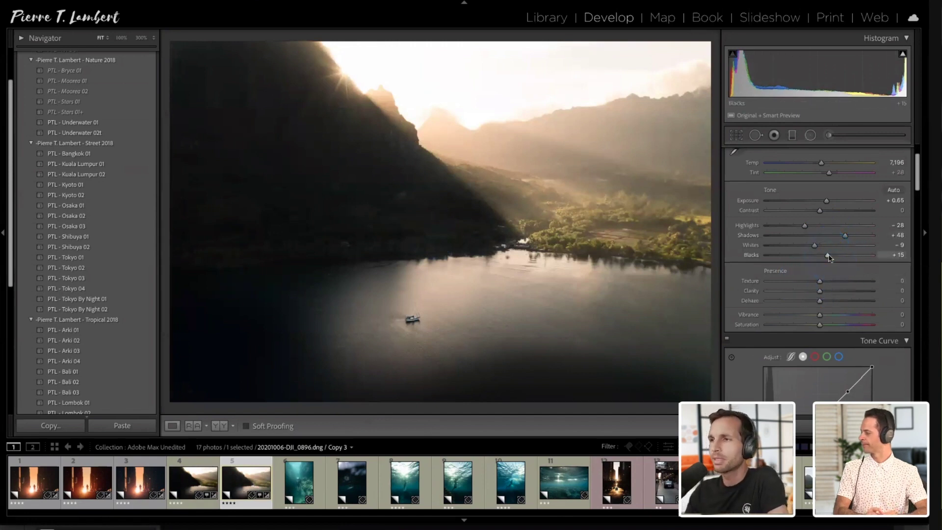
# Set the copy's blacks to +21
pyautogui.scroll(-3, 828, 274)
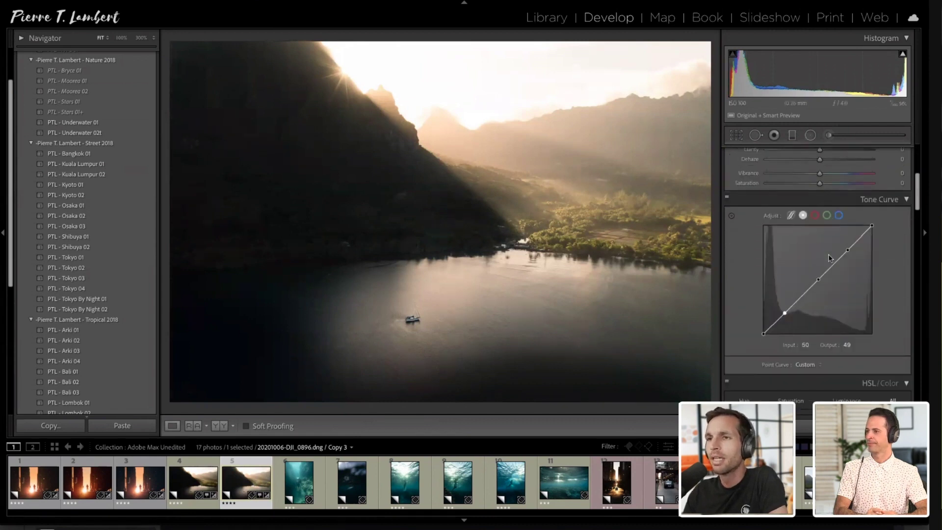
pyautogui.scroll(5, 829, 304)
pyautogui.moveTo(835, 313); pyautogui.dragTo(838, 313)
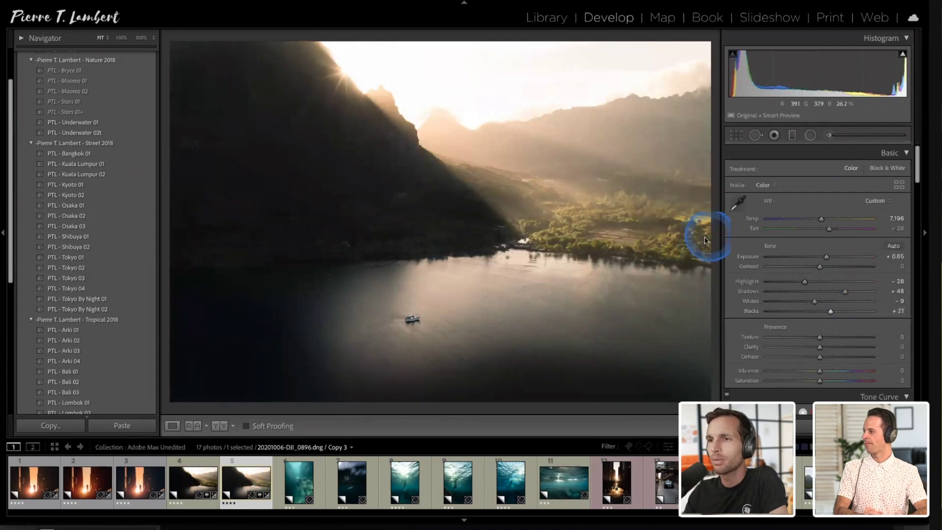
# Delete the brush adjustment placed on the dark mountainside and close the Adjustment Brush
pyautogui.click(836, 139)
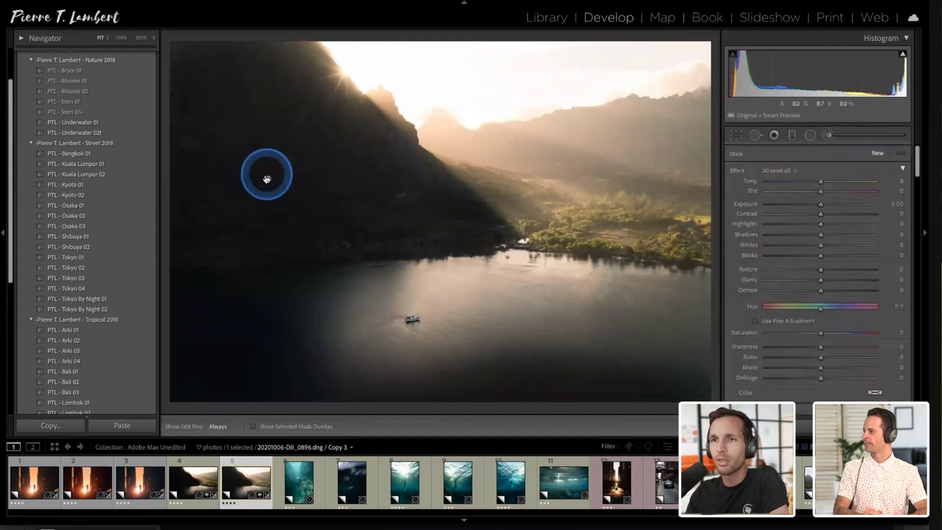
pyautogui.click(268, 178)
pyautogui.press('Delete')
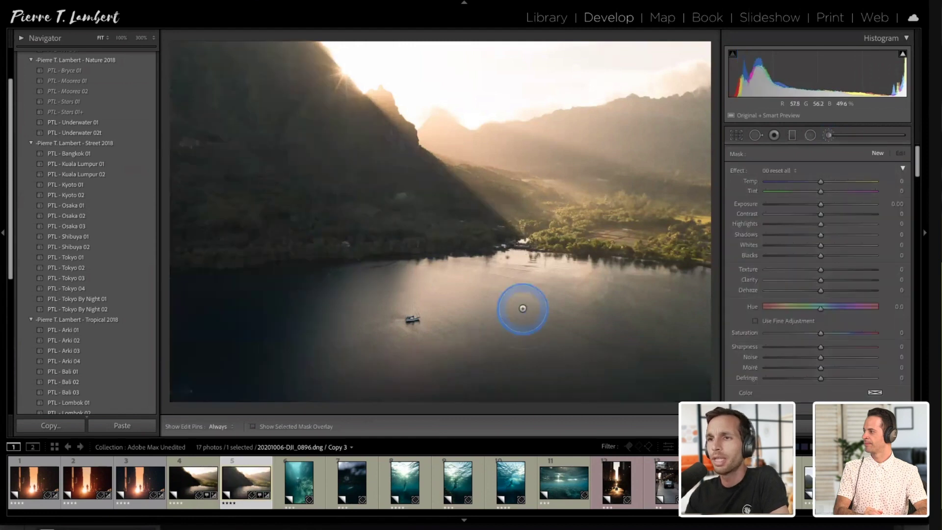
pyautogui.click(828, 135)
# Set the copy's shadows to +24 and lower the dark point of its tone curve
pyautogui.moveTo(845, 293); pyautogui.dragTo(831, 294)
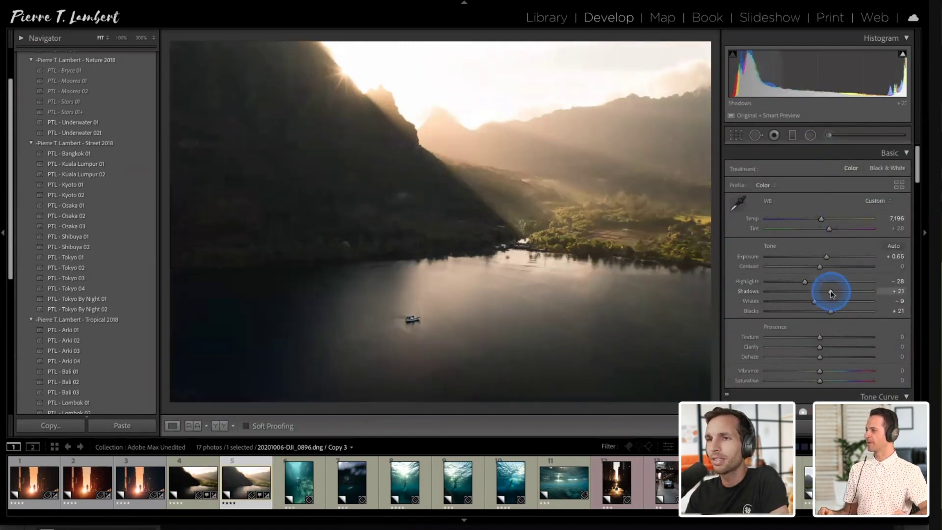
pyautogui.scroll(-5, 828, 338)
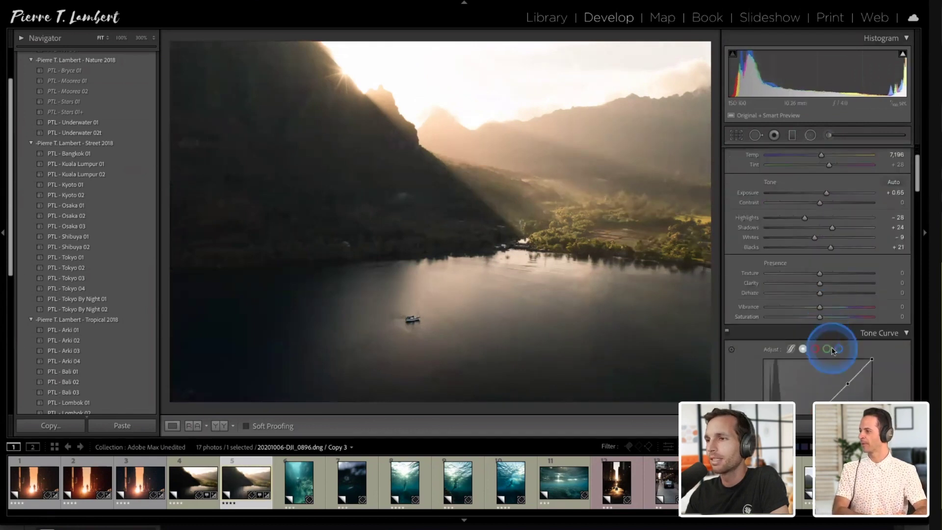
pyautogui.click(783, 392)
pyautogui.moveTo(782, 392); pyautogui.dragTo(783, 397)
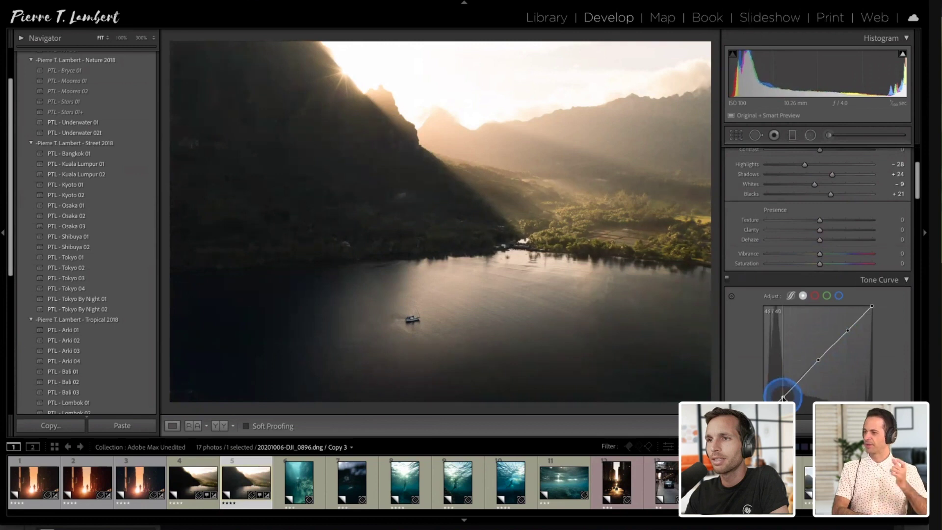
# Compare the graded bay landscape with its lifted copy side by side in Survey view
pyautogui.click(191, 480)
pyautogui.keyDown('super'); pyautogui.click(189, 480); pyautogui.keyUp('super')
pyautogui.click(367, 408)
pyautogui.press('n')
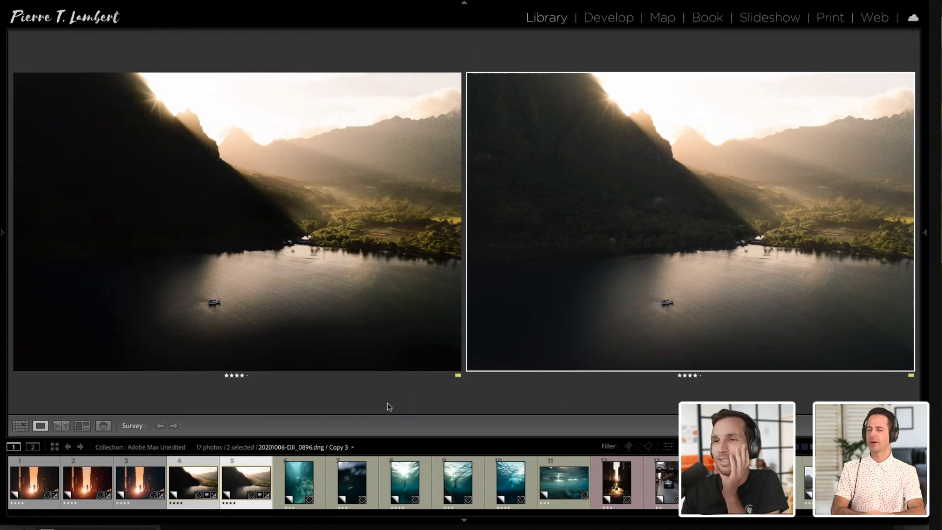
pyautogui.click(440, 404)
pyautogui.click(318, 491)
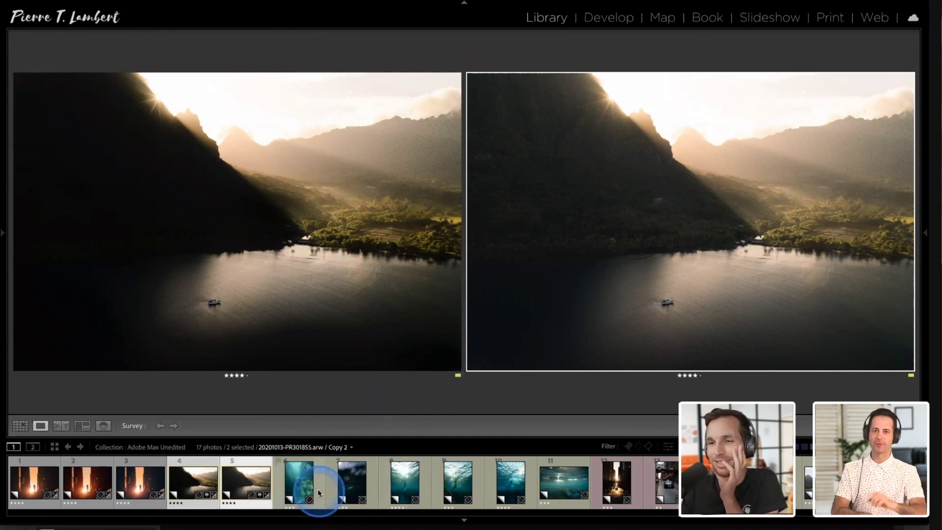
pyautogui.click(258, 463)
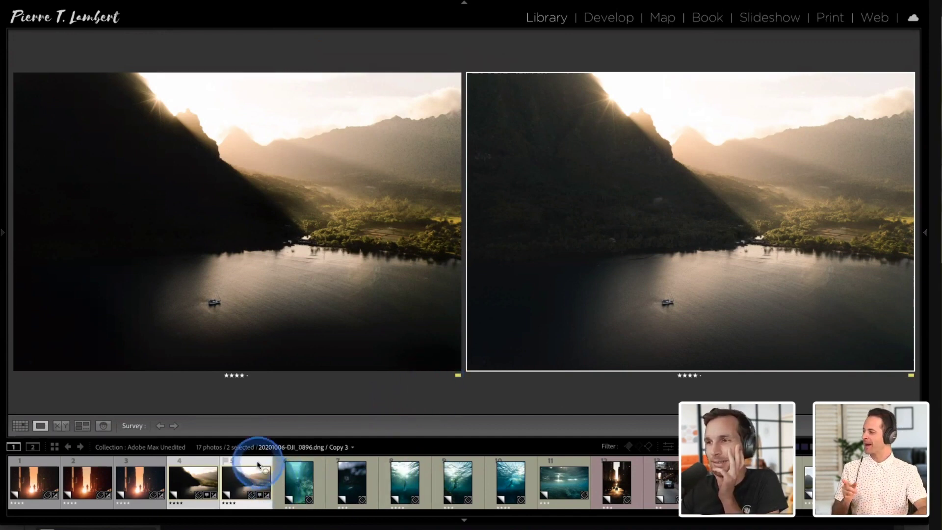
pyautogui.click(258, 464)
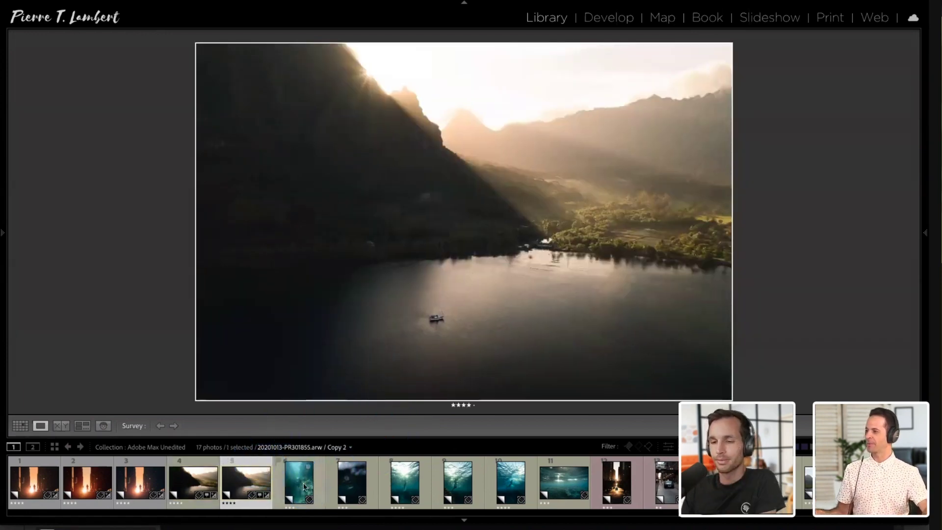
# View the underwater diver photo in Develop, followed by the photo of the woman in the white dress underwater
pyautogui.click(534, 287)
pyautogui.click(721, 234)
pyautogui.press('d')
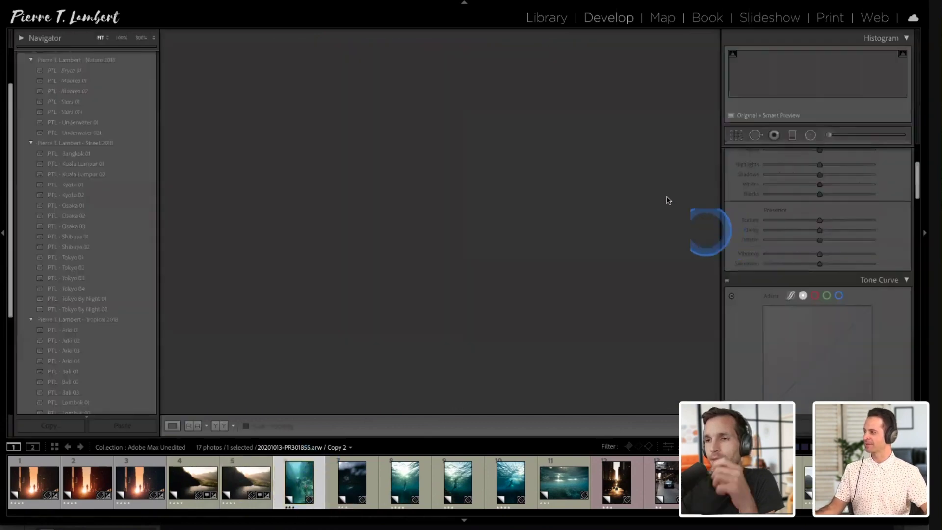
pyautogui.click(667, 200)
pyautogui.click(532, 301)
pyautogui.click(405, 484)
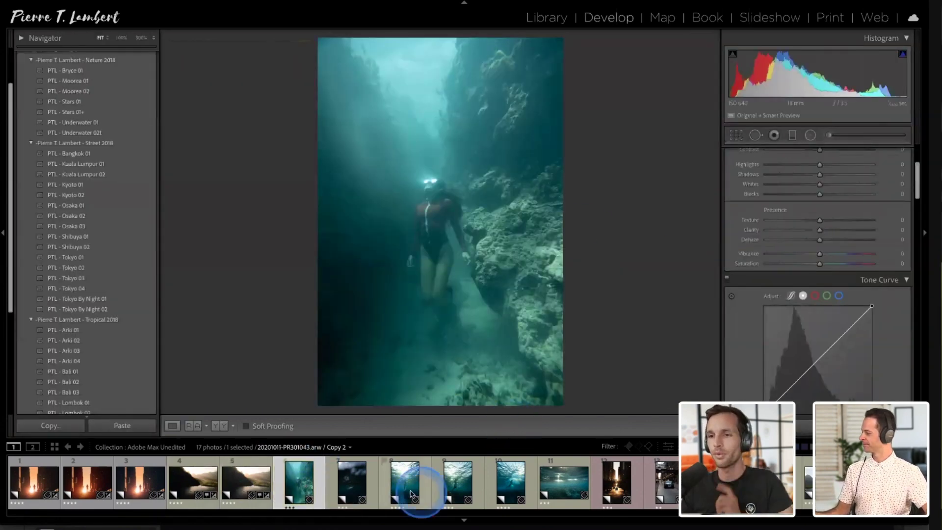
pyautogui.press('Right')
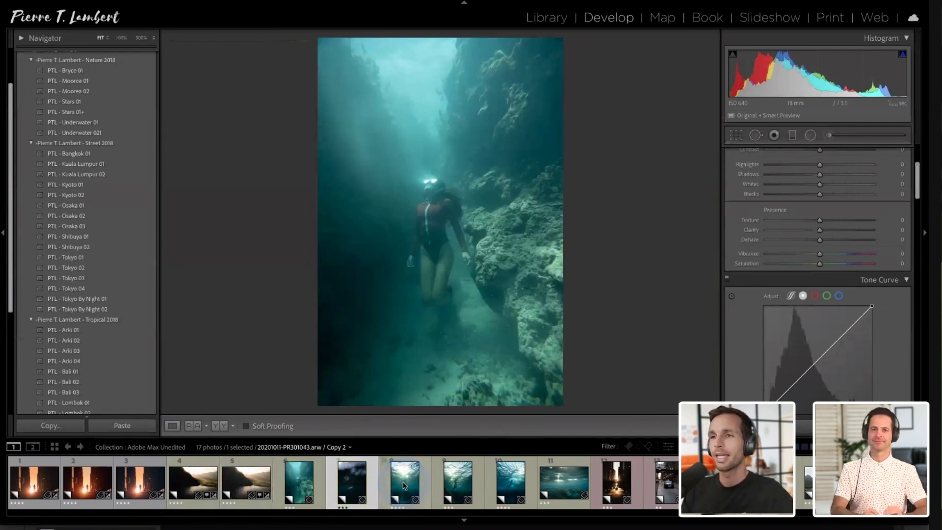
pyautogui.click(405, 483)
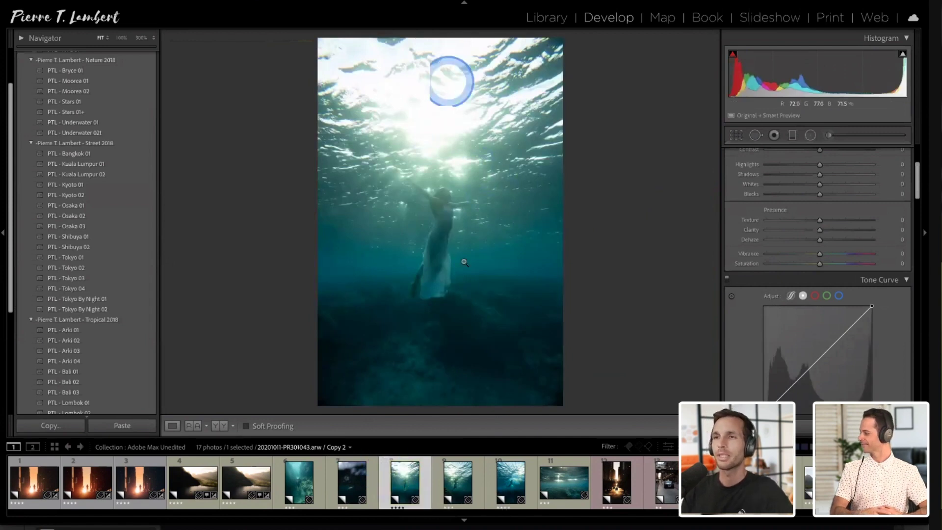
# Compare the diver, surfboard and white-dress underwater photos together in Survey view
pyautogui.click(352, 483)
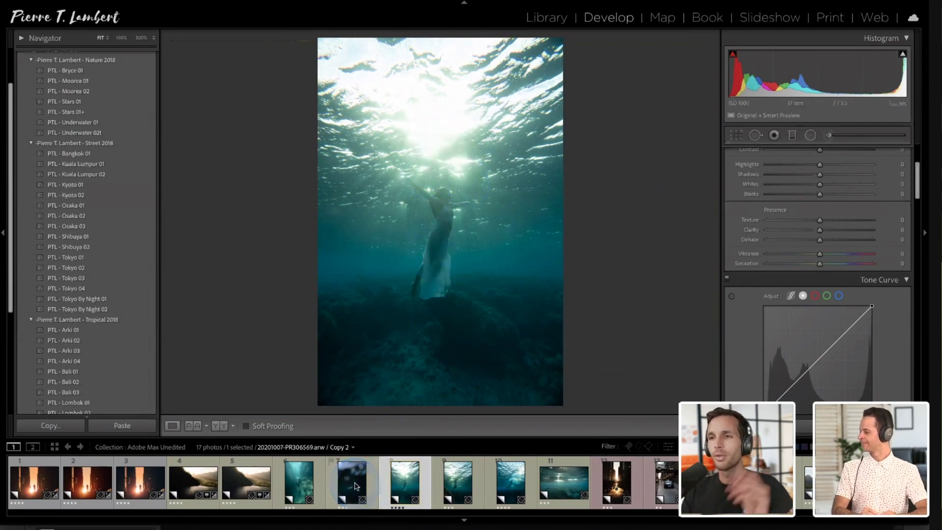
pyautogui.keyDown('shift'); pyautogui.click(301, 486); pyautogui.keyUp('shift')
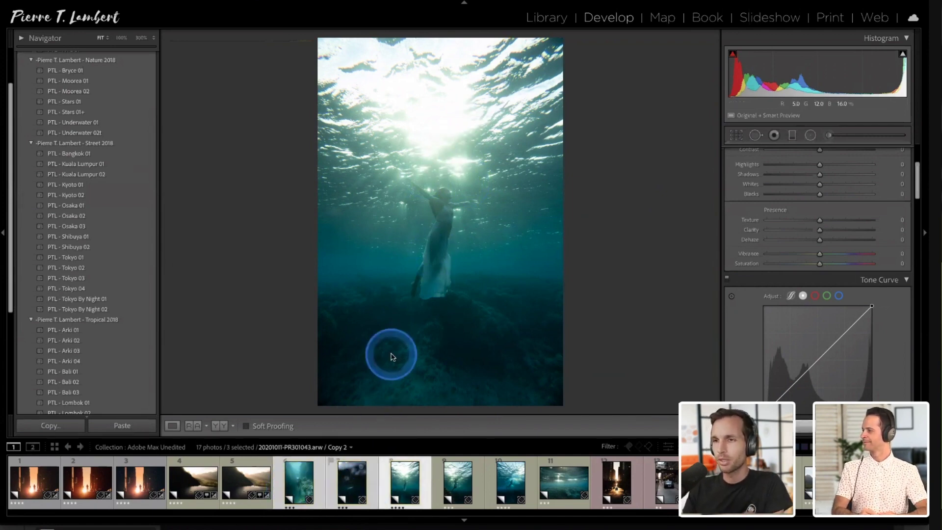
pyautogui.press('n')
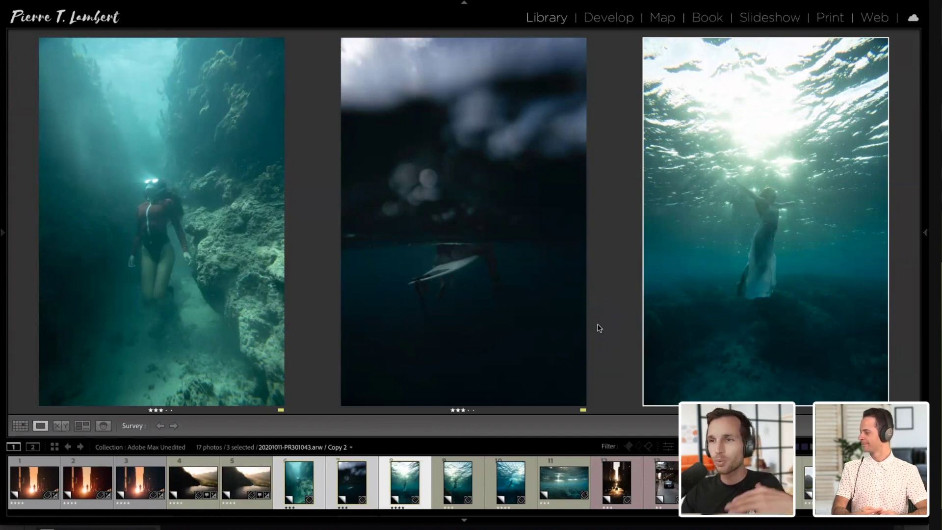
pyautogui.click(182, 263)
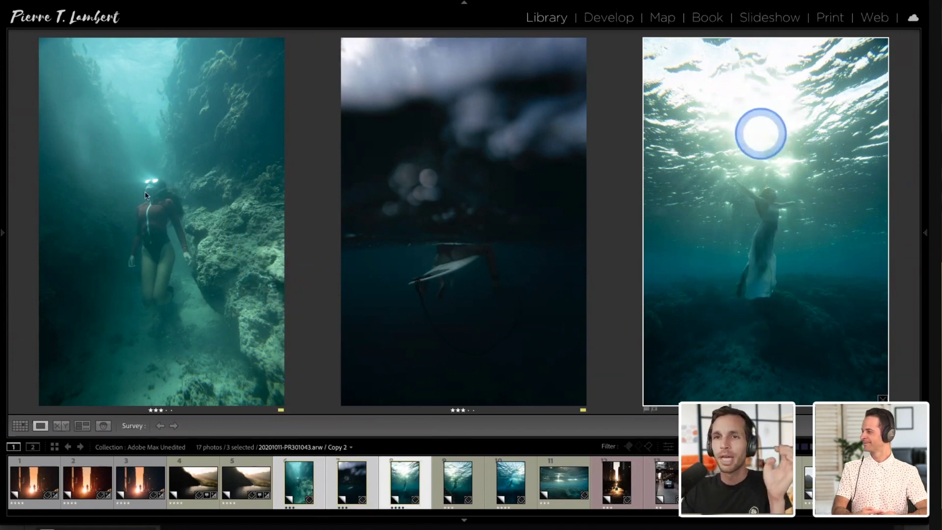
pyautogui.click(144, 238)
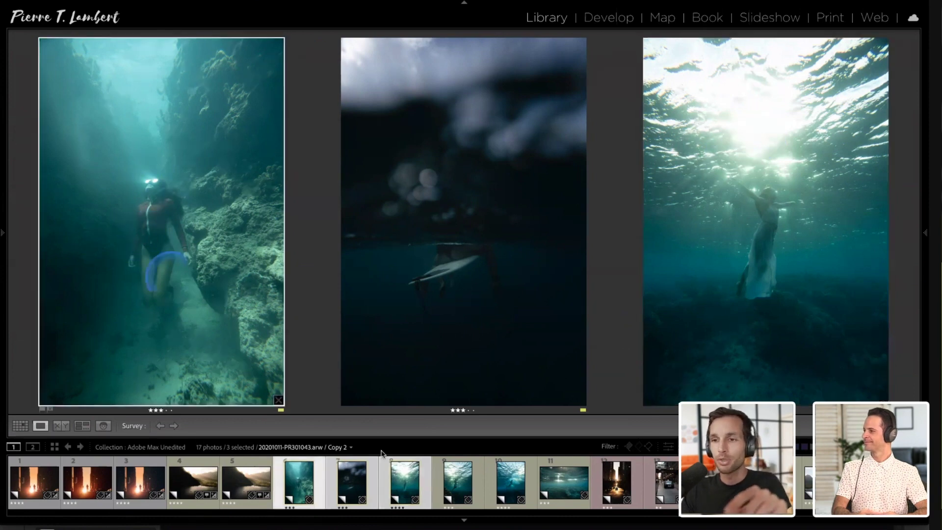
# Open the white-dress underwater photo in Develop and set its white balance to temp 8,962 and tint +84
pyautogui.click(384, 486)
pyautogui.press('d')
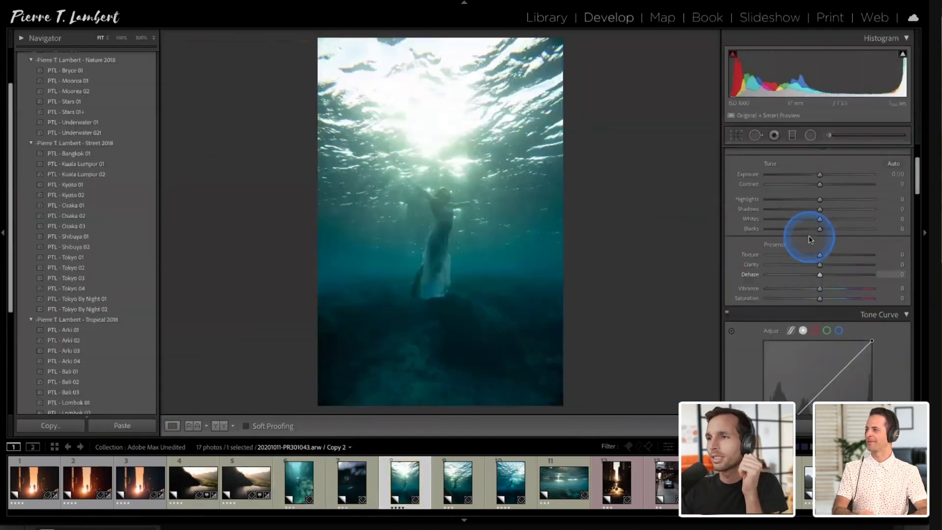
pyautogui.scroll(5, 810, 238)
pyautogui.click(801, 221)
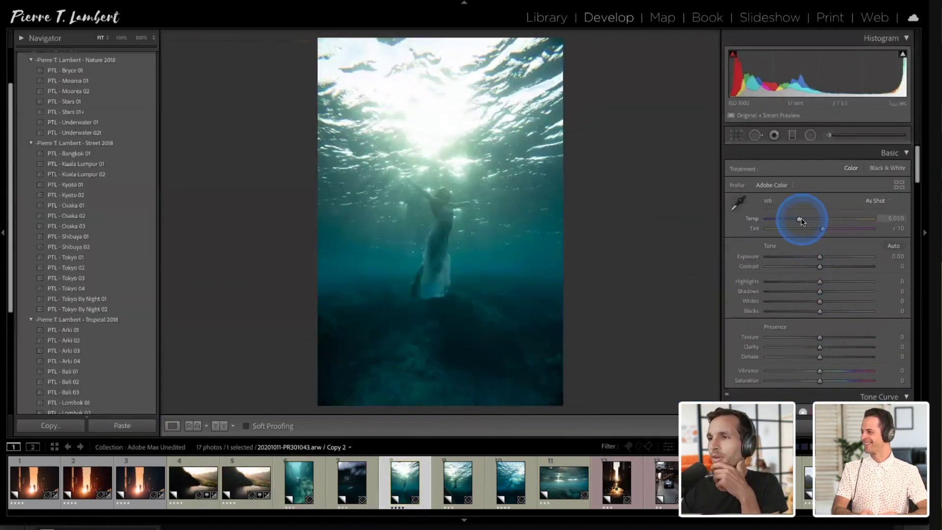
pyautogui.moveTo(801, 220); pyautogui.dragTo(845, 228)
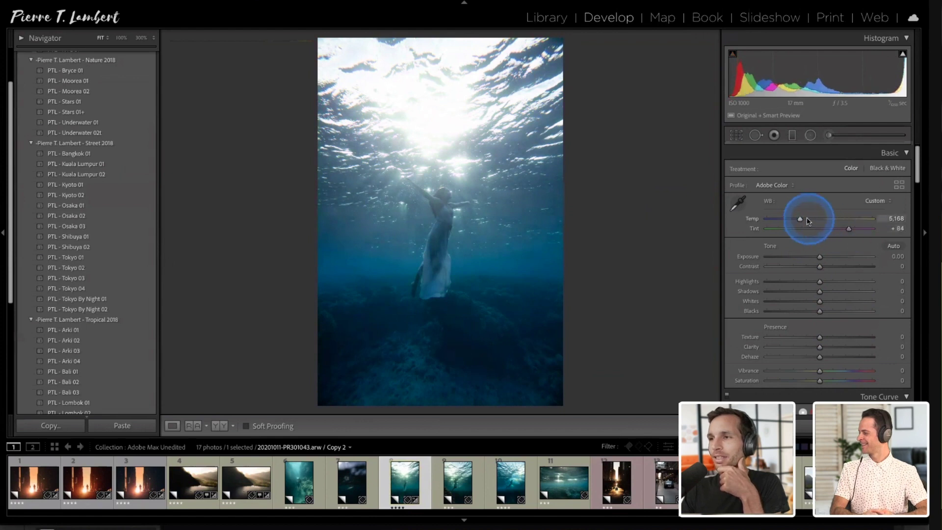
pyautogui.moveTo(800, 220); pyautogui.dragTo(834, 218)
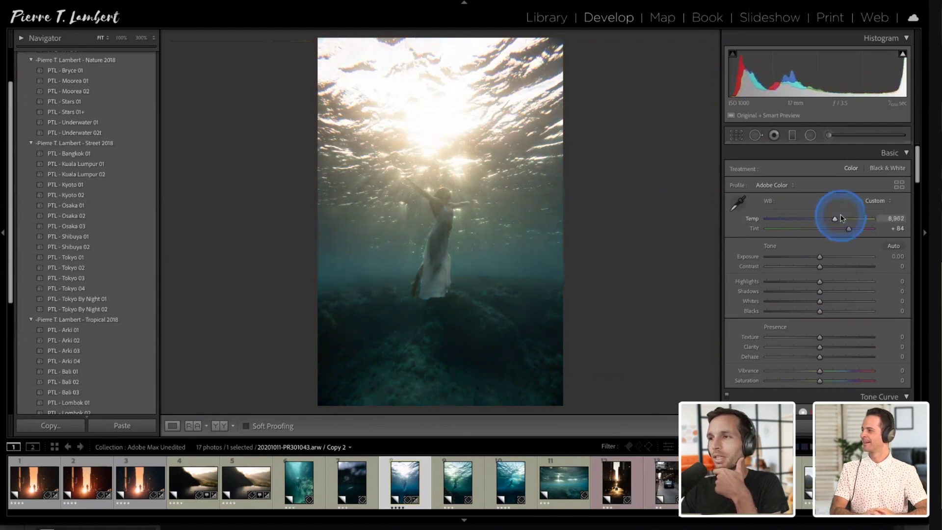
# Compare the woman's skin tones before and after the white balance change, zoomed in
pyautogui.press('\\')
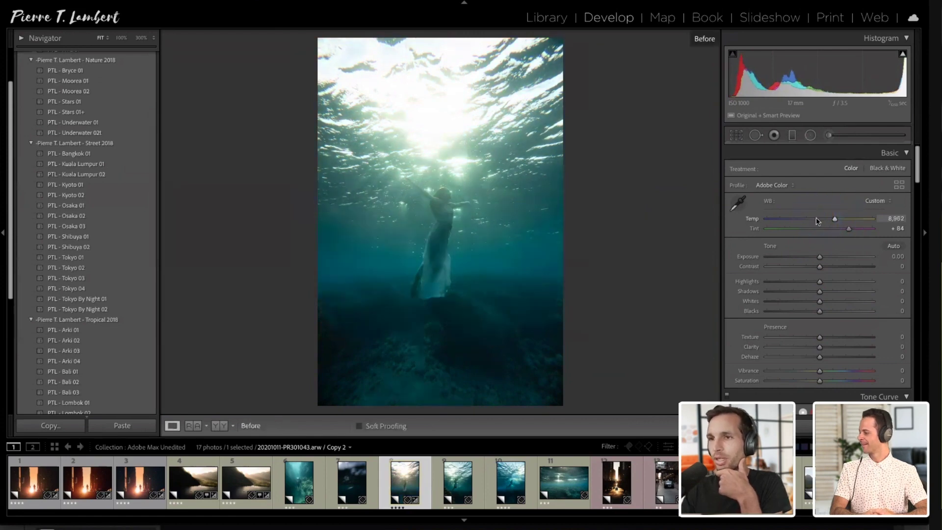
pyautogui.click(444, 204)
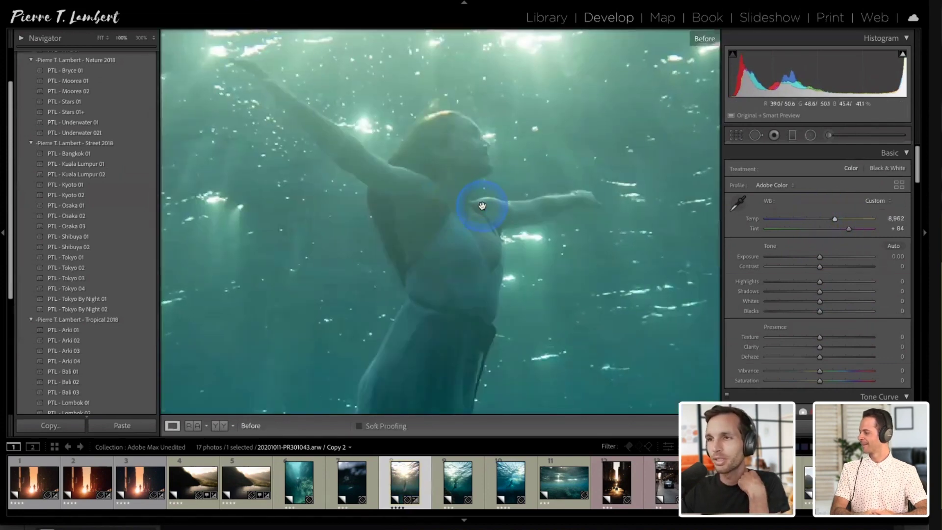
pyautogui.press('\\')
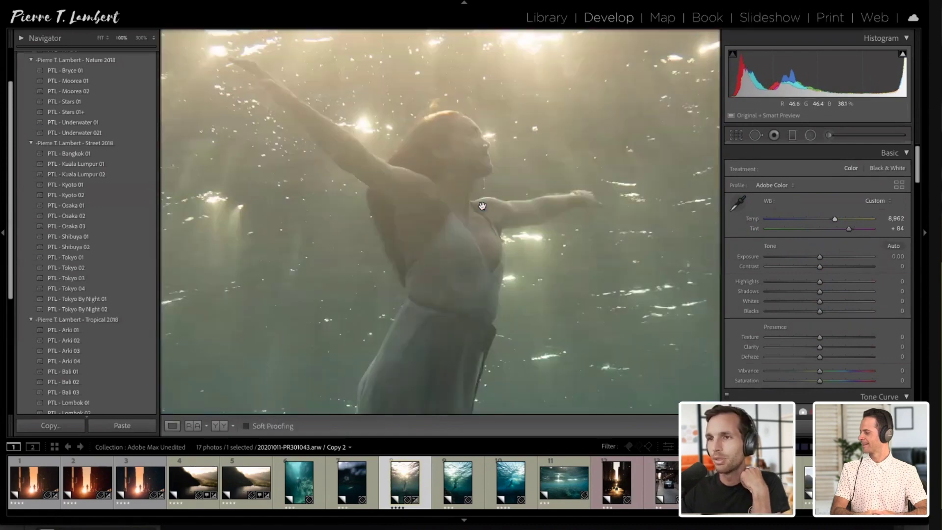
pyautogui.click(483, 207)
# Refine the underwater photo's white balance to temp 7,976 and tint +70
pyautogui.click(835, 219)
pyautogui.moveTo(836, 218); pyautogui.dragTo(833, 220)
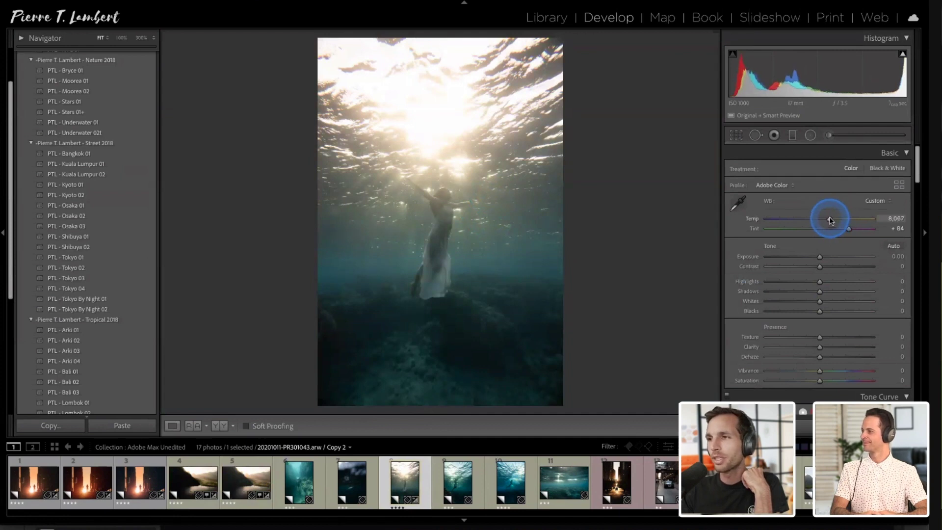
pyautogui.moveTo(837, 219); pyautogui.dragTo(832, 222)
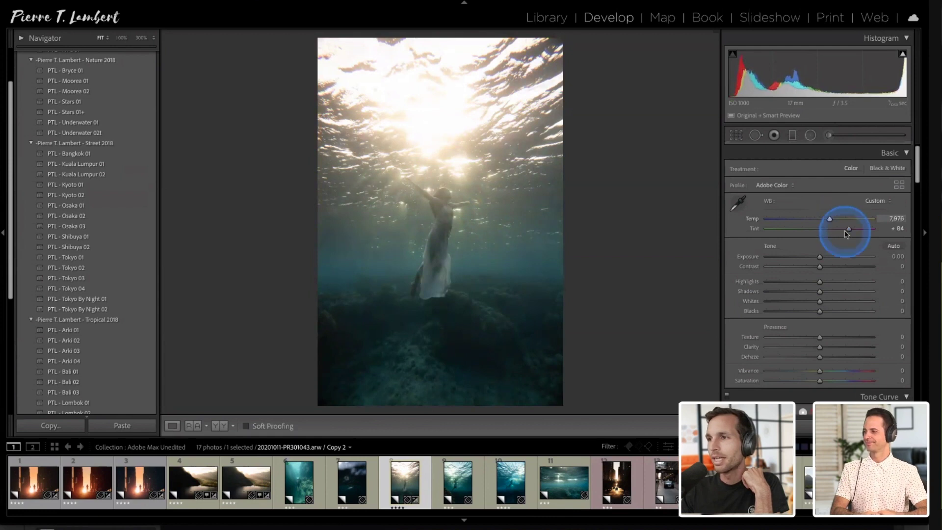
pyautogui.moveTo(837, 234); pyautogui.dragTo(845, 234)
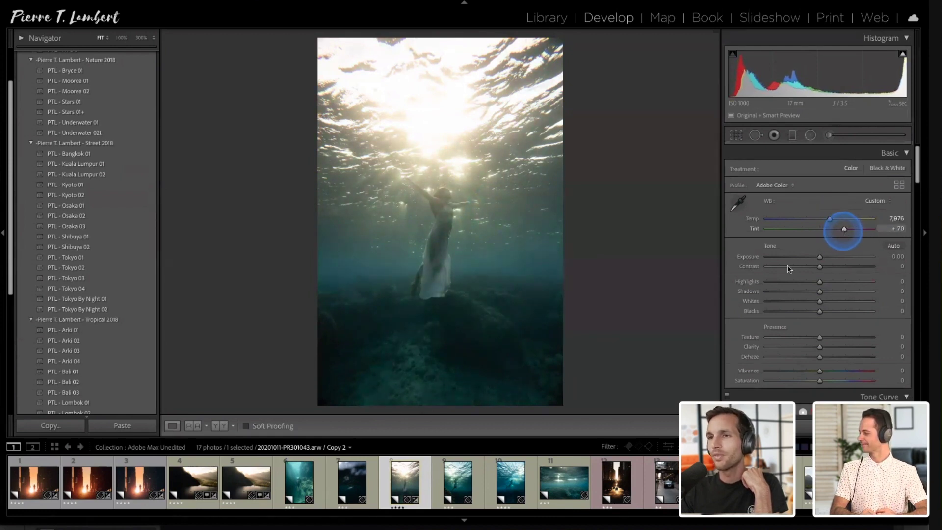
# Set the underwater photo's exposure to +0.15, highlights to -61, shadows to +11 and whites to -9
pyautogui.scroll(-2, 791, 292)
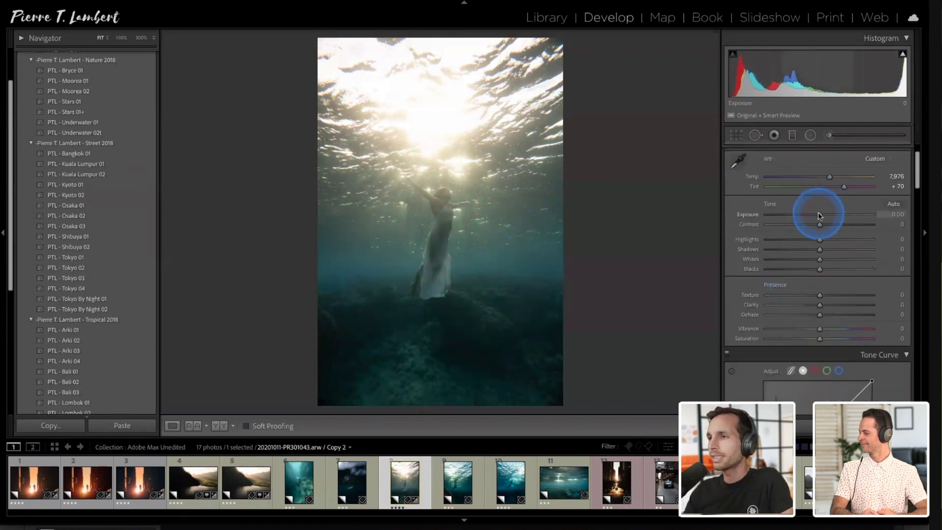
pyautogui.moveTo(822, 216); pyautogui.dragTo(822, 215)
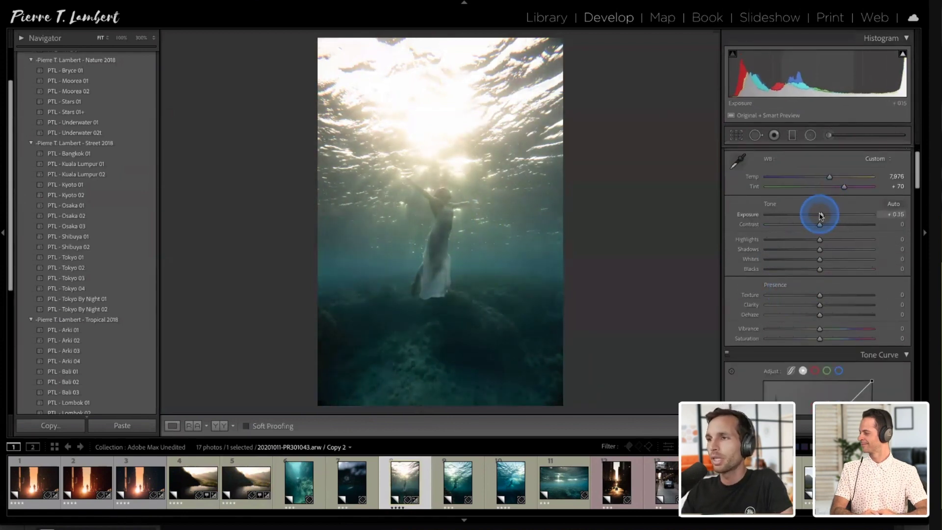
pyautogui.moveTo(820, 253); pyautogui.dragTo(787, 243)
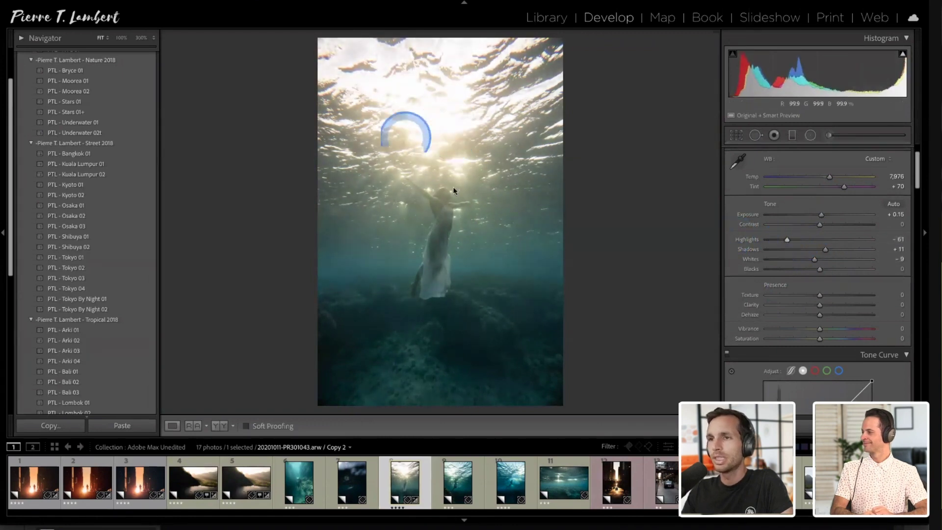
# Try a Dehaze of +9 on the underwater photo and reset it
pyautogui.scroll(-1, 864, 289)
pyautogui.scroll(-3, 864, 288)
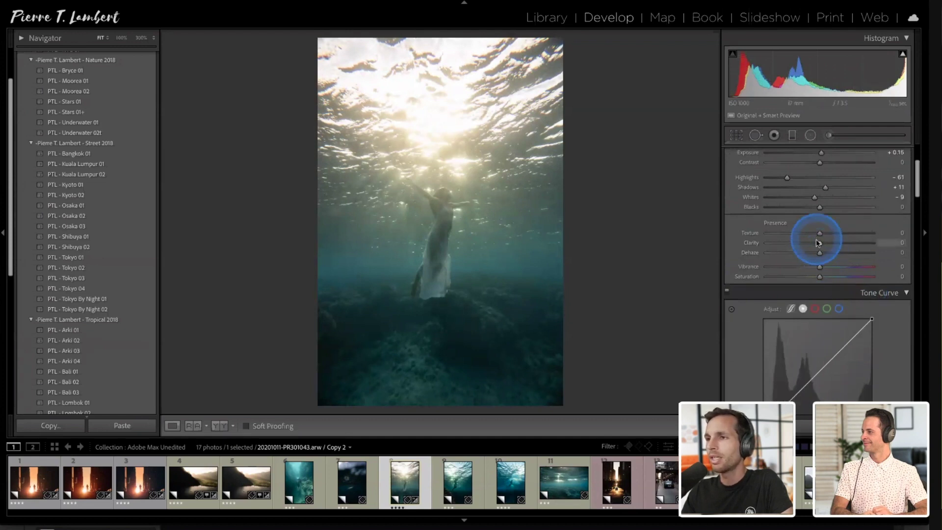
pyautogui.moveTo(820, 254)
pyautogui.mouseDown()
pyautogui.moveTo(868, 253)
pyautogui.moveTo(811, 252)
pyautogui.moveTo(825, 254)
pyautogui.mouseUp()
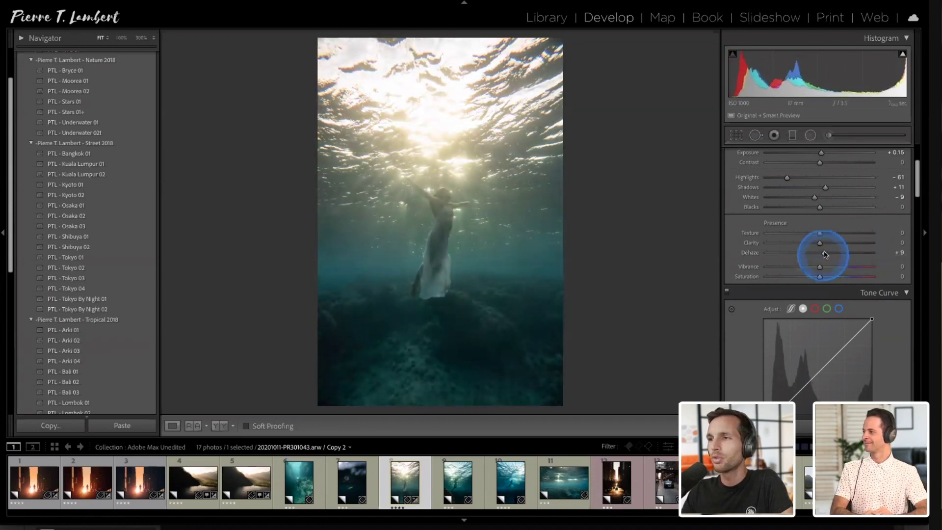
pyautogui.doubleClick(825, 254)
# Shape an S-curve in the tone curve with points at about input 54, output 37 and input 194, output 204
pyautogui.scroll(-2, 825, 254)
pyautogui.click(788, 334)
pyautogui.moveTo(790, 339); pyautogui.dragTo(786, 345)
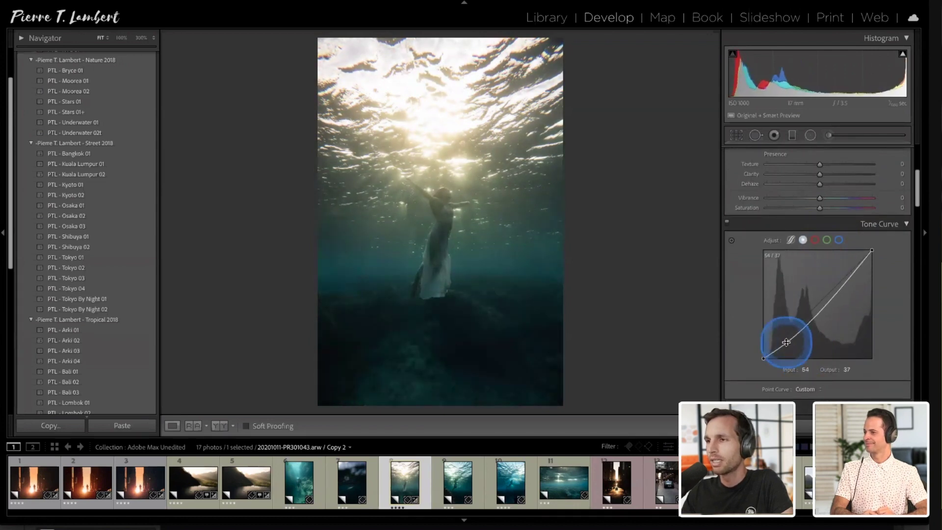
pyautogui.click(836, 292)
pyautogui.moveTo(836, 292); pyautogui.dragTo(846, 272)
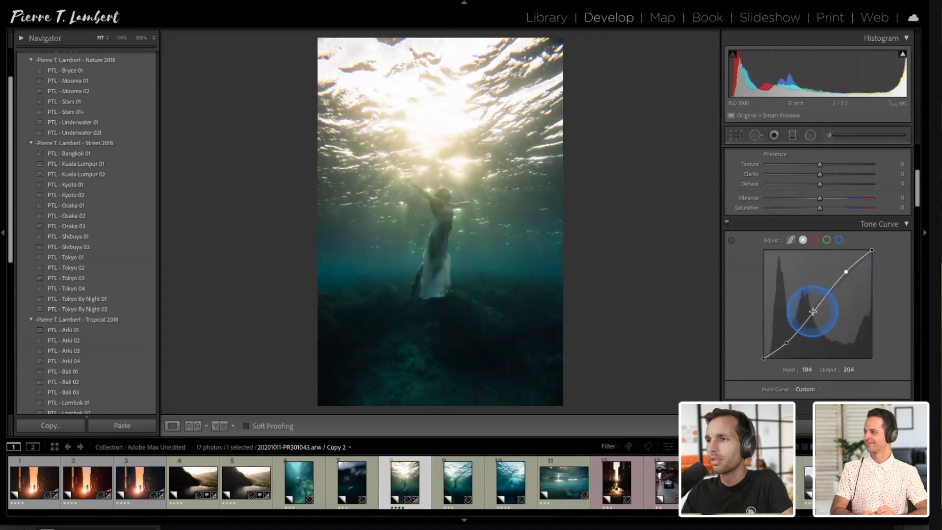
# Add two midtone points to the tone curve and lower its shadow point to input 47, output 24
pyautogui.moveTo(820, 304); pyautogui.dragTo(783, 350)
pyautogui.click(800, 327)
pyautogui.click(787, 342)
# Compare the photo with and without the tone curve, and raise the curve's shadow point to input 45, output 33
pyautogui.click(727, 223)
pyautogui.click(727, 223)
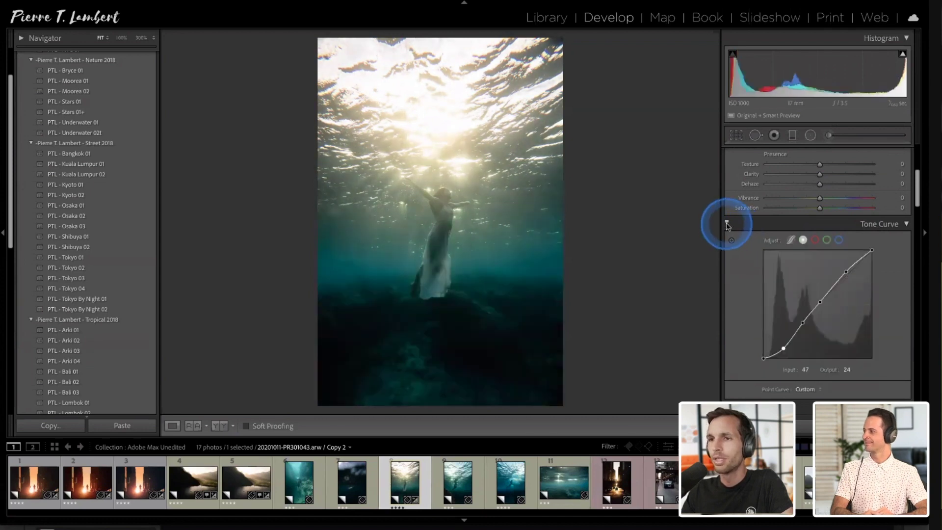
pyautogui.click(727, 224)
pyautogui.click(727, 223)
pyautogui.click(784, 348)
pyautogui.moveTo(783, 350); pyautogui.dragTo(783, 340)
# Set the underwater photo's Clarity to +47 and Dehaze to +11
pyautogui.scroll(5, 814, 294)
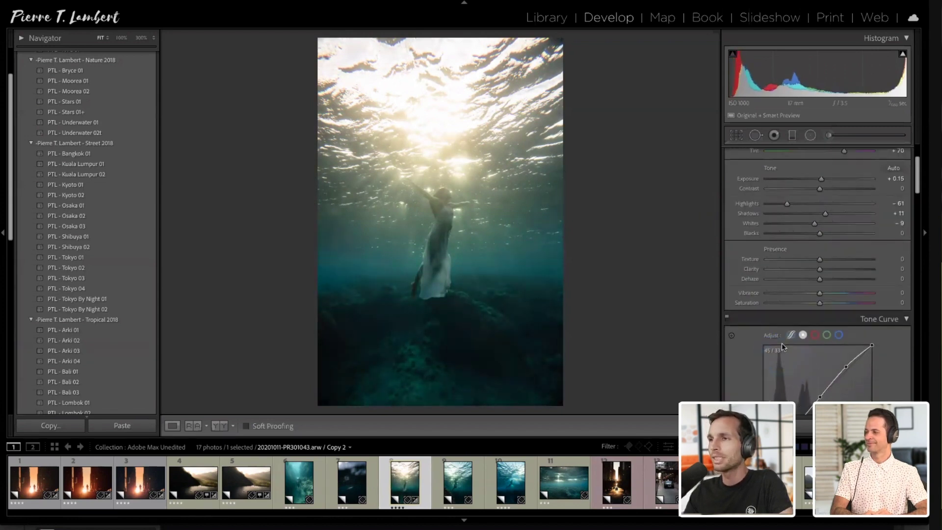
pyautogui.click(820, 293)
pyautogui.moveTo(821, 302); pyautogui.dragTo(838, 294)
# Boost the HSL saturation of the warm colours to +47 for red, +37 for orange and +5 for yellow
pyautogui.scroll(-8, 751, 294)
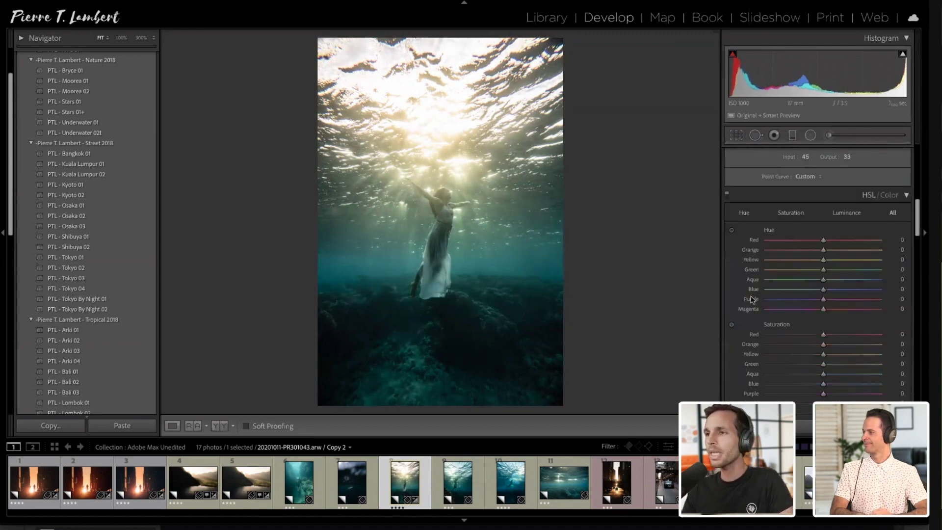
pyautogui.scroll(-3, 750, 294)
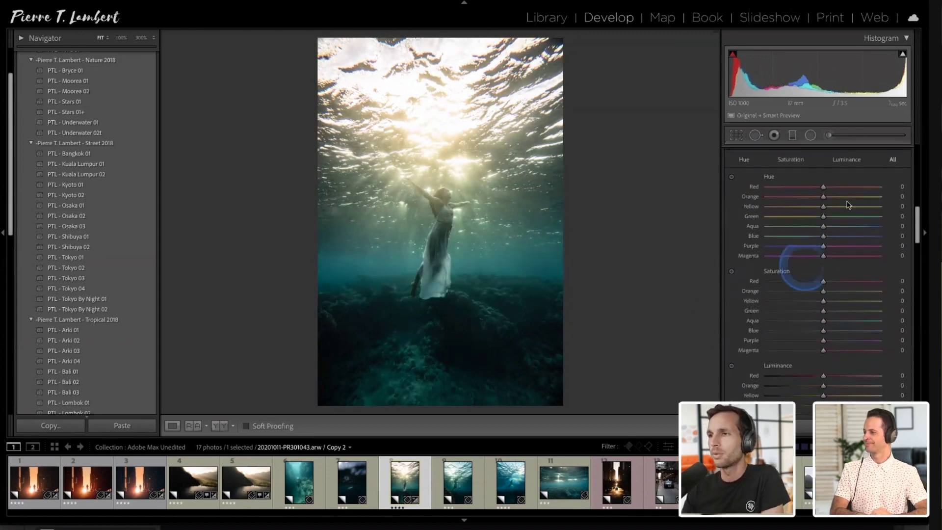
pyautogui.scroll(-1, 823, 274)
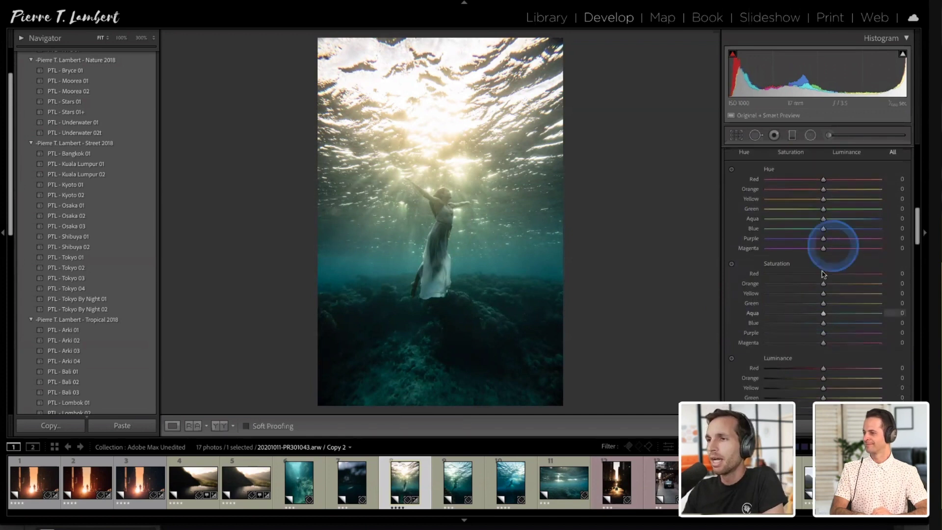
pyautogui.moveTo(830, 276); pyautogui.dragTo(852, 275)
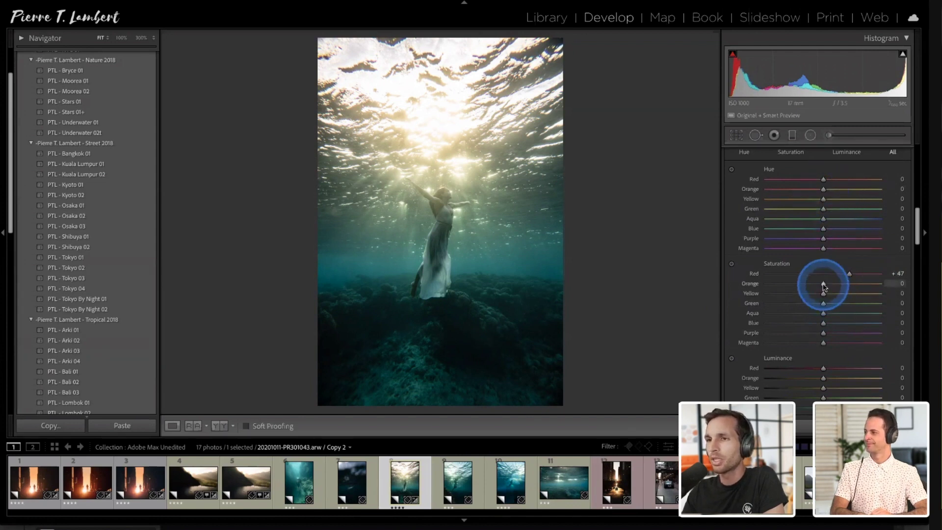
pyautogui.moveTo(869, 284); pyautogui.dragTo(829, 296)
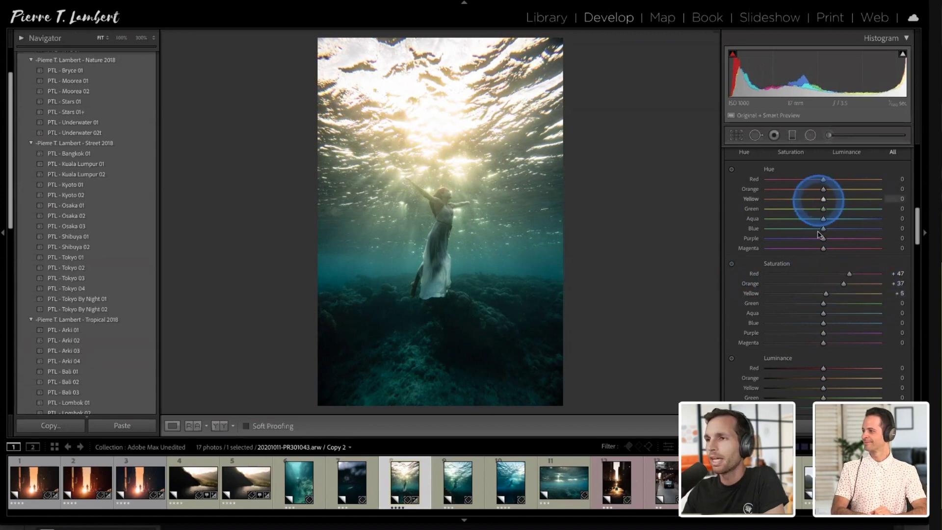
# Bring the water tones closer together by setting the blue hue to -9 and the aqua hue to +13
pyautogui.scroll(-3, 817, 274)
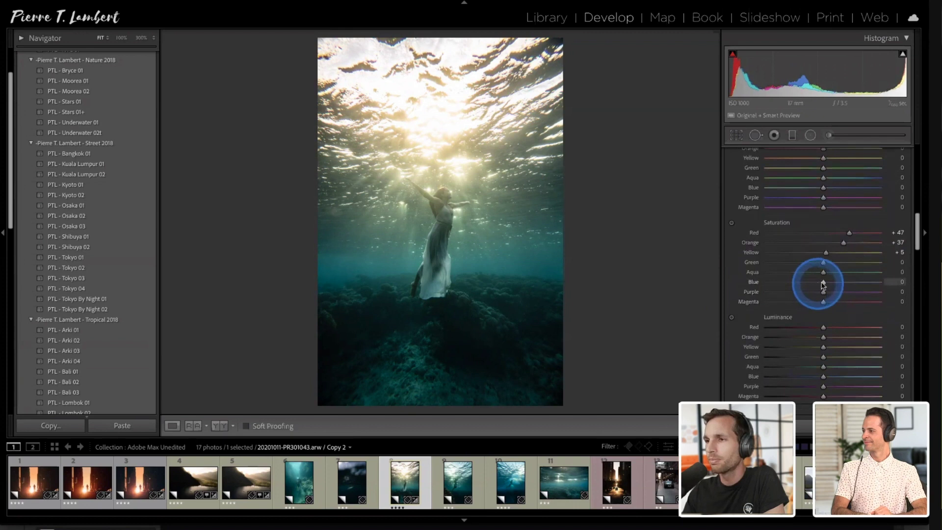
pyautogui.click(815, 189)
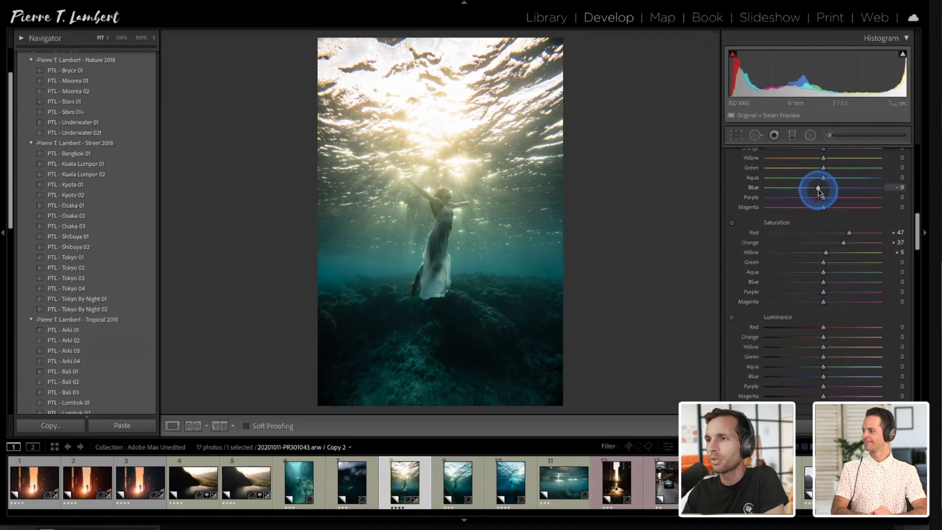
pyautogui.moveTo(823, 177); pyautogui.dragTo(832, 180)
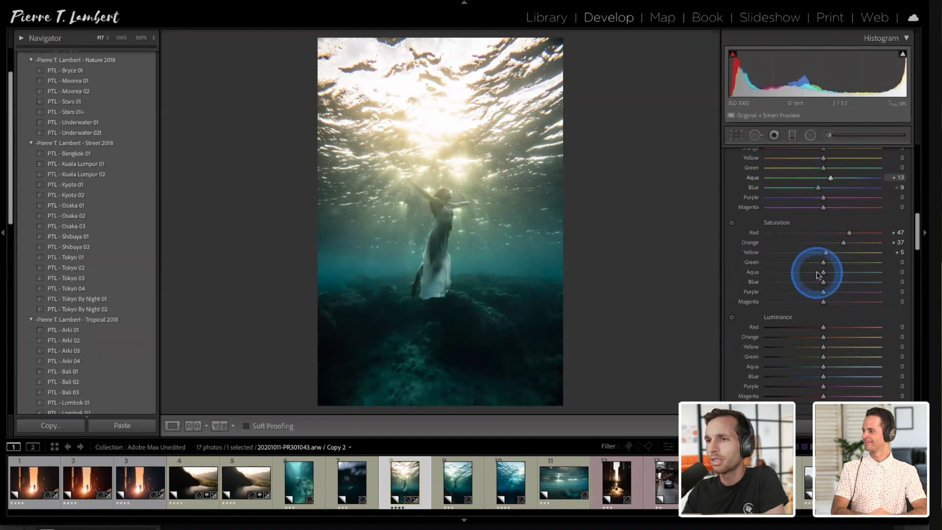
# Reduce the blue saturation to -19 and the blue luminance to -27
pyautogui.scroll(-2, 817, 268)
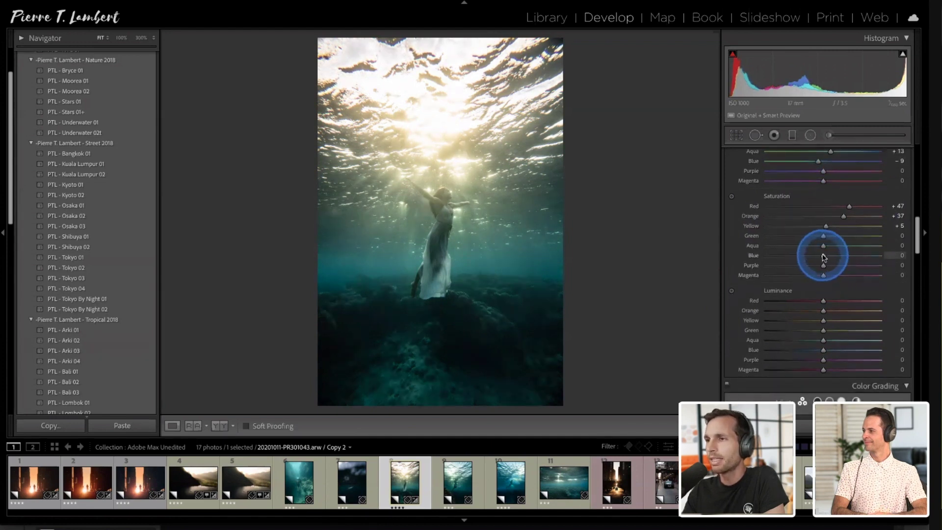
pyautogui.click(811, 257)
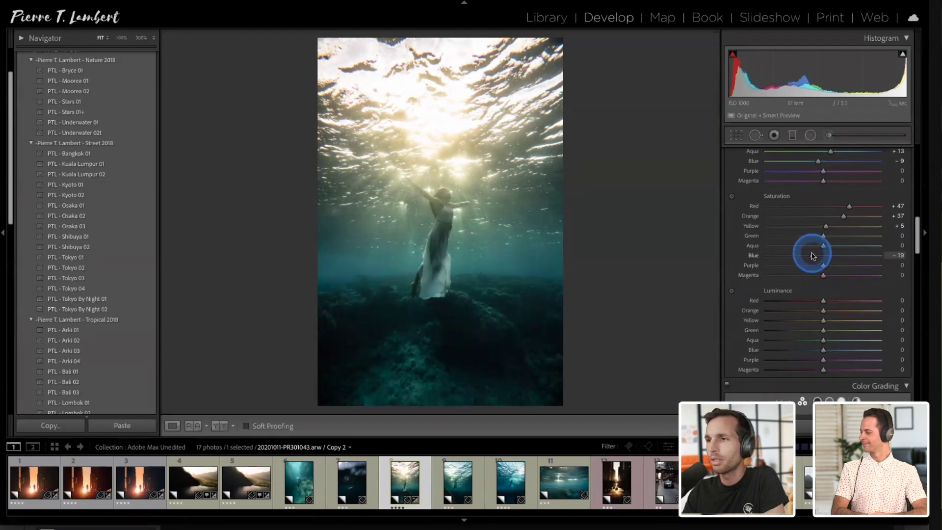
pyautogui.moveTo(824, 352); pyautogui.dragTo(814, 305)
# Color grade the highlights with a warm orange at hue 33 and saturation 30
pyautogui.scroll(-3, 823, 305)
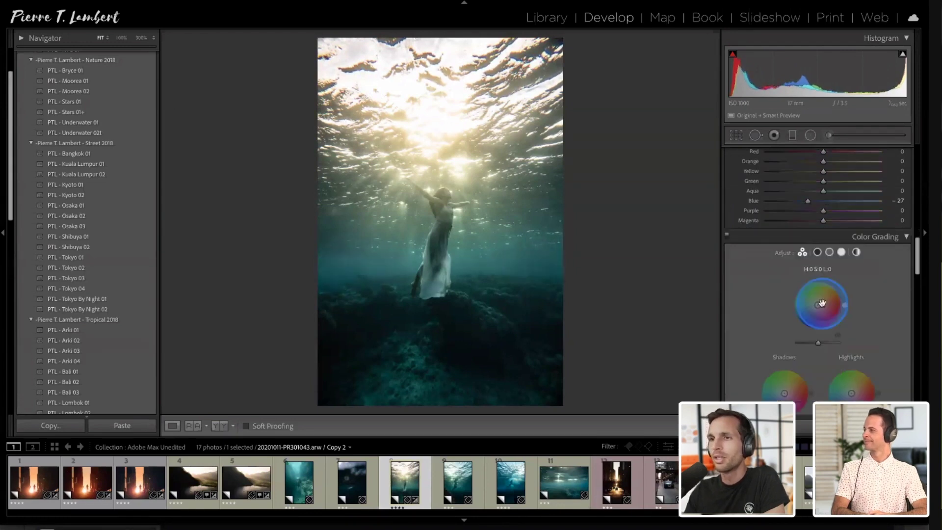
pyautogui.scroll(-5, 822, 303)
pyautogui.scroll(1, 823, 303)
pyautogui.scroll(-2, 822, 303)
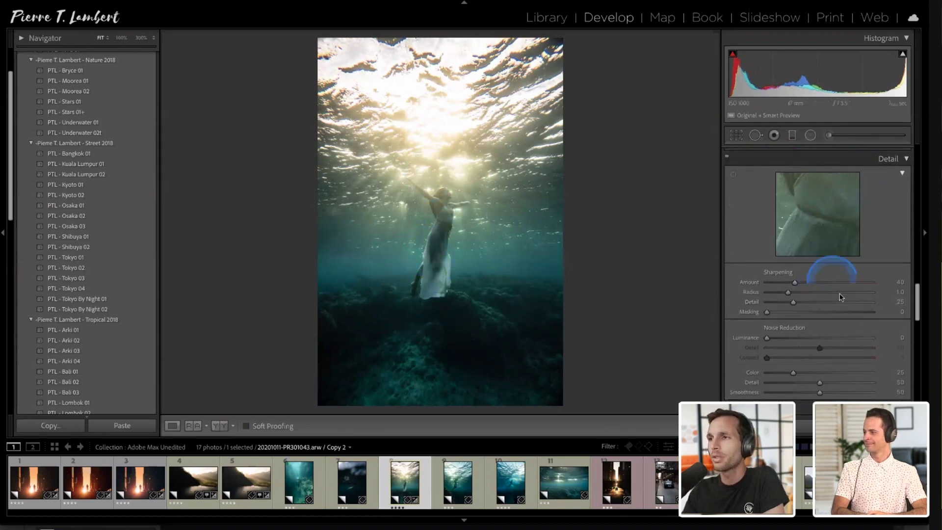
pyautogui.scroll(8, 841, 294)
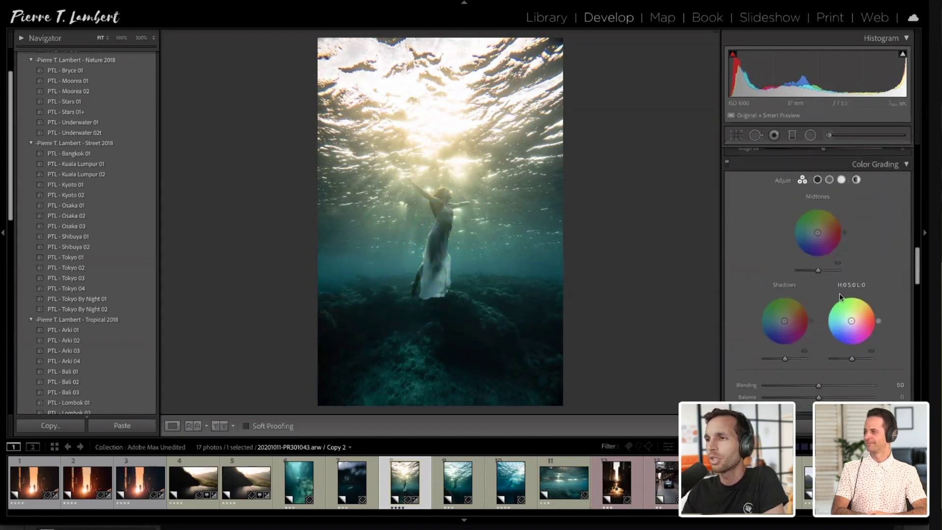
pyautogui.scroll(-1, 840, 297)
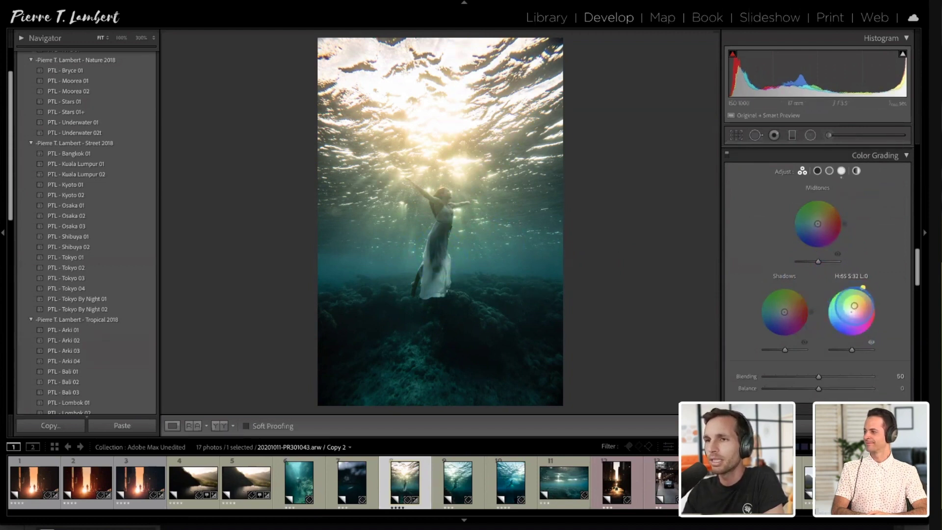
pyautogui.moveTo(860, 300); pyautogui.dragTo(855, 307)
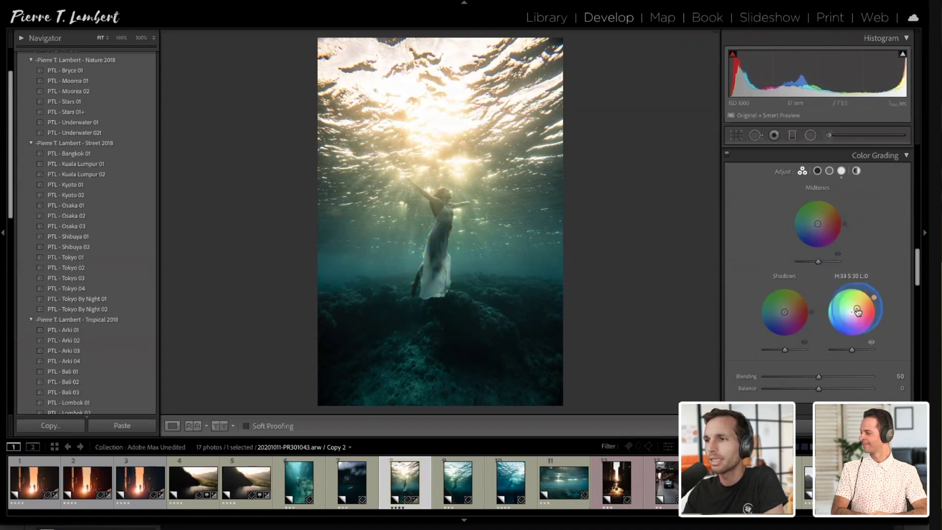
# Color grade the shadows blue at hue 221 and saturation 24, darkening their luminance and brightening the highlights' luminance
pyautogui.moveTo(783, 312); pyautogui.dragTo(775, 316)
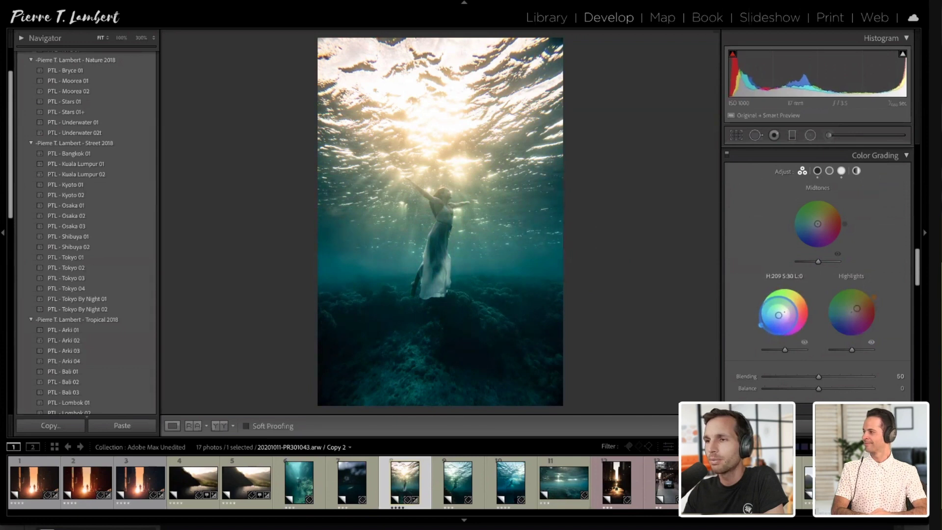
pyautogui.moveTo(778, 315); pyautogui.dragTo(780, 316)
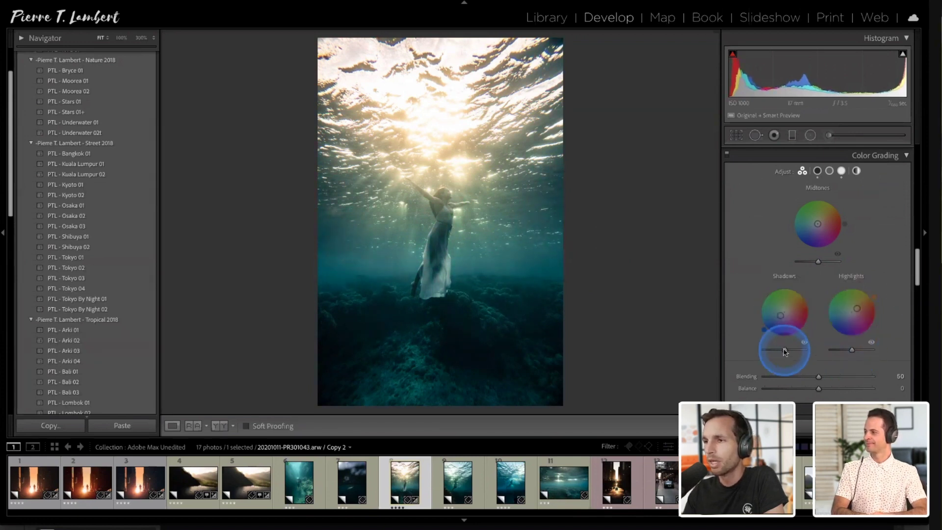
pyautogui.moveTo(784, 349)
pyautogui.mouseDown()
pyautogui.moveTo(806, 347)
pyautogui.moveTo(764, 352)
pyautogui.moveTo(781, 351)
pyautogui.mouseUp()
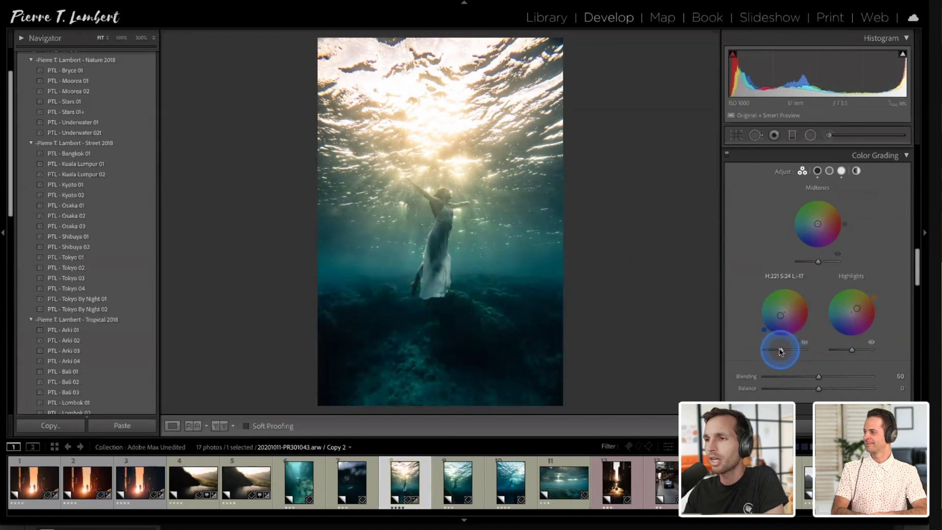
pyautogui.moveTo(852, 350)
pyautogui.mouseDown()
pyautogui.moveTo(873, 349)
pyautogui.moveTo(835, 348)
pyautogui.moveTo(856, 348)
pyautogui.mouseUp()
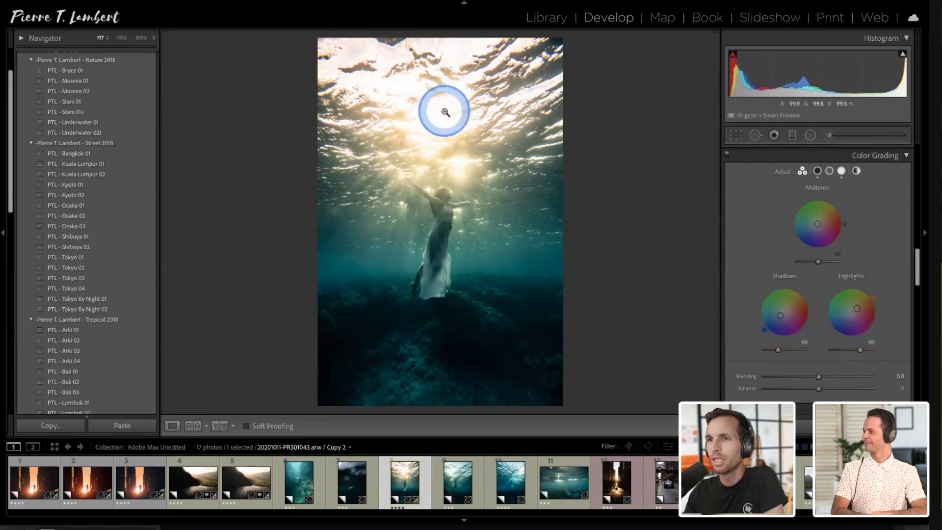
pyautogui.click(421, 144)
pyautogui.click(425, 172)
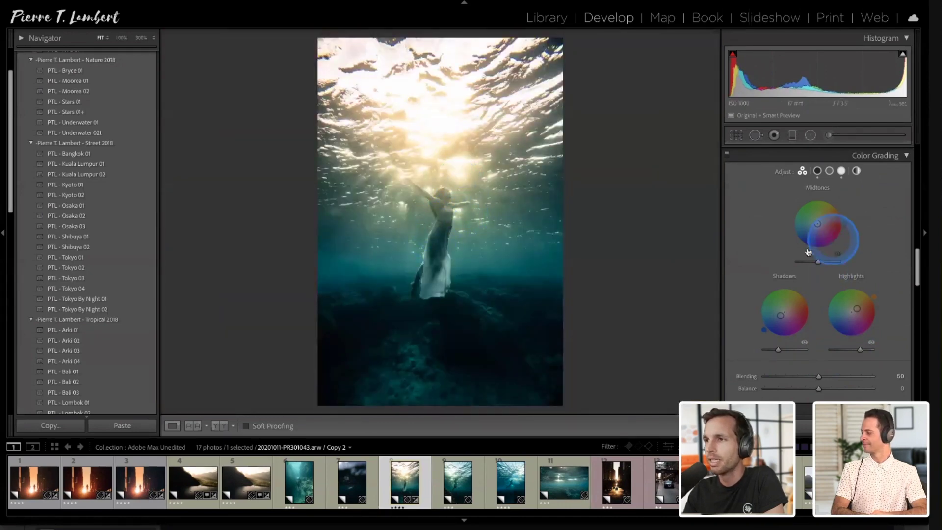
# Color grade the midtones with a subtle orange at hue 27, saturation 7 and luminance -10
pyautogui.moveTo(817, 224)
pyautogui.mouseDown()
pyautogui.moveTo(827, 239)
pyautogui.moveTo(826, 220)
pyautogui.mouseUp()
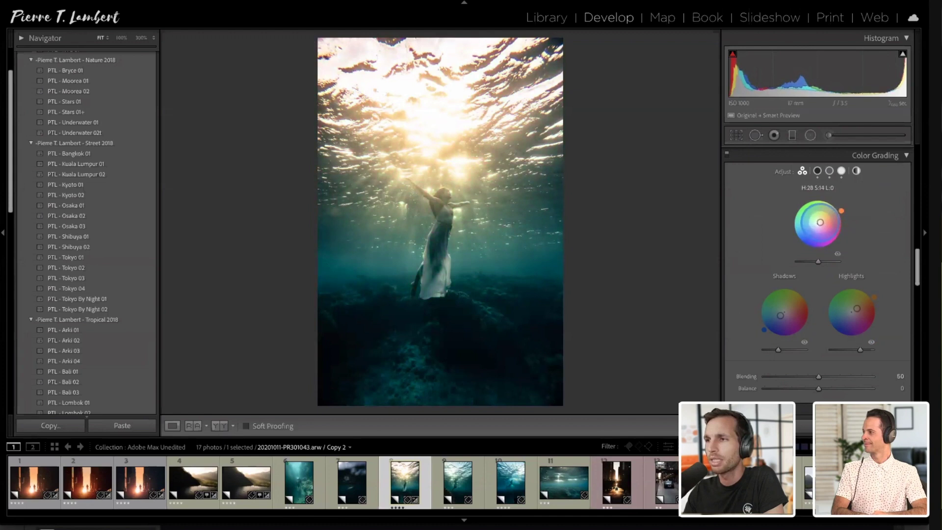
pyautogui.moveTo(844, 217); pyautogui.dragTo(842, 213)
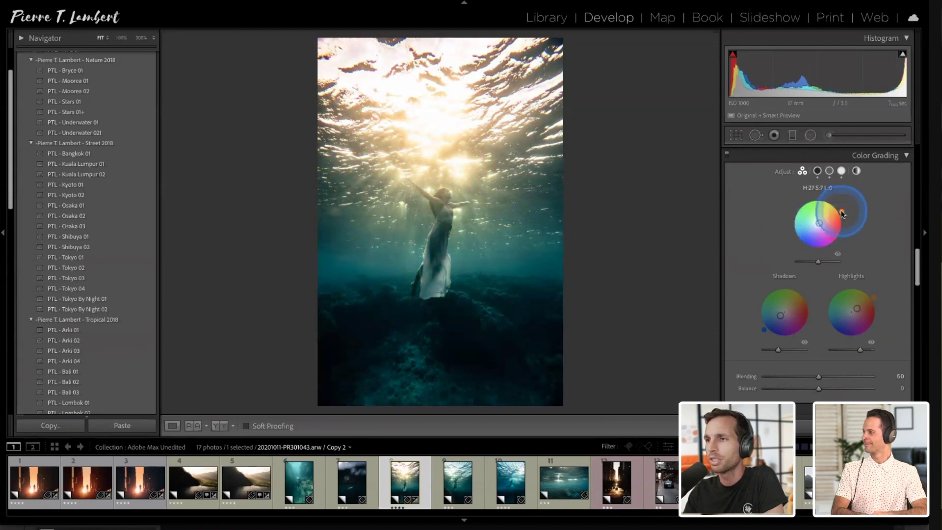
pyautogui.moveTo(817, 262)
pyautogui.mouseDown()
pyautogui.moveTo(801, 262)
pyautogui.moveTo(816, 263)
pyautogui.mouseUp()
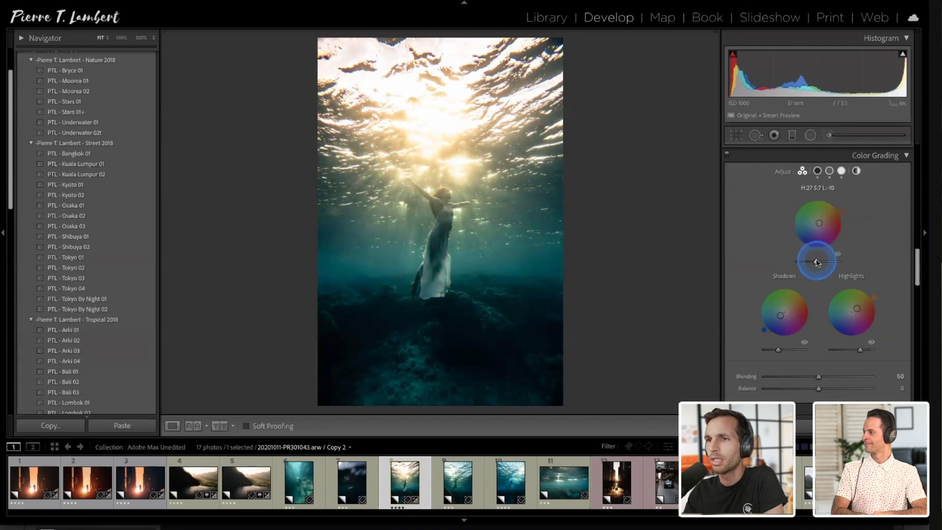
# Start a new adjustment brush mask with zeroed settings, paint it over the woman's dress, and display the mask overlay
pyautogui.scroll(-5, 858, 264)
pyautogui.scroll(2, 858, 264)
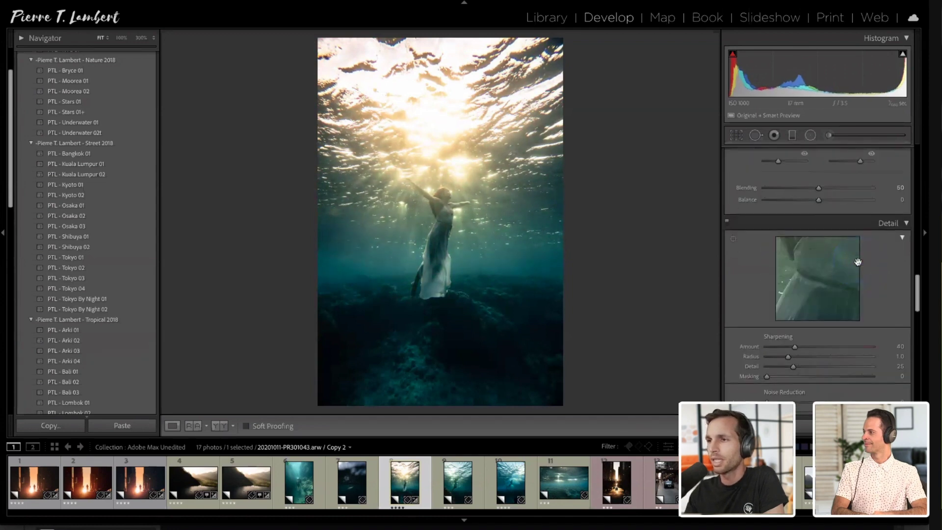
pyautogui.scroll(12, 858, 265)
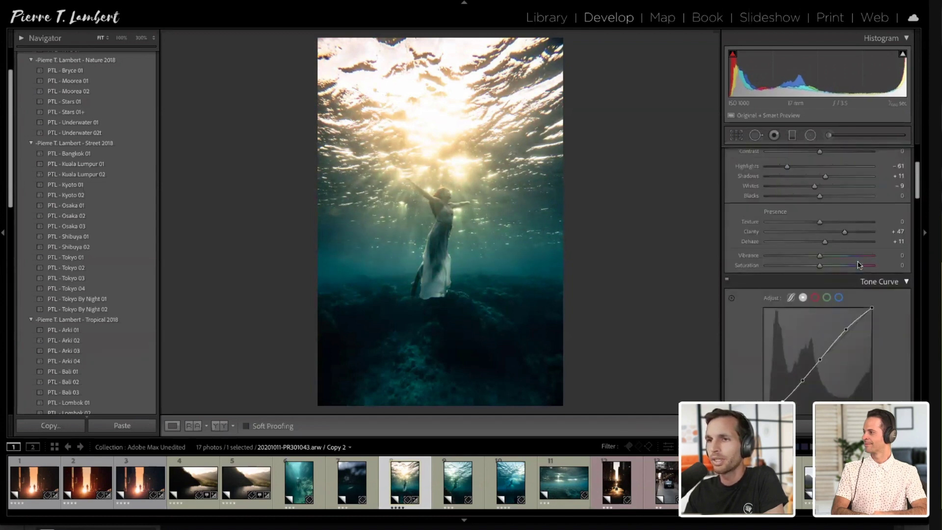
pyautogui.click(829, 135)
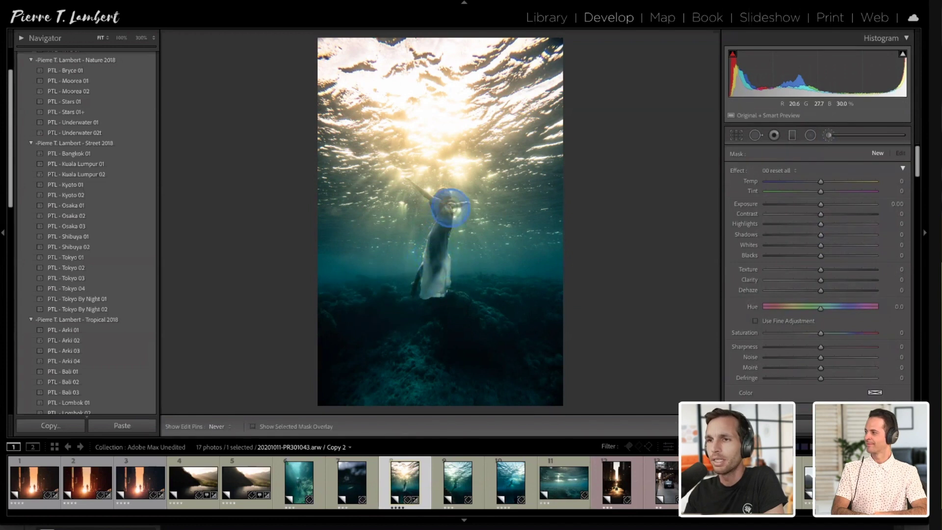
pyautogui.scroll(2, 450, 207)
pyautogui.click(430, 266)
pyautogui.press('h')
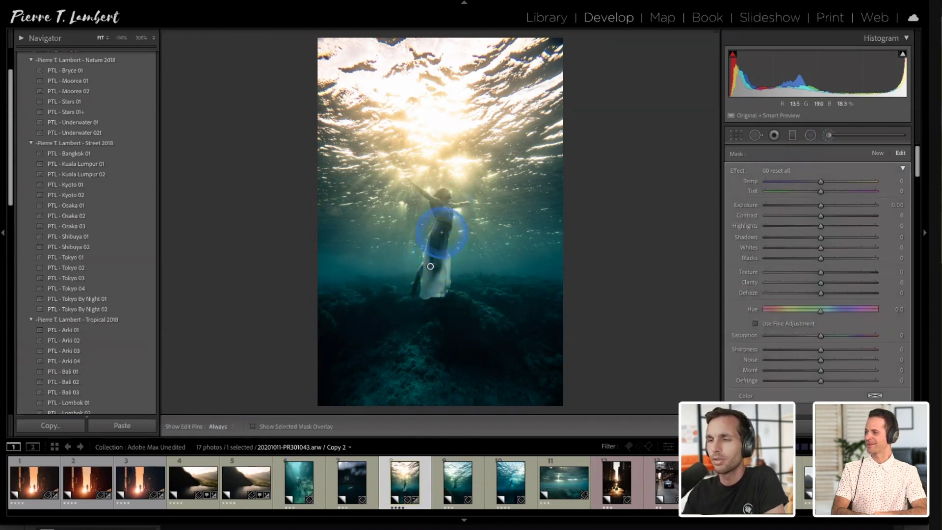
pyautogui.press('o')
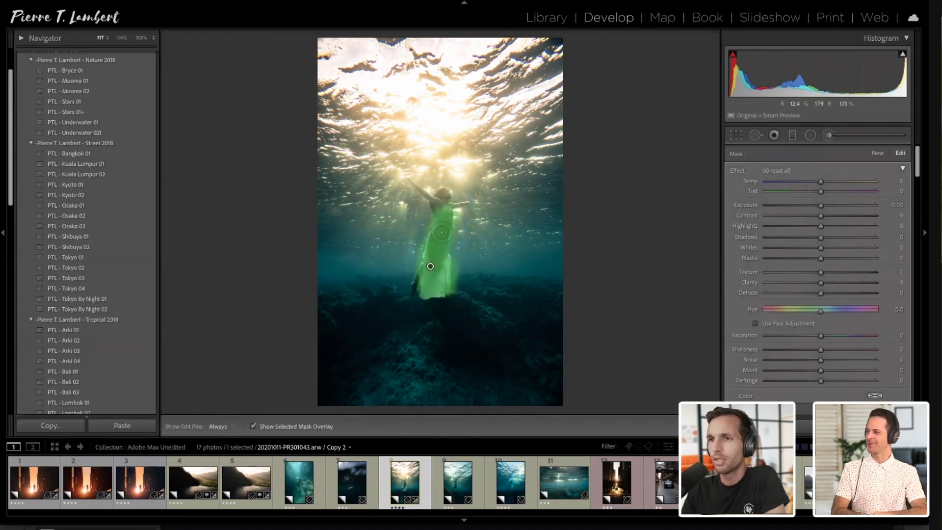
# Extend the brush mask over the woman's head and outstretched arms, erasing the spill into the water beside her body
pyautogui.moveTo(443, 196)
pyautogui.mouseDown()
pyautogui.moveTo(418, 190)
pyautogui.moveTo(473, 199)
pyautogui.moveTo(459, 210)
pyautogui.mouseUp()
pyautogui.press('h')
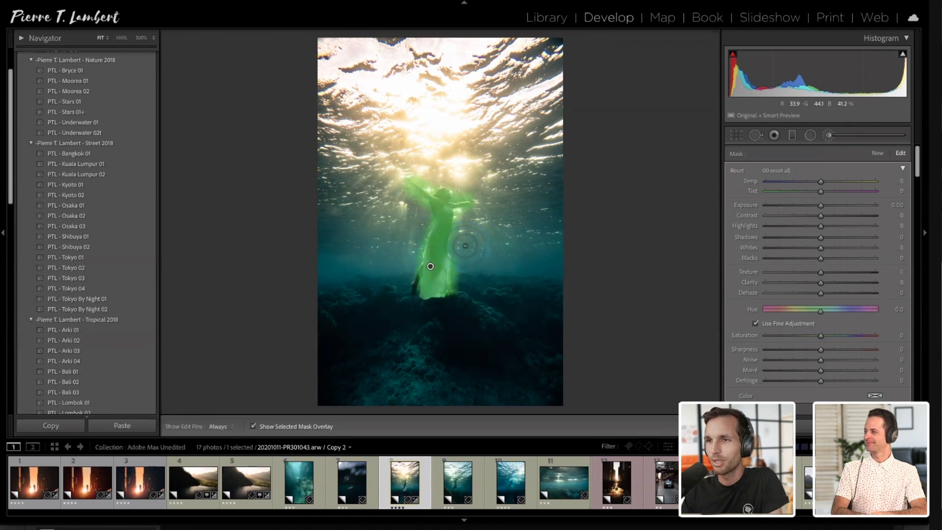
pyautogui.moveTo(464, 221)
pyautogui.mouseDown()
pyautogui.moveTo(485, 196)
pyautogui.moveTo(424, 181)
pyautogui.mouseUp()
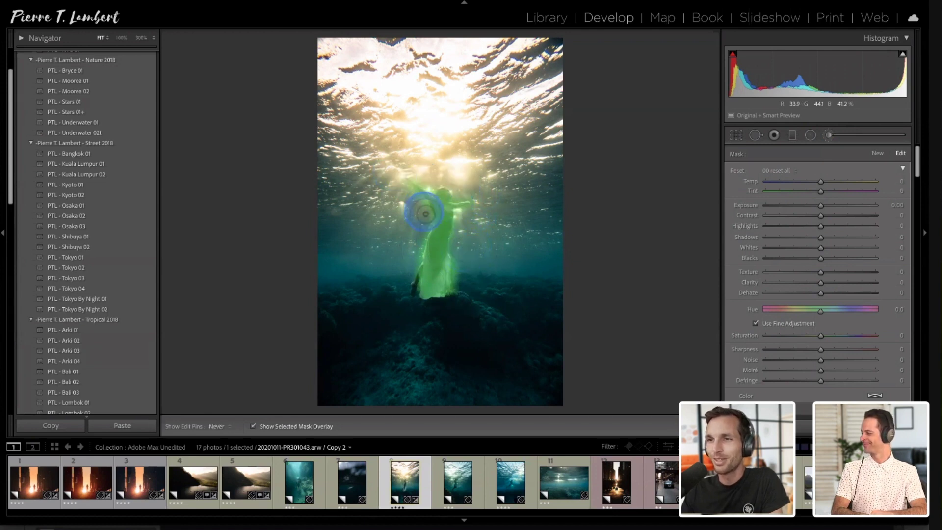
pyautogui.press('h')
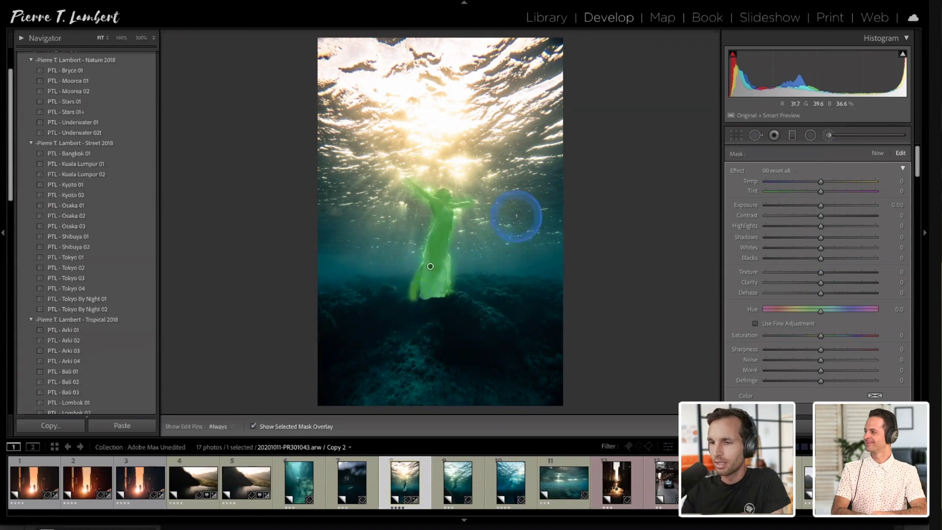
# Hide the mask overlay and set the mask's highlights to 43, exposure to 0.11, clarity to 11 and texture to 11
pyautogui.press('o')
pyautogui.press('h')
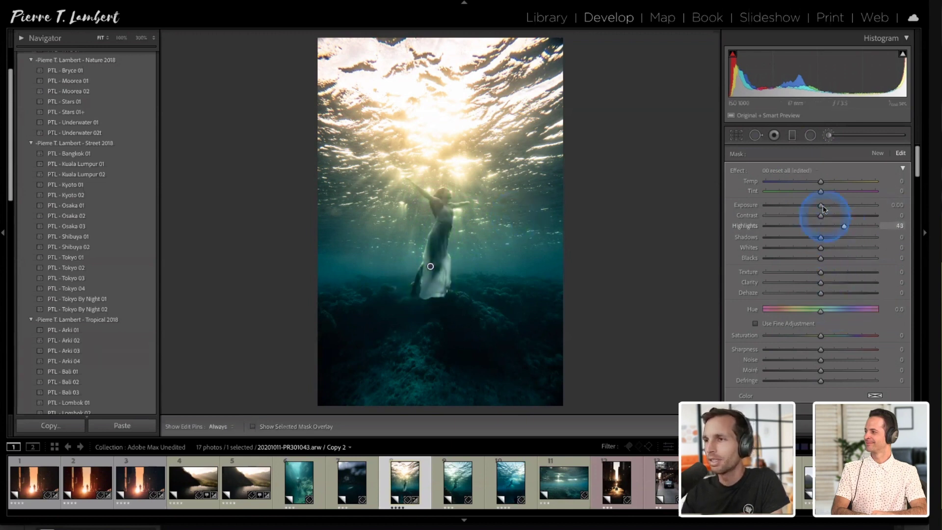
pyautogui.moveTo(827, 205); pyautogui.dragTo(823, 208)
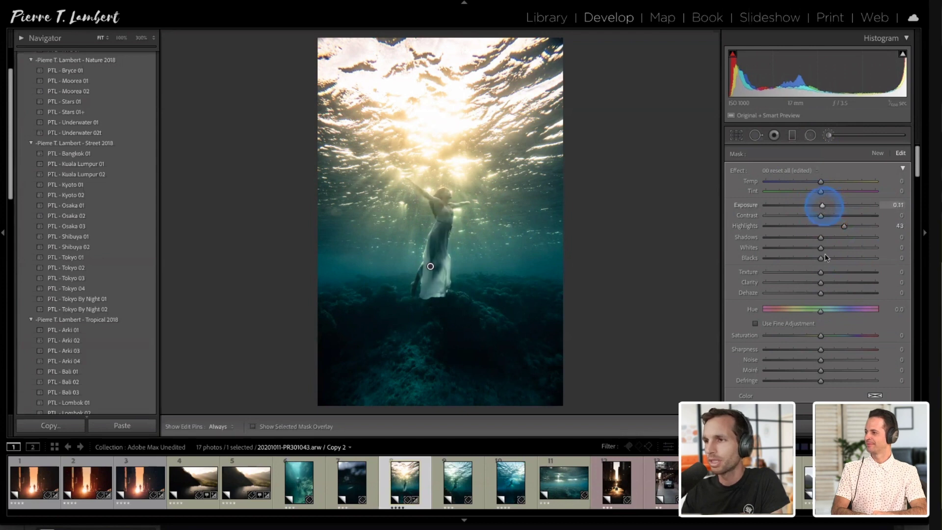
pyautogui.moveTo(836, 282); pyautogui.dragTo(829, 282)
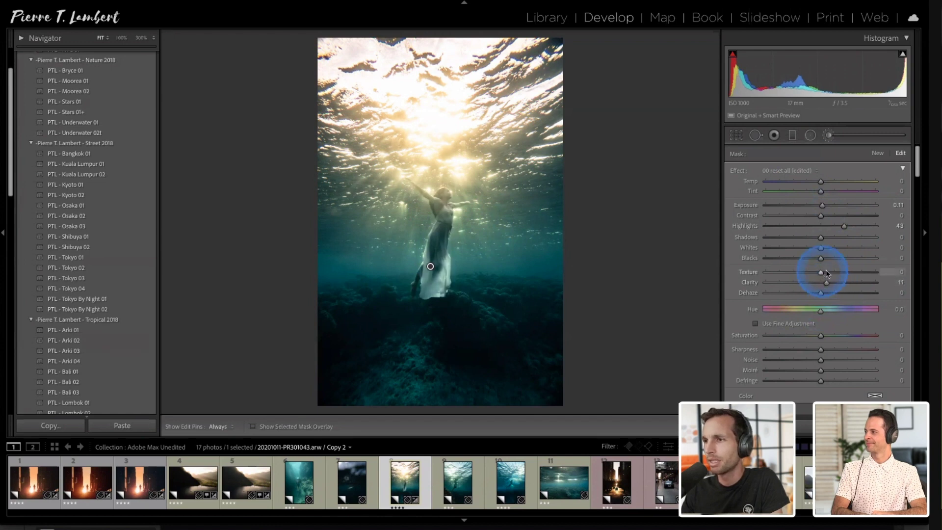
# Erase the brush adjustment from the water around the woman's outstretched arm
pyautogui.press('alt')
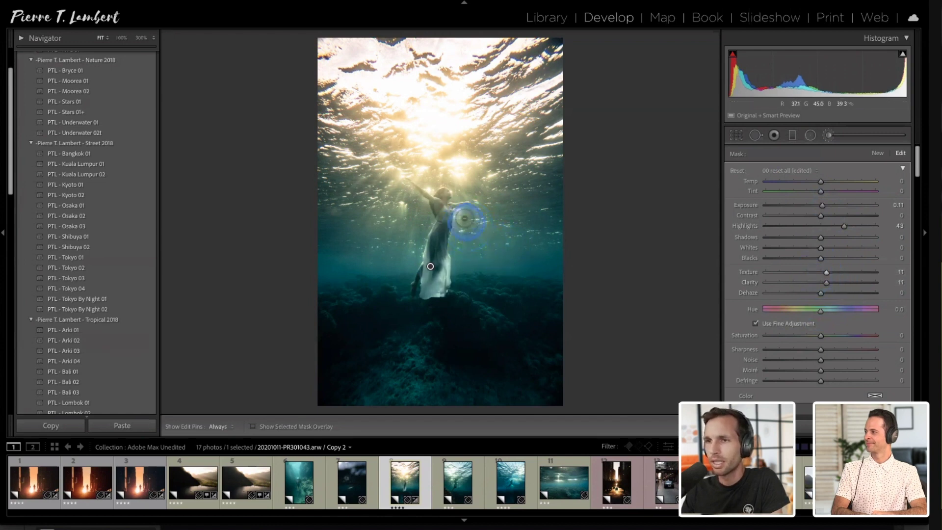
pyautogui.moveTo(460, 214)
pyautogui.mouseDown()
pyautogui.moveTo(478, 190)
pyautogui.moveTo(467, 191)
pyautogui.mouseUp()
pyautogui.press('h')
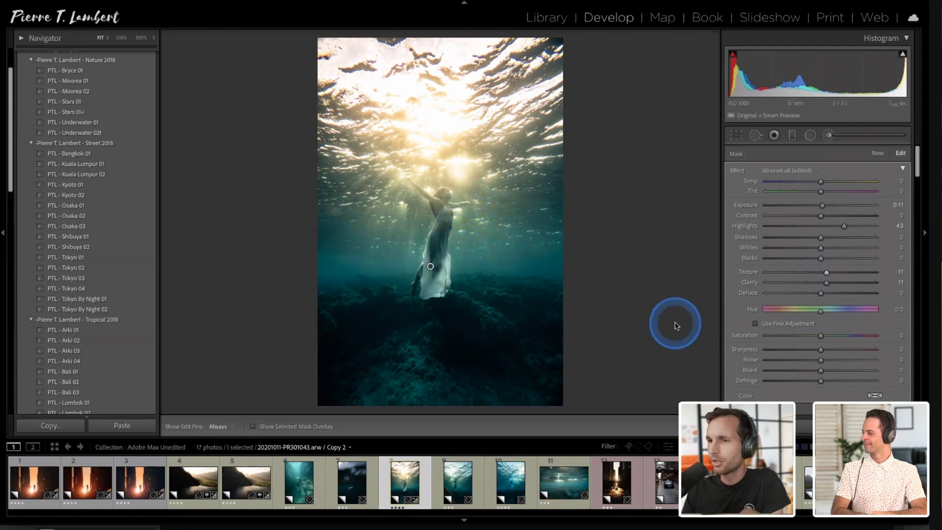
# Compare the underwater photo before and after the edits, and close the adjustment brush
pyautogui.press('\\')
pyautogui.press('\\')
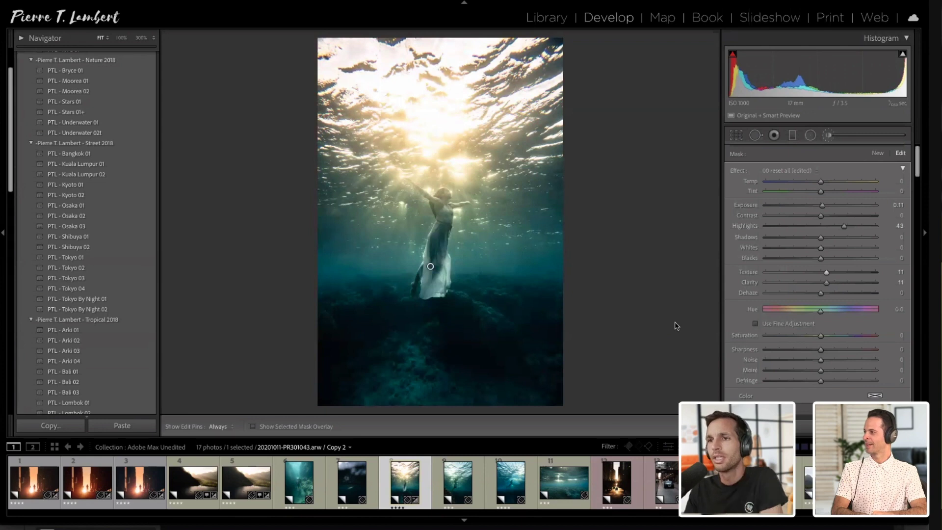
pyautogui.click(617, 336)
pyautogui.click(461, 332)
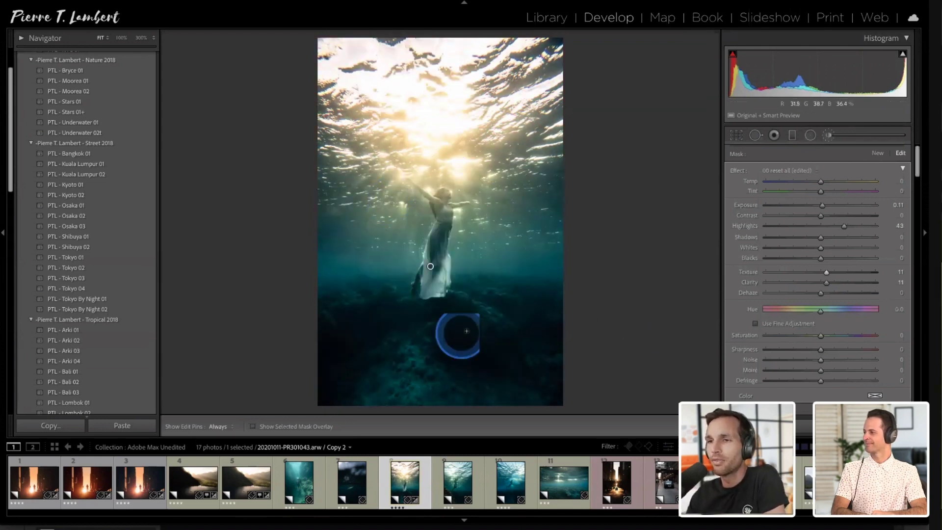
pyautogui.click(694, 426)
pyautogui.click(530, 278)
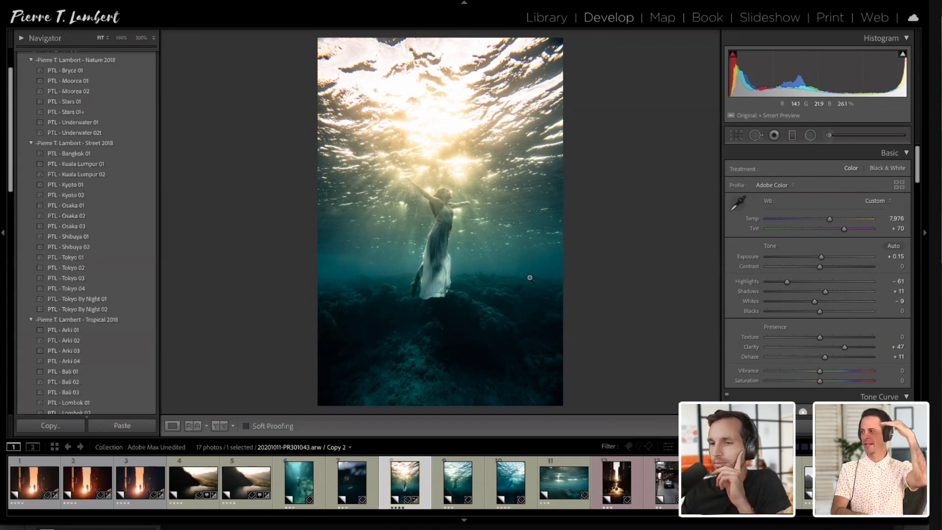
# Open the movie colour palettes cheatsheet from the color harmony collection at 100% zoom
pyautogui.press('g')
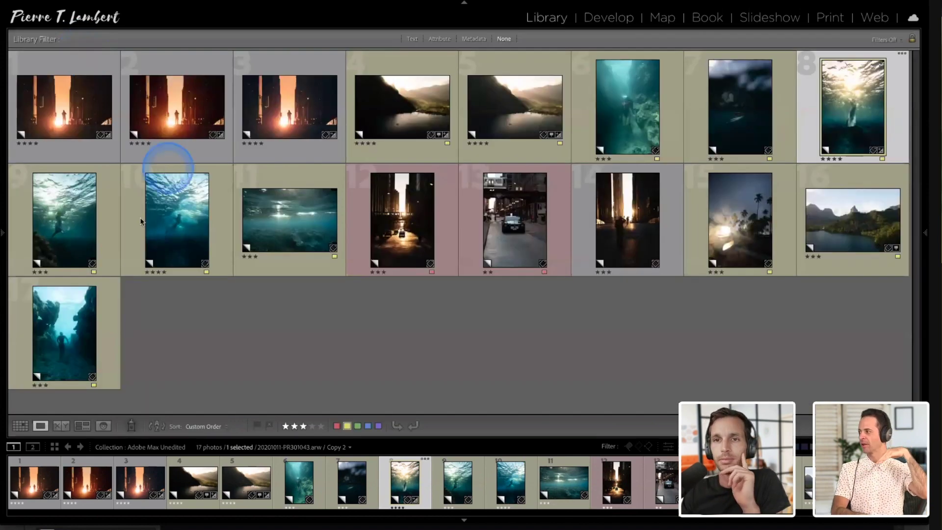
pyautogui.press('Tab')
pyautogui.click(134, 222)
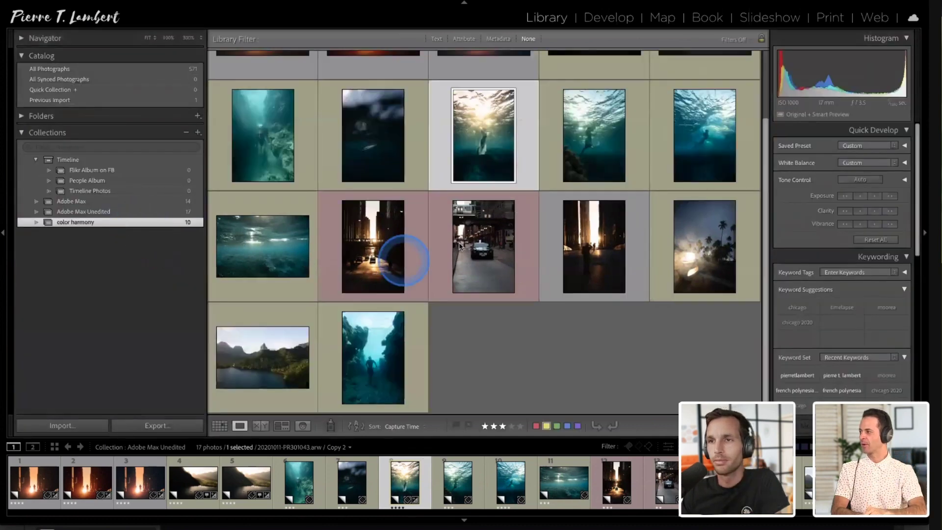
pyautogui.doubleClick(701, 228)
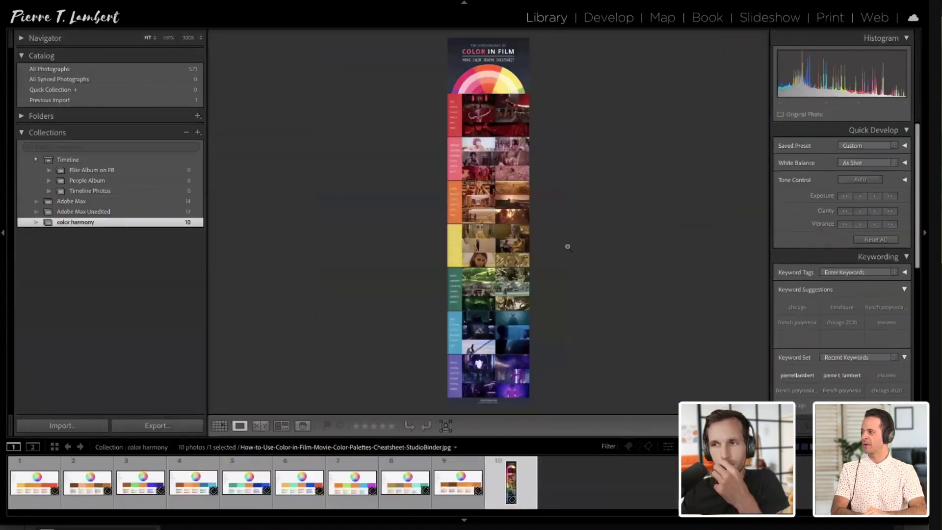
pyautogui.click(503, 134)
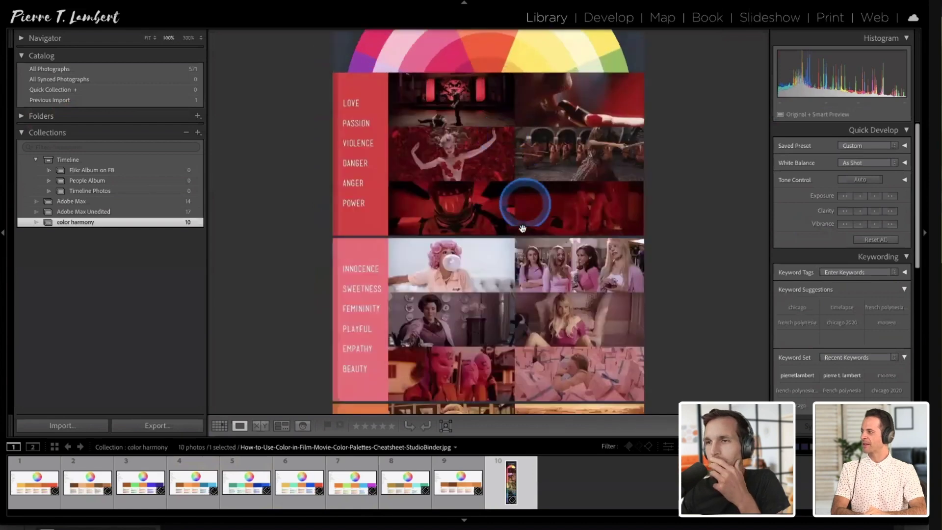
# Hide the filmstrip and the module picker to give the cheatsheet more viewing space
pyautogui.moveTo(526, 359); pyautogui.dragTo(544, 170)
pyautogui.moveTo(551, 299); pyautogui.dragTo(553, 330)
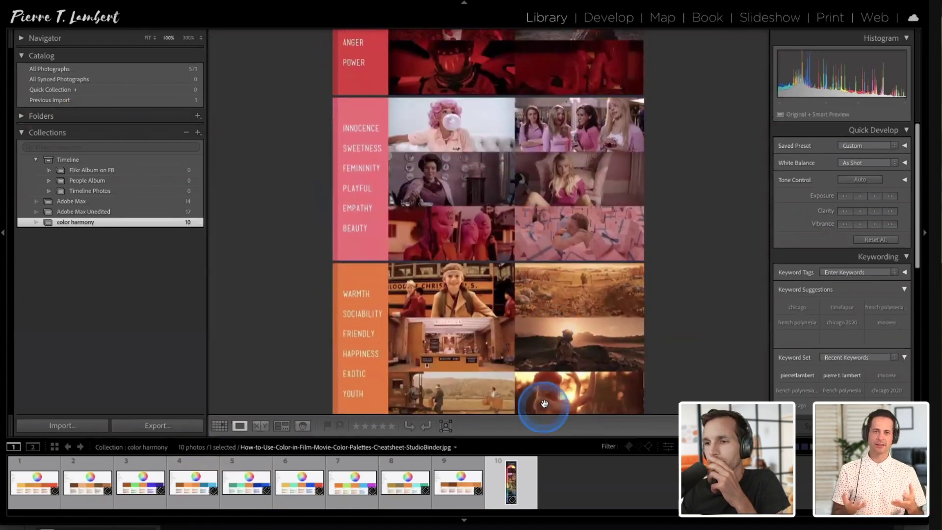
pyautogui.press('t')
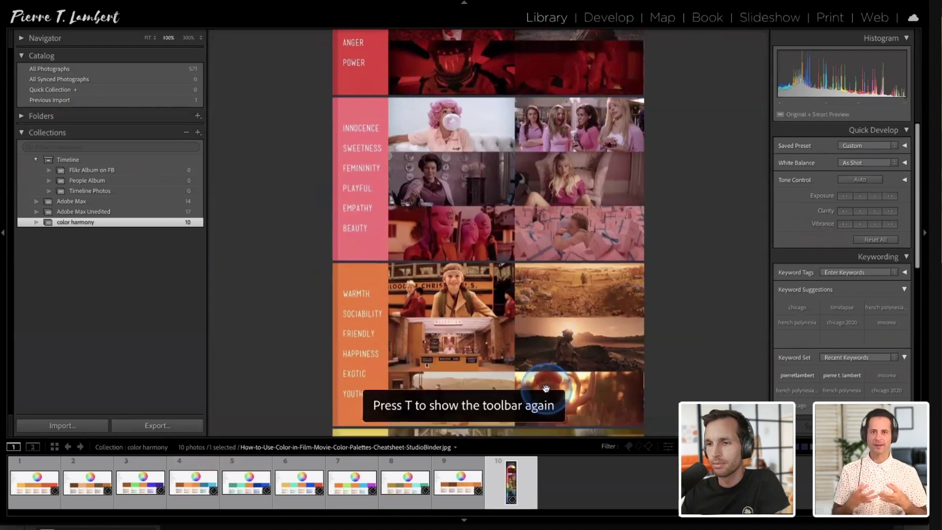
pyautogui.press('t')
pyautogui.click(464, 521)
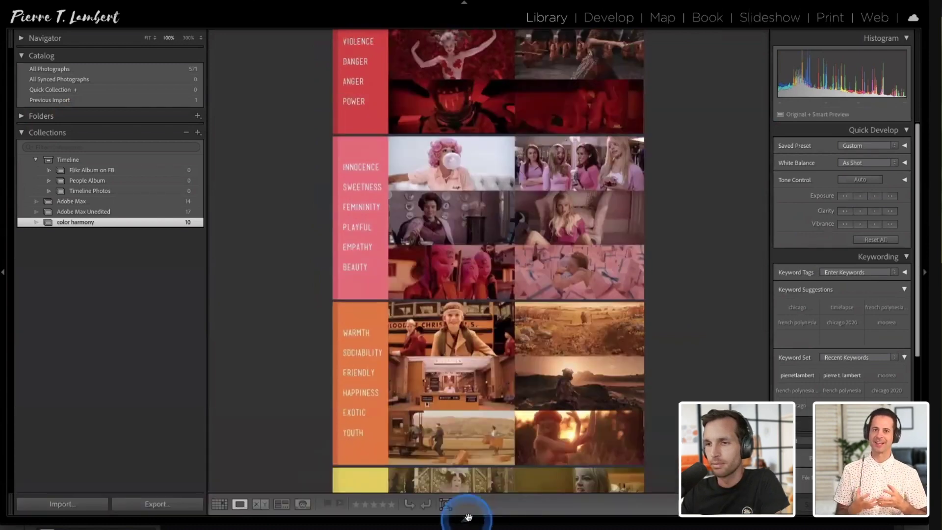
pyautogui.click(461, 3)
# Examine the emotions and film stills assigned to each colour on the movie colour palettes cheatsheet
pyautogui.moveTo(669, 269); pyautogui.dragTo(672, 181)
pyautogui.moveTo(670, 358); pyautogui.dragTo(683, 263)
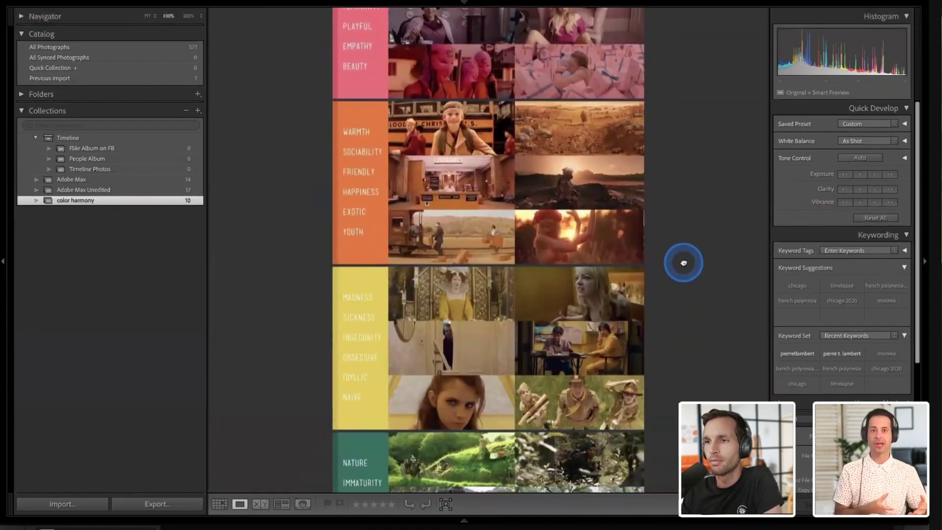
pyautogui.moveTo(671, 368); pyautogui.dragTo(685, 267)
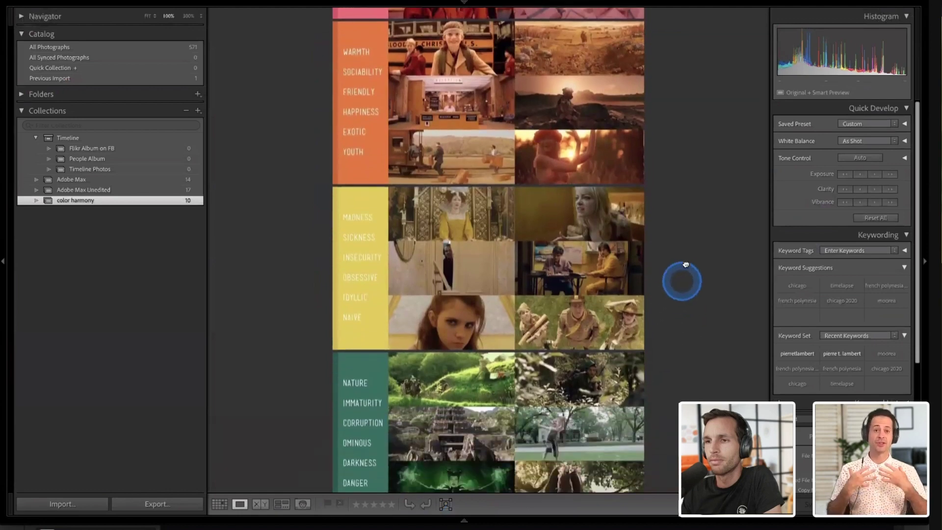
pyautogui.moveTo(681, 388); pyautogui.dragTo(692, 276)
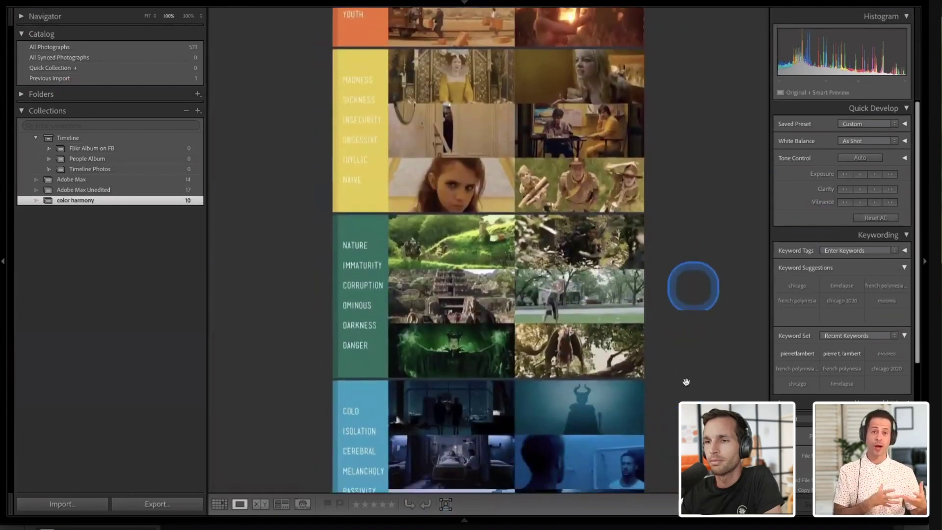
pyautogui.moveTo(685, 381); pyautogui.dragTo(690, 295)
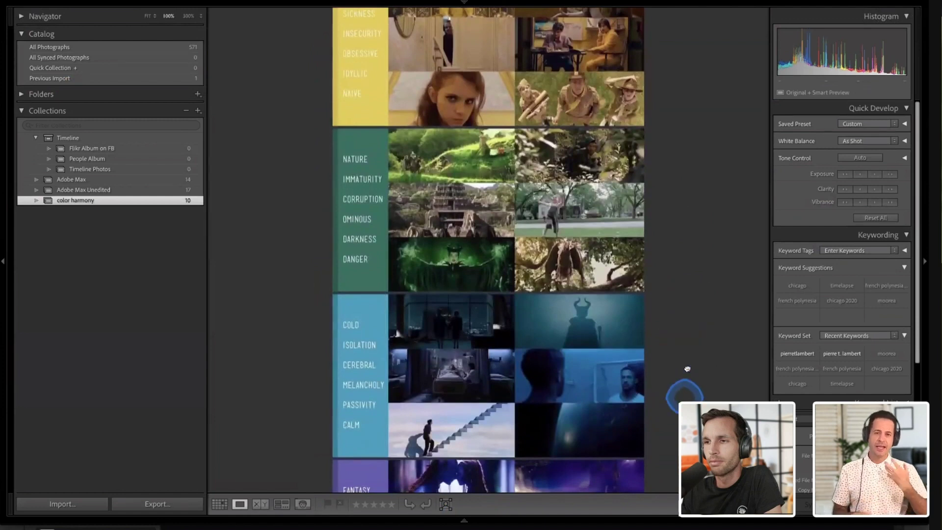
pyautogui.moveTo(684, 396); pyautogui.dragTo(687, 324)
pyautogui.moveTo(680, 372); pyautogui.dragTo(682, 326)
pyautogui.moveTo(677, 227); pyautogui.dragTo(673, 519)
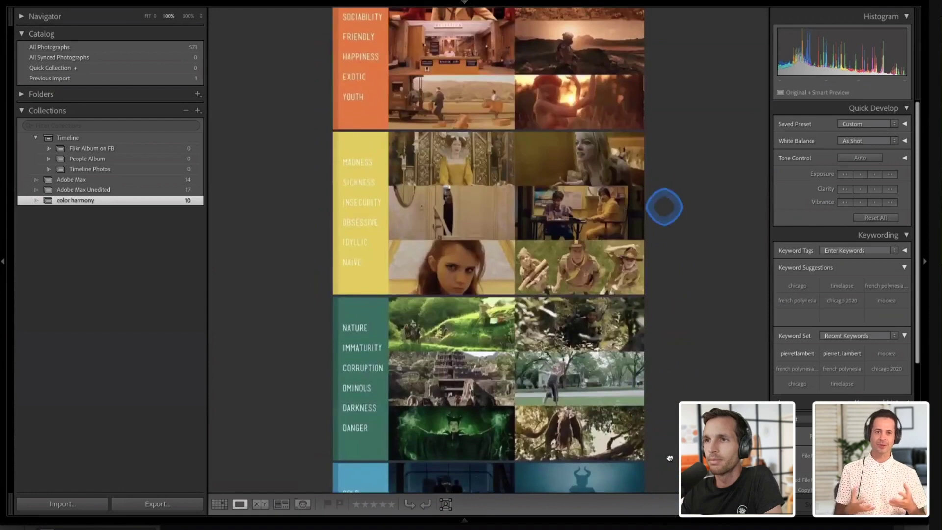
pyautogui.moveTo(664, 206); pyautogui.dragTo(668, 456)
pyautogui.moveTo(665, 345); pyautogui.dragTo(662, 221)
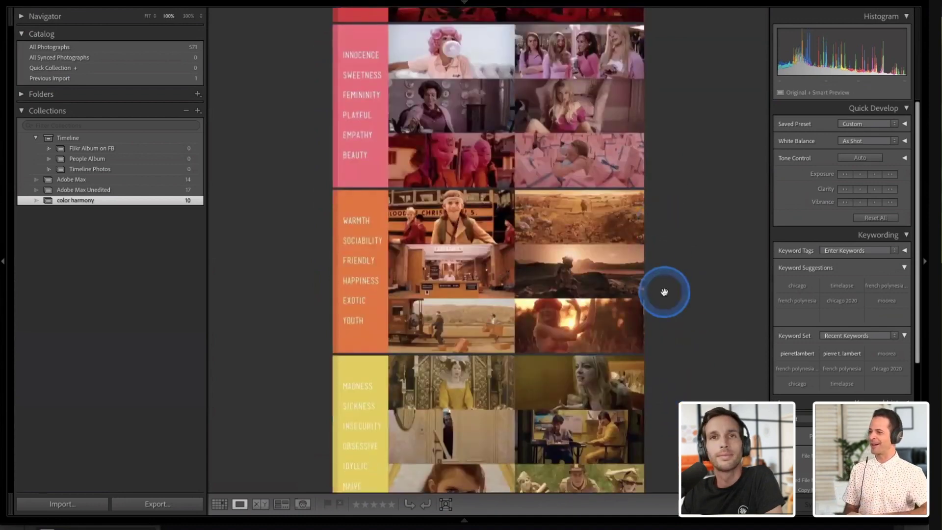